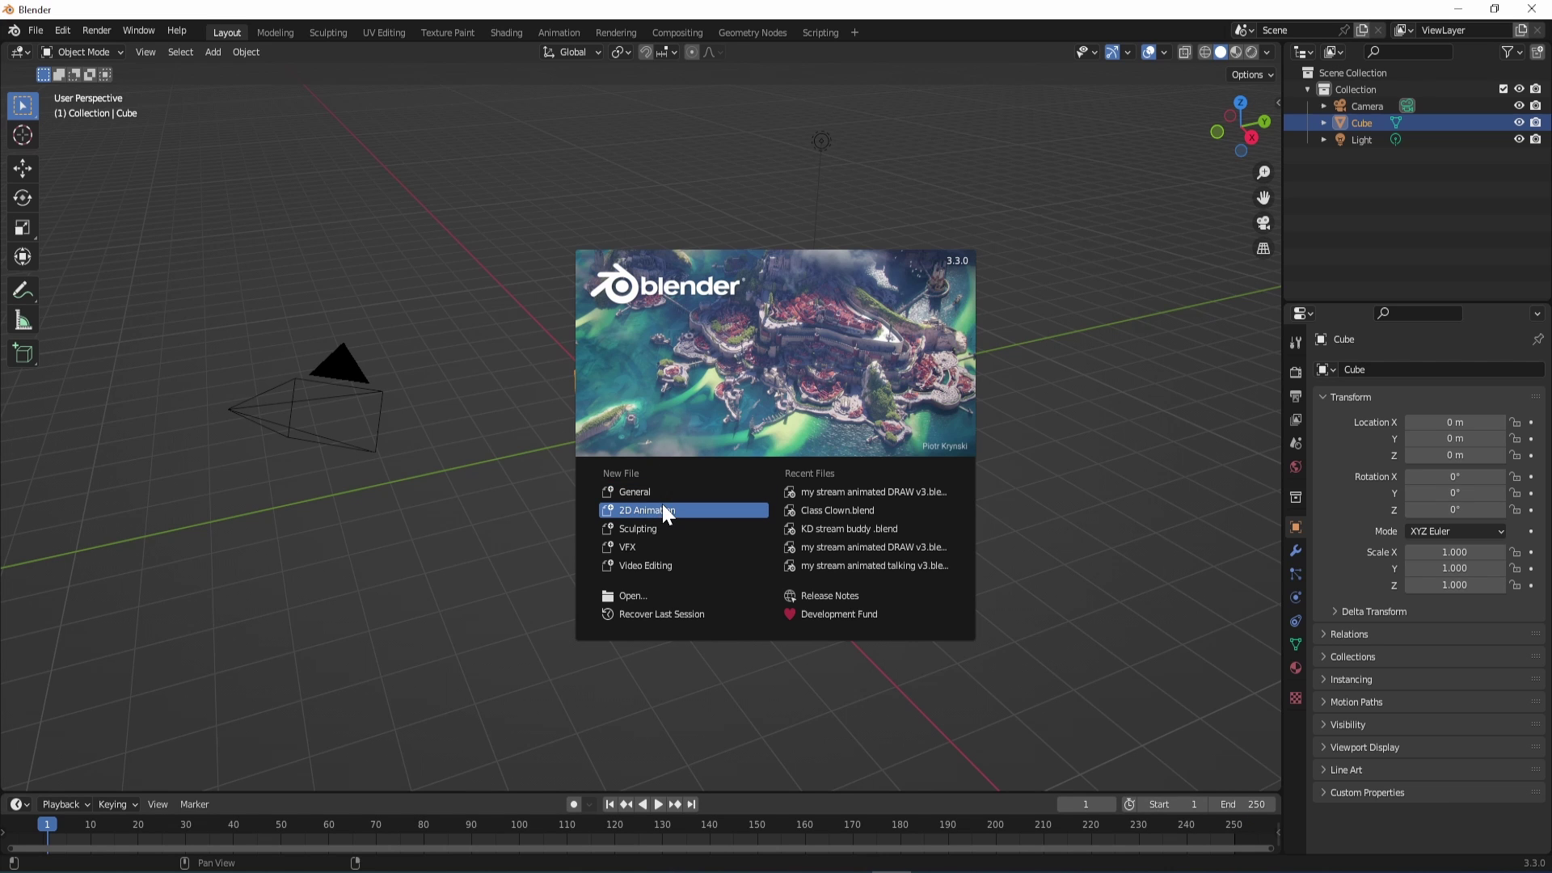
- Create a new 2D Animation file and save it as PNGTUBER KD Loop V1.blend in the LIVESTREAM ALERTS folder
left_click(661, 503)
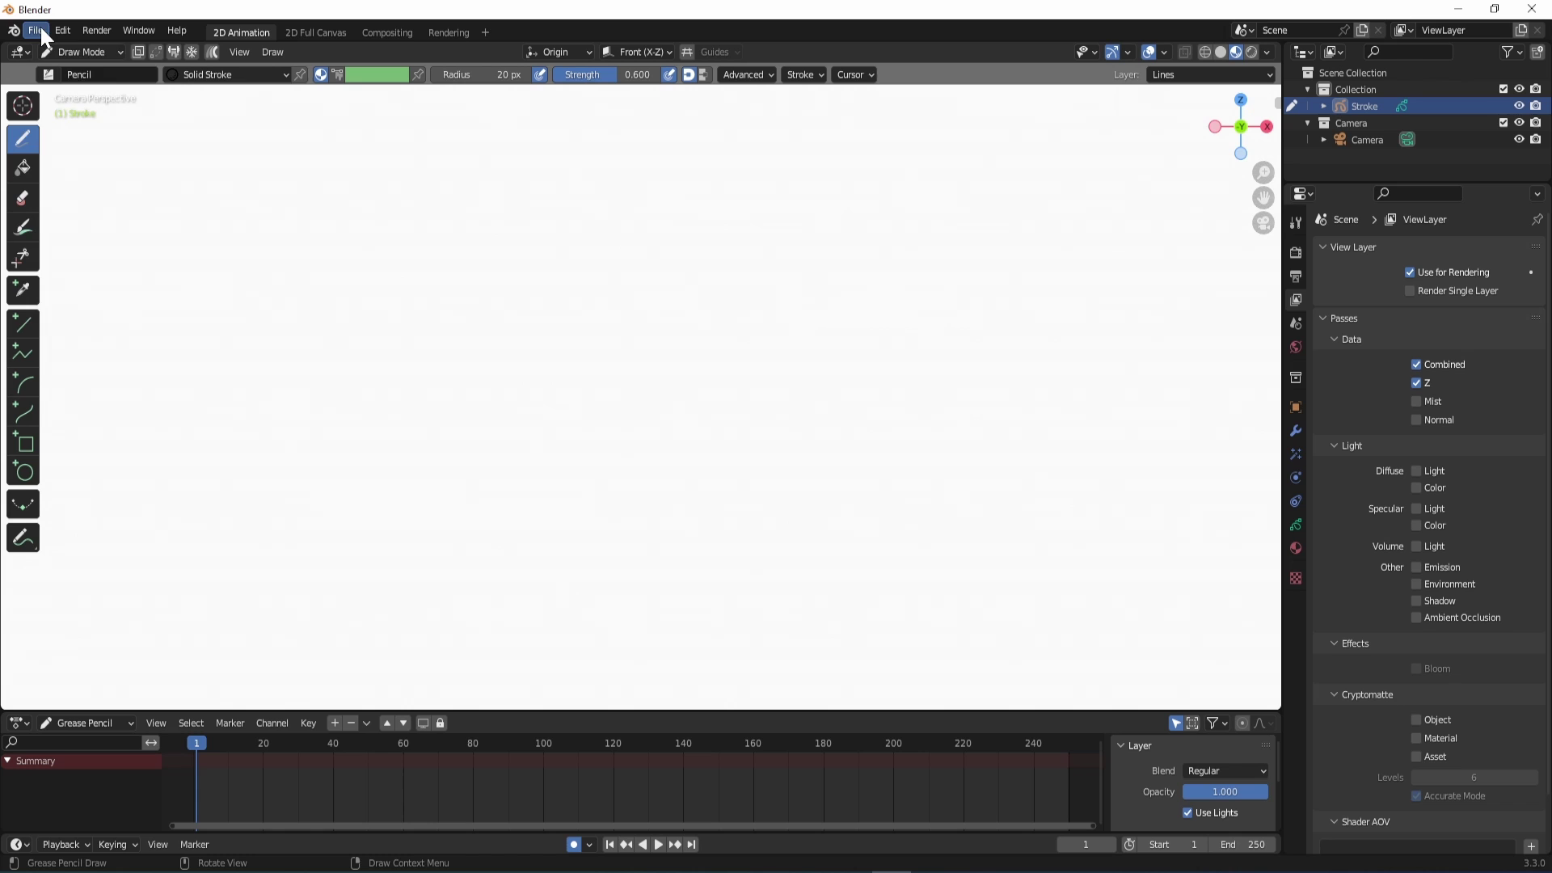
left_click(41, 29)
left_click(76, 139)
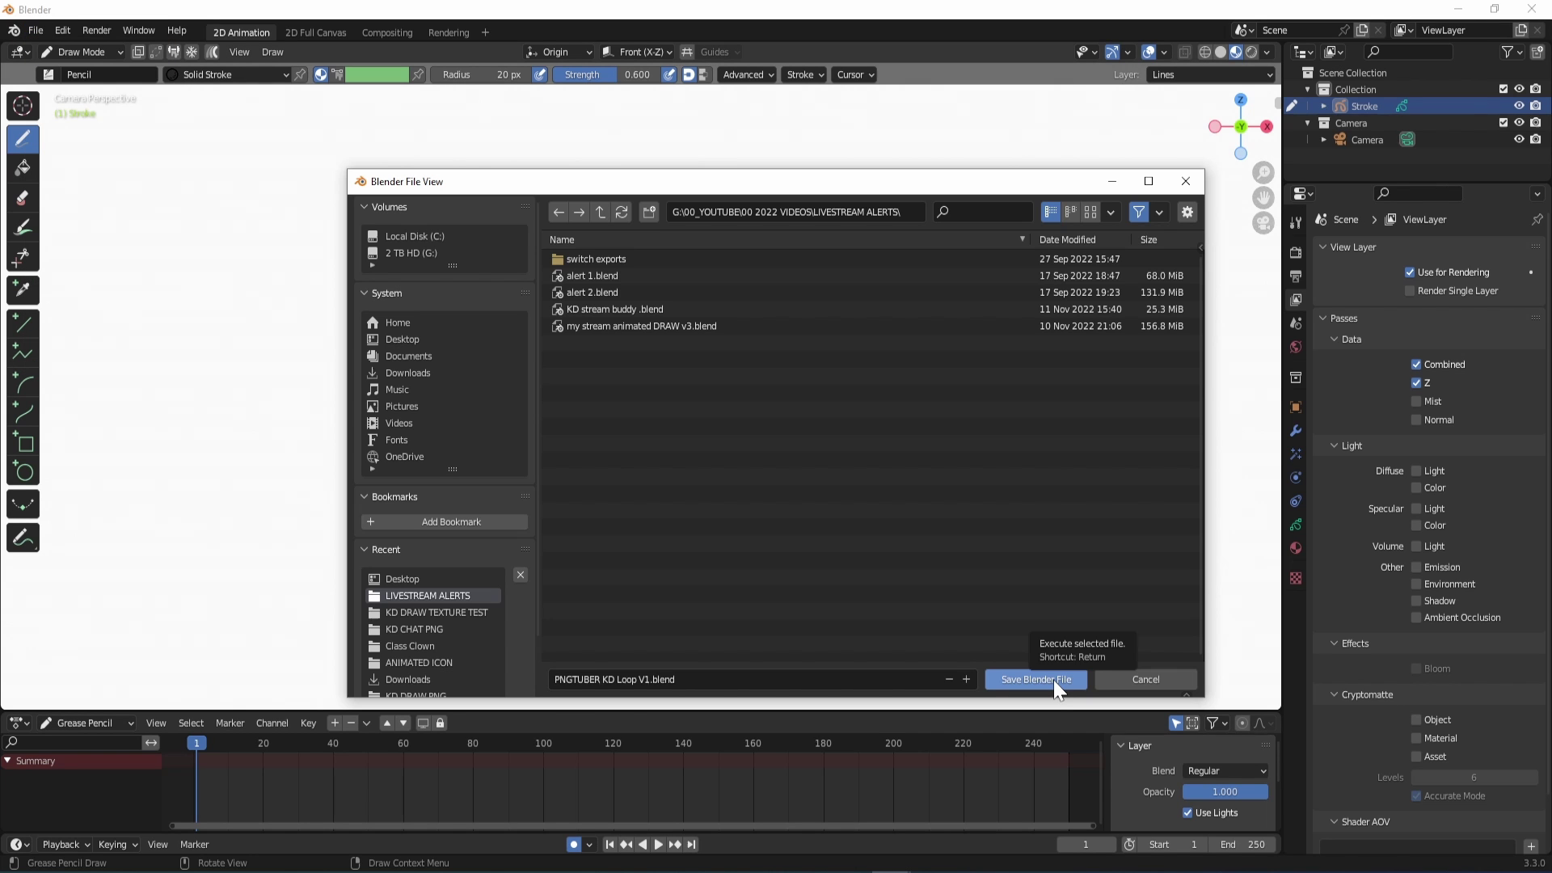
left_click(1036, 679)
- Find the Import Images as Planes add-on in the preferences and expand its details
left_click(63, 30)
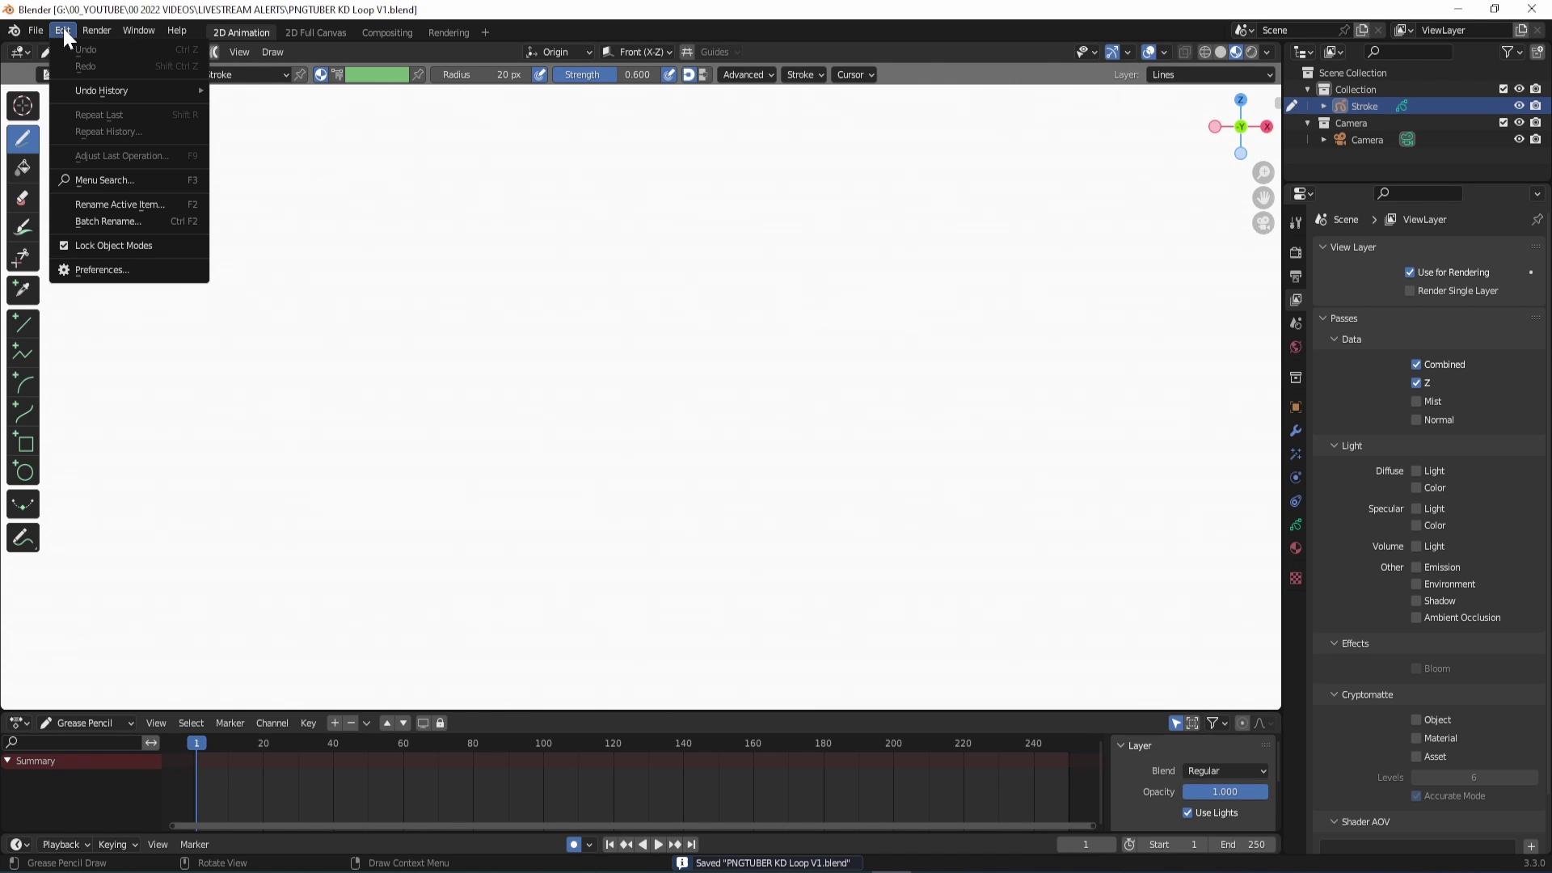
left_click(107, 270)
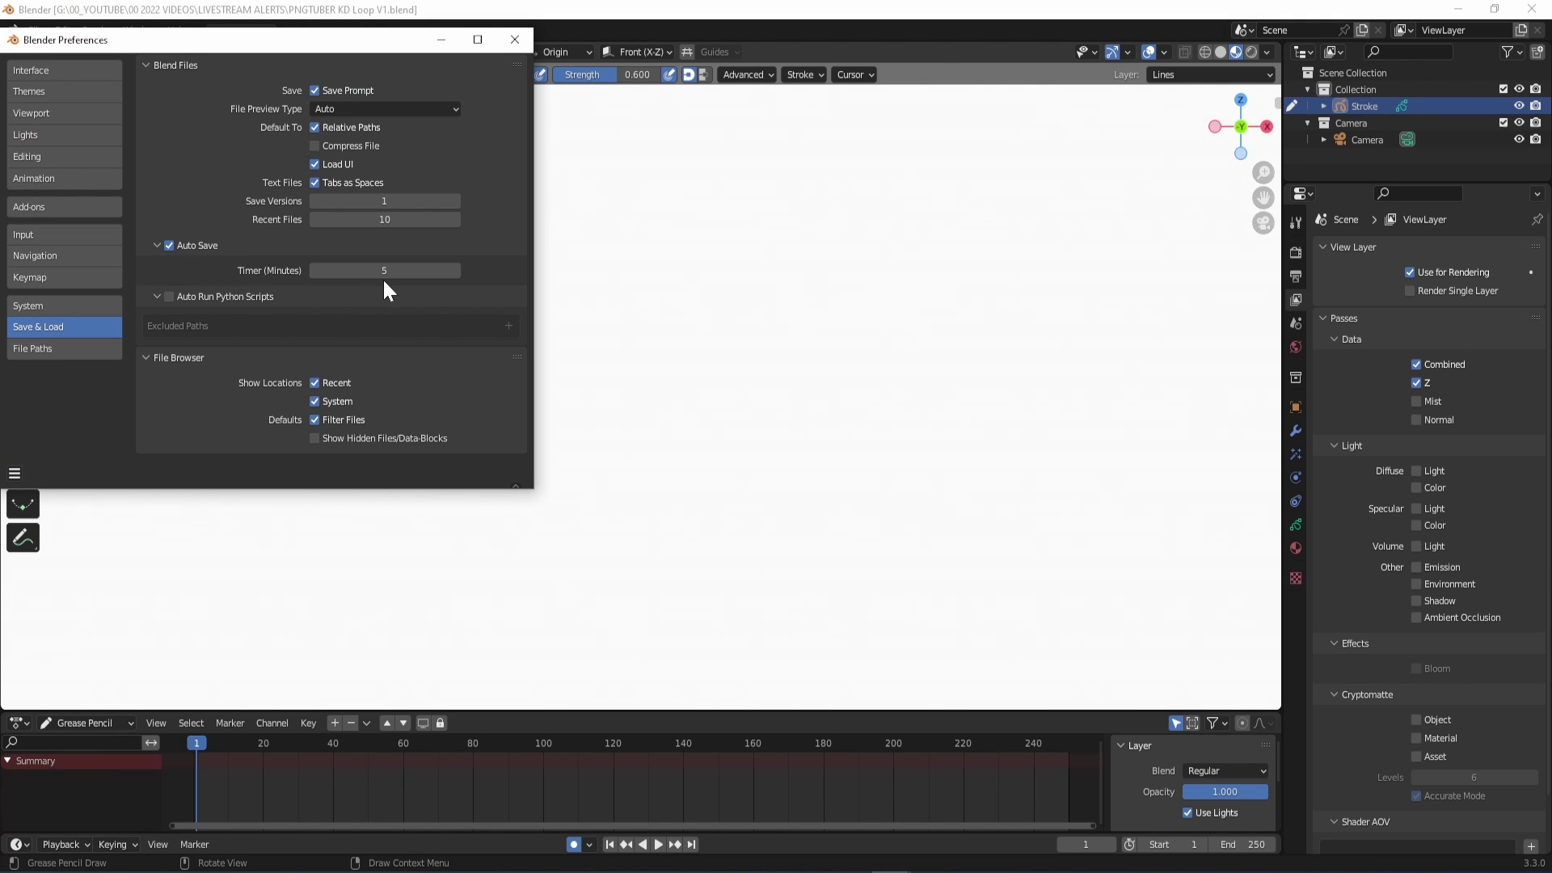
left_click(82, 203)
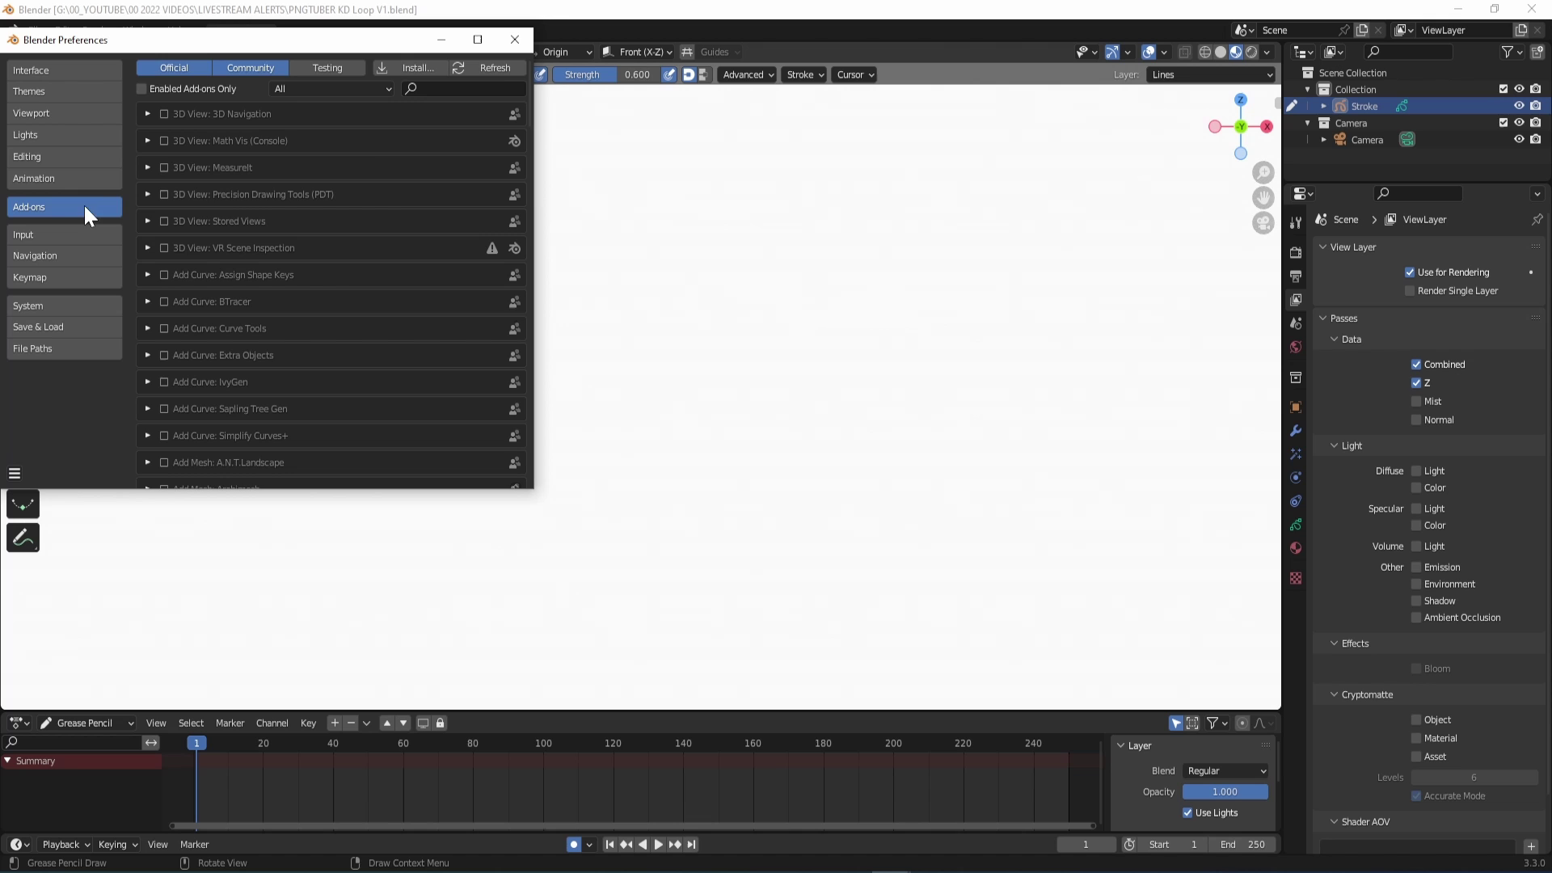
left_click(463, 88)
type("planes")
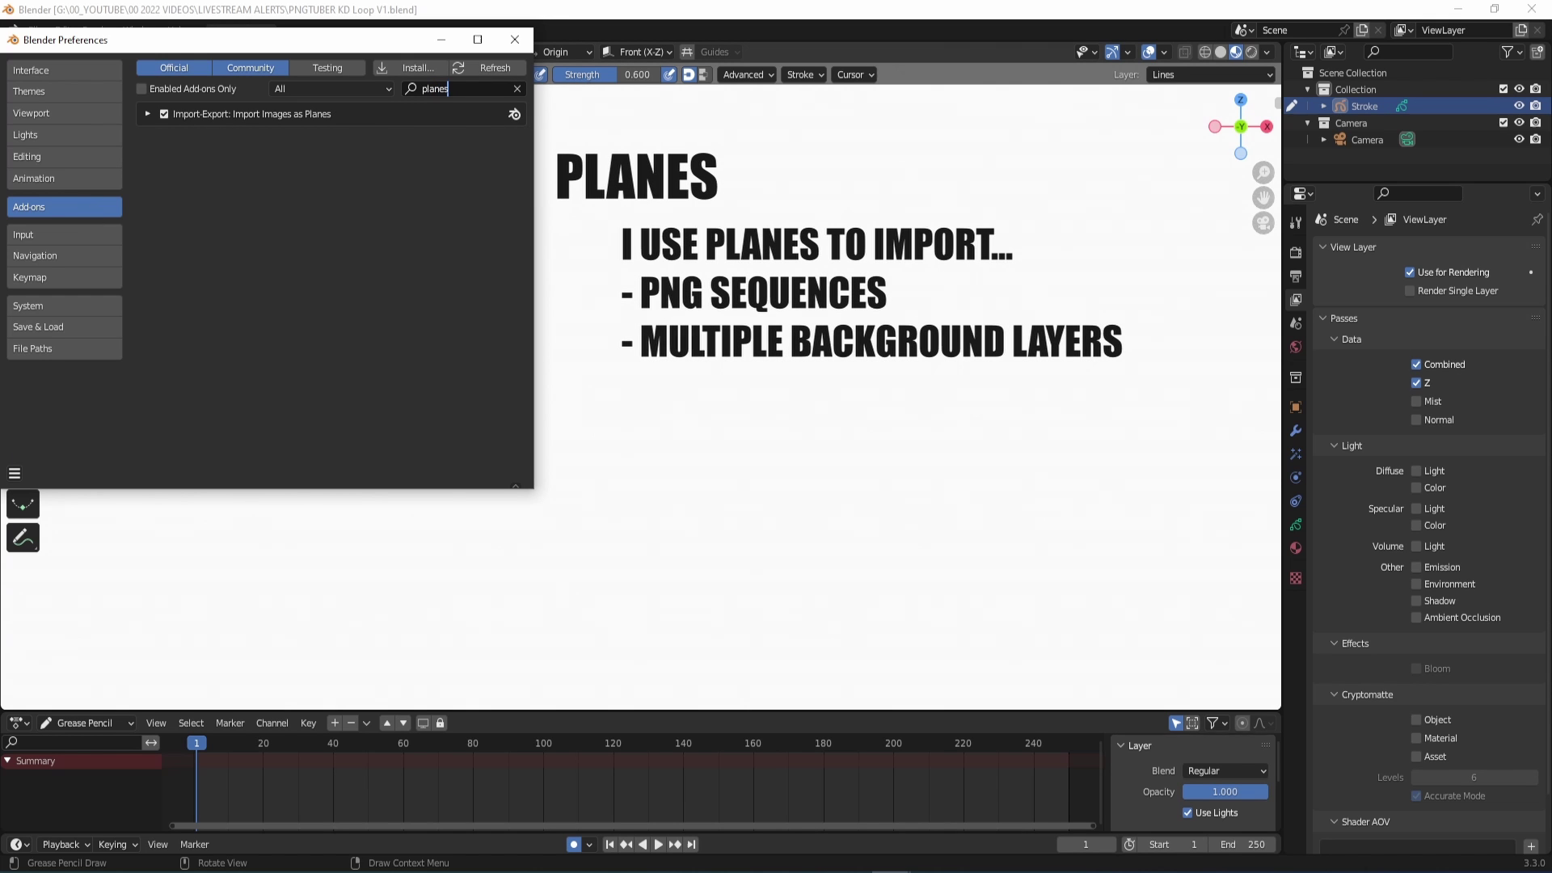
left_click(147, 114)
- Find the Grease Pencil Tools add-on, expand its details, and close the preferences
left_click(510, 92)
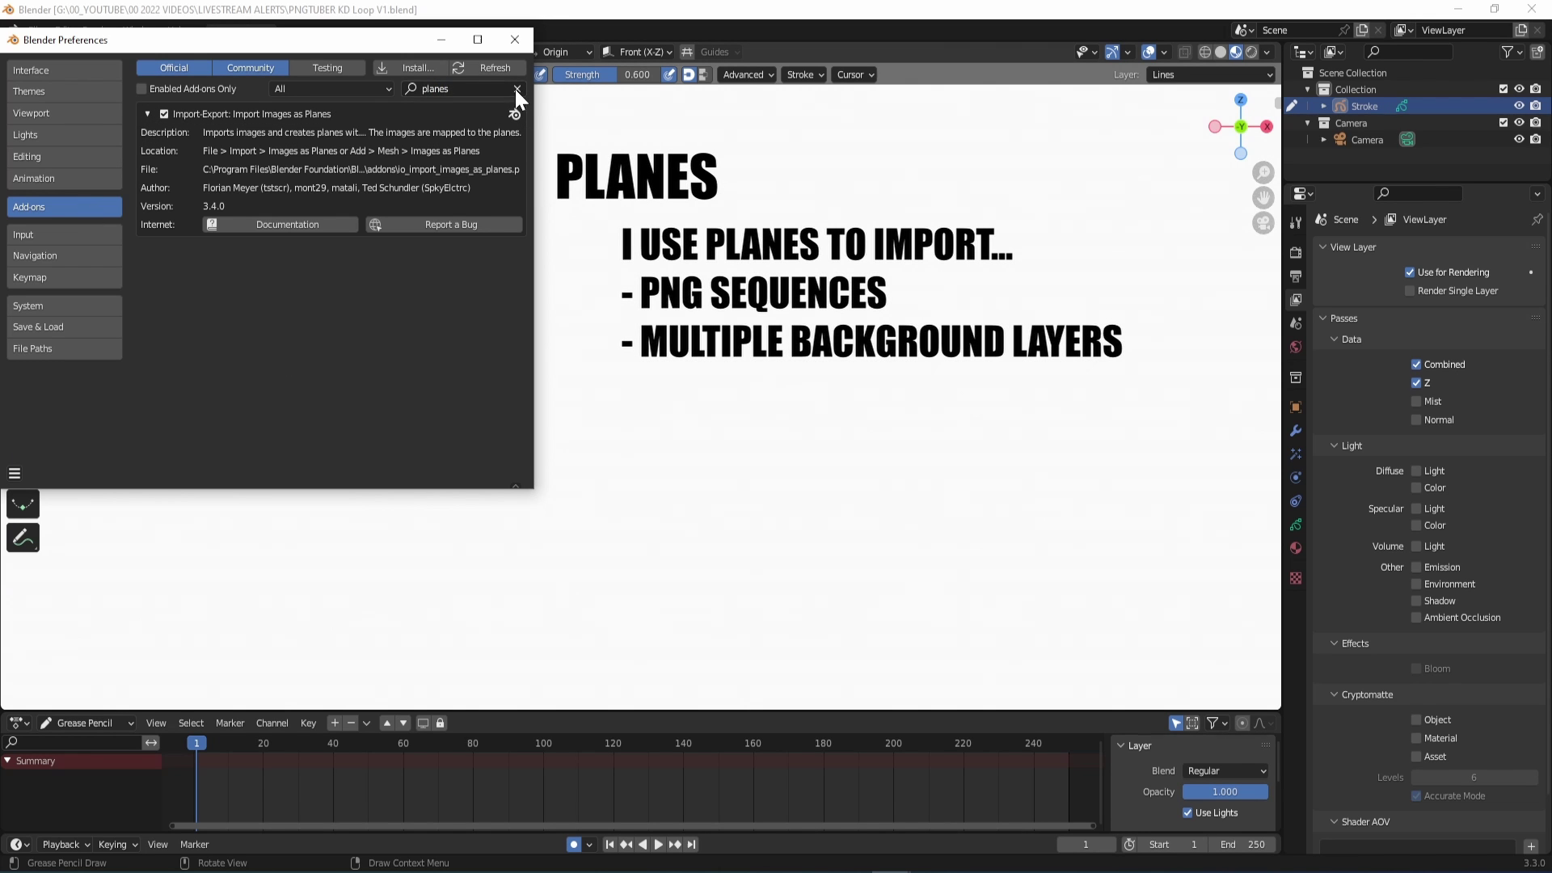
type("pencil")
left_click(147, 114)
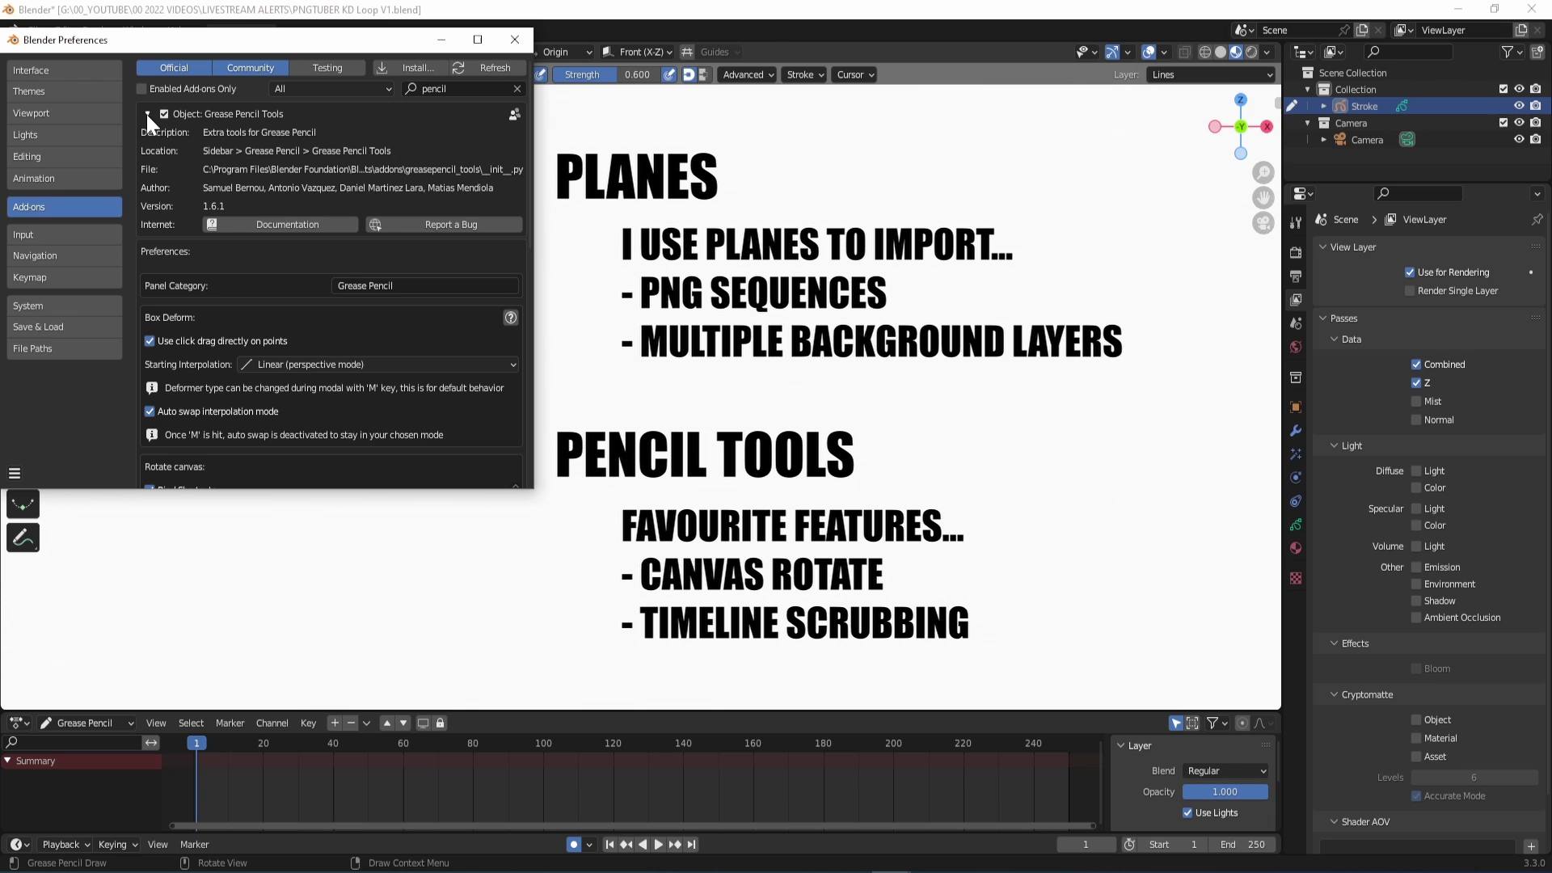
left_click(514, 40)
- Save the current setup as the default startup file for the 2D Animation template
left_click(36, 30)
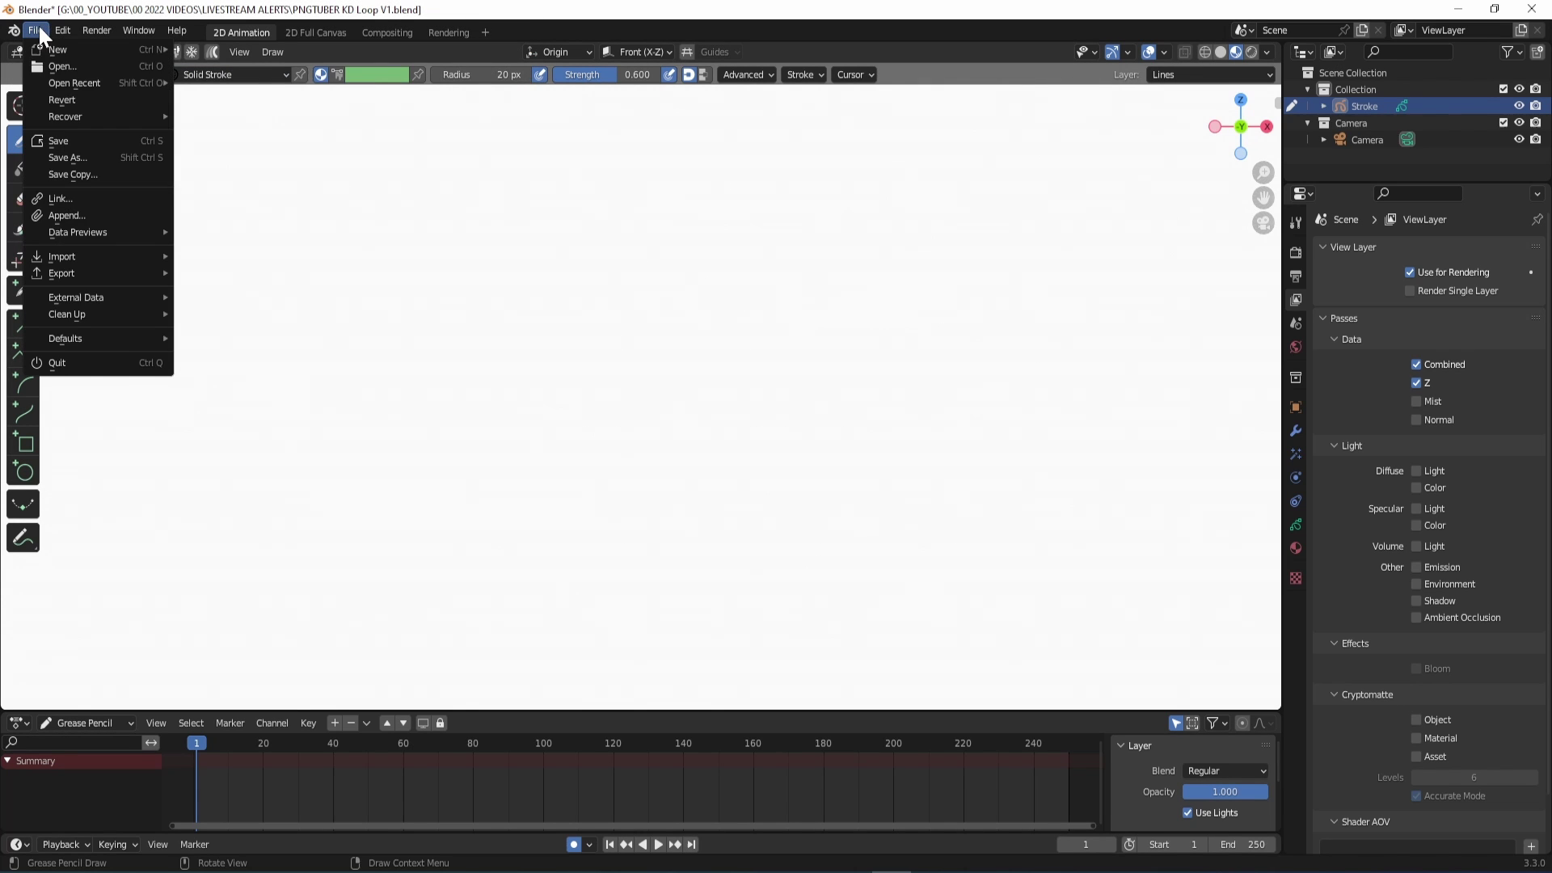
mouse_move(115, 344)
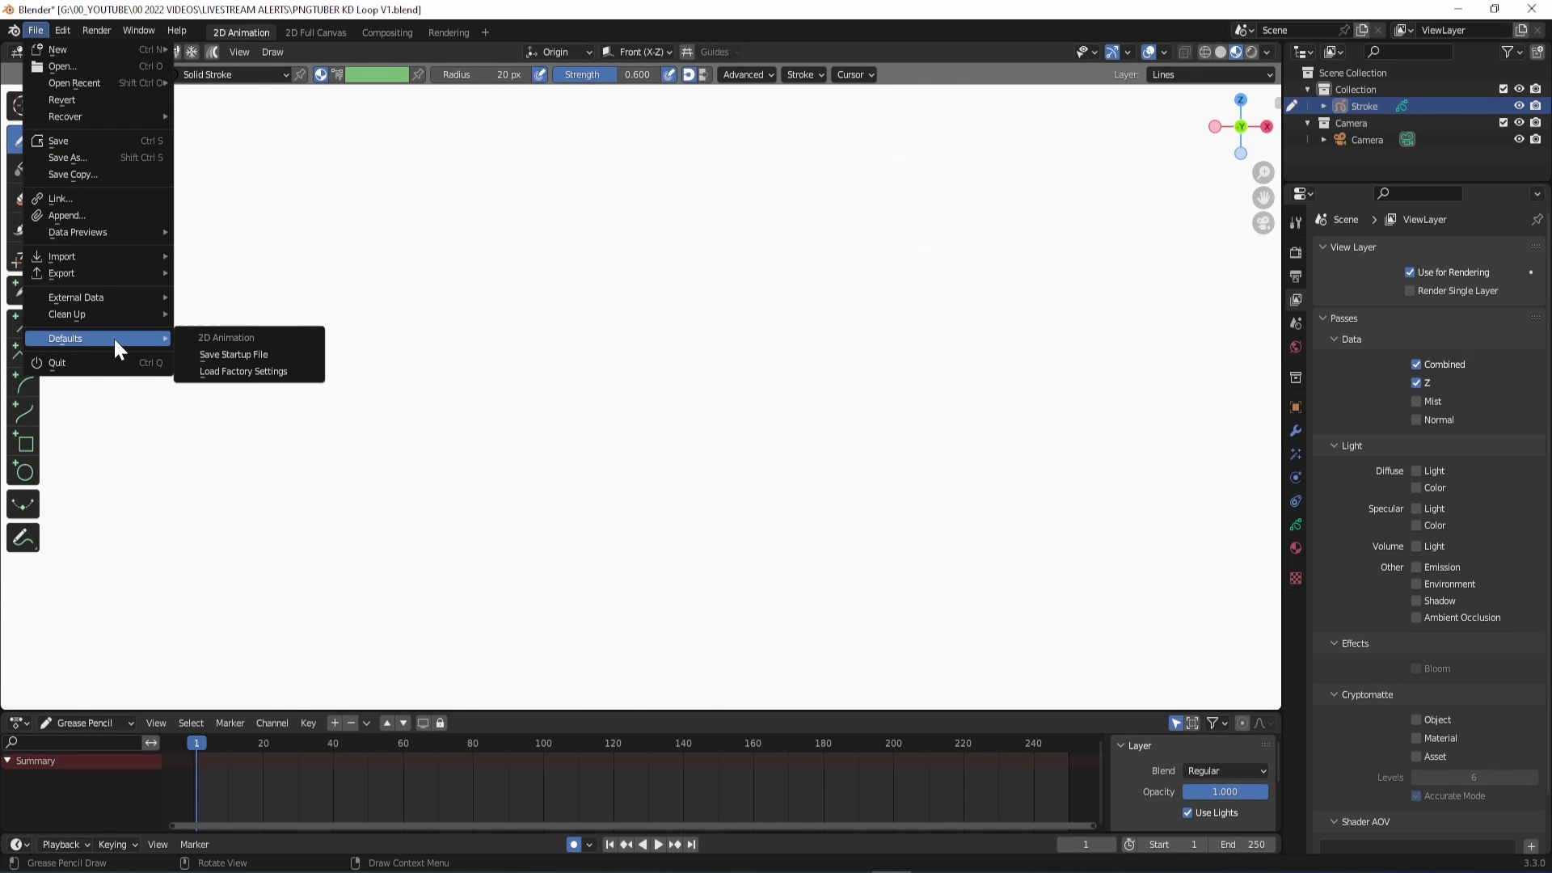
left_click(291, 354)
left_click(293, 355)
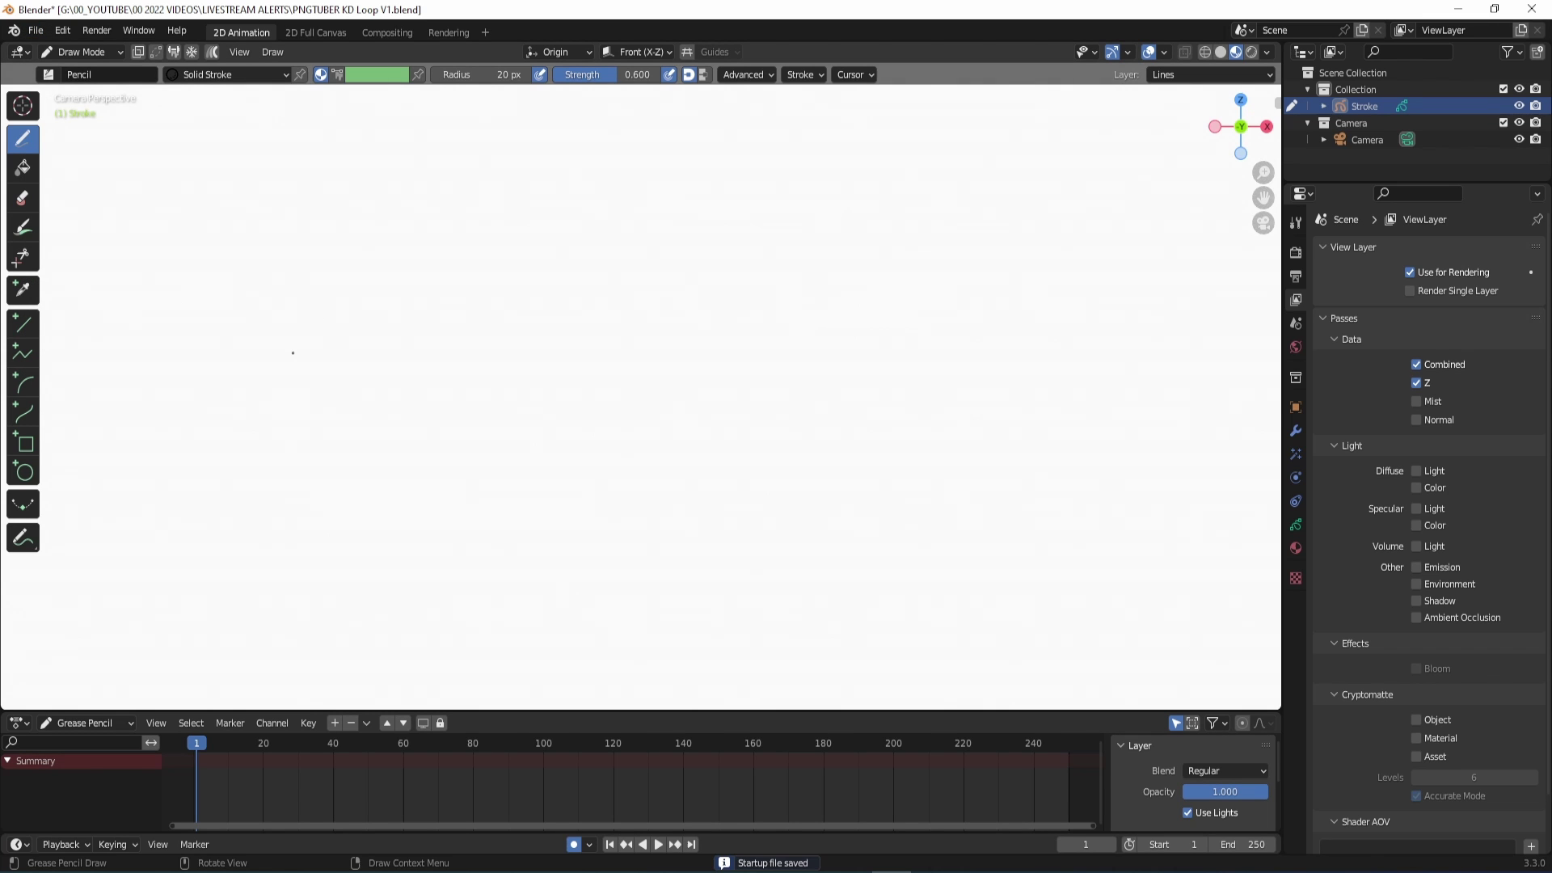
- Set the scene's output frame rate to a custom value of 12 fps
left_click(1295, 276)
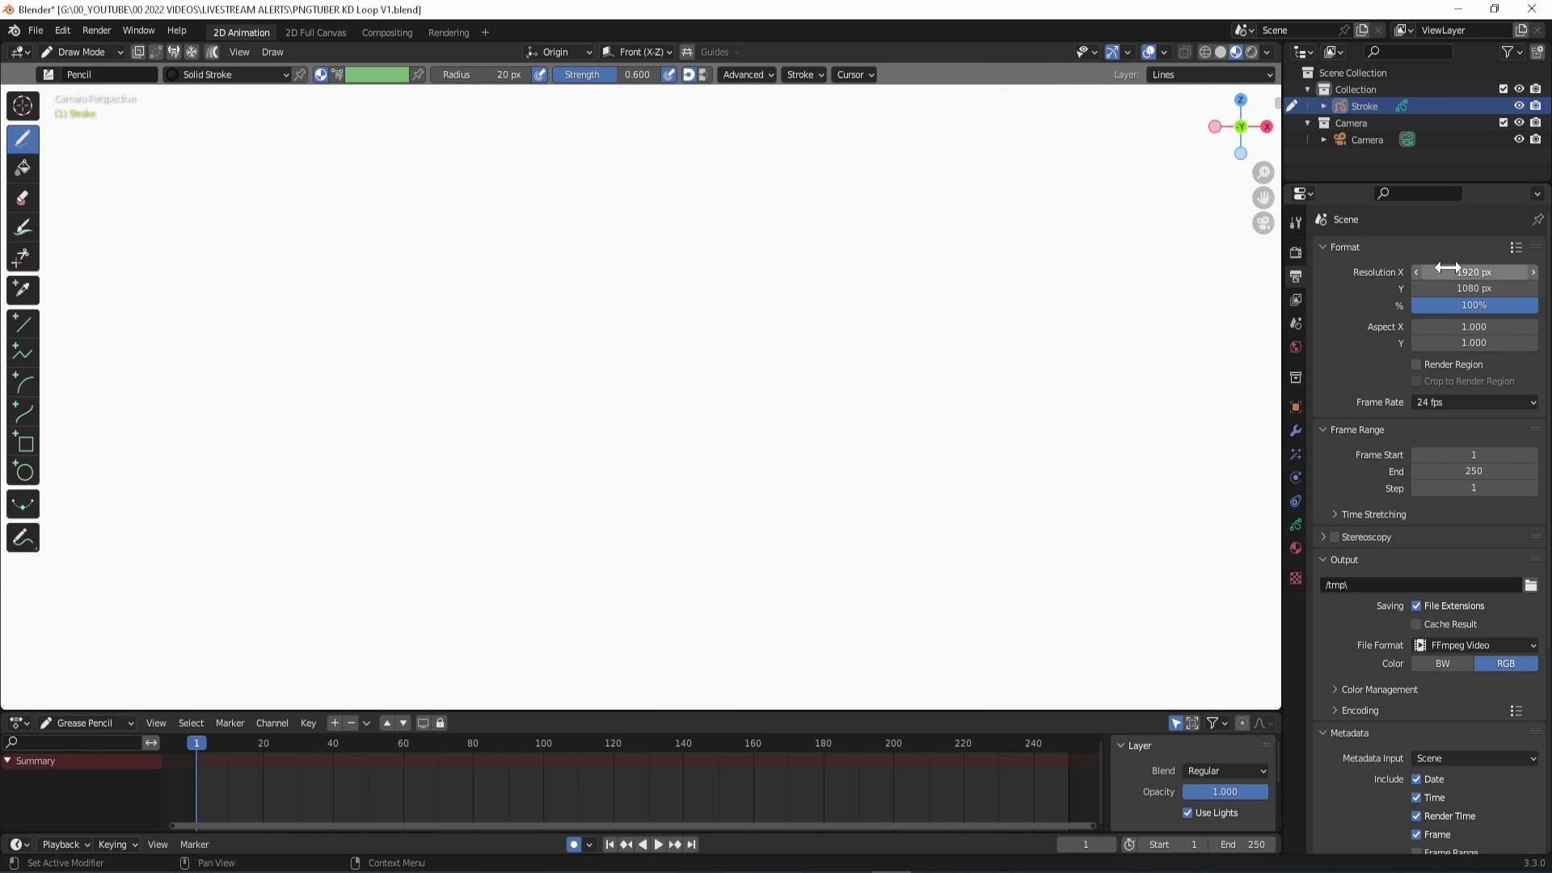
left_click(1525, 402)
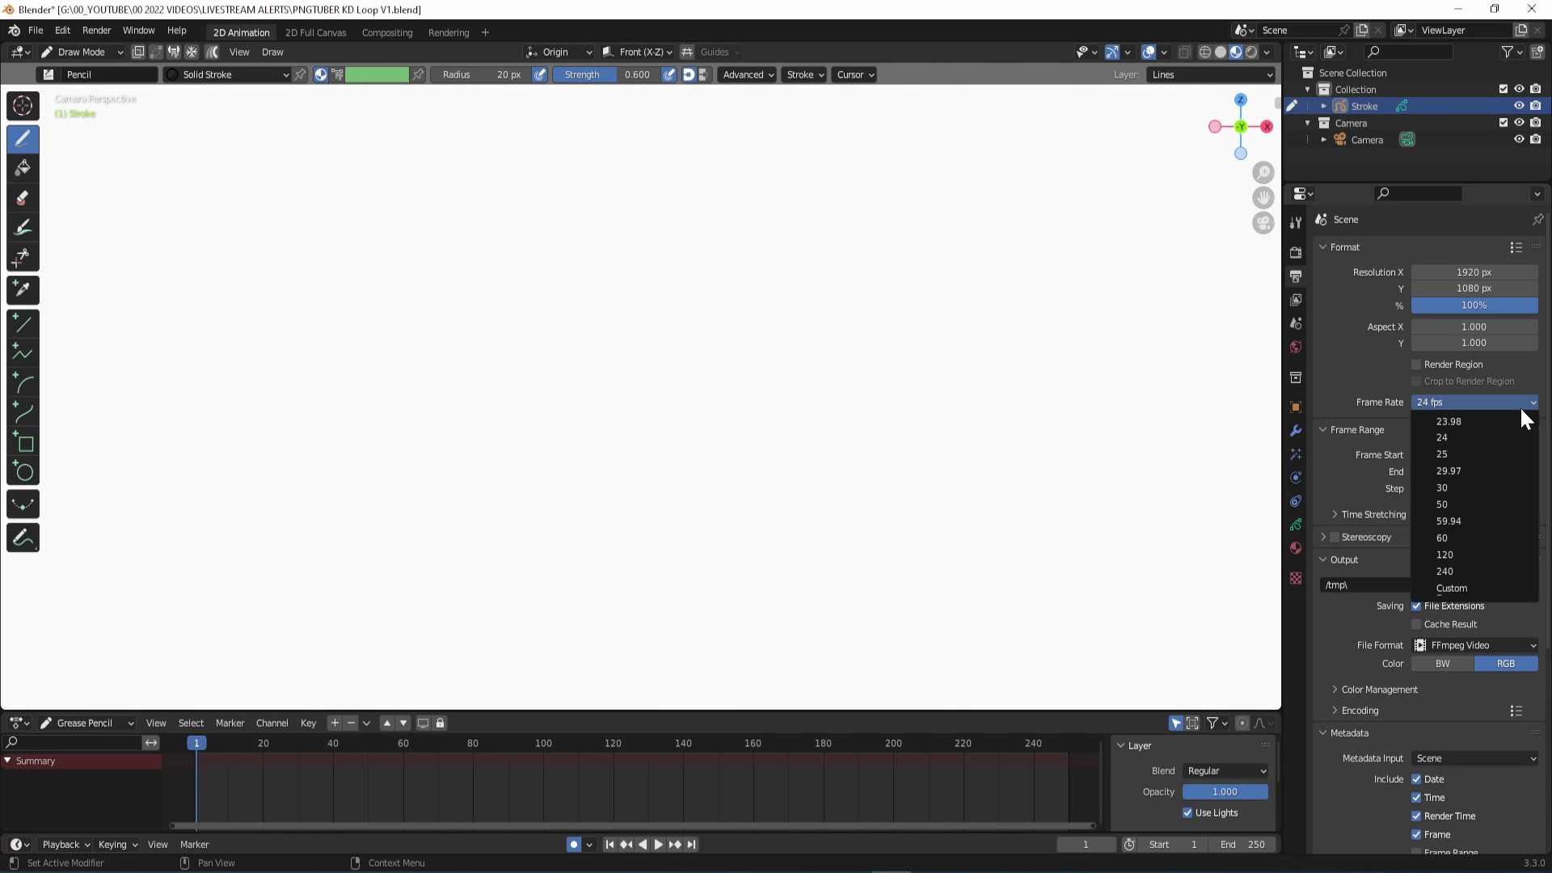
left_click(1487, 586)
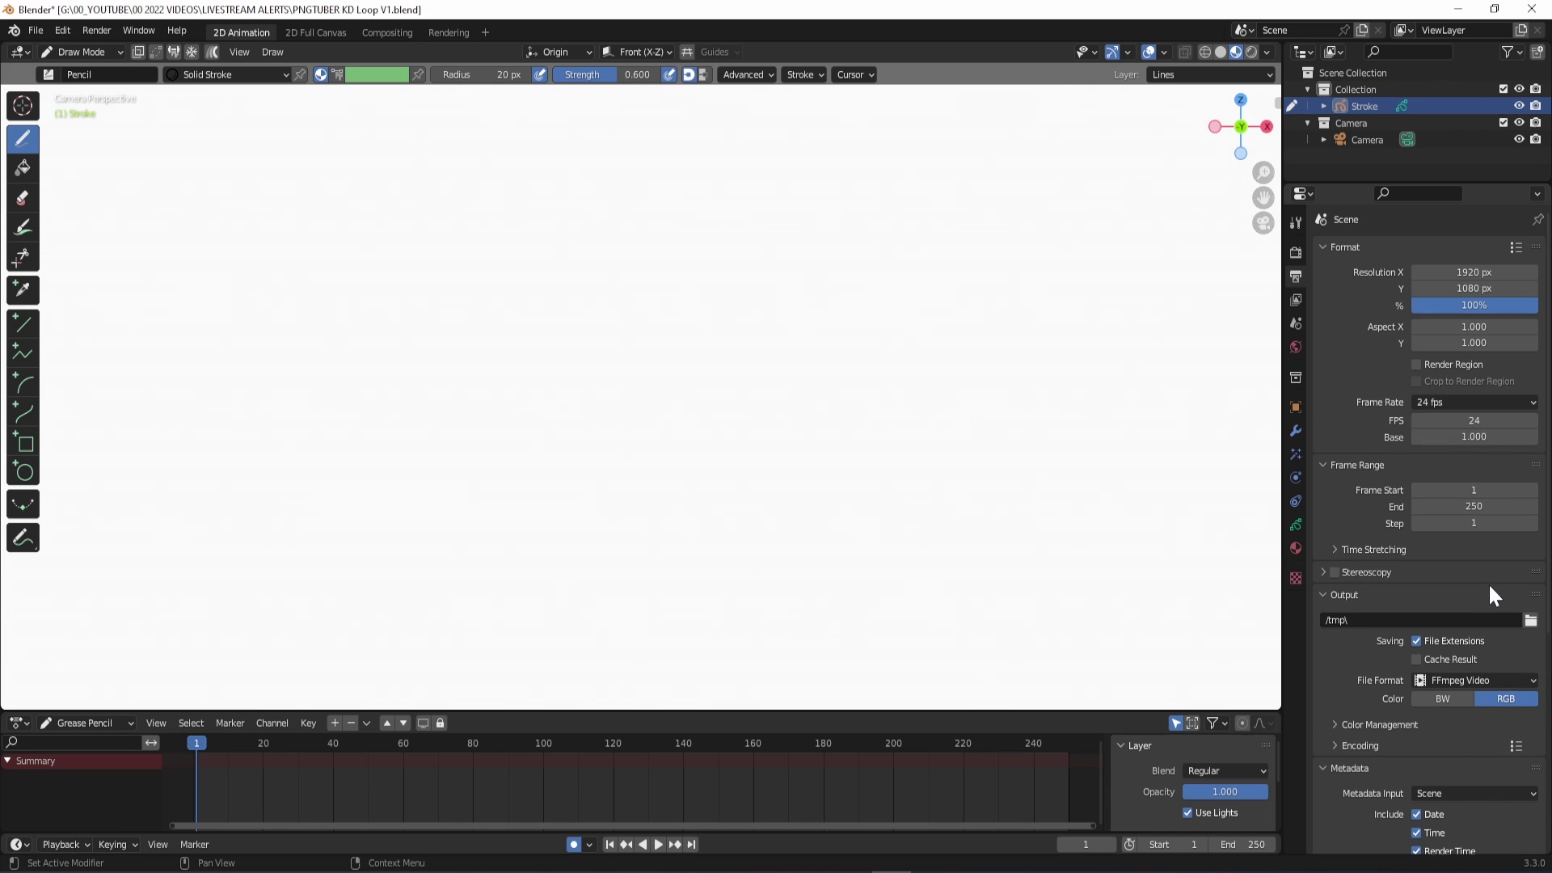
left_click(1475, 420)
type("12")
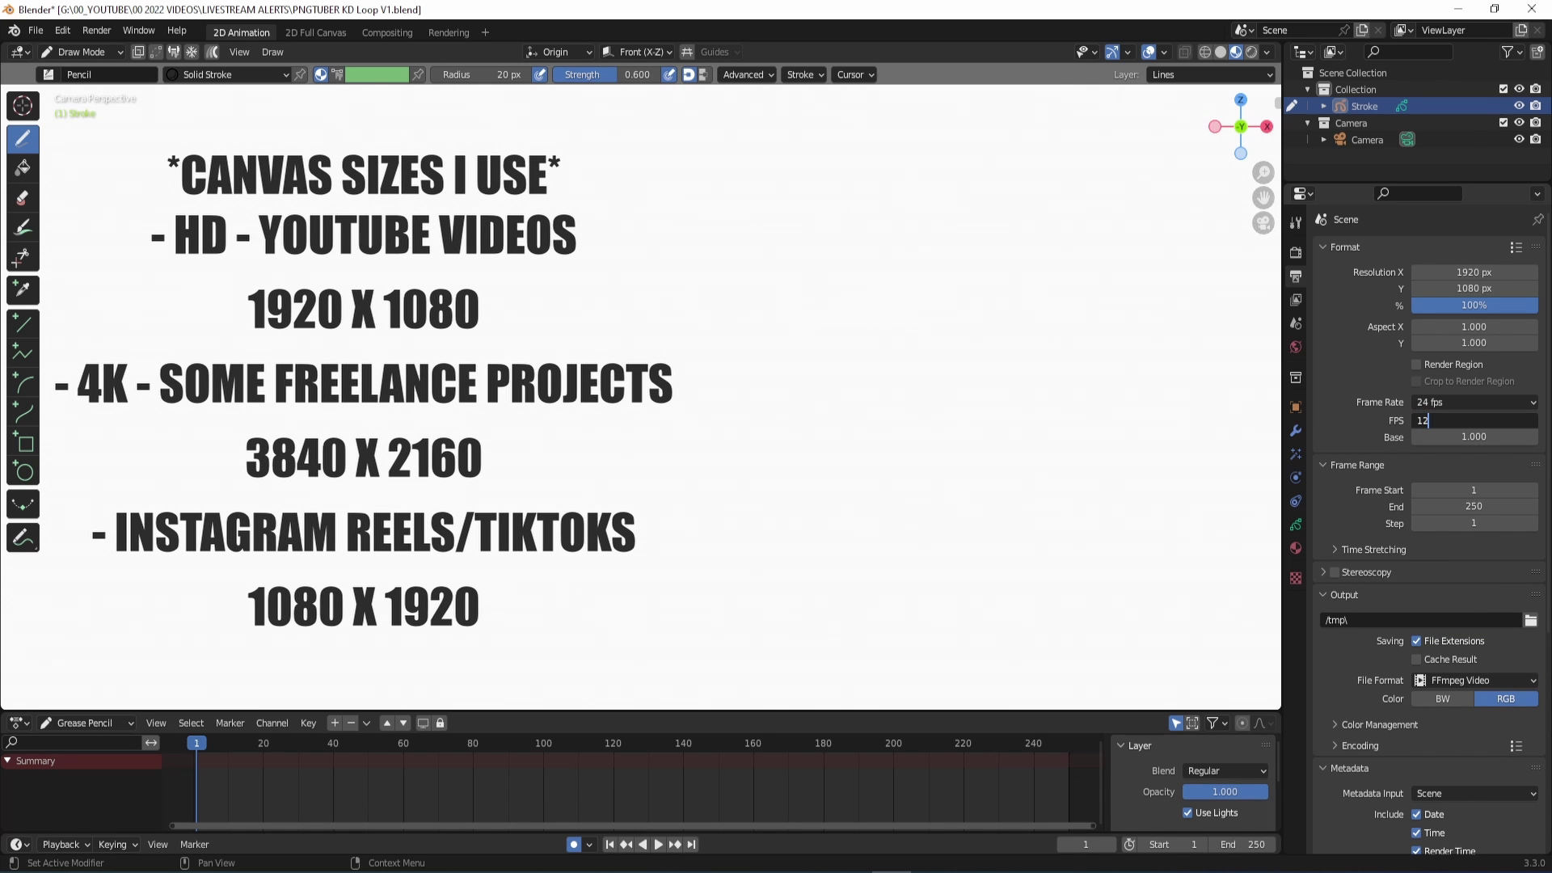
key("Return")
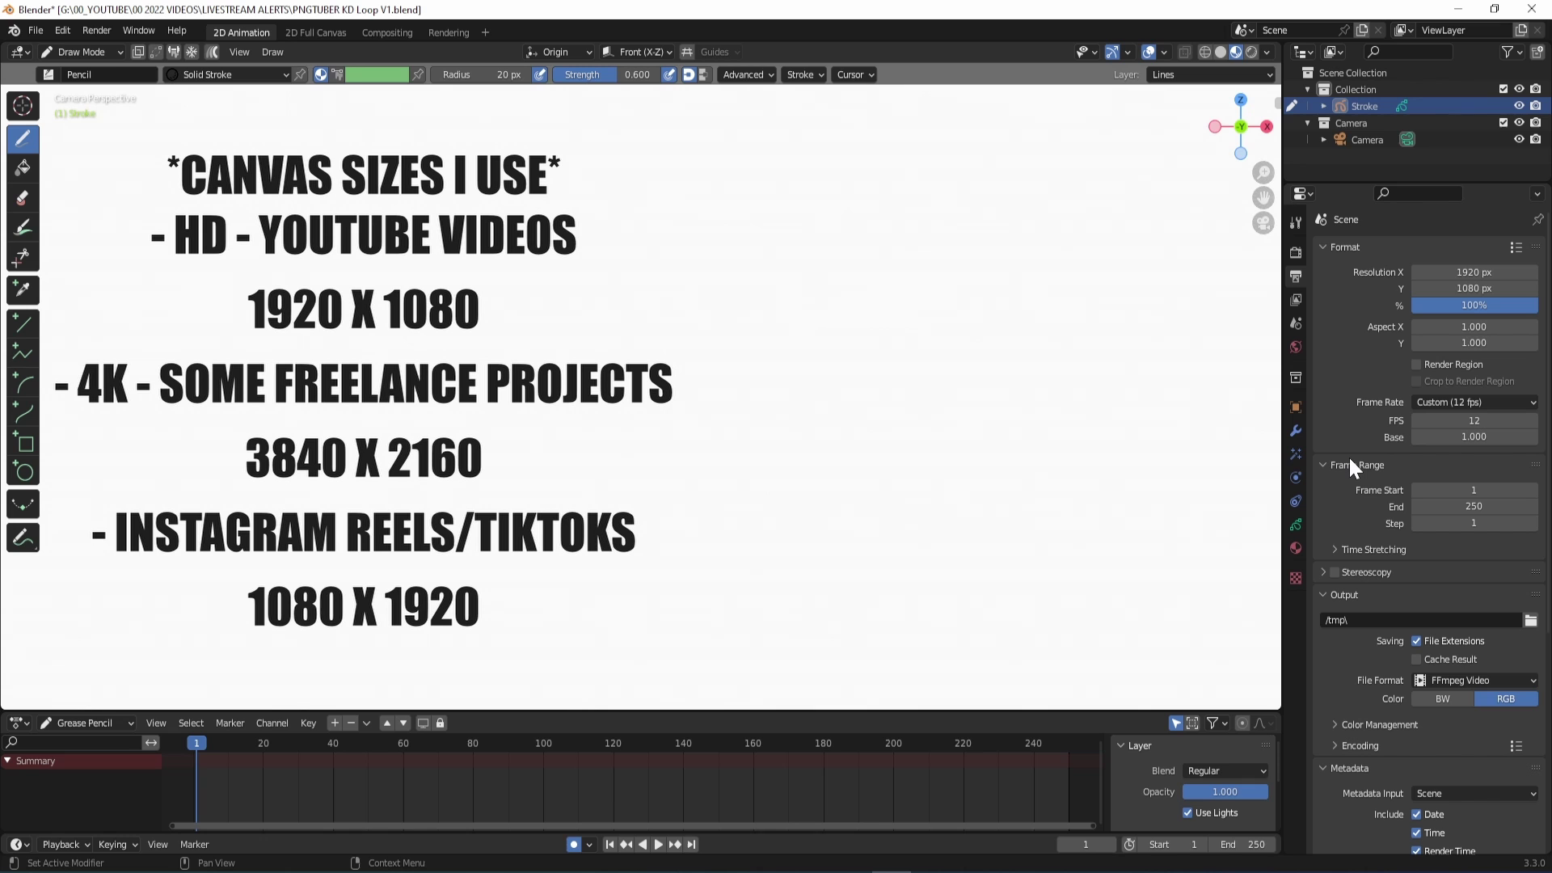
- Set the output resolution to 1500 px in X and 1200 px in Y
left_click(1474, 273)
type("15")
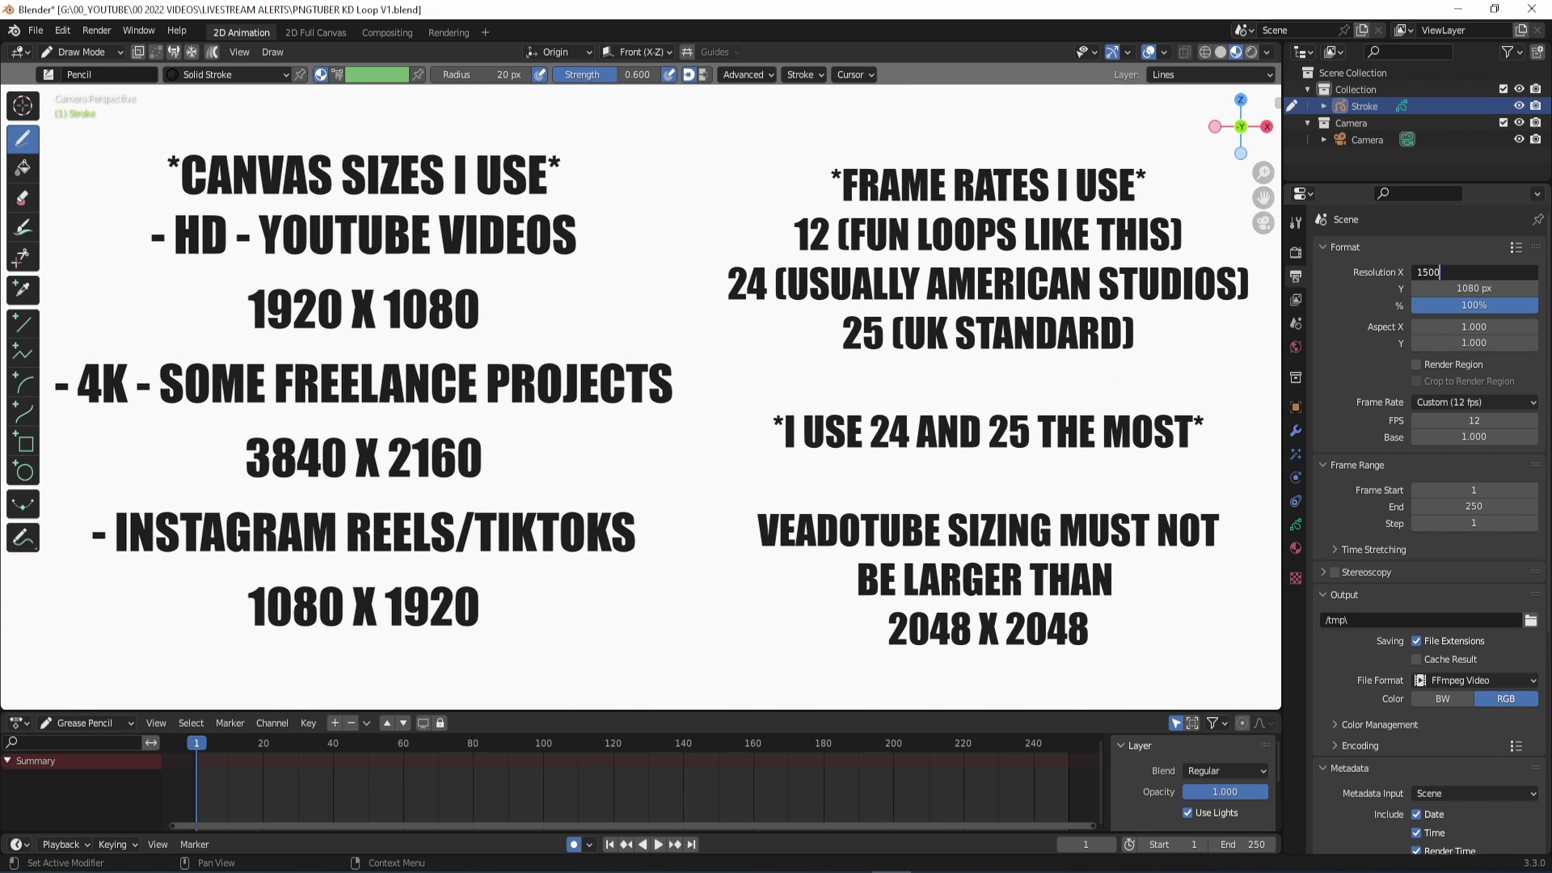
type("00")
key("Return")
left_click(1473, 288)
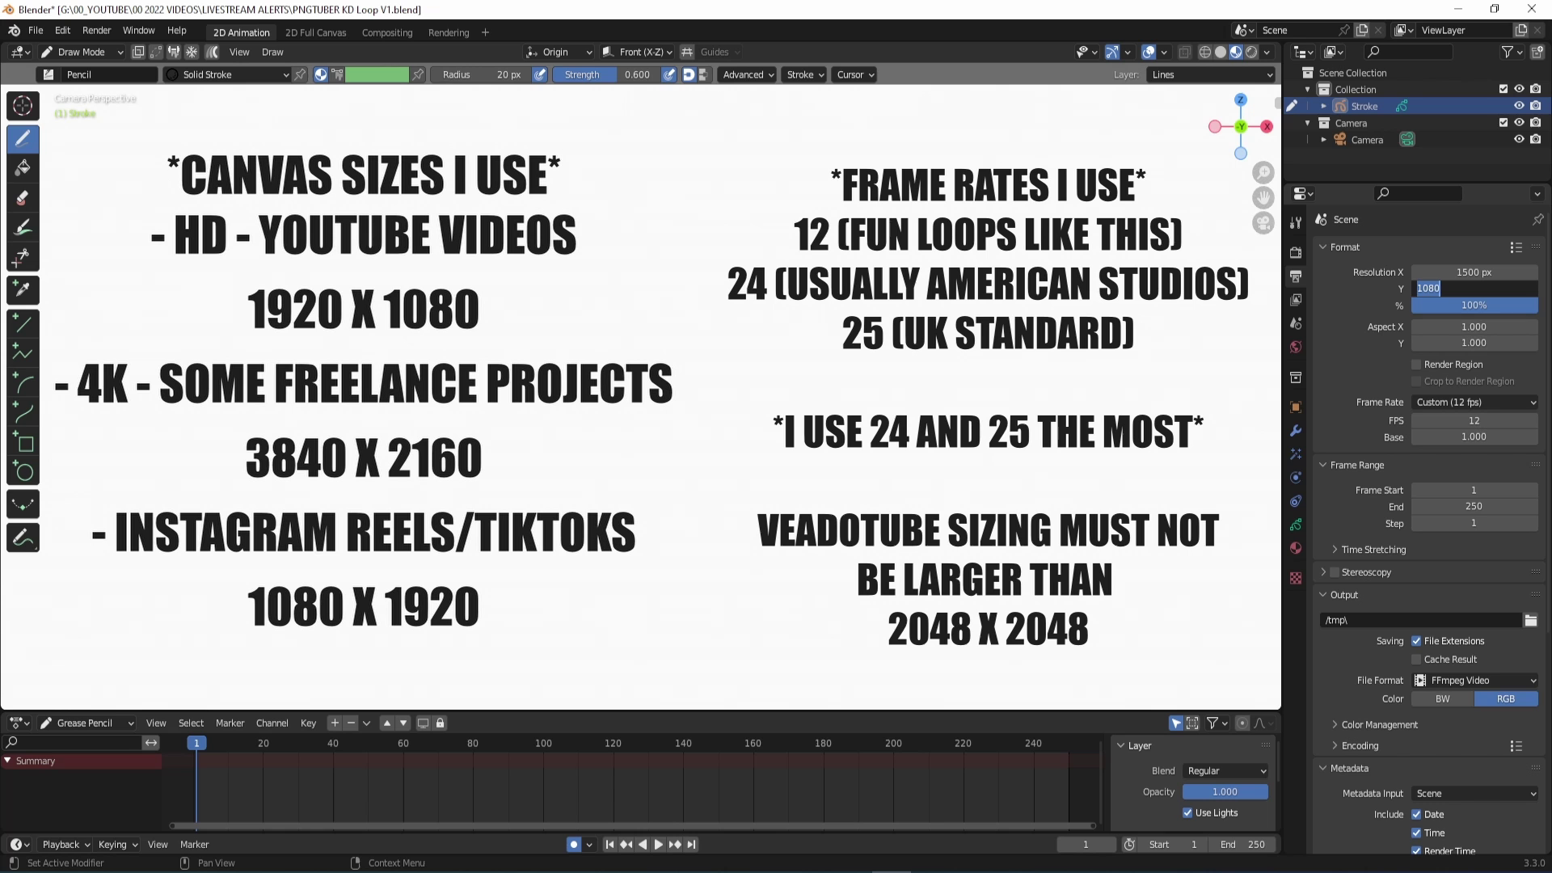
type("1200")
key("Return")
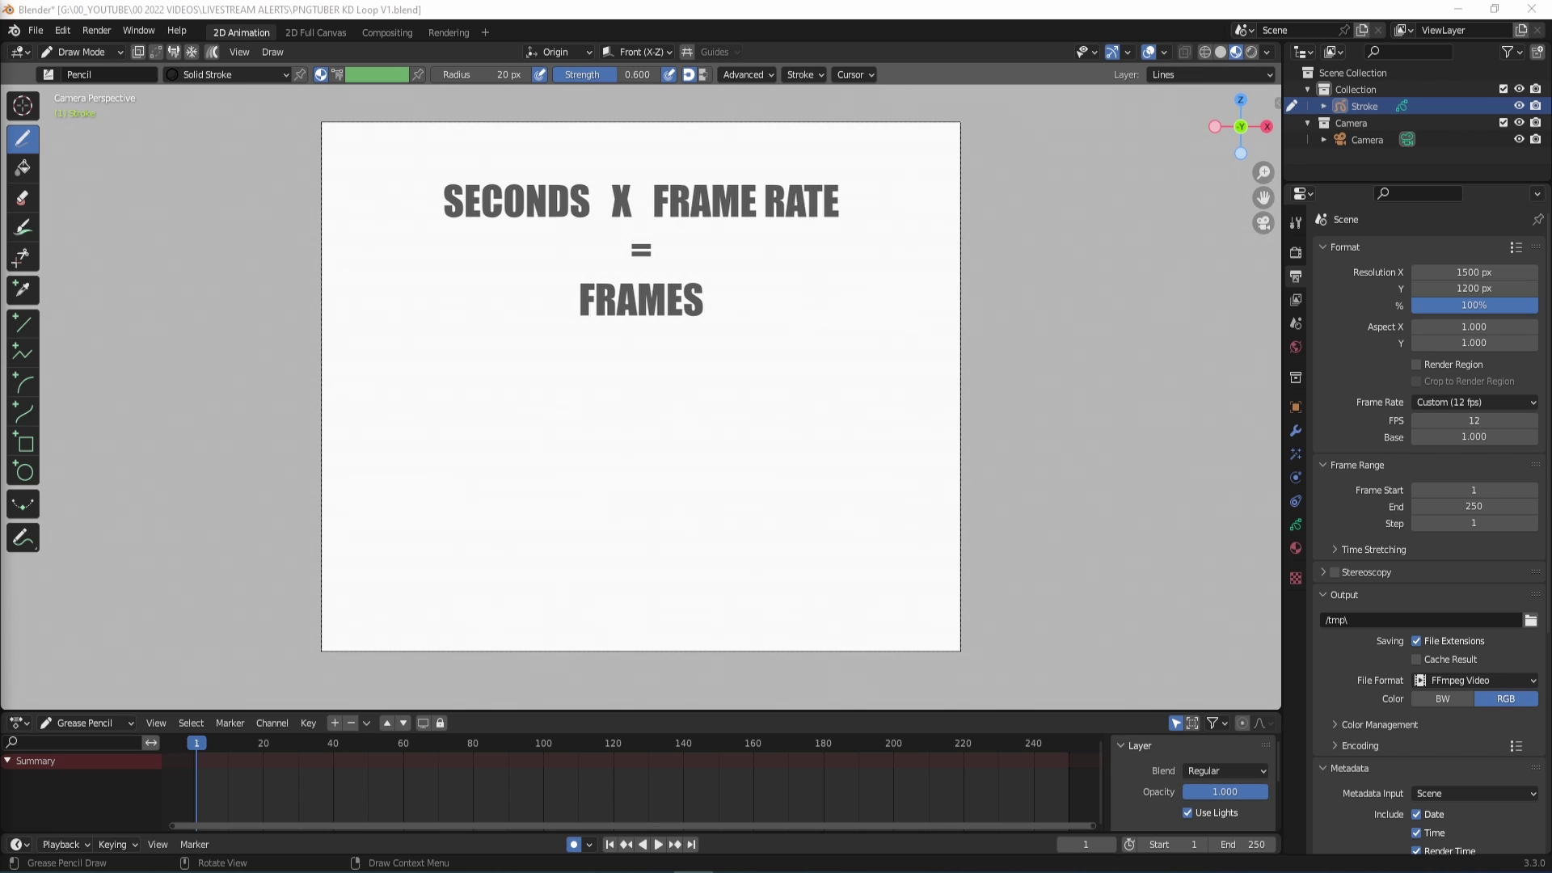
- Set the end frame of the animation's frame range to 84
left_click(1490, 504)
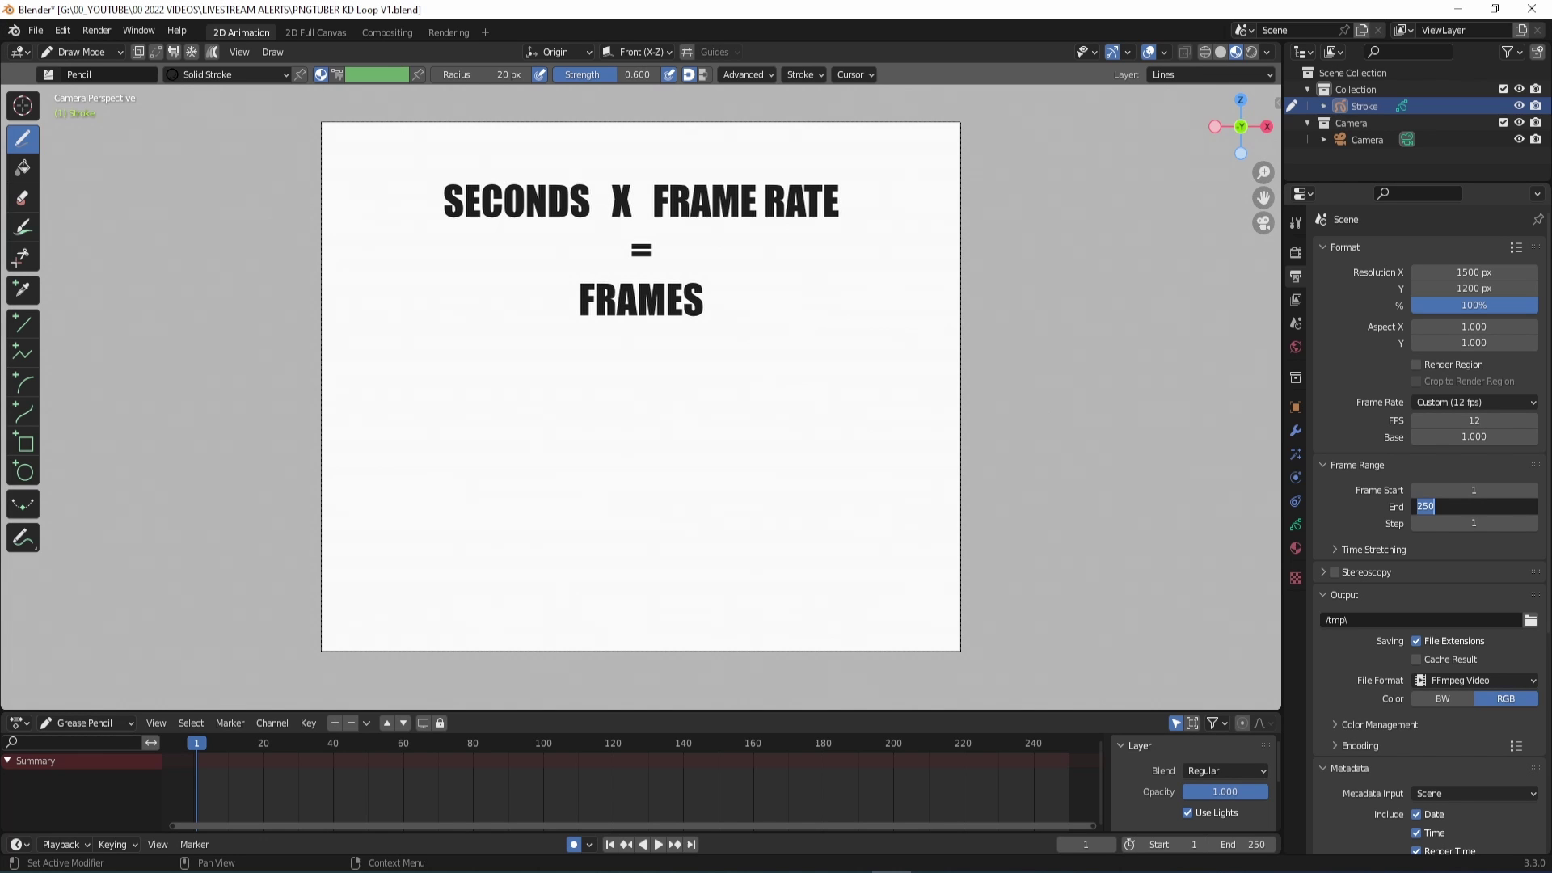
type("8")
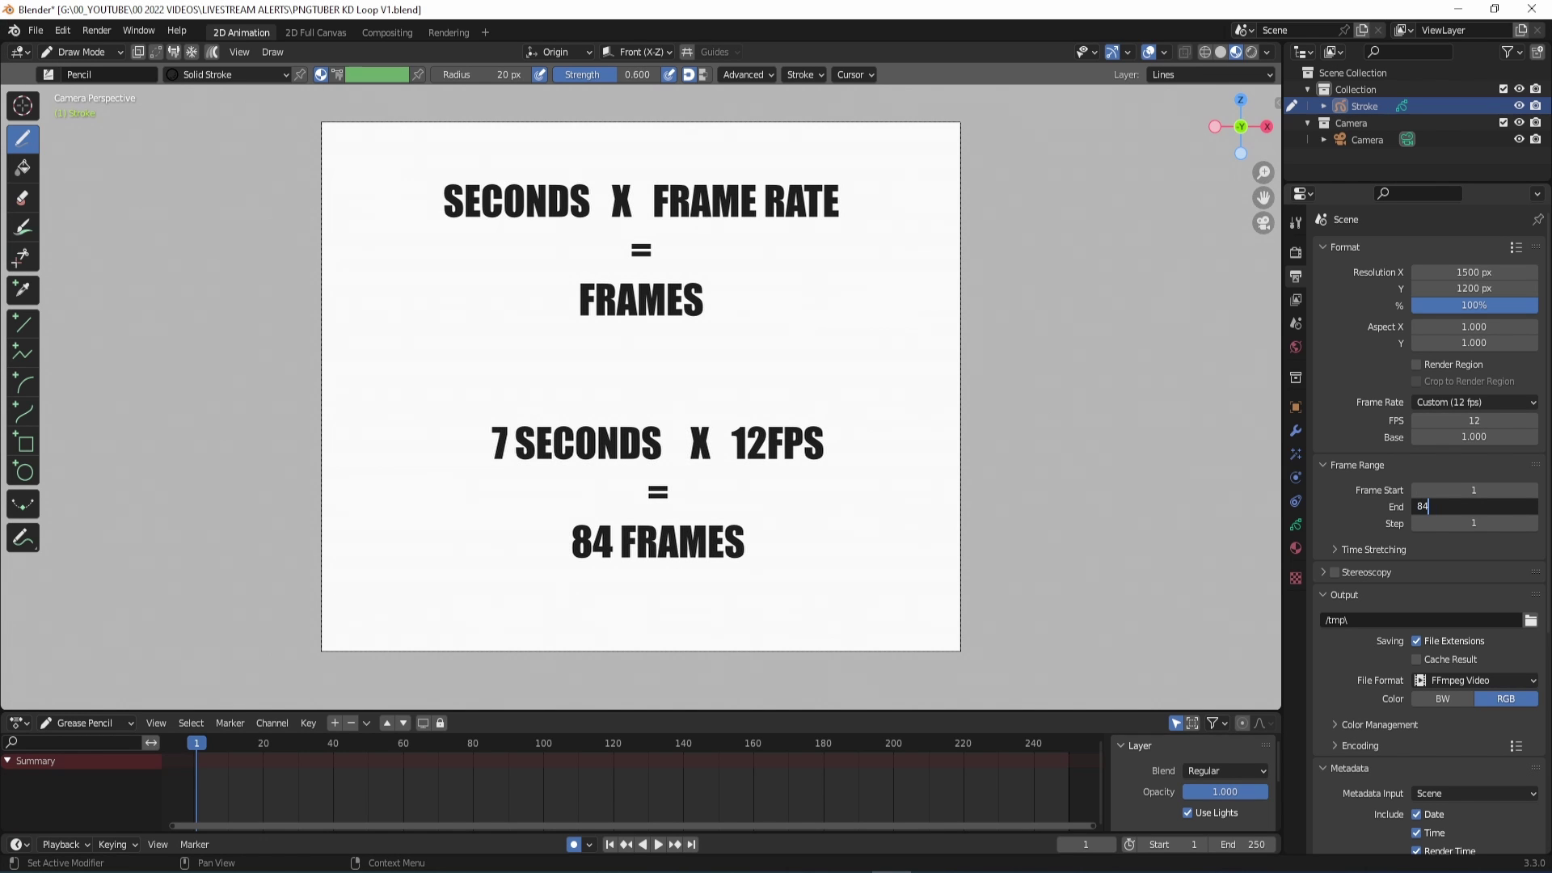
type("4")
key("Return")
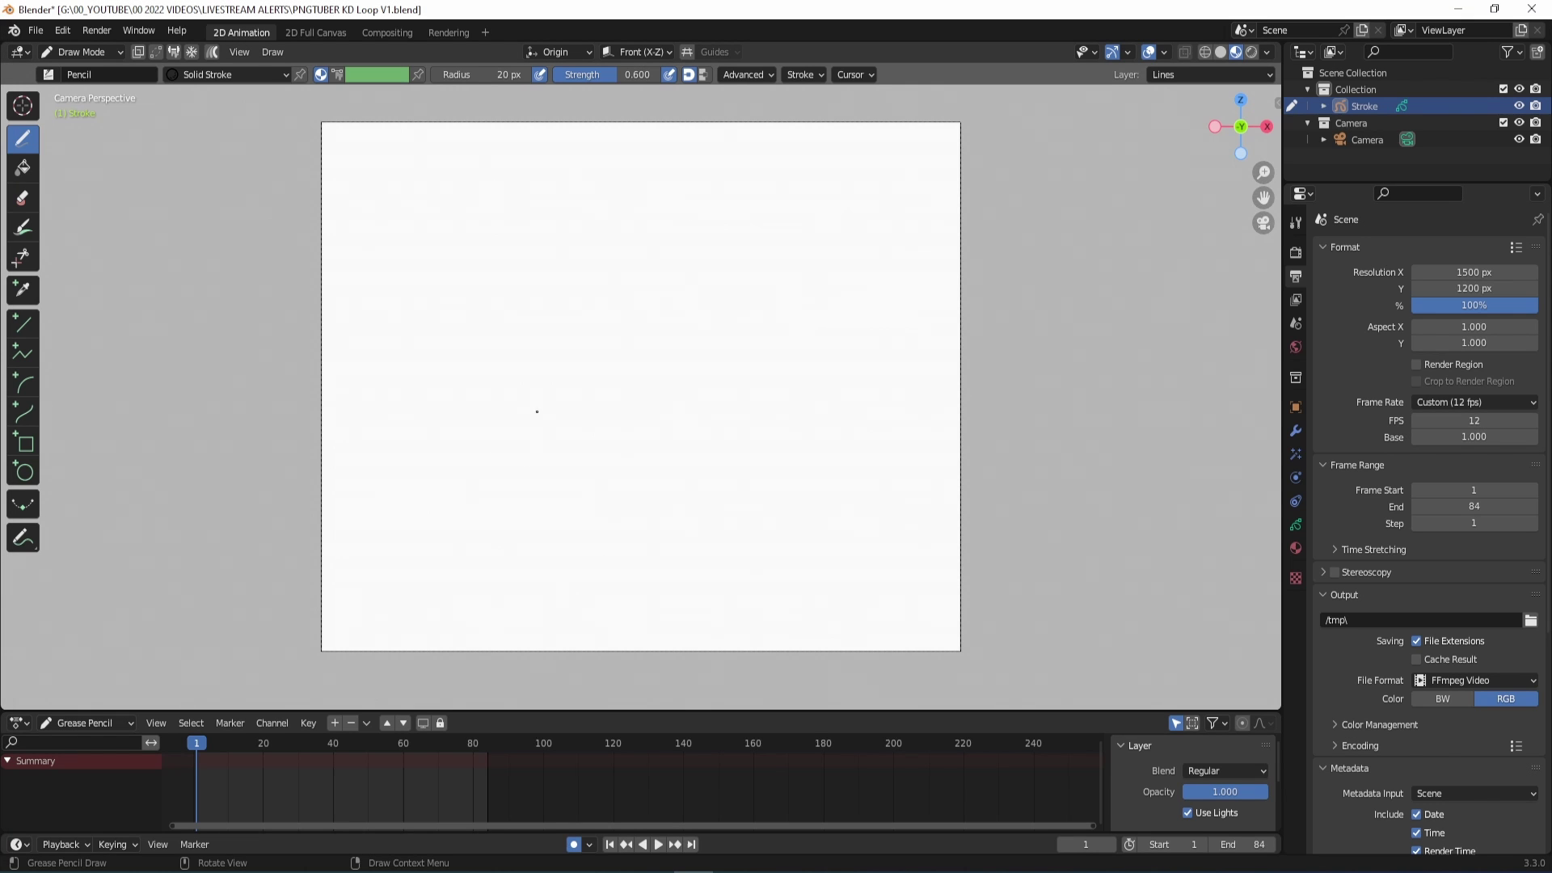
- Draw a looping freehand test stroke on the canvas with the Pencil brush and undo it
mouse_move(537, 419)
left_mouse_down()
mouse_move(628, 365)
mouse_move(707, 481)
mouse_move(740, 367)
mouse_move(665, 369)
left_mouse_up()
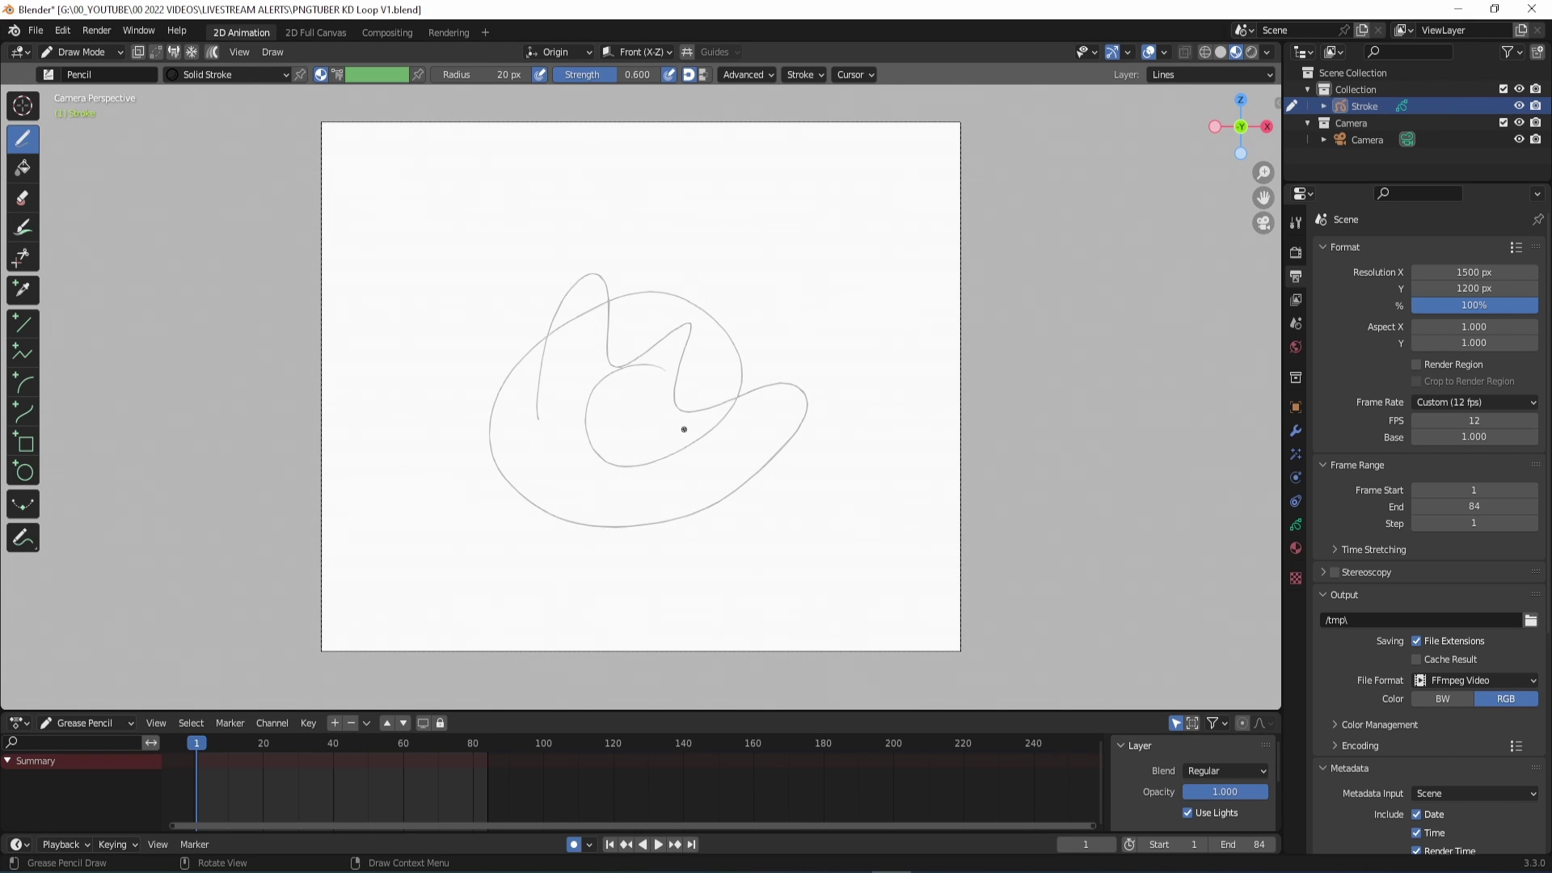
key("ctrl+z")
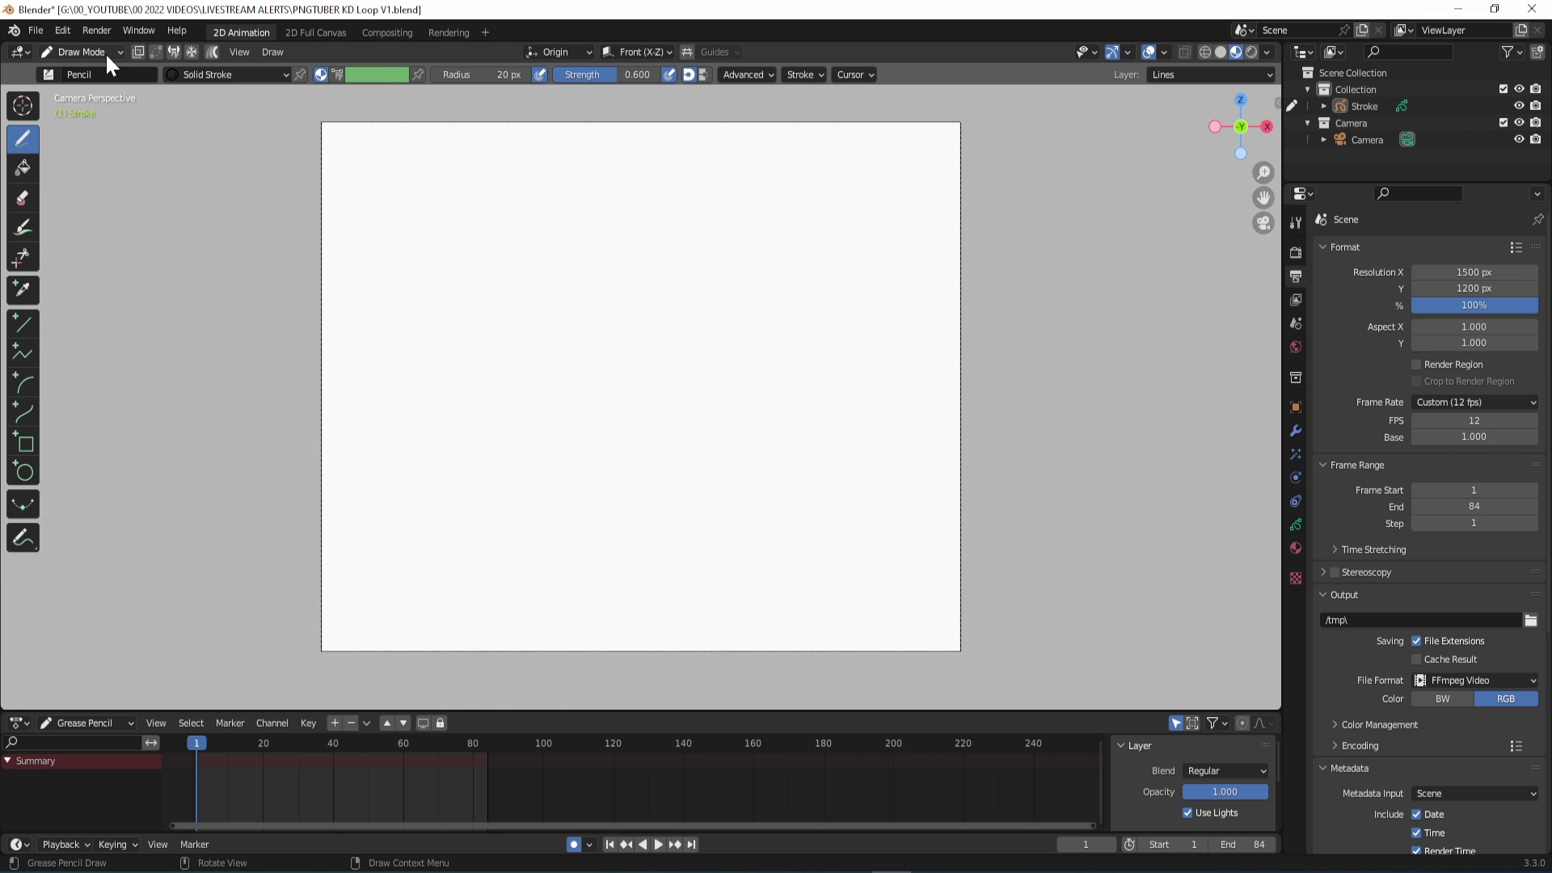
- Switch from Draw Mode to Object Mode and add the character sketch kd tests00005.png as a reference image
left_click(105, 52)
left_click(105, 75)
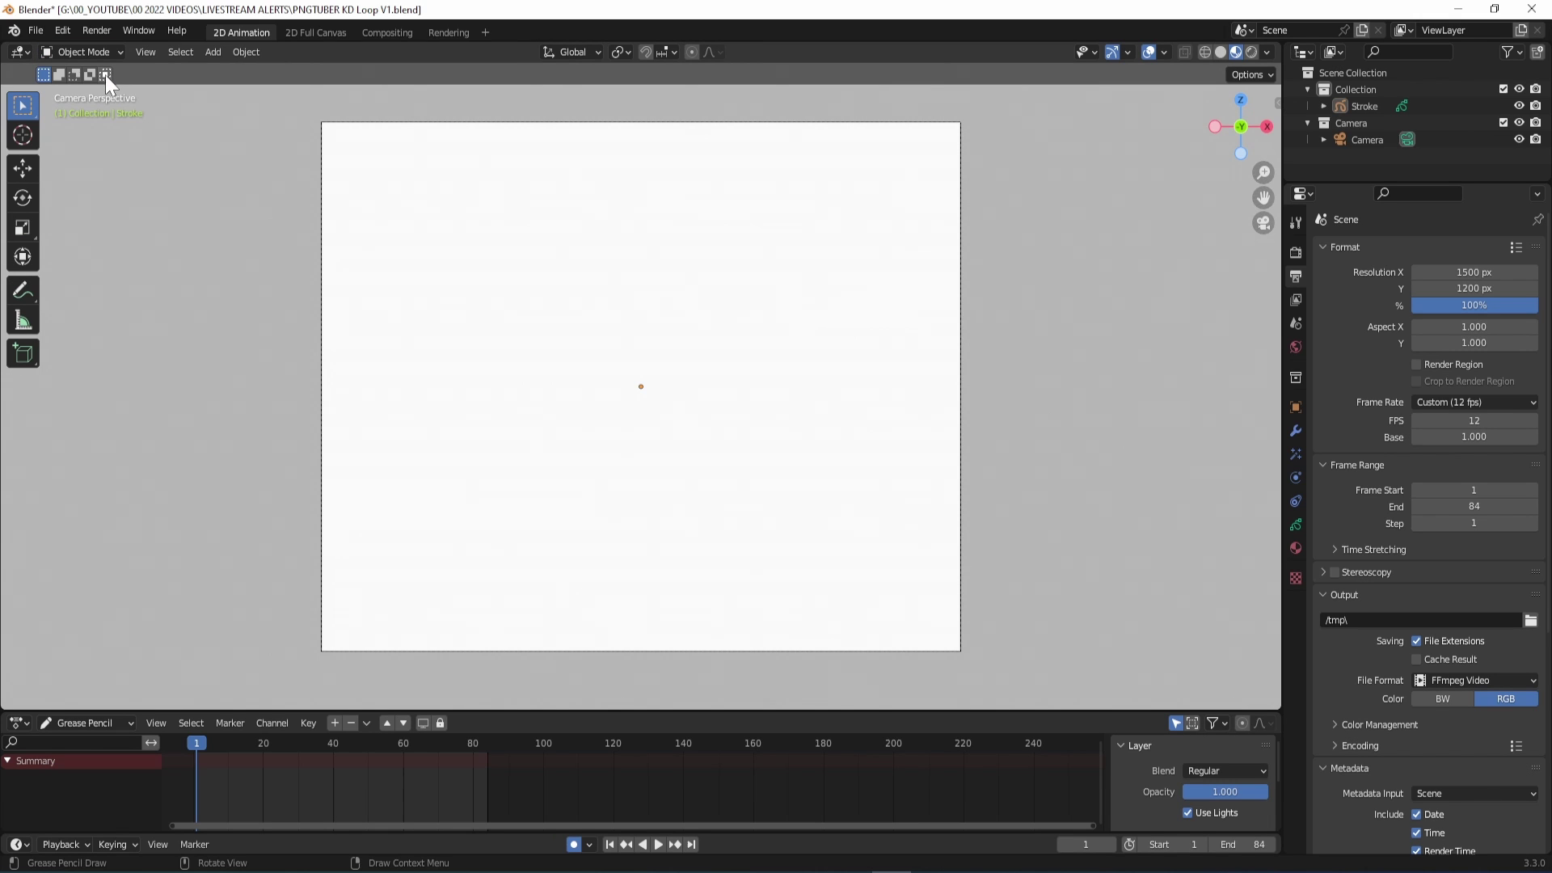
key("shift+a")
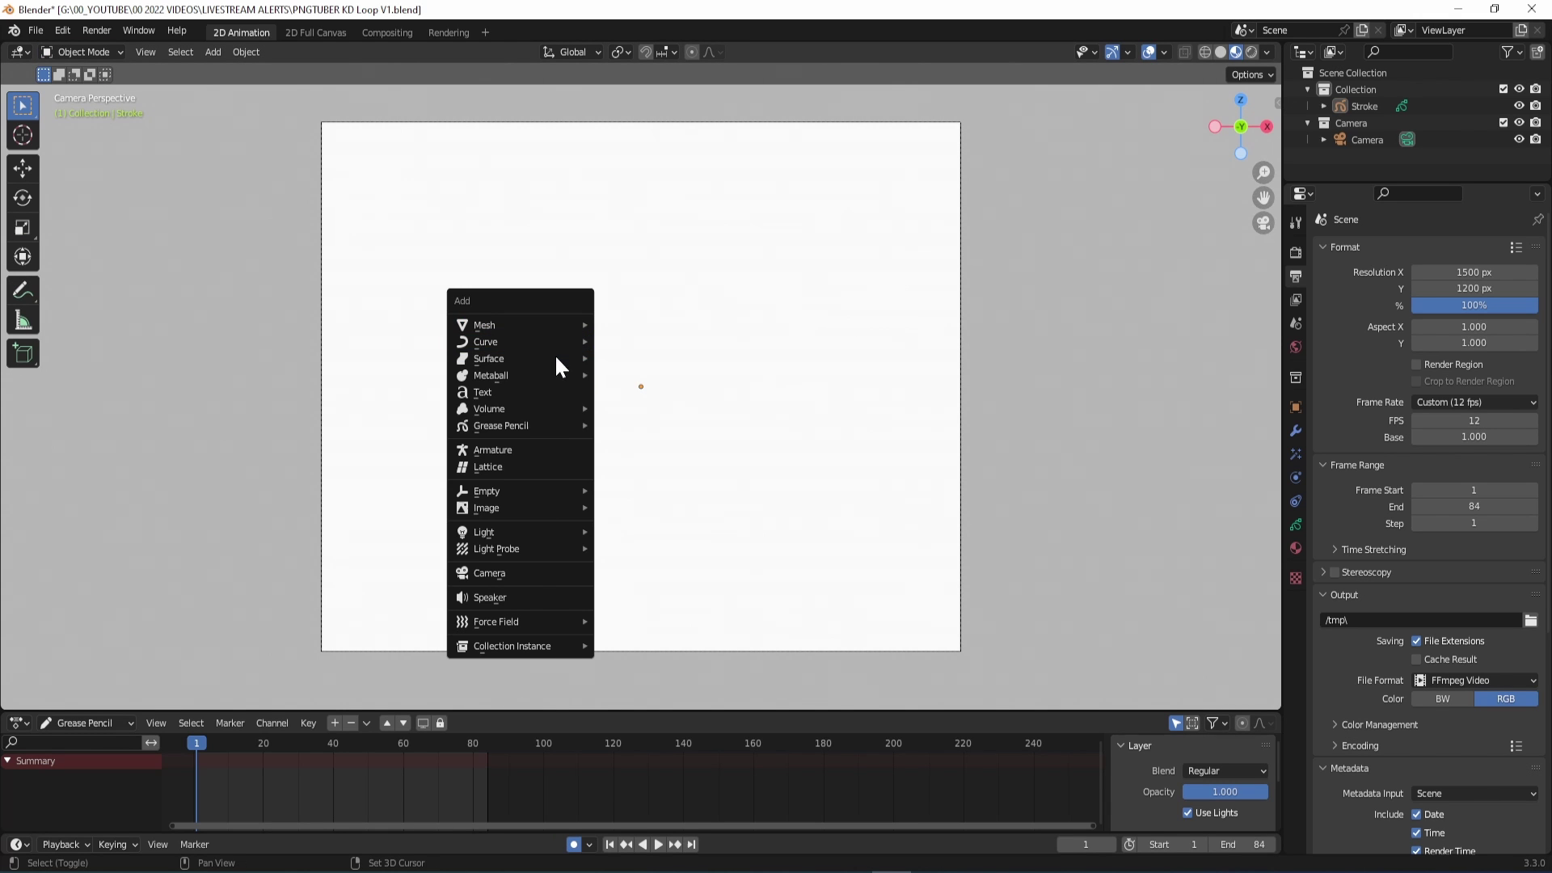
mouse_move(556, 509)
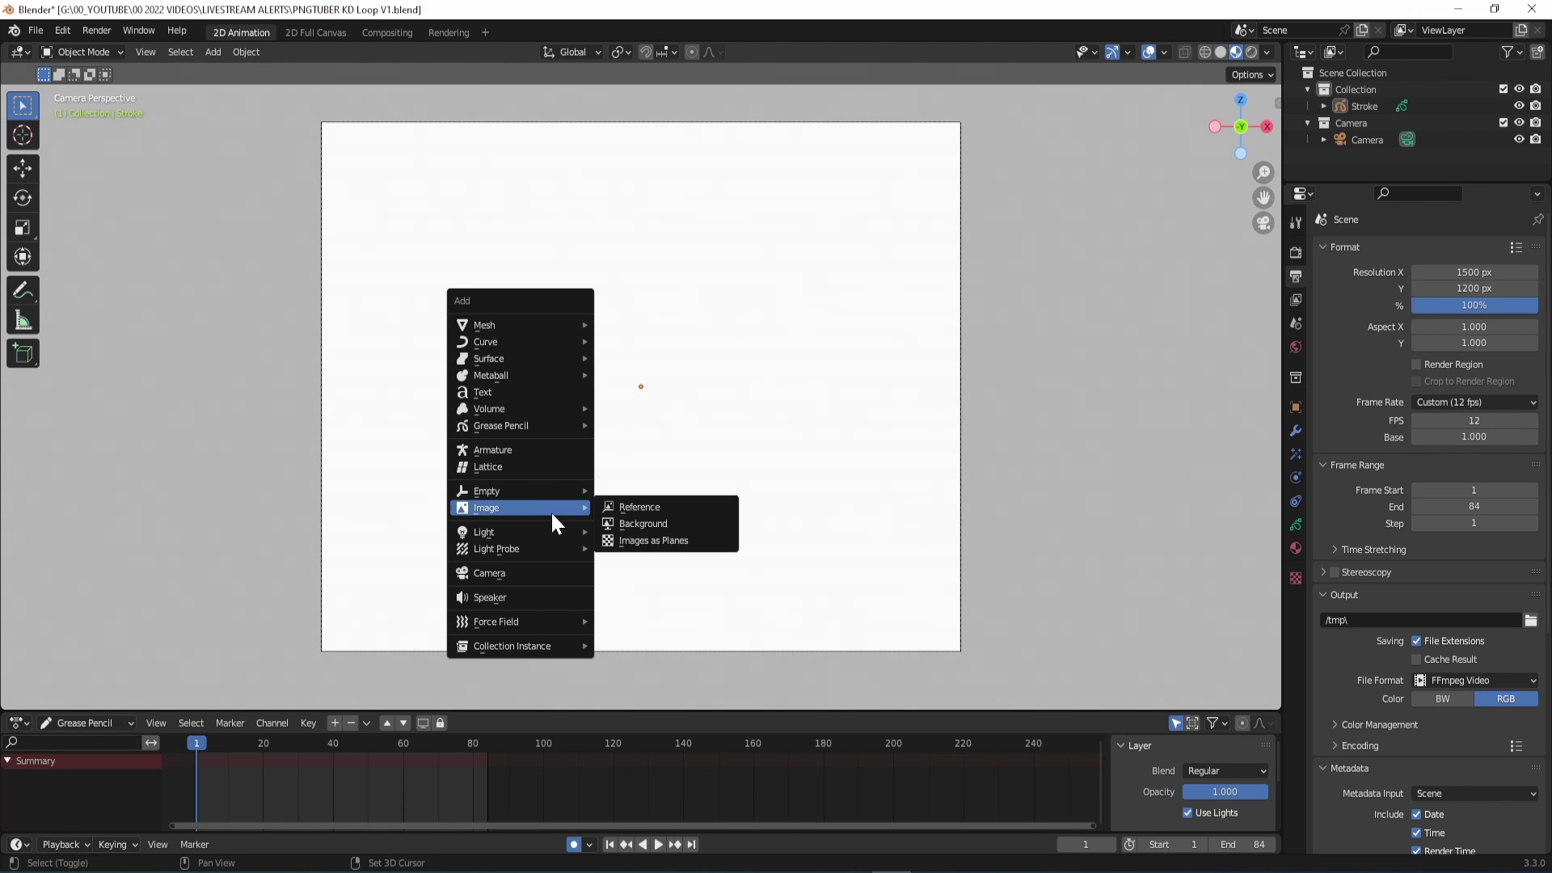
left_click(691, 508)
scroll(1001, 484, "down", 3)
left_click(846, 441)
left_click(1050, 678)
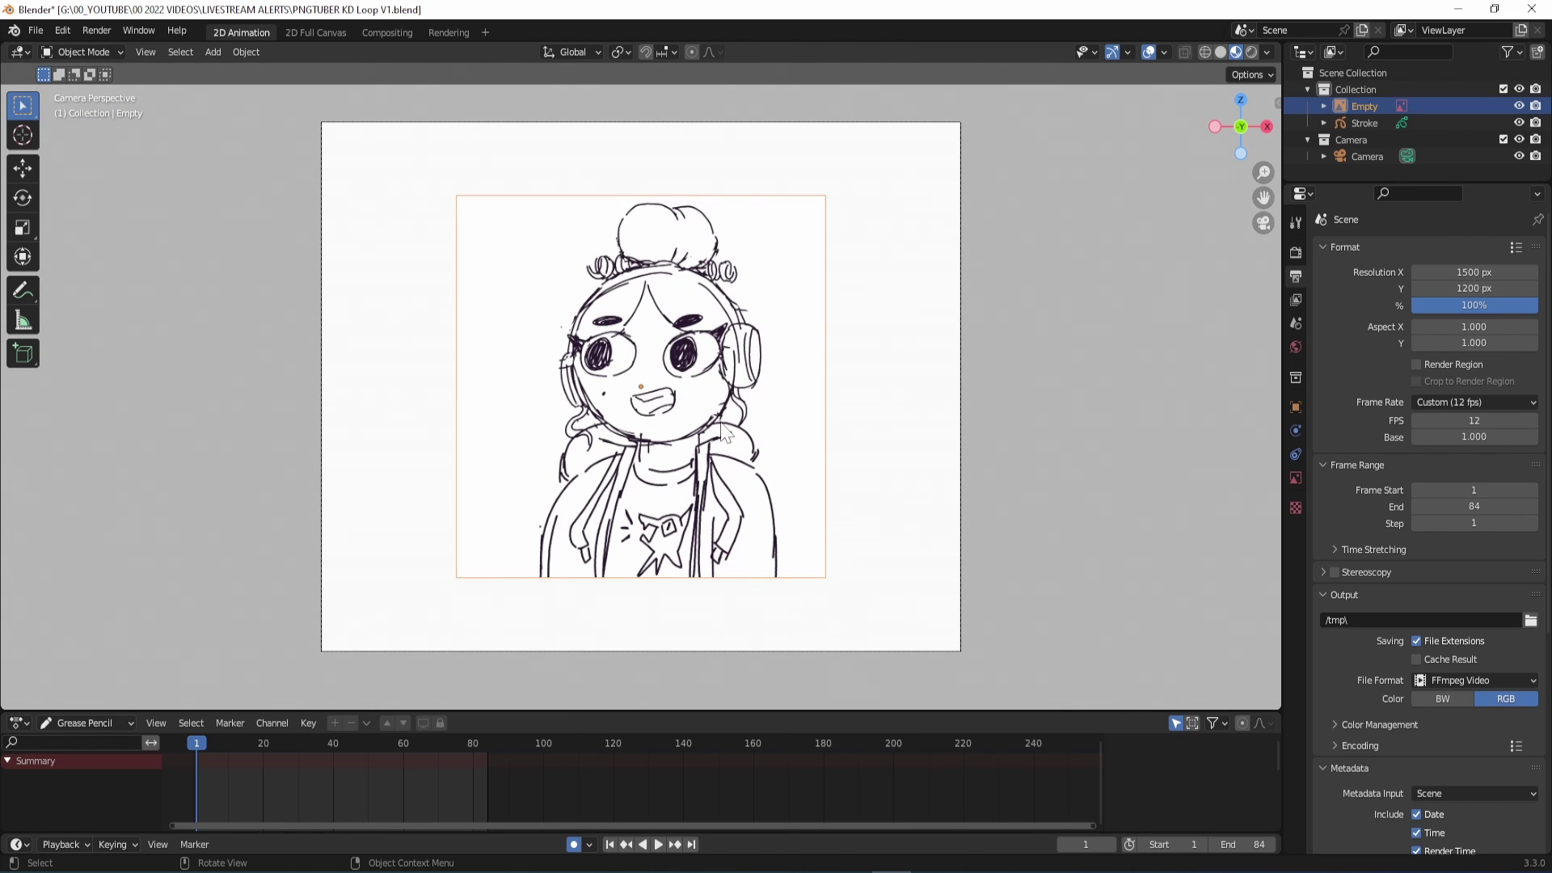
- Scale the reference image up to nearly fill the camera frame's height and move it about 0.08 m along X and 0.13 m along Z
key("s")
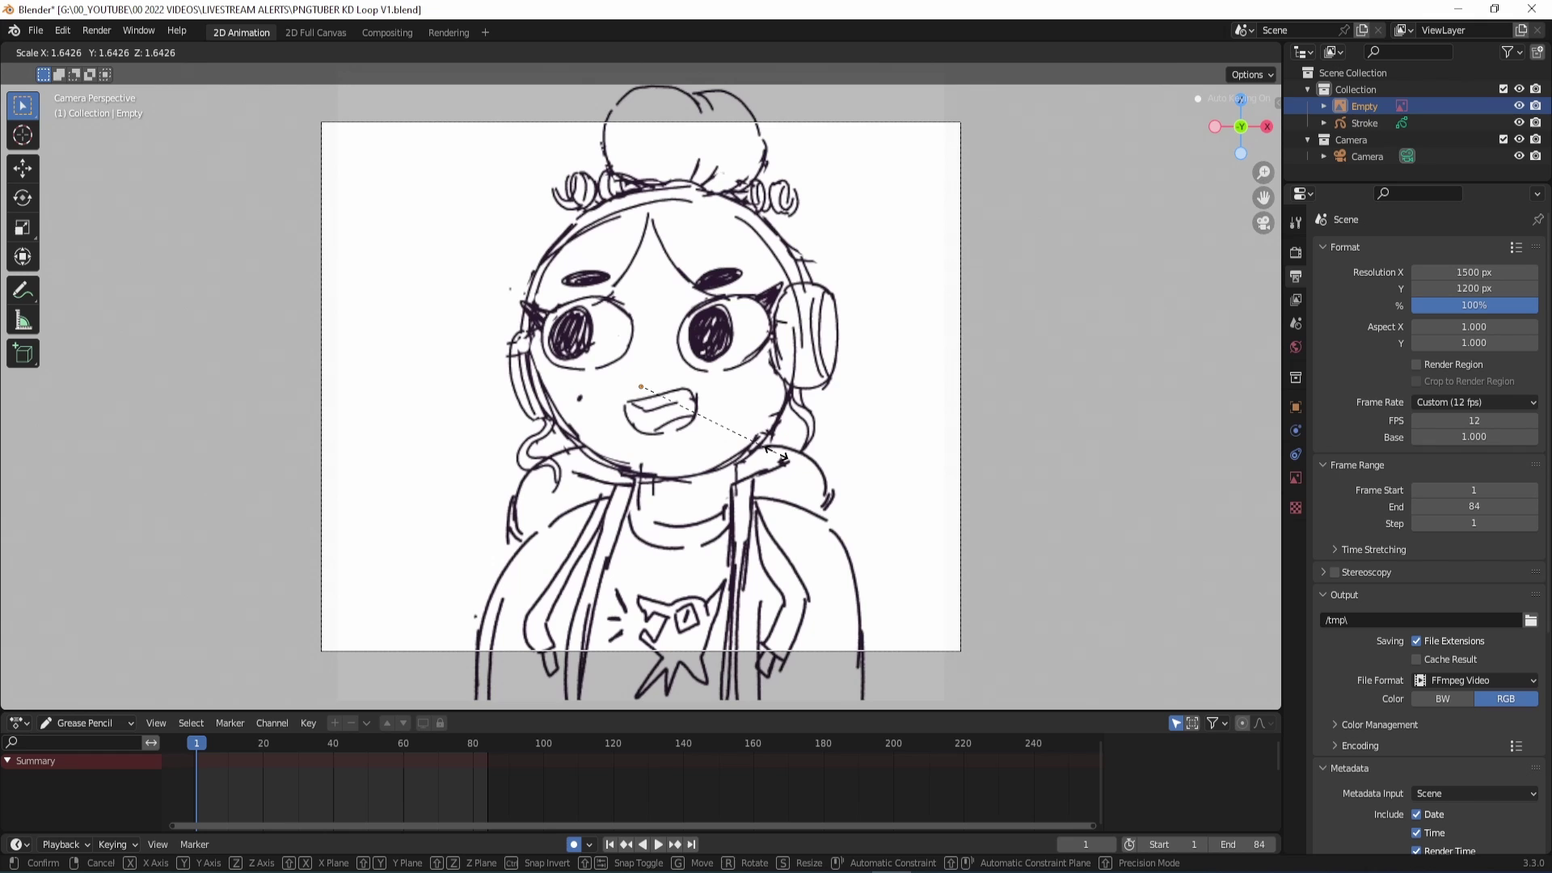
left_click(743, 440)
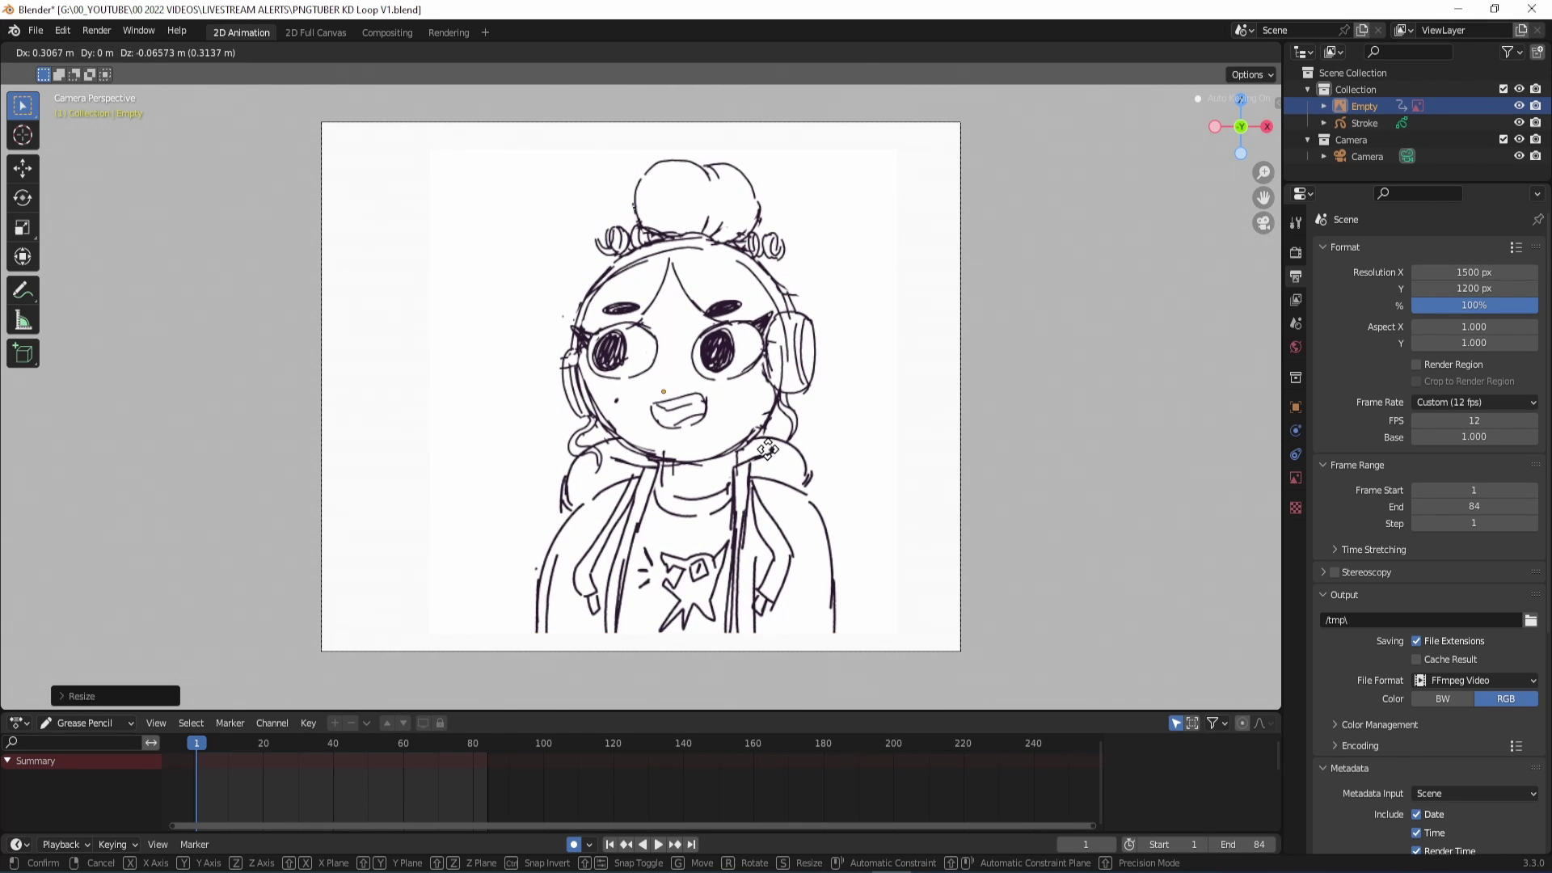
key("g")
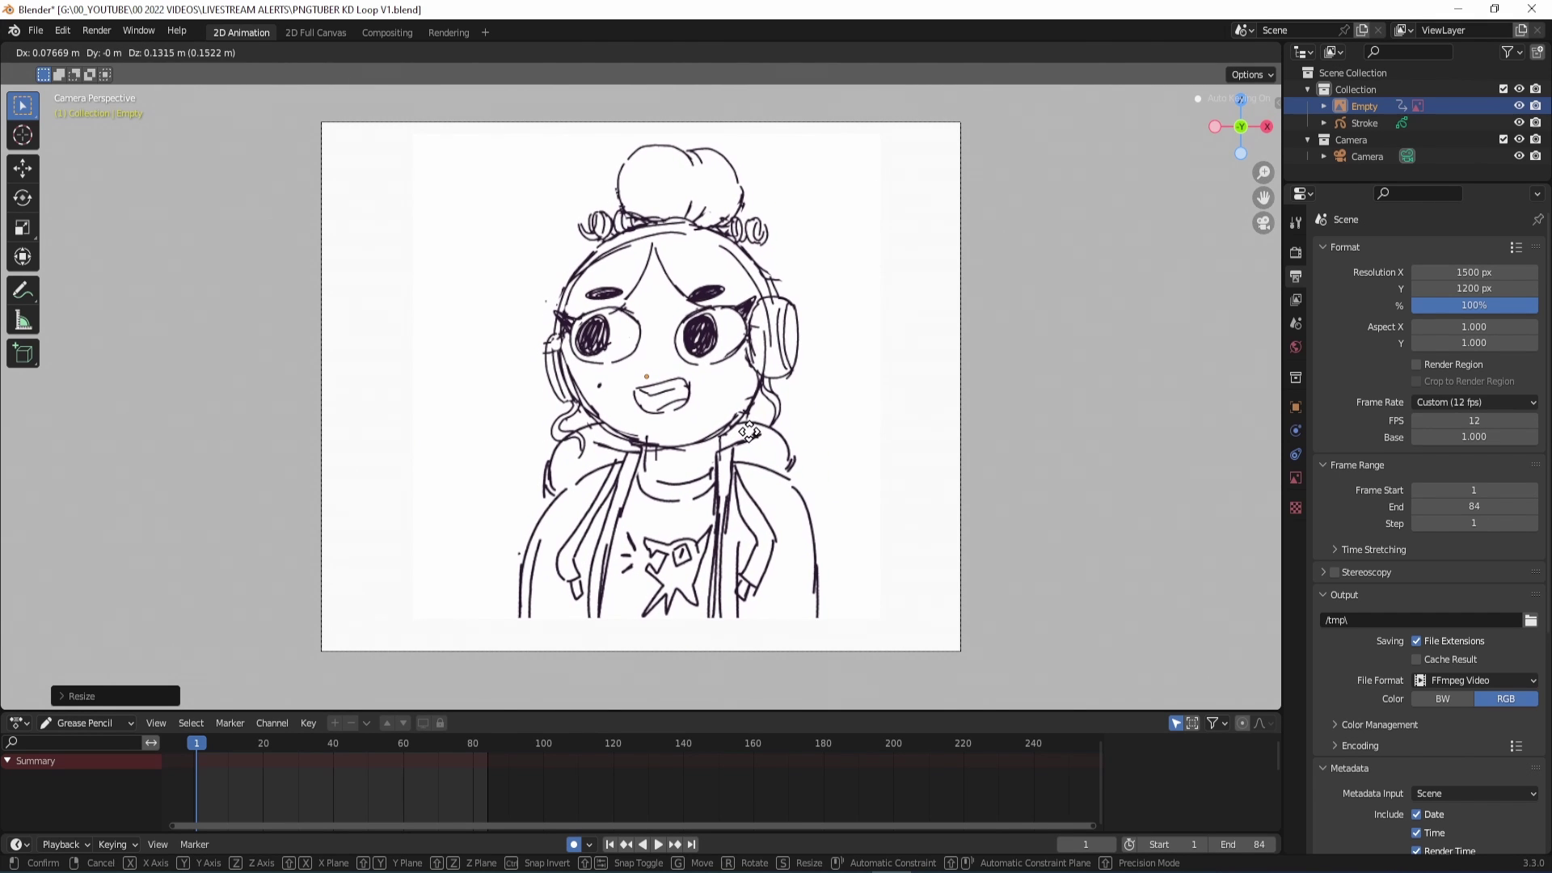
left_click(758, 435)
- Enable opacity for the reference image and set it to 0.7
left_click(1295, 478)
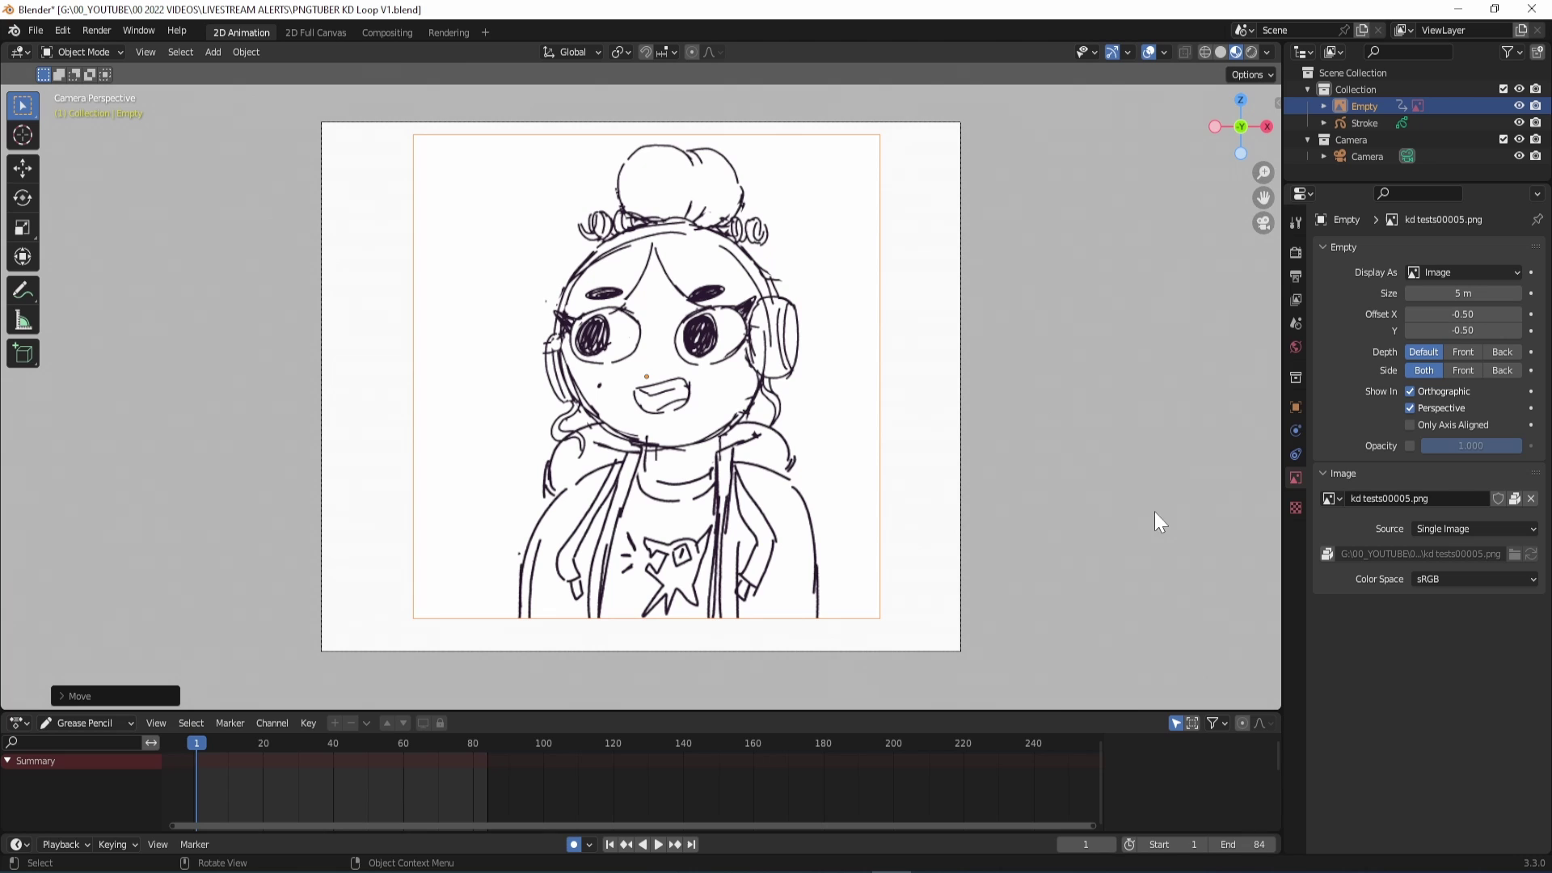
left_click(1410, 446)
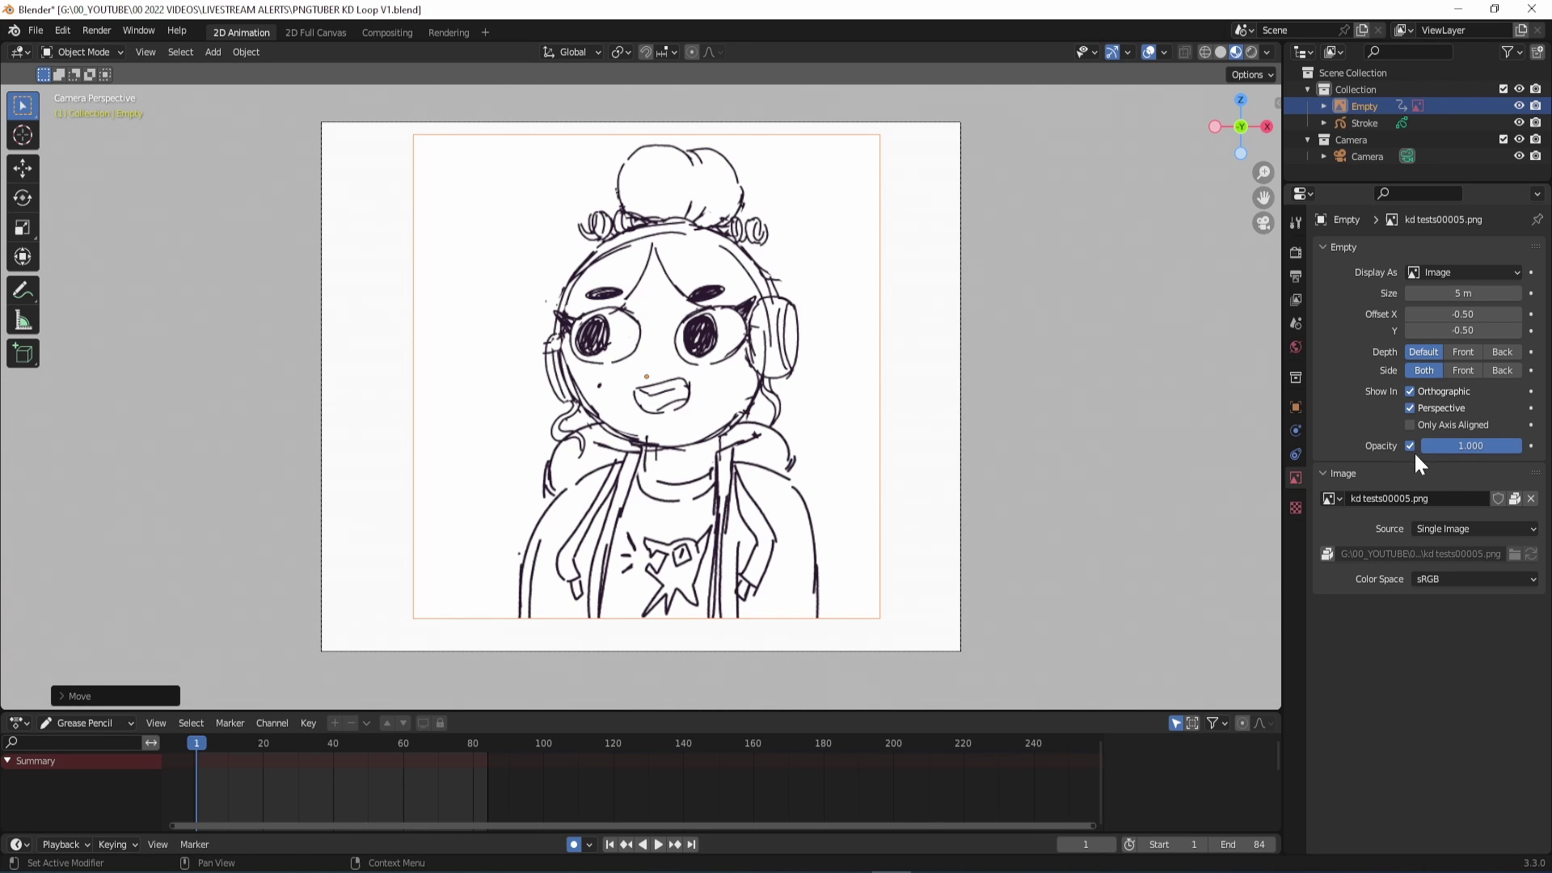
left_click(1486, 447)
key("BackSpace")
key("Return")
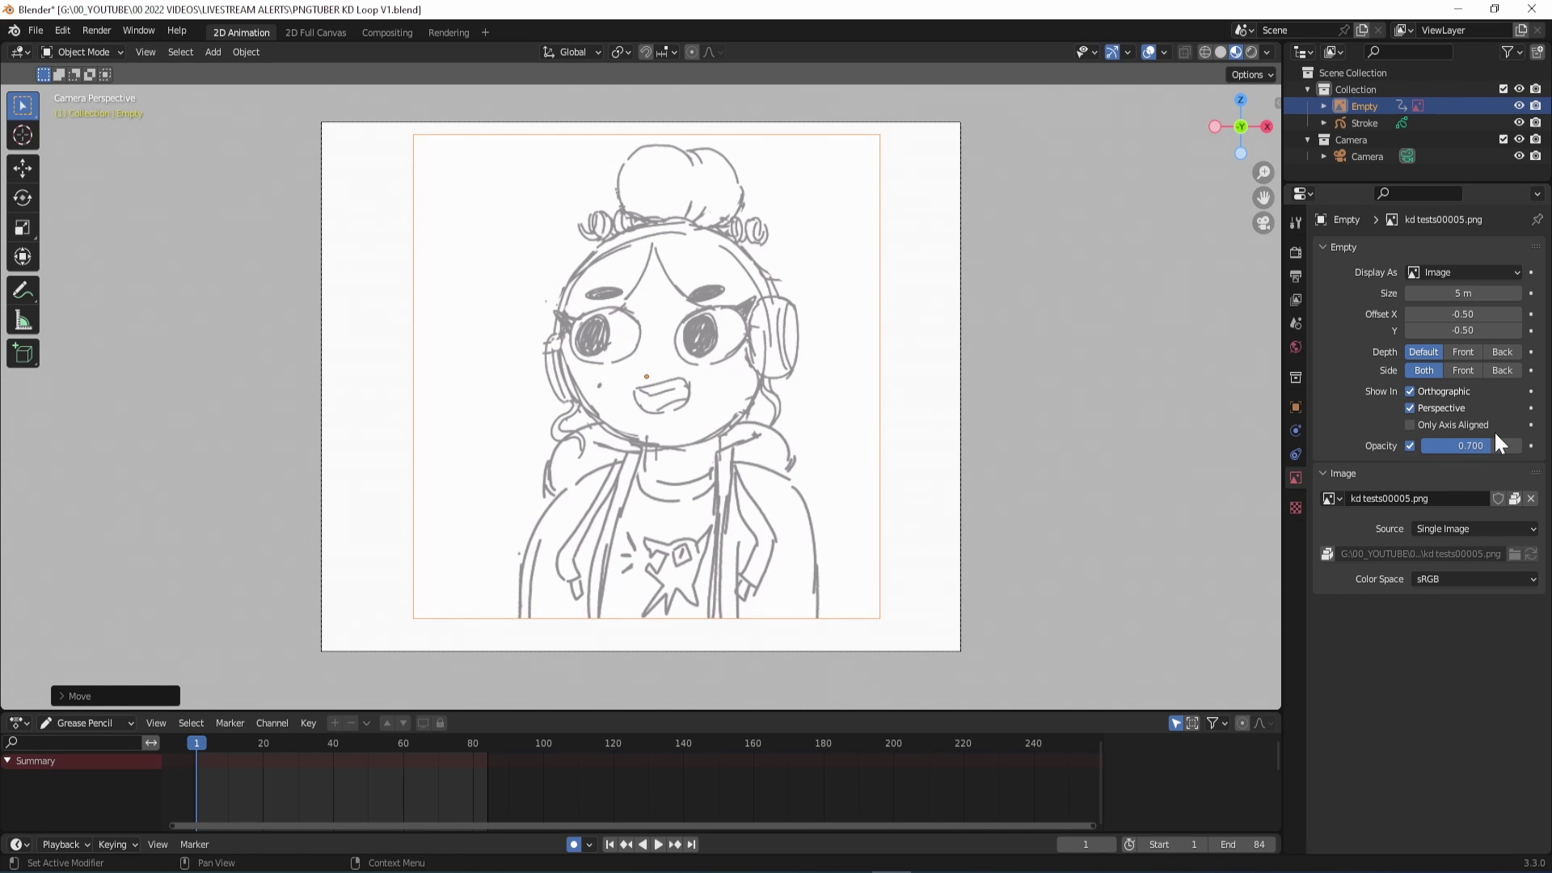
left_click(1263, 223)
left_click_drag(1242, 138, 1299, 158)
left_click(1263, 223)
key("g")
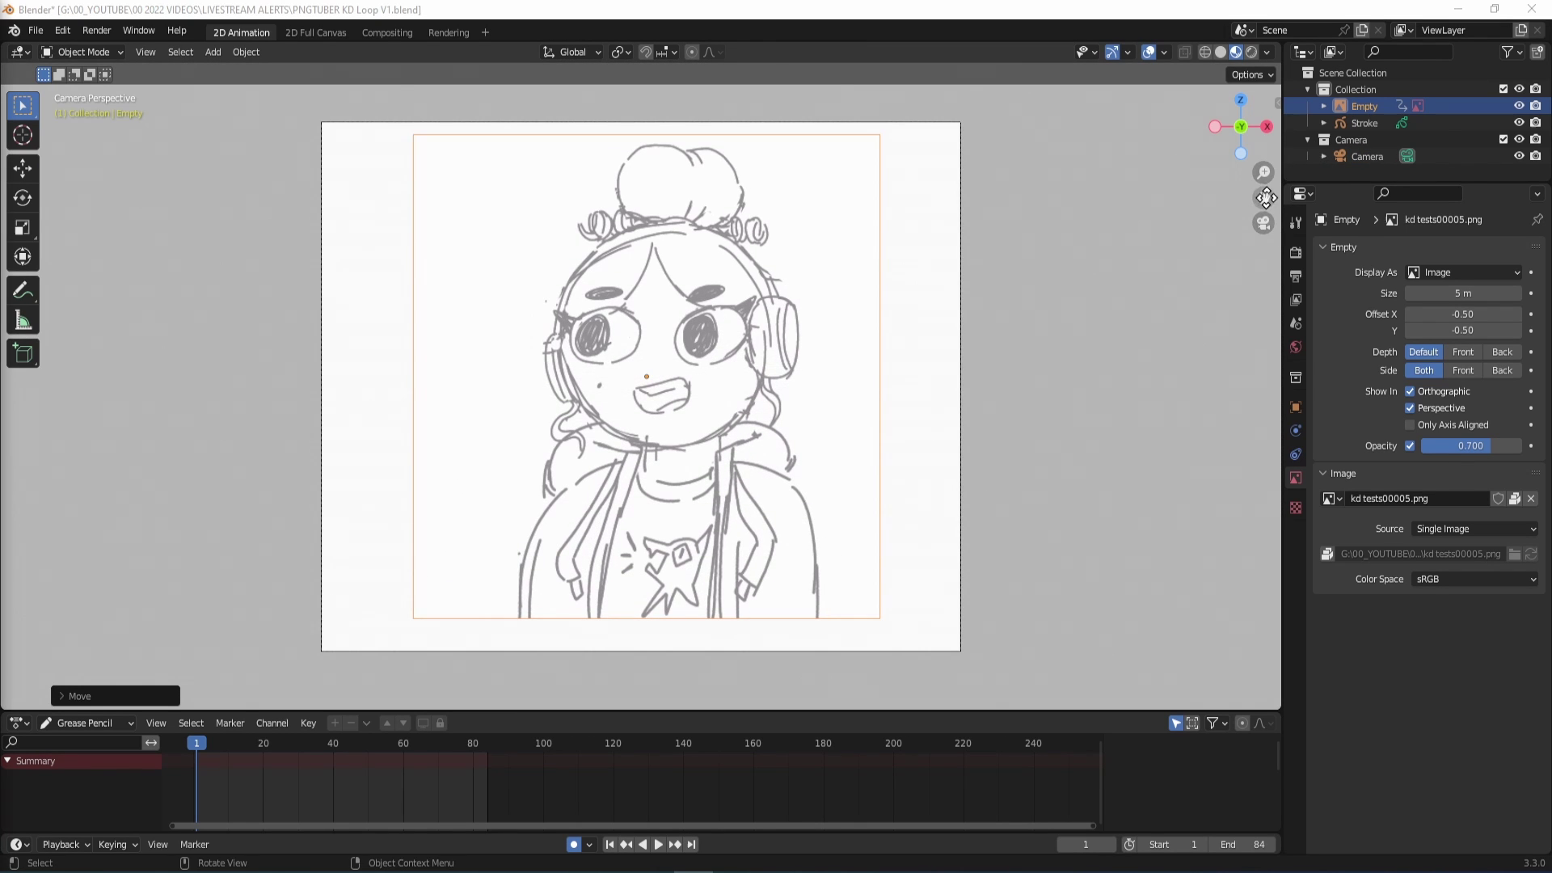
left_click_drag(1178, 245, 1270, 203)
left_click_drag(1263, 172, 1380, 89)
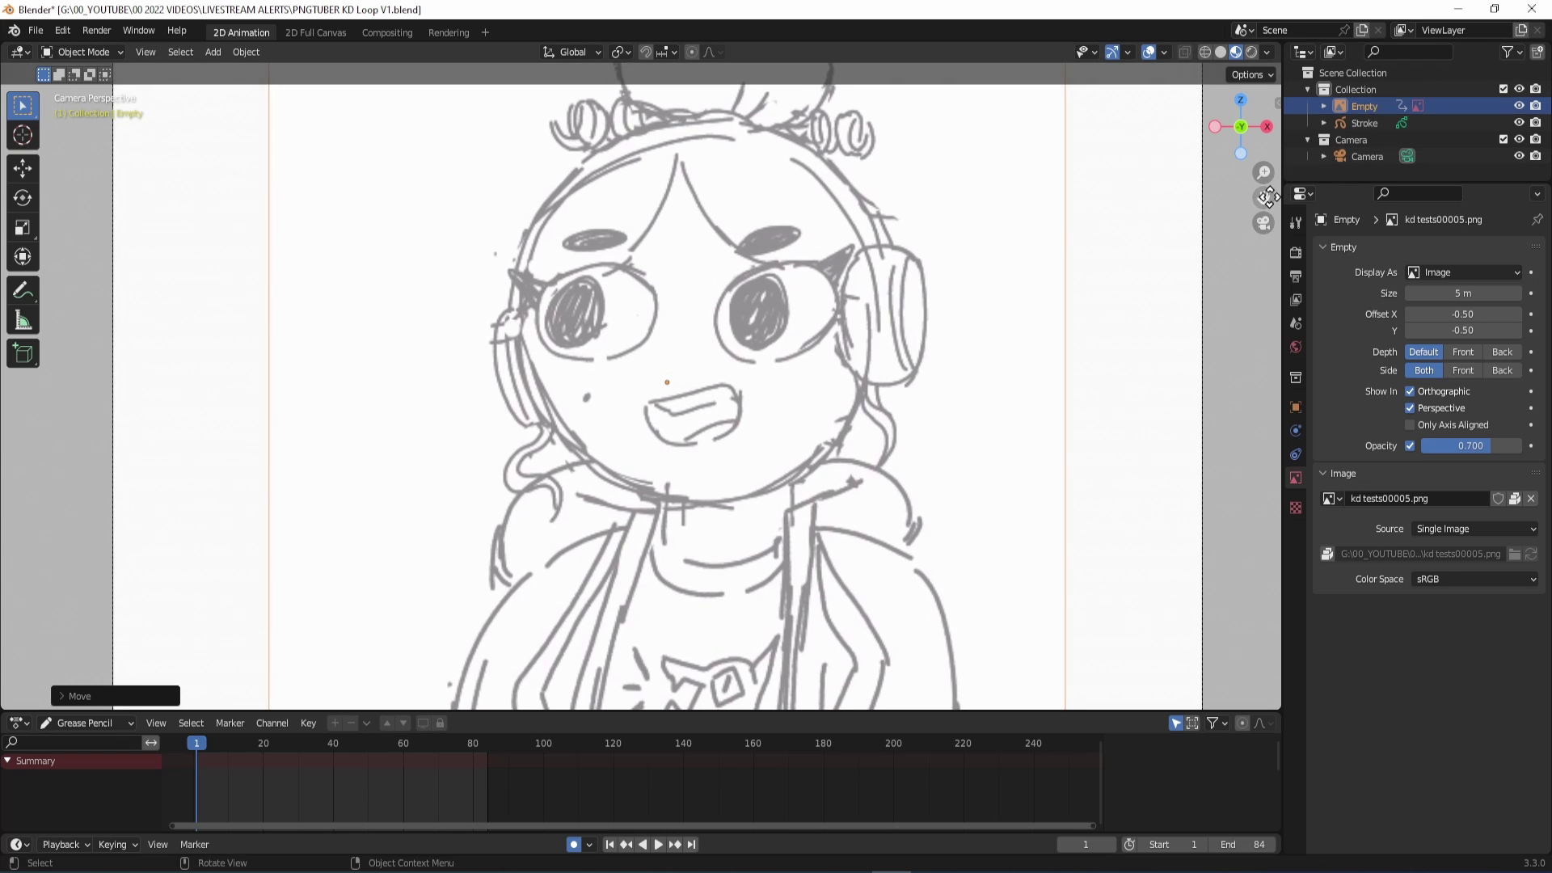
scroll(1268, 196, "down", 3)
- Rename the Stroke Grease Pencil object to Non Talking
left_click(1364, 122)
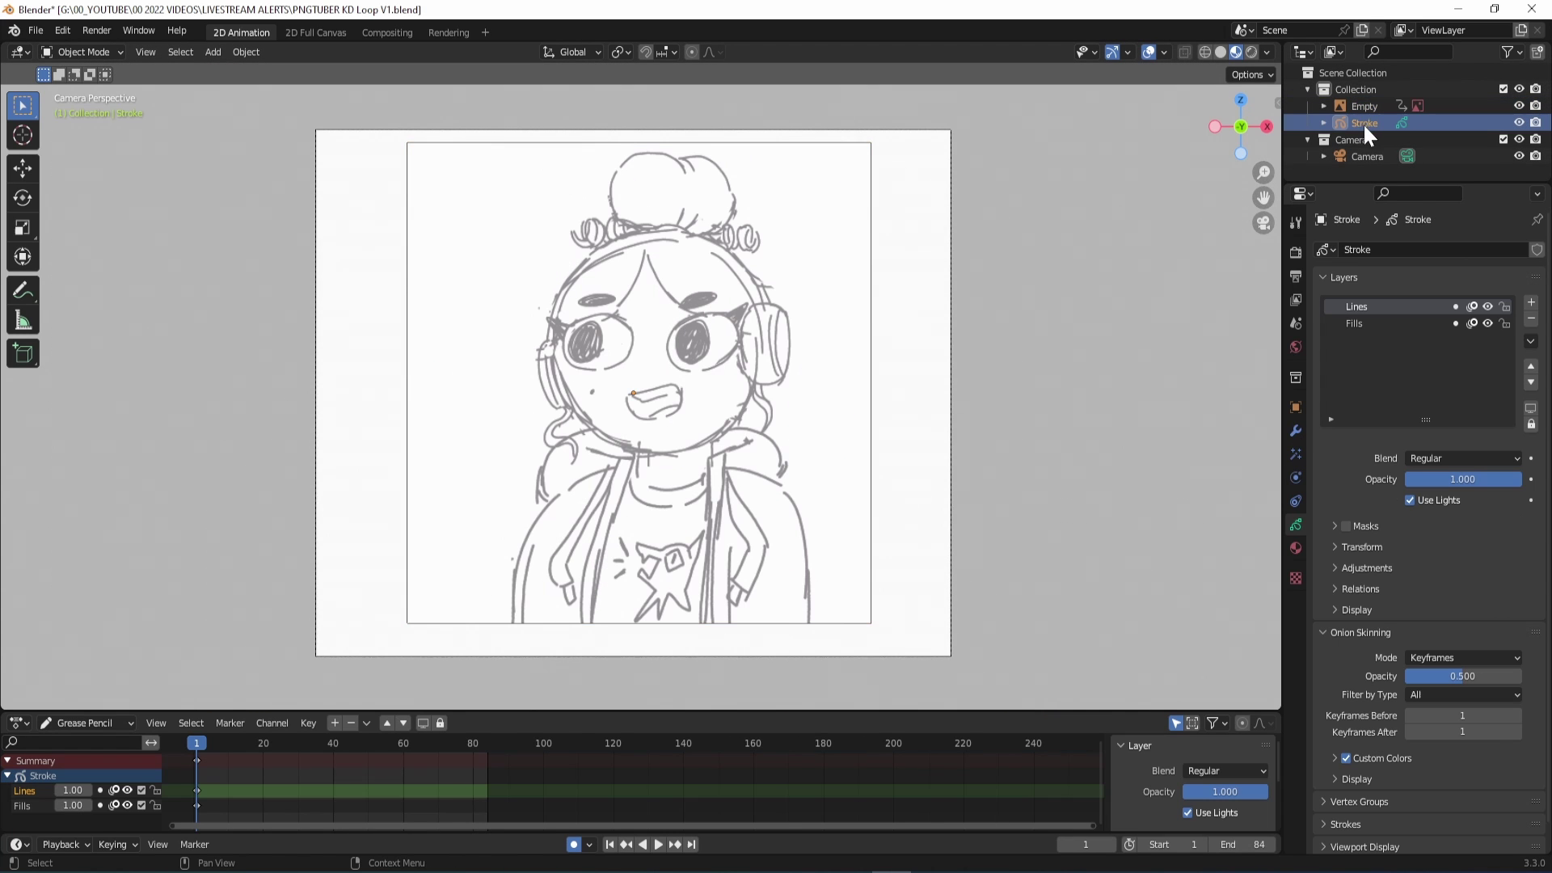
left_click(1323, 122)
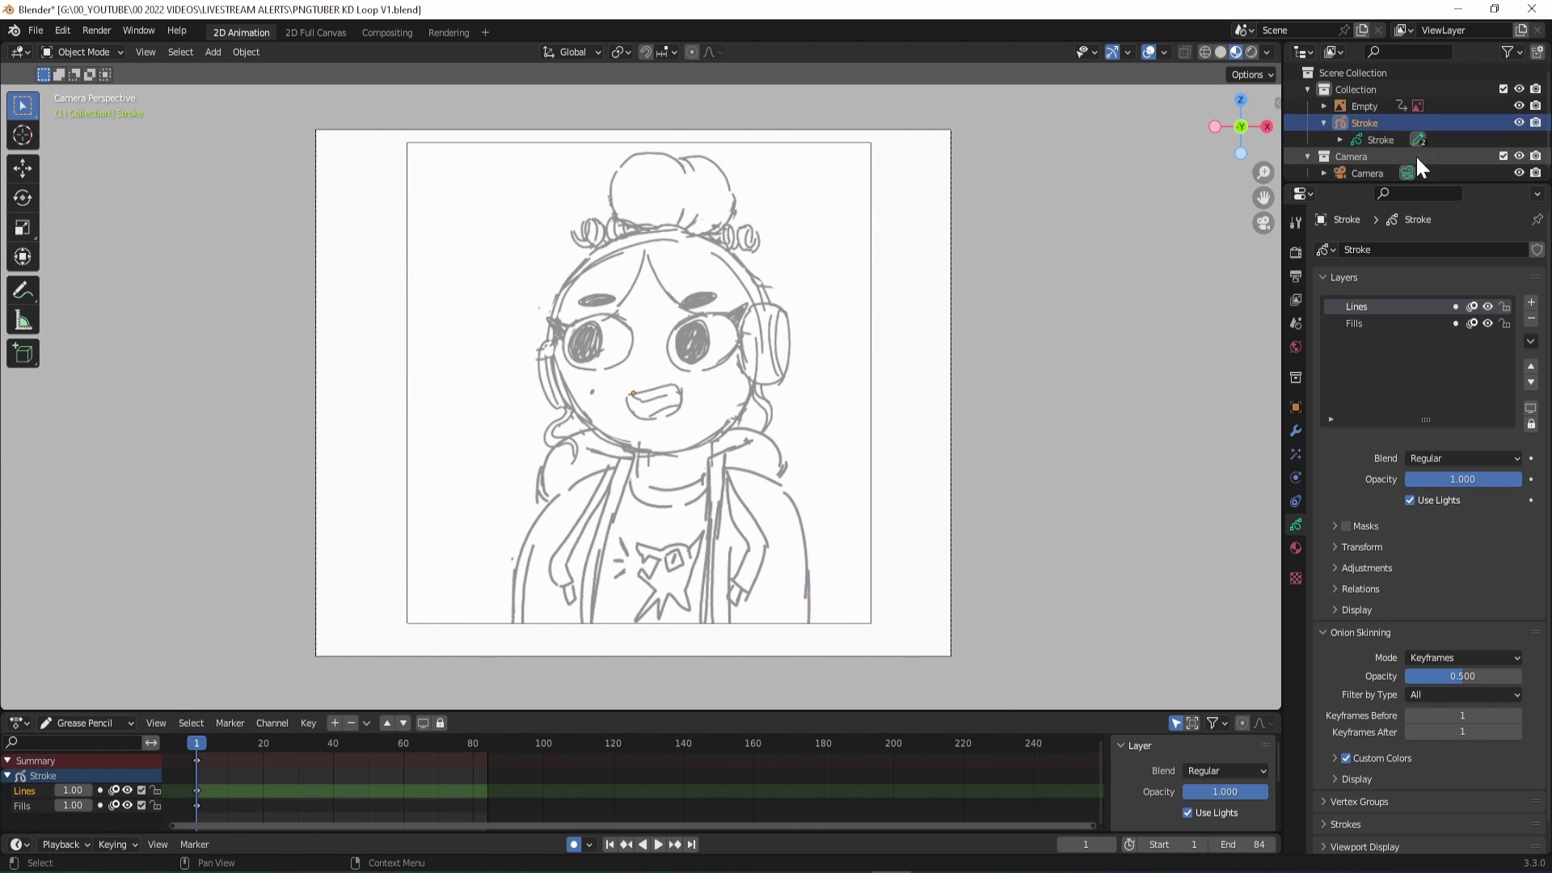
double_click(1371, 123)
type("Nor")
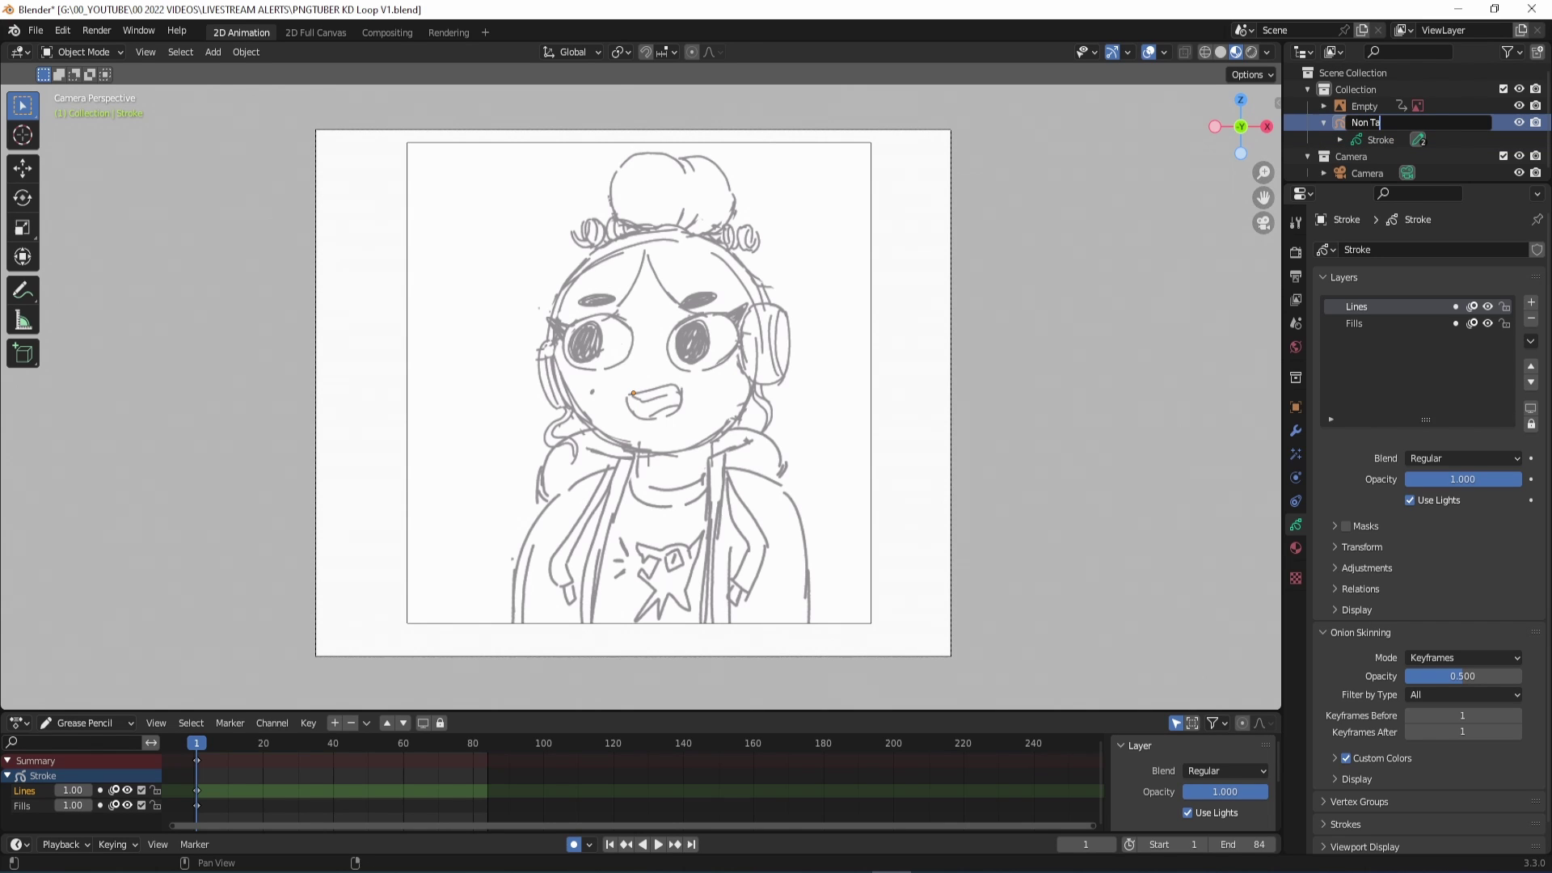
type(" Talking")
key("Return")
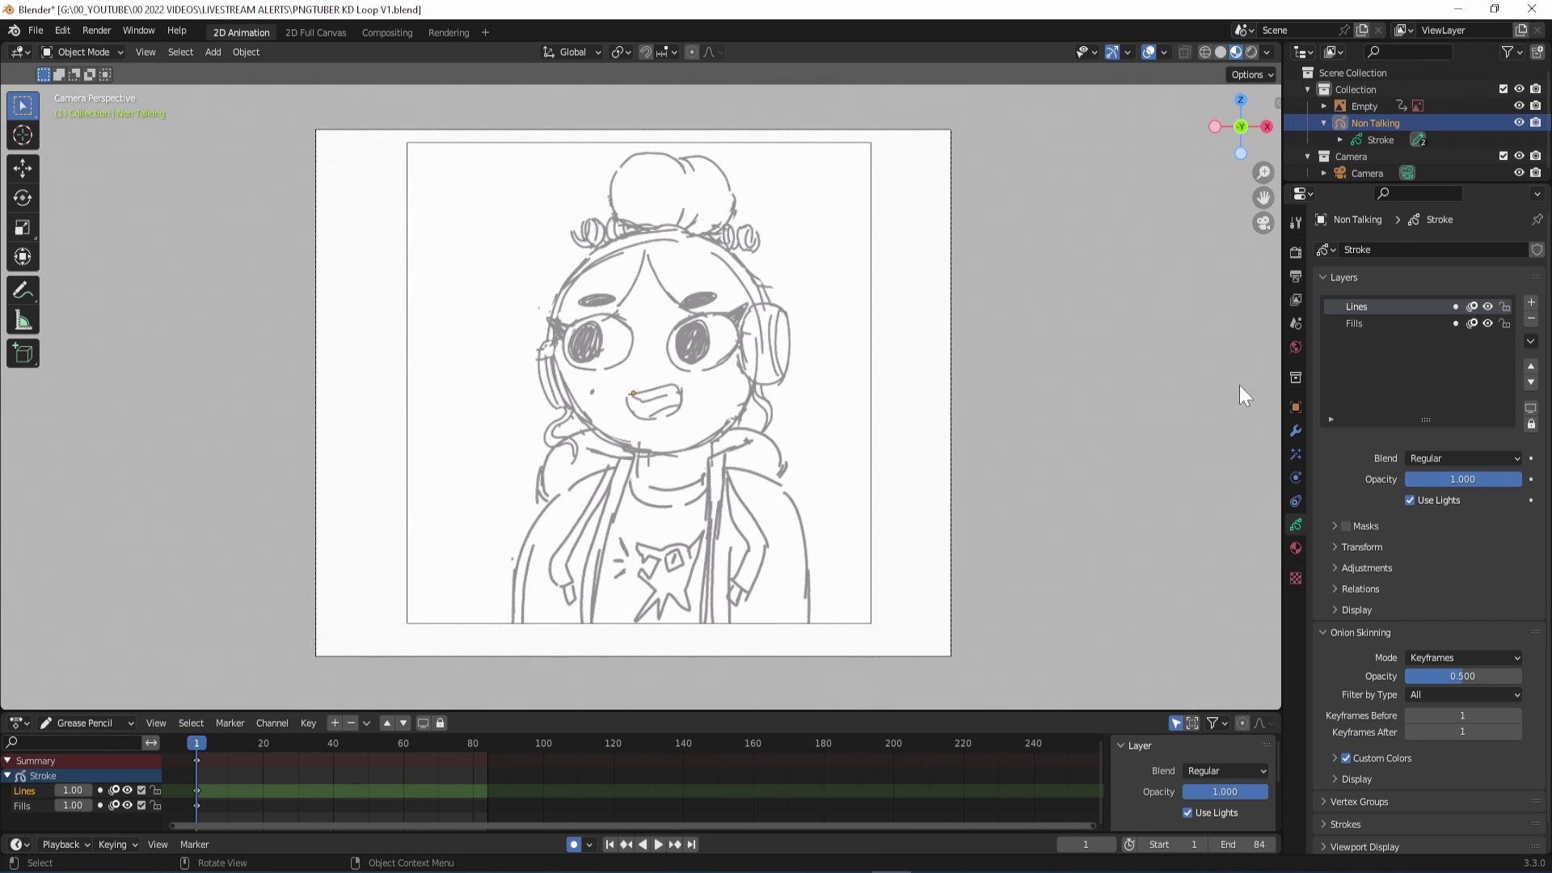
- Switch the Non Talking object to Draw Mode and choose the KD Chunky brush
left_click(81, 51)
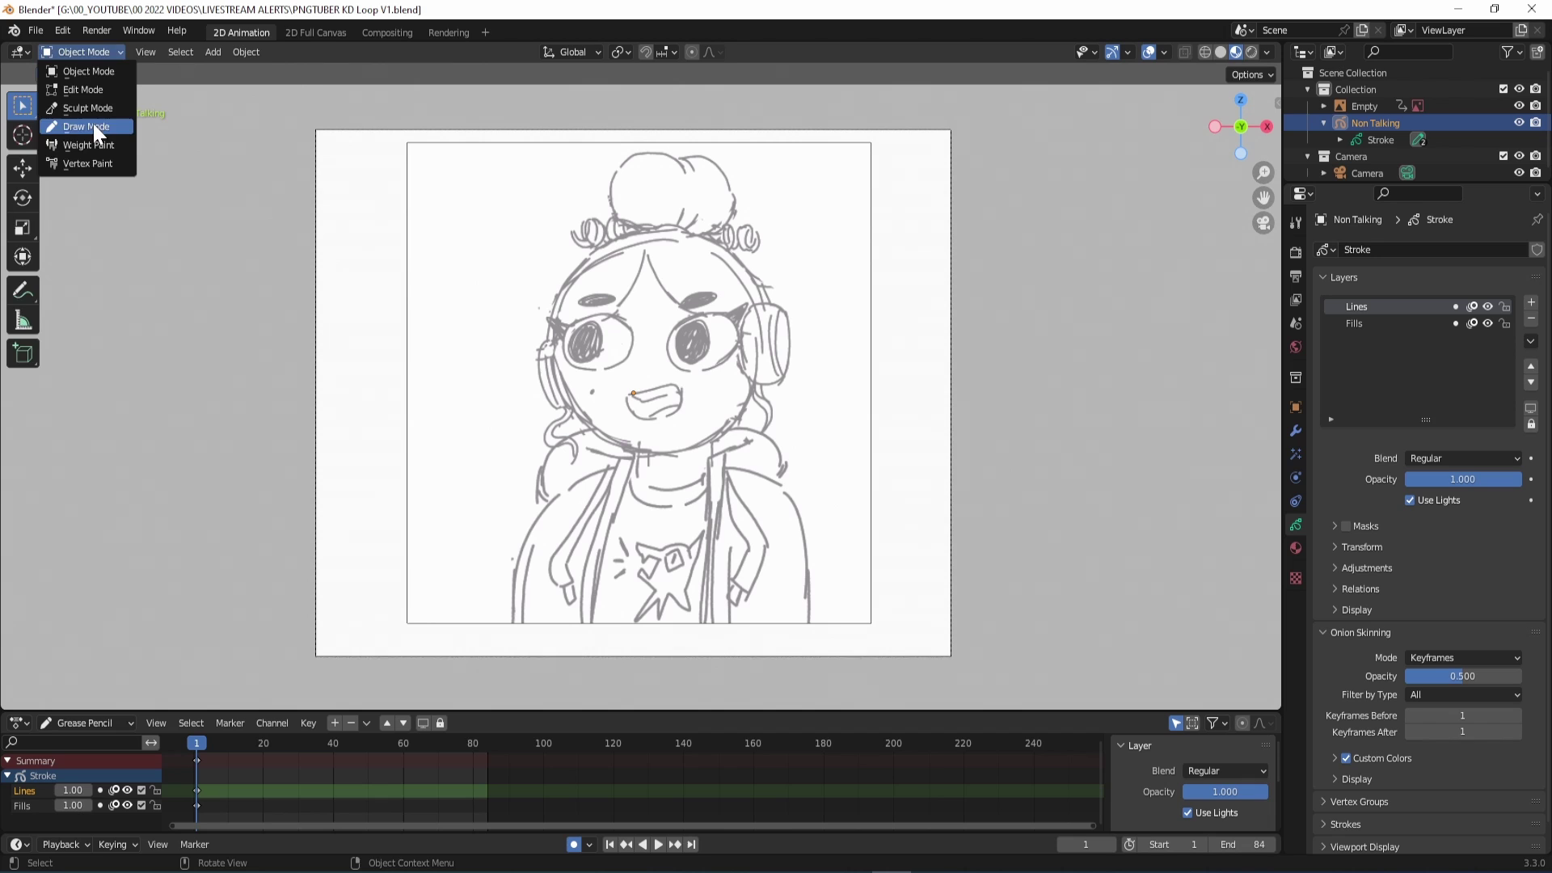
left_click(85, 126)
left_click(49, 75)
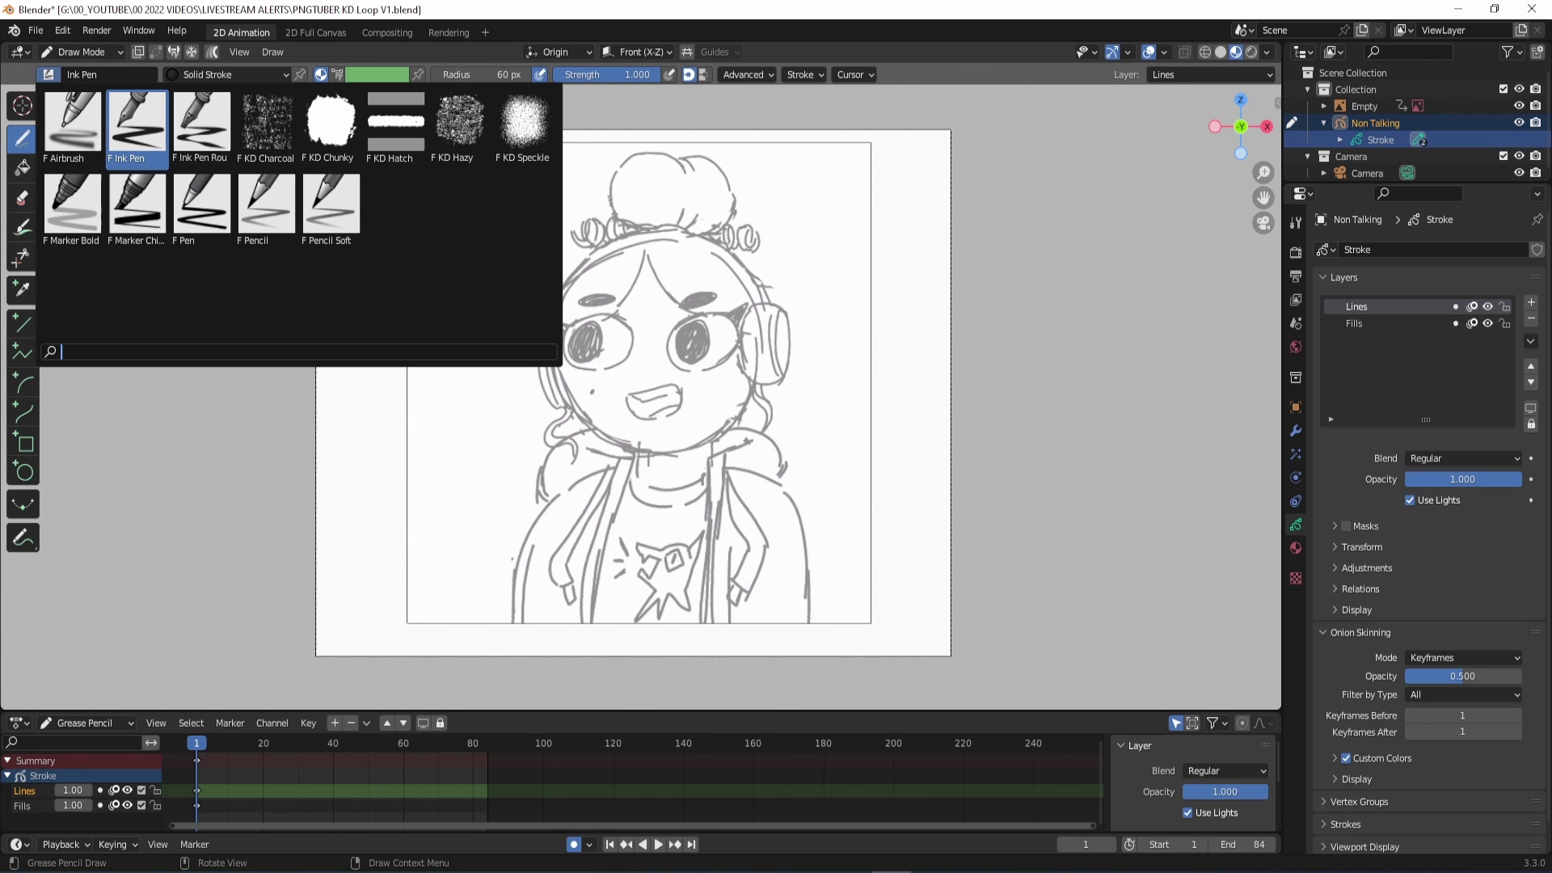
left_click(307, 109)
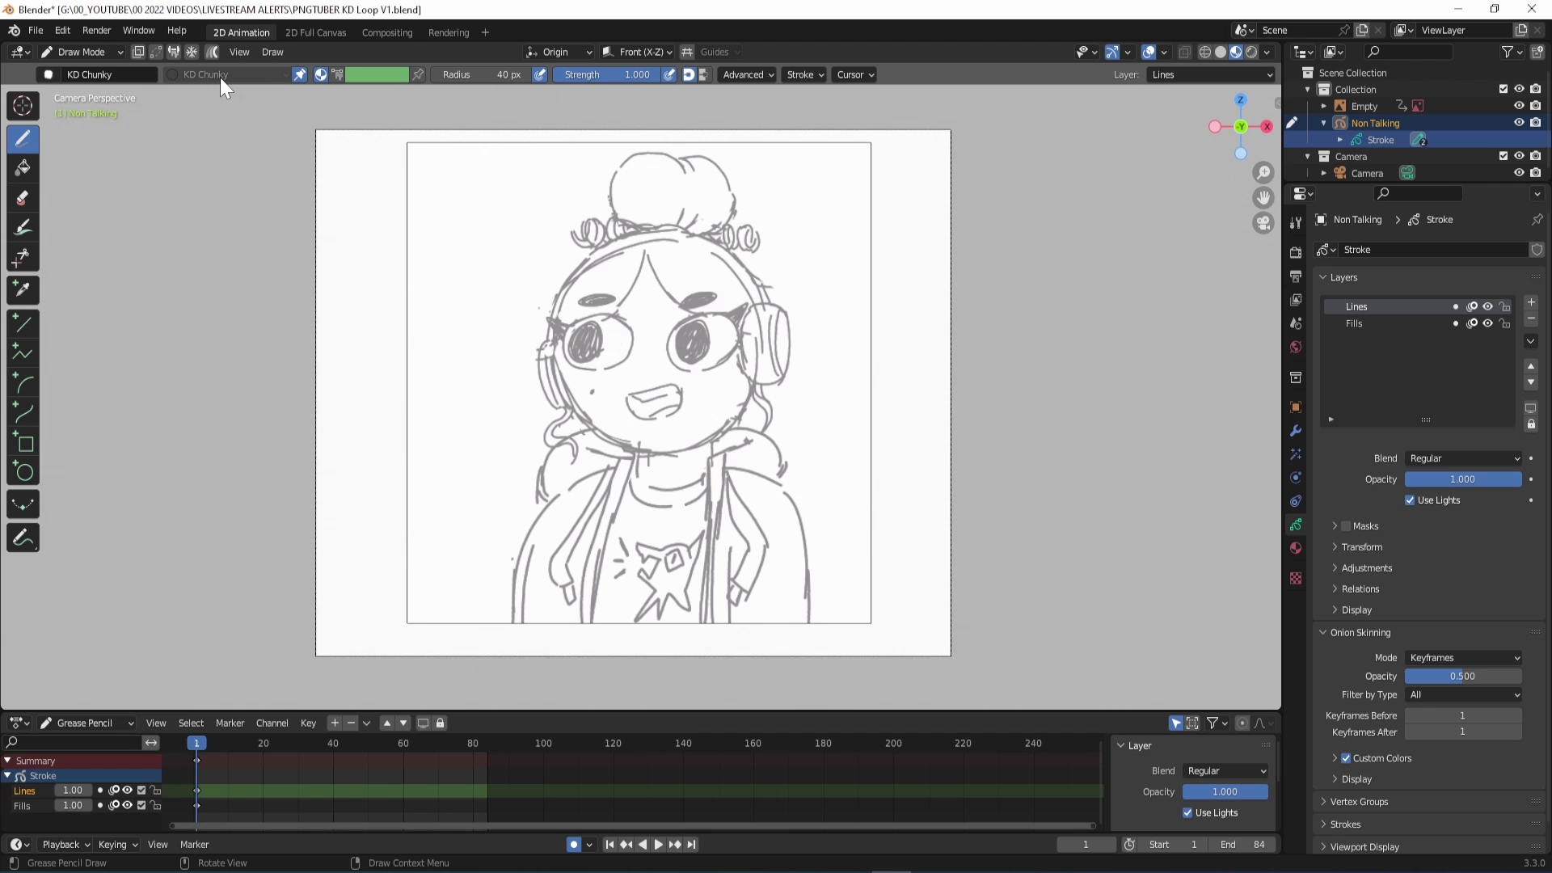
- Draw test strokes beside the character sketch while varying the KD Chunky brush size, ending at a radius of 65 px
left_click_drag(367, 247, 398, 490)
left_click_drag(477, 74, 551, 74)
mouse_move(405, 247)
left_mouse_down()
mouse_move(410, 346)
mouse_move(495, 423)
left_mouse_up()
left_click(542, 75)
left_click_drag(484, 186, 539, 312)
left_click_drag(501, 75, 469, 75)
mouse_move(476, 185)
left_mouse_down()
mouse_move(418, 244)
mouse_move(482, 355)
left_mouse_up()
left_click_drag(501, 74, 470, 75)
left_click_drag(400, 404, 481, 537)
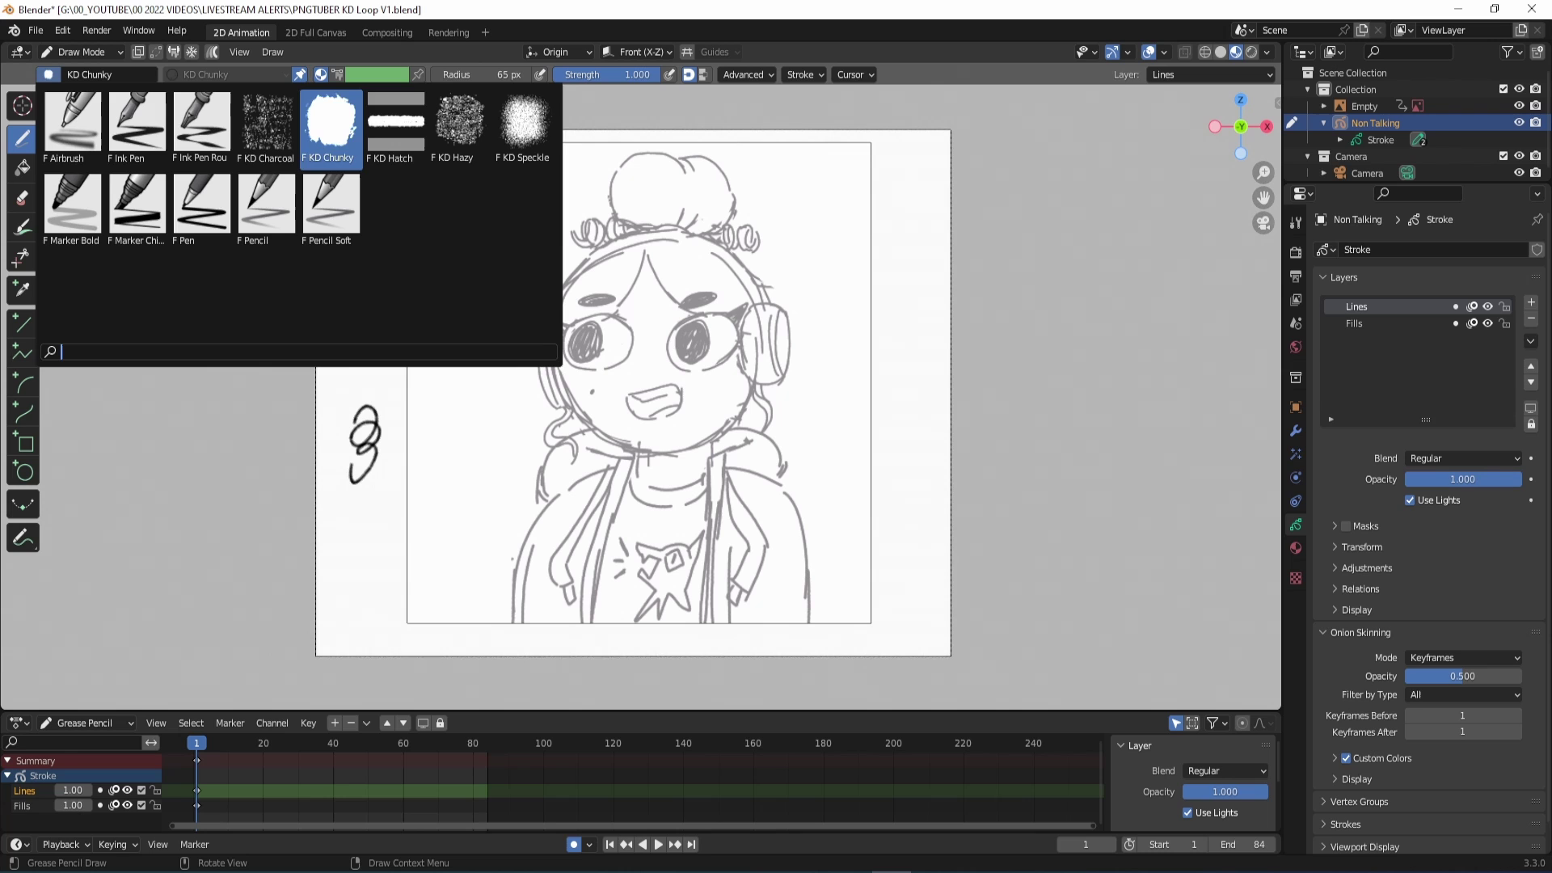
- Draw a zigzag and small loops beside the sketch using the Ink Pen brush with the Solid Stroke material
left_click(132, 135)
left_click(234, 74)
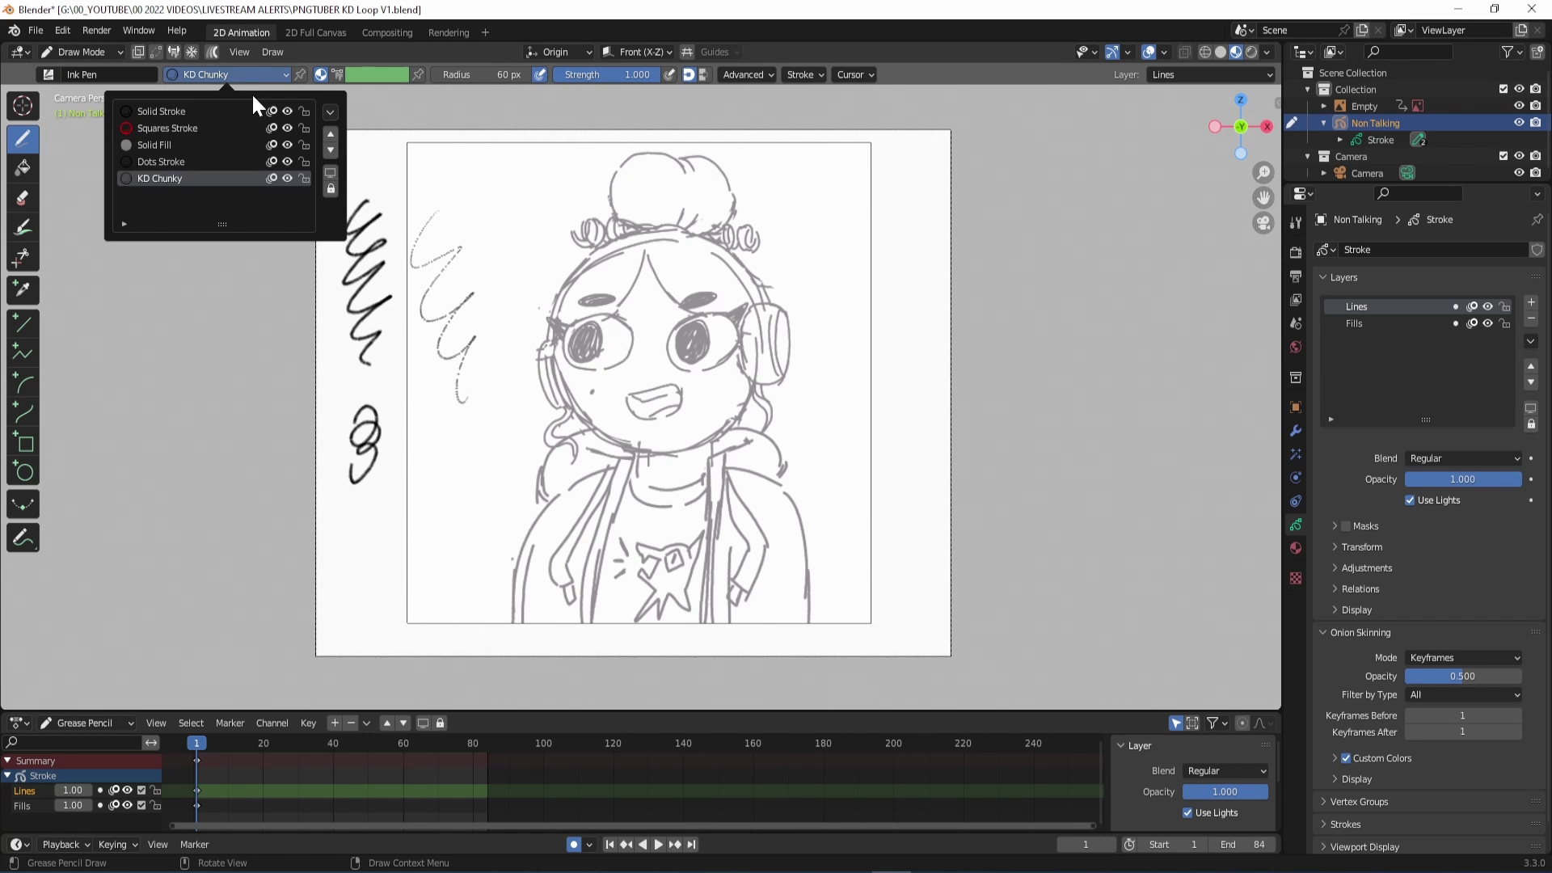
left_click(215, 107)
mouse_move(509, 208)
left_mouse_down()
mouse_move(484, 291)
mouse_move(501, 380)
mouse_move(524, 380)
left_mouse_up()
left_click_drag(509, 429, 517, 469)
- Change the Ink Pen's material to Solid Fill and draw round filled test blobs beside the hair bun
left_click(234, 74)
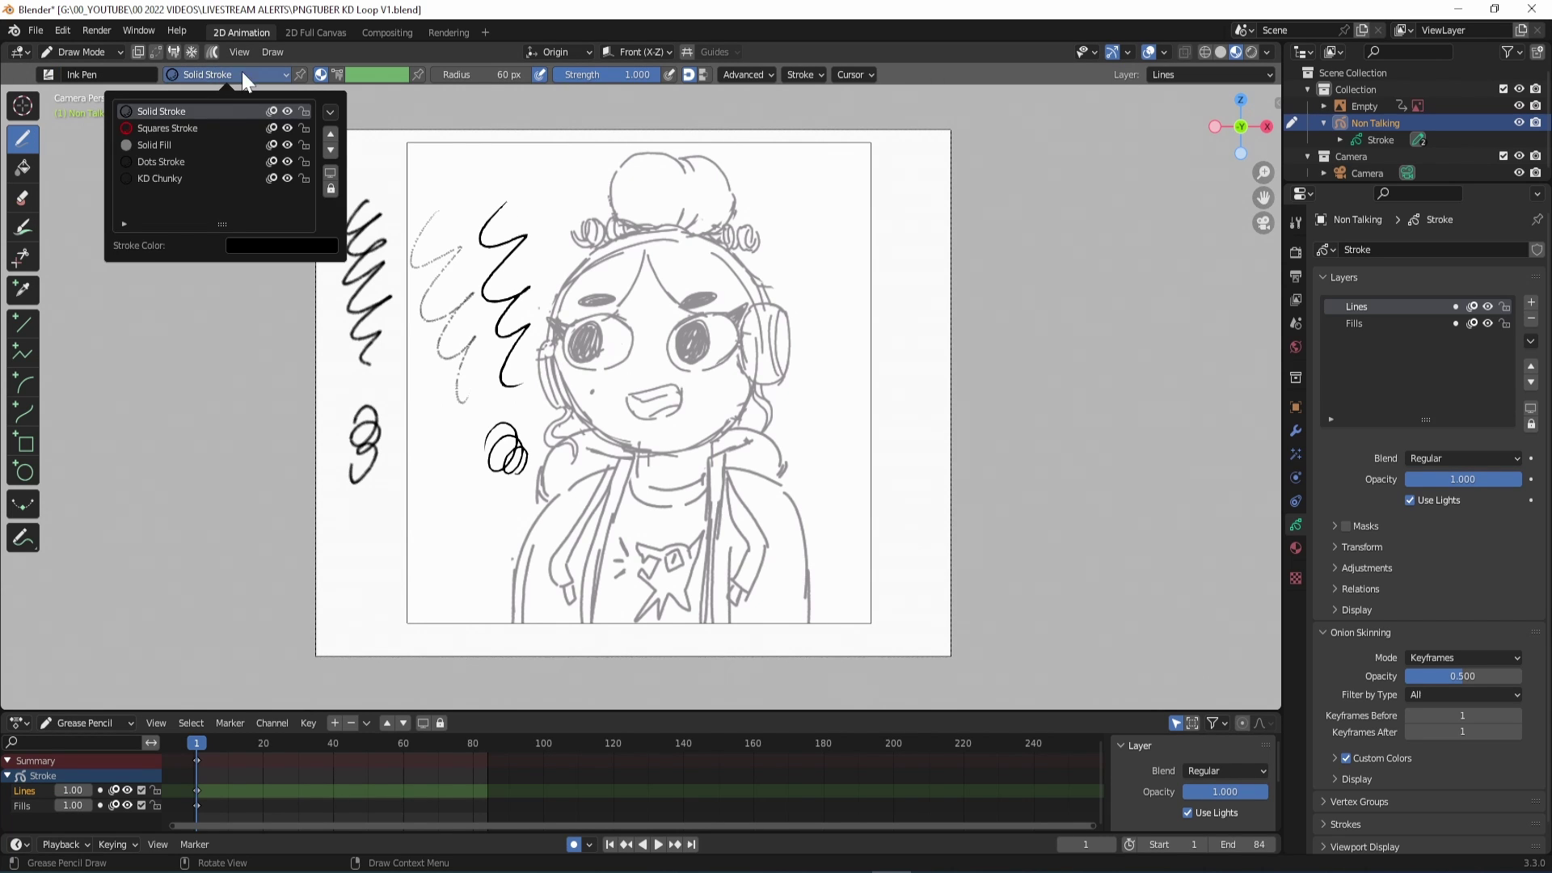
left_click(191, 145)
mouse_move(528, 179)
left_mouse_down()
mouse_move(596, 193)
mouse_move(606, 219)
left_mouse_up()
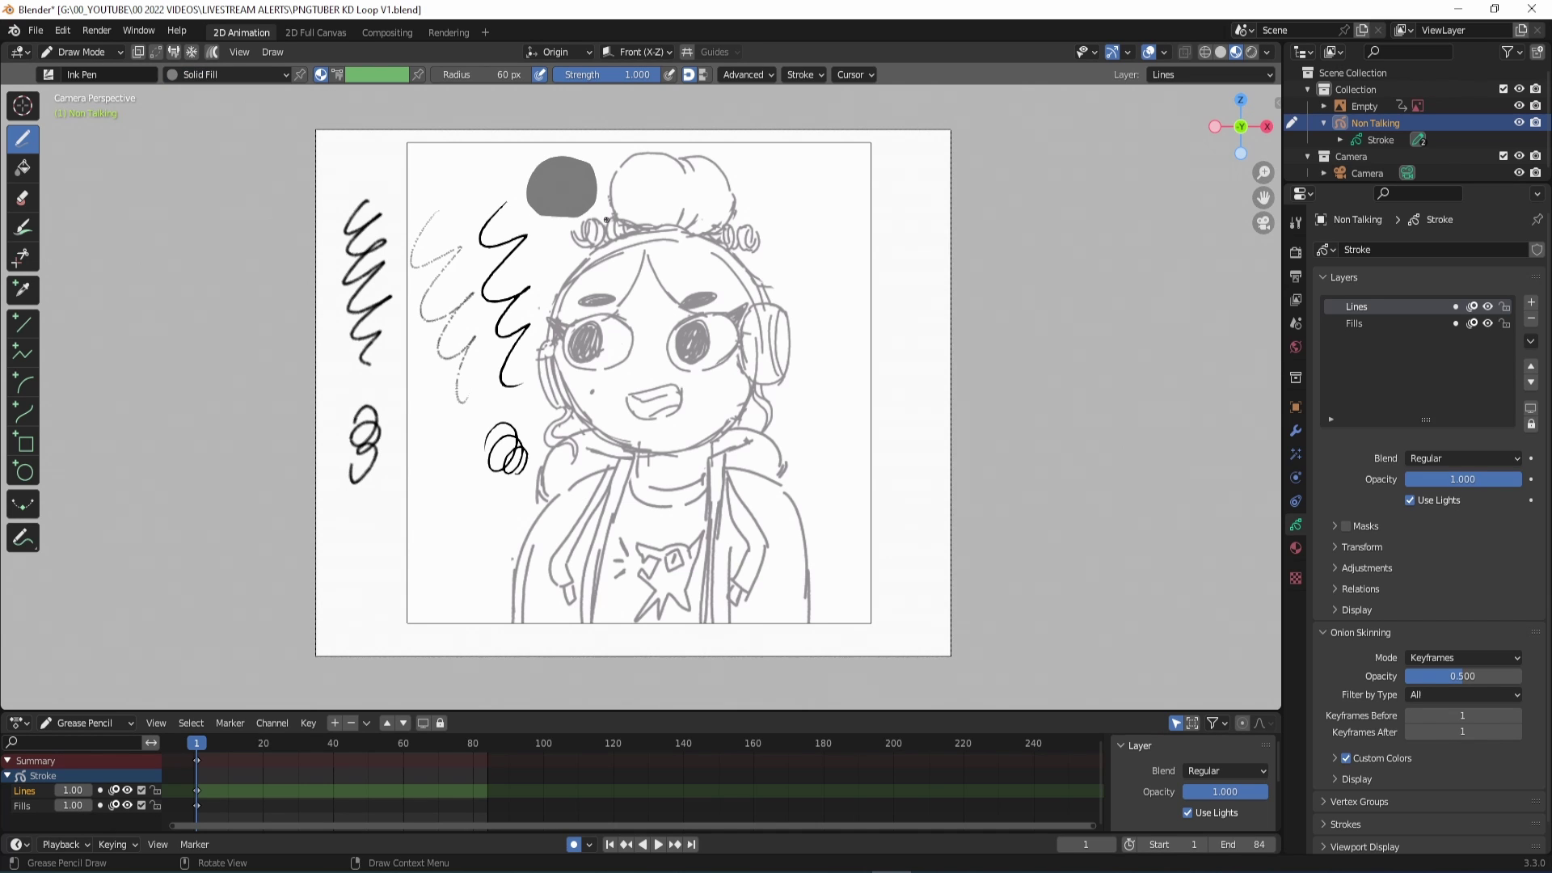
mouse_move(459, 171)
left_mouse_down()
mouse_move(509, 196)
mouse_move(469, 173)
left_mouse_up()
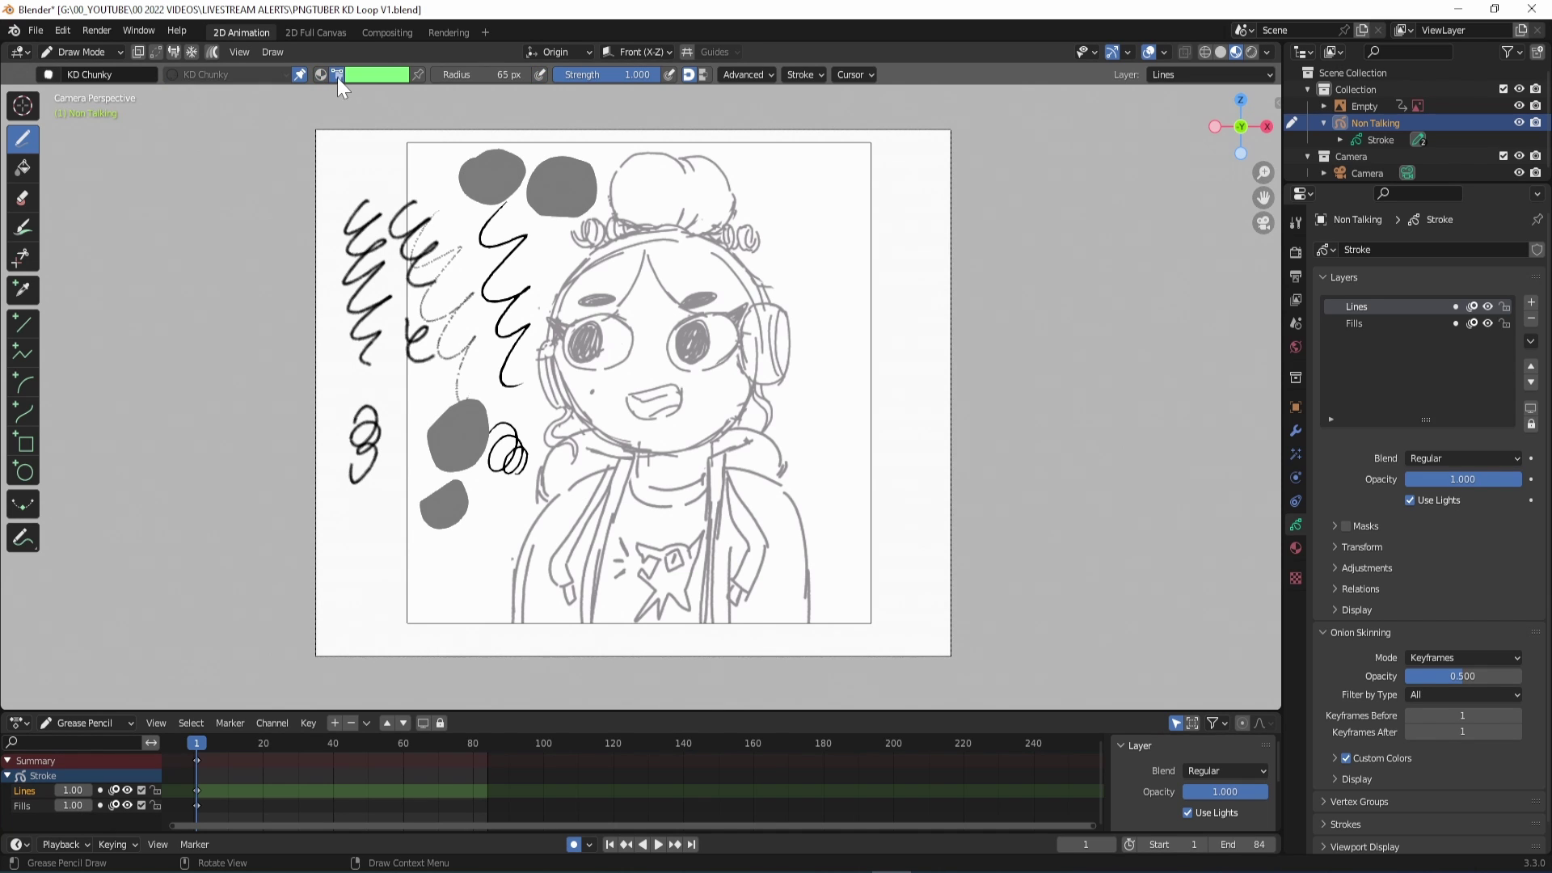
- Make the KD Chunky brush use color attributes instead of the material color, test it in green, and change the color to blue for another scribble
left_click(337, 76)
left_click_drag(454, 176, 490, 293)
left_click(389, 76)
left_click_drag(381, 133, 385, 121)
mouse_move(484, 206)
left_mouse_down()
mouse_move(517, 279)
mouse_move(457, 227)
mouse_move(461, 206)
left_mouse_up()
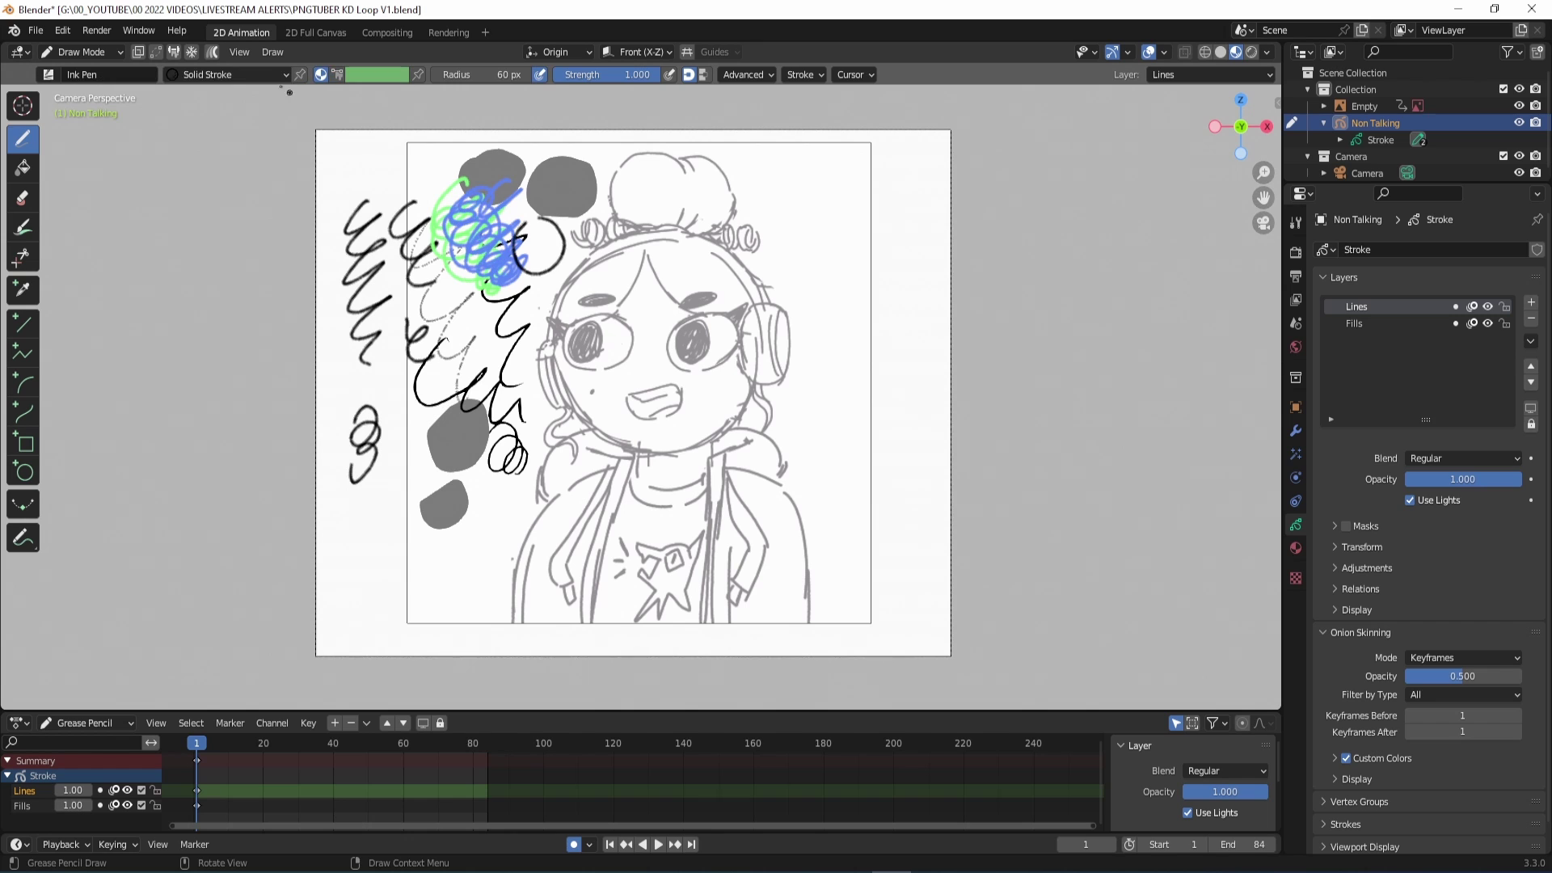
- Select the Solid Fill material for the Ink Pen and draw another filled blob over the test strokes
left_click(245, 77)
left_click(161, 145)
left_click_drag(483, 344, 494, 355)
- Try a teal base color for the Solid Fill material's fill and change it to dark blue
left_click(1295, 547)
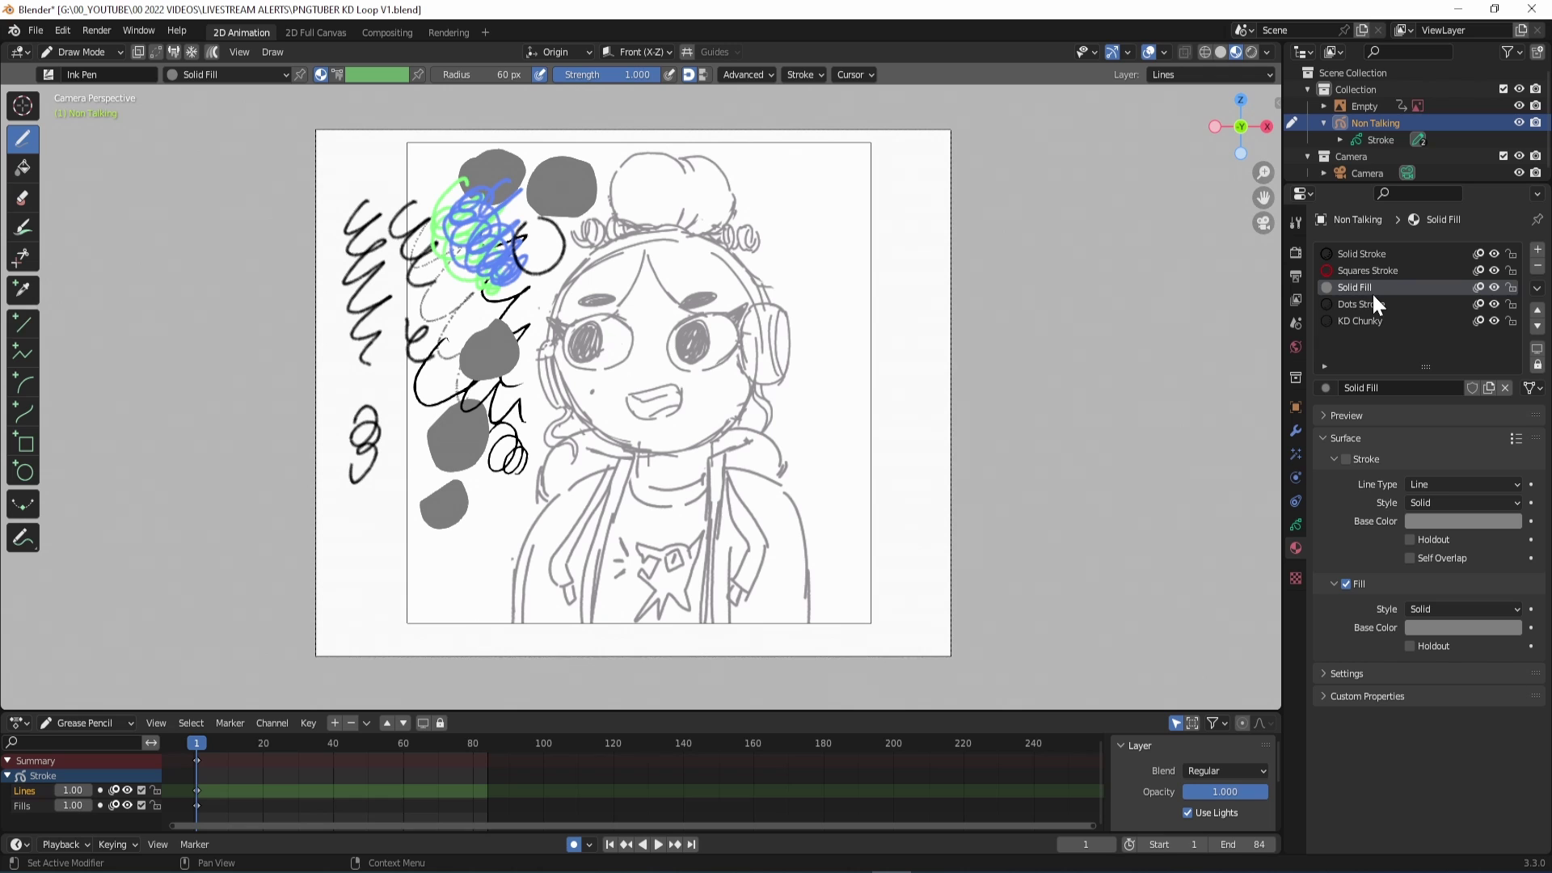
left_click(1438, 626)
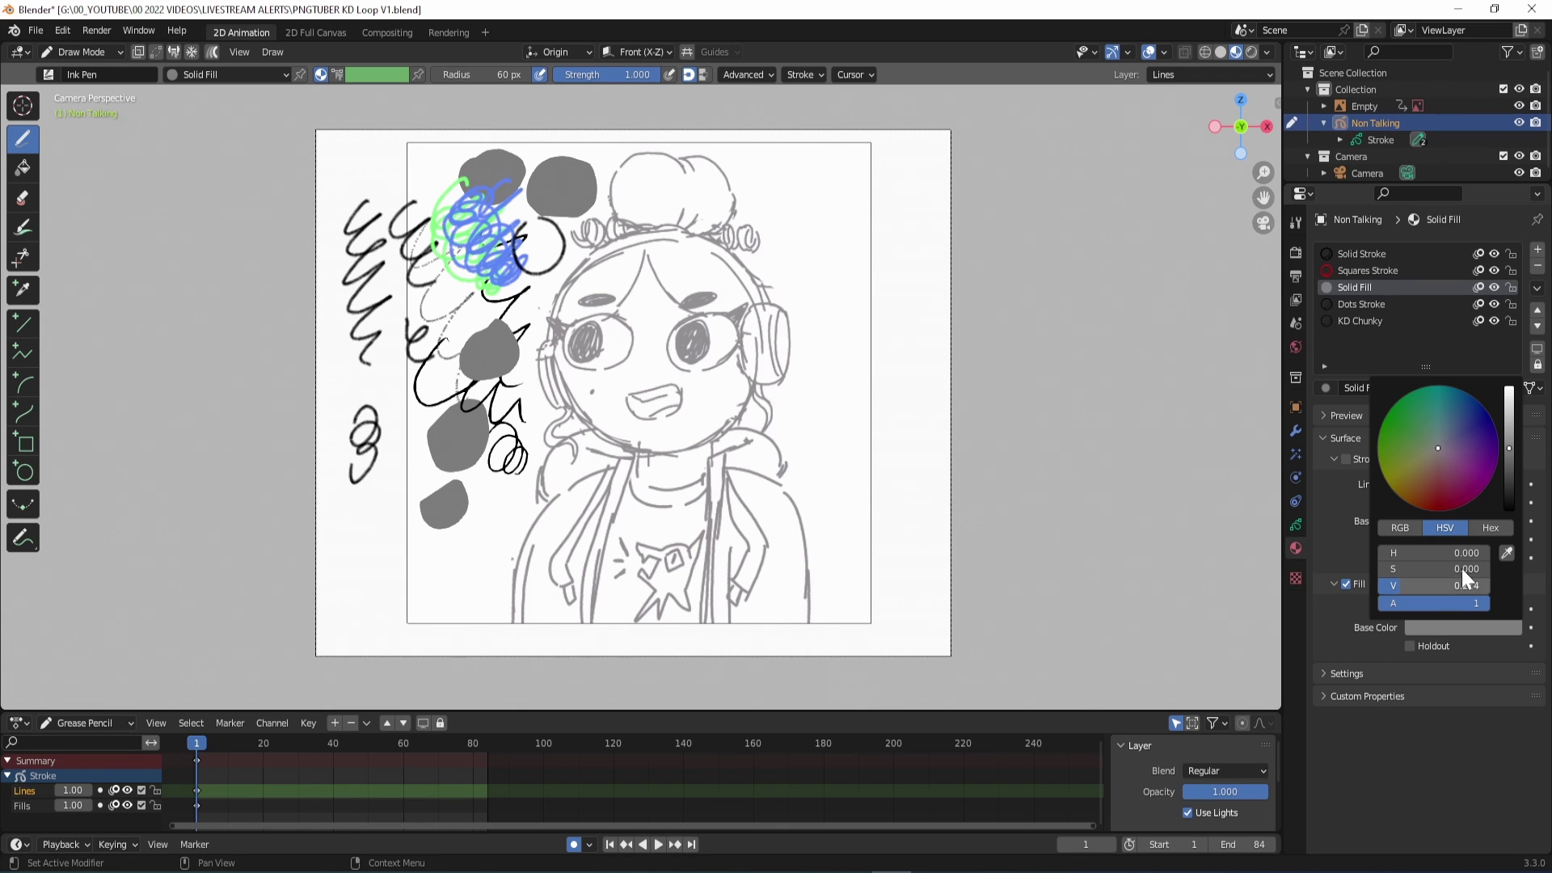
left_click(1459, 432)
left_click_drag(1462, 434, 1507, 416)
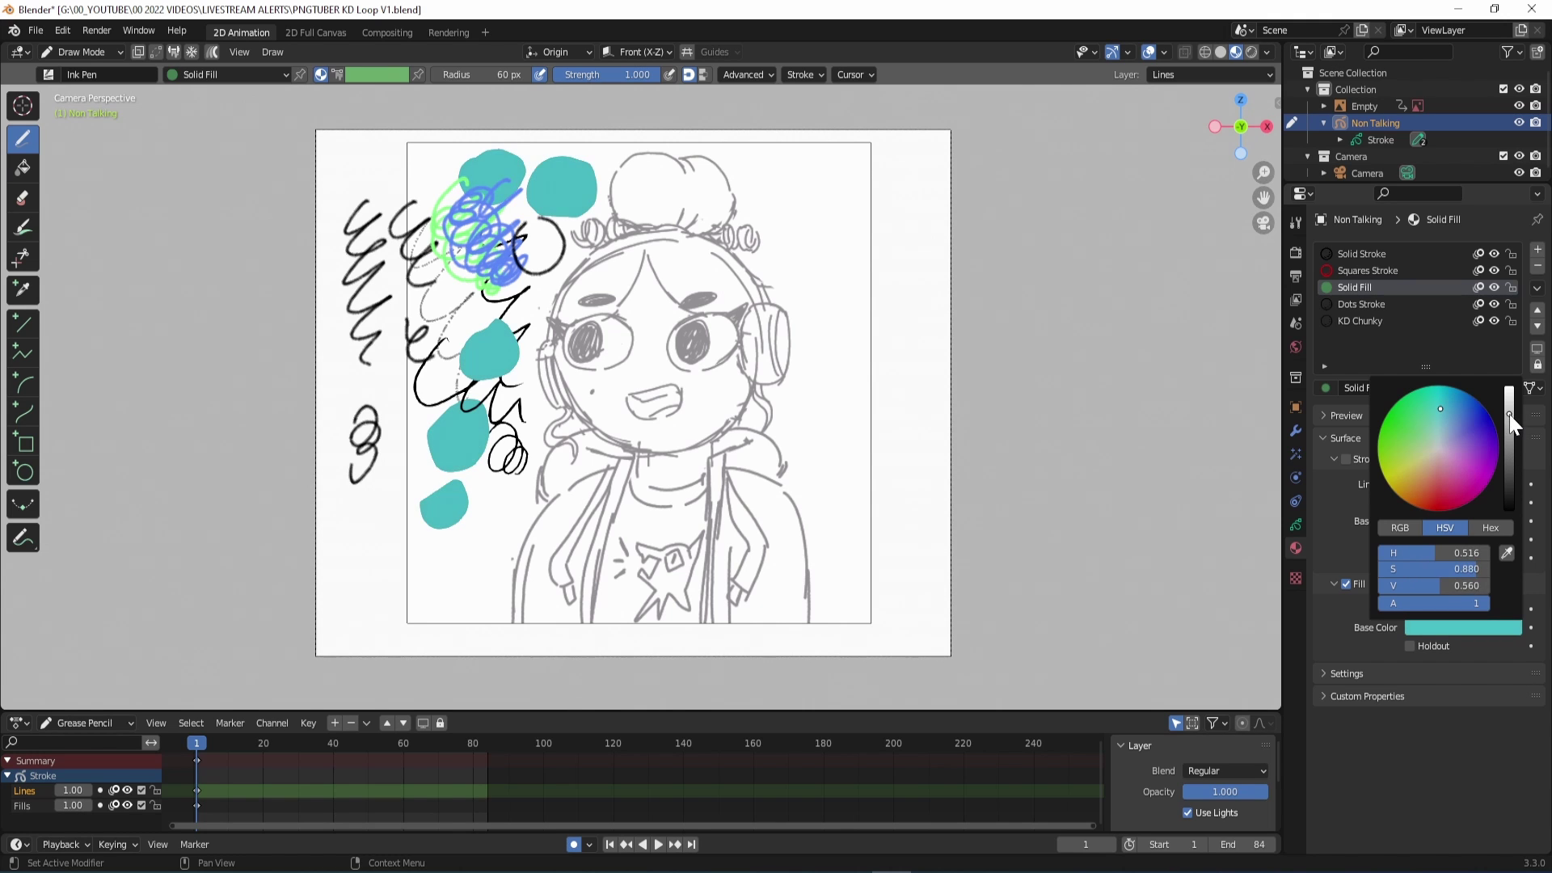
left_click(1440, 449)
left_click_drag(1416, 475, 1473, 412)
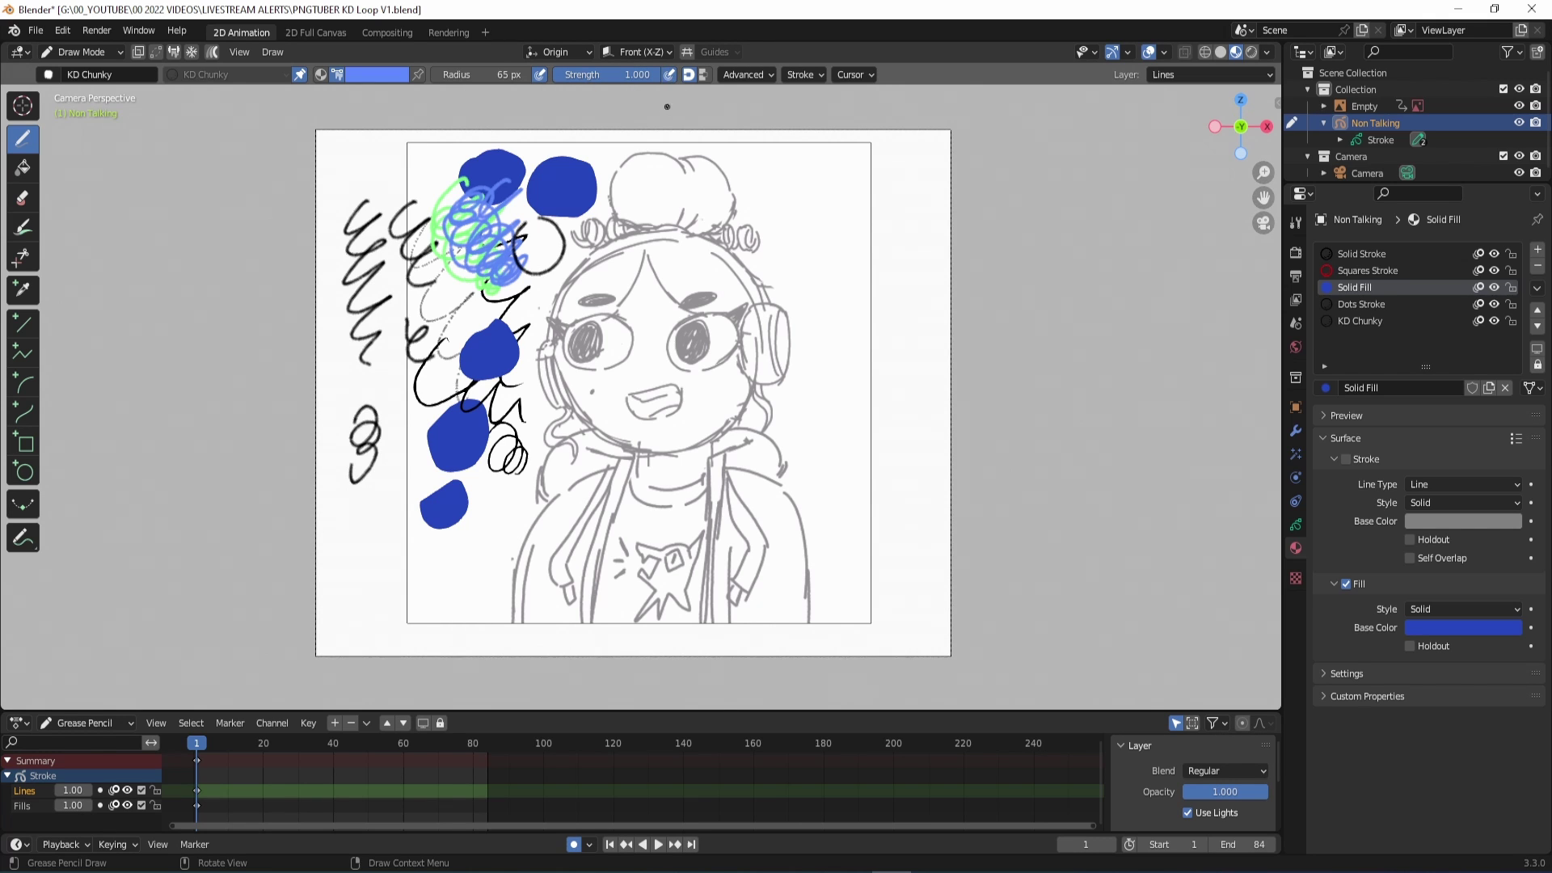
- Open the KD Chunky brush's Advanced and Stroke settings, including stroke stabilization, and draw wavy blue test strokes to the right of the character
left_click(770, 75)
mouse_move(855, 202)
left_mouse_down()
mouse_move(841, 366)
mouse_move(869, 472)
left_mouse_up()
left_click(802, 75)
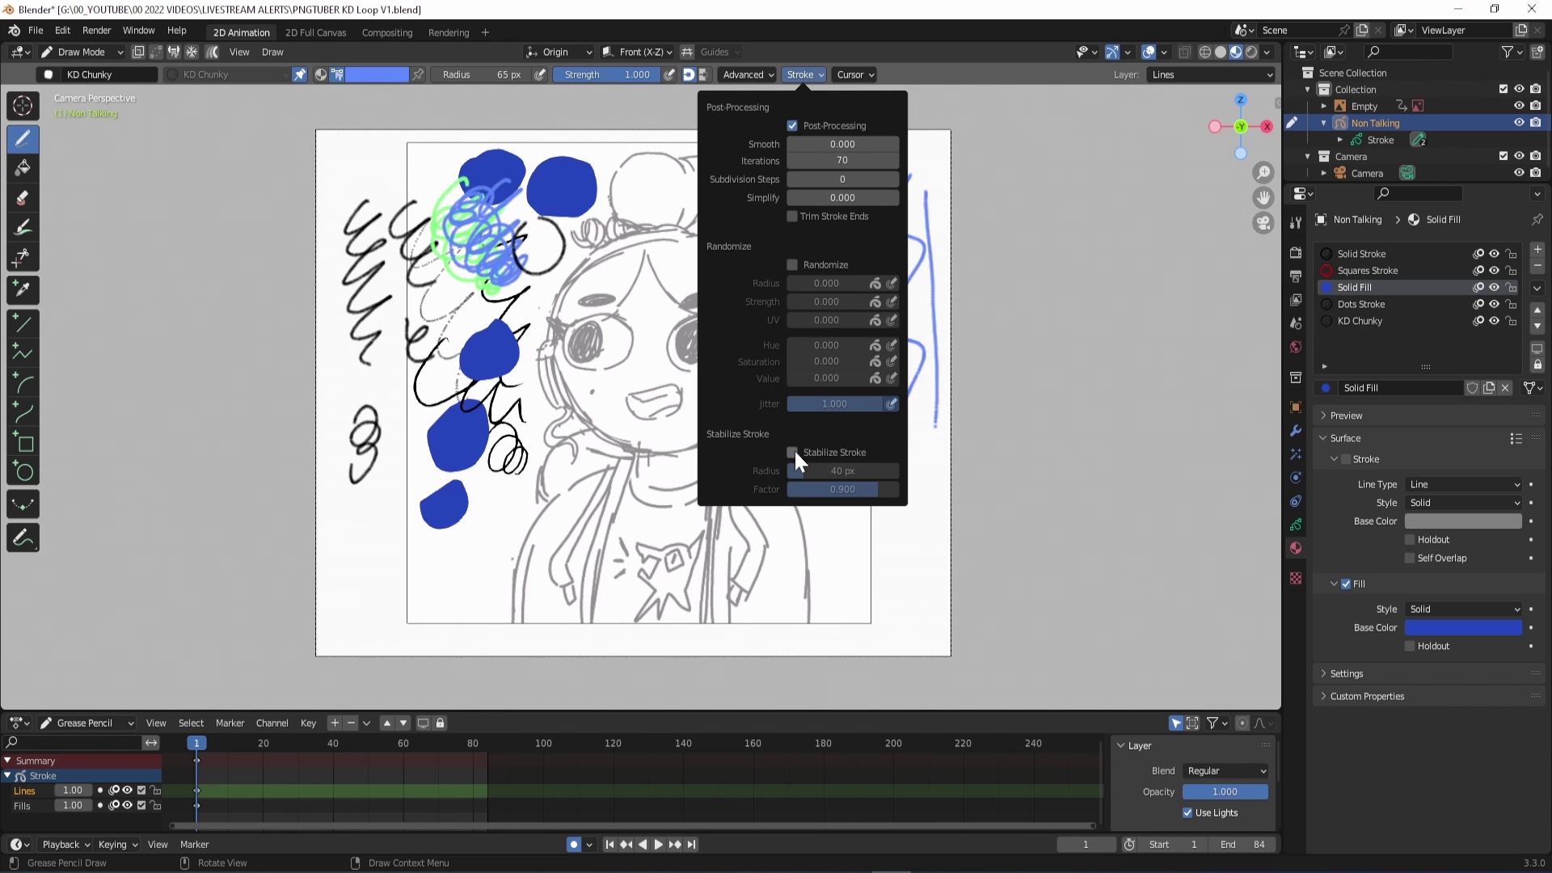
mouse_move(877, 491)
left_mouse_down()
mouse_move(803, 505)
mouse_move(899, 573)
left_mouse_up()
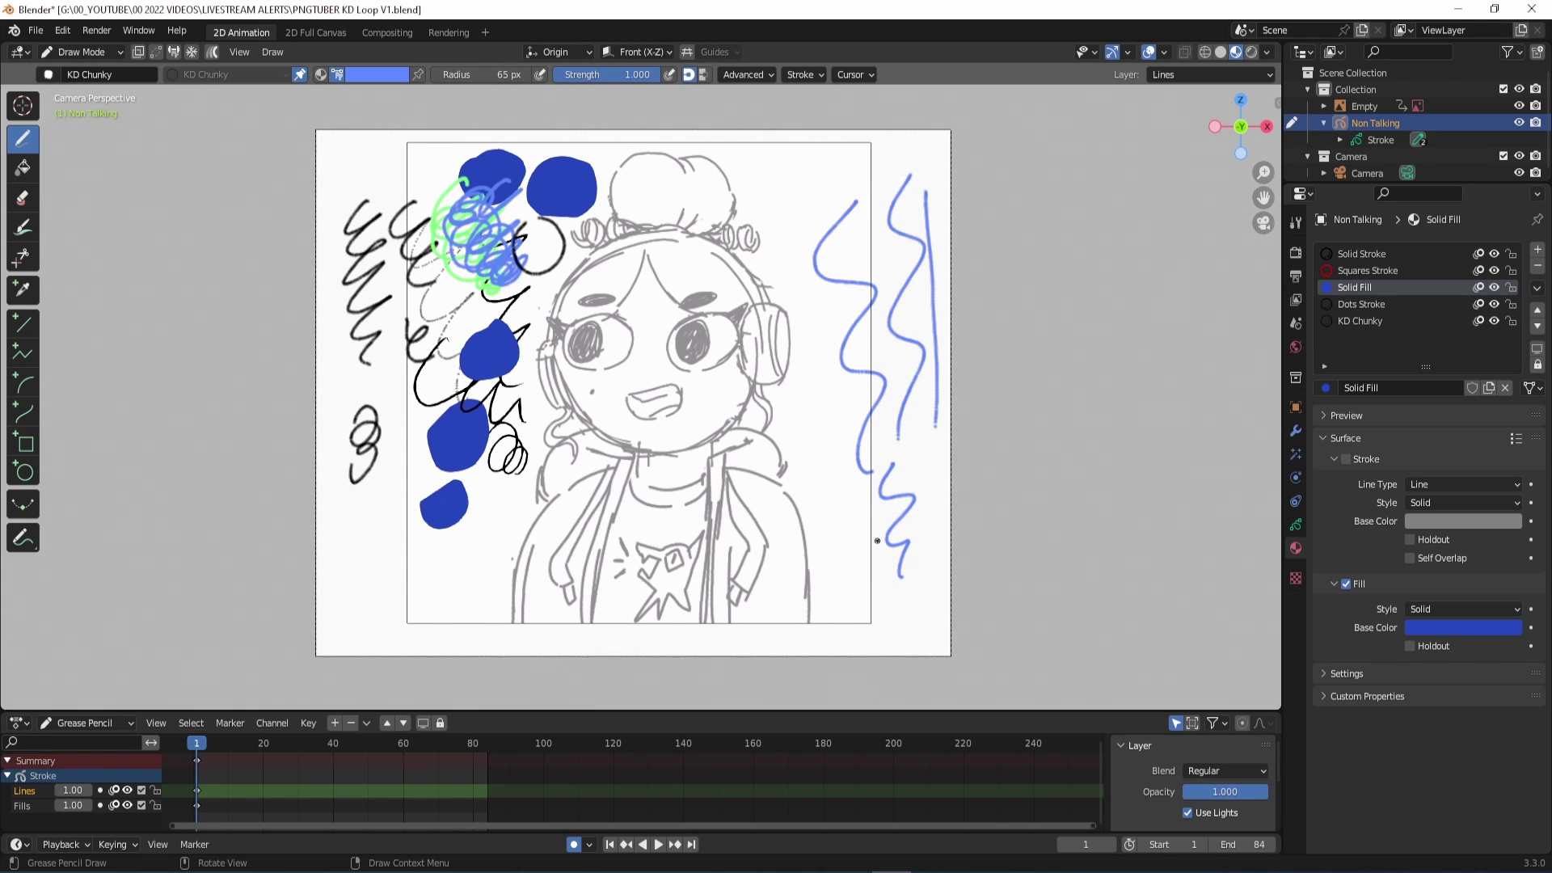
left_click_drag(927, 477, 946, 576)
mouse_move(823, 461)
left_mouse_down()
mouse_move(829, 578)
mouse_move(888, 610)
mouse_move(796, 461)
left_mouse_up()
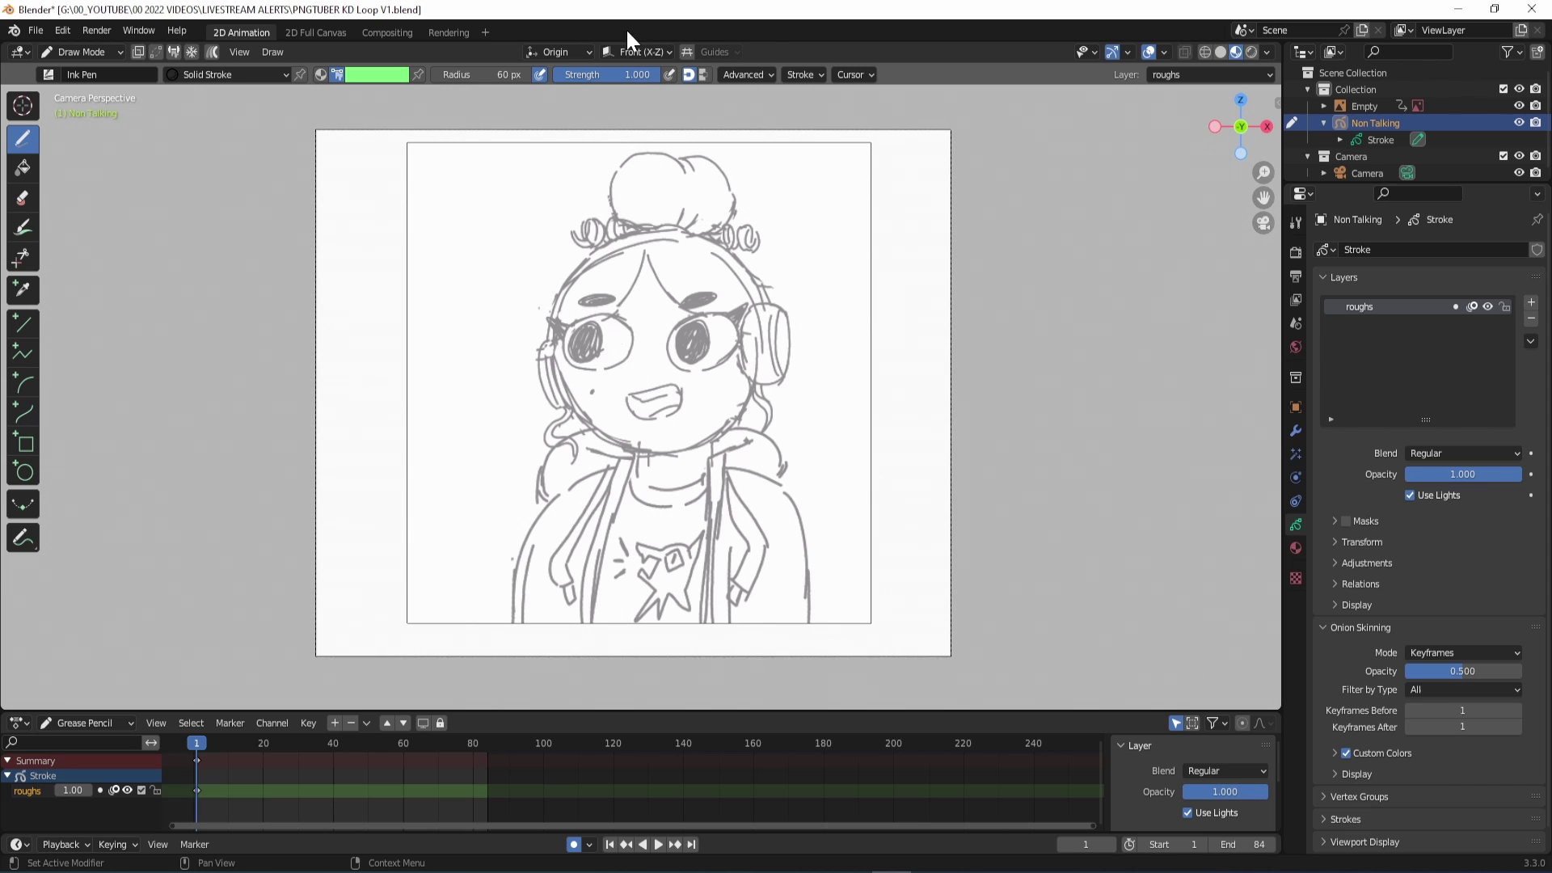
- Review the stroke placement and drawing plane options, and turn on Autolock Inactive Layers for the Grease Pencil layers
left_click(564, 52)
mouse_move(640, 53)
left_click(1529, 341)
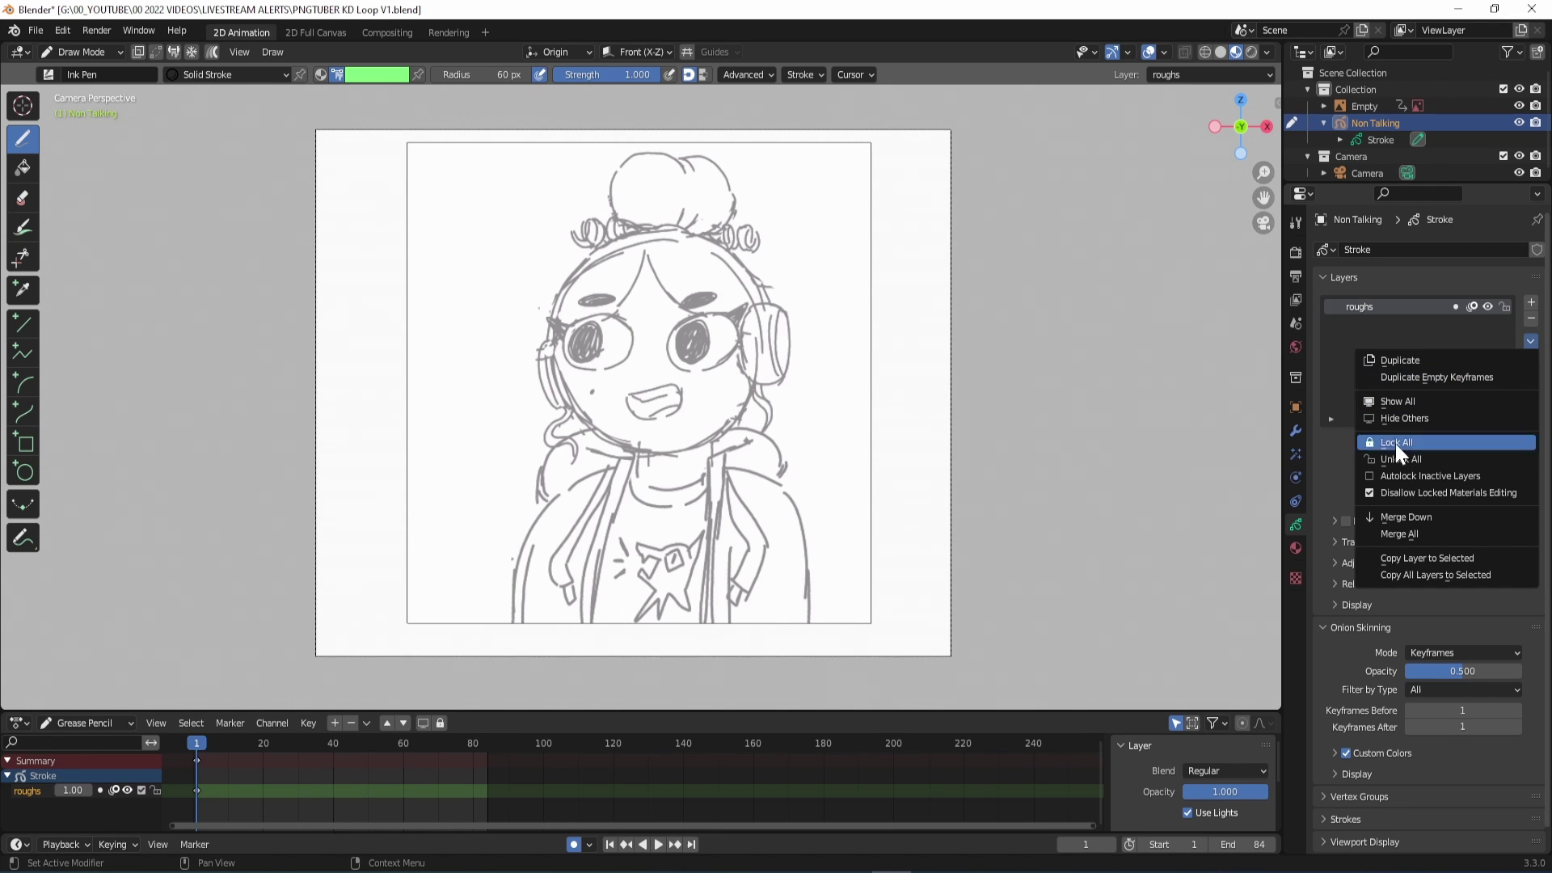
left_click(1421, 479)
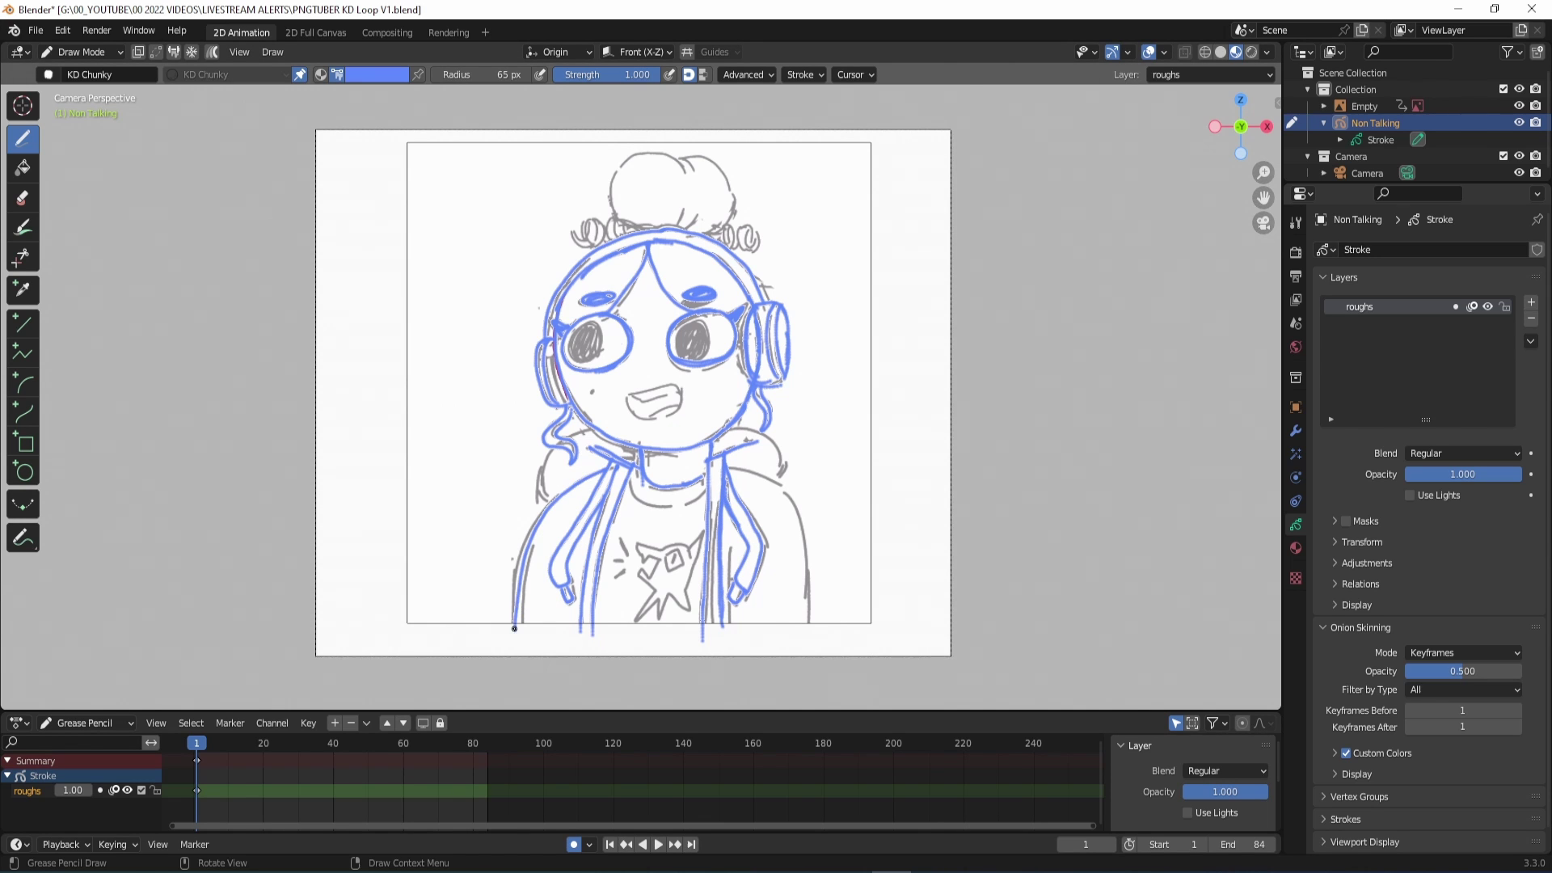
- Trace the character's shoulder, hair bun and neckline in blue on the roughs layer, and draw a small ghost emblem on the shirt
left_click_drag(731, 470, 824, 630)
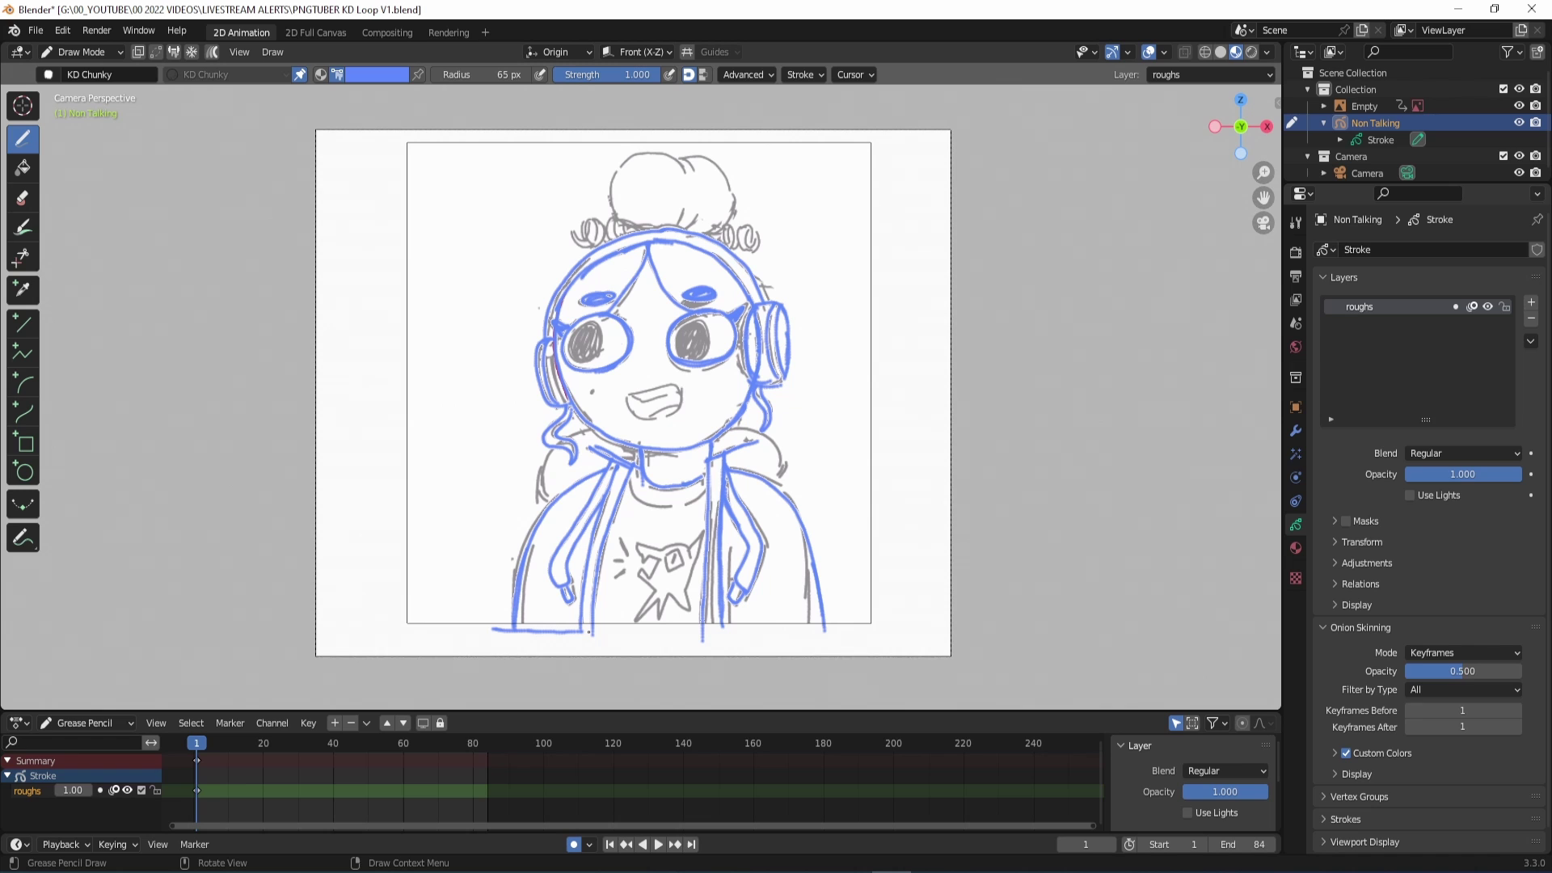
left_click_drag(685, 169, 657, 151)
left_click_drag(656, 151, 612, 175)
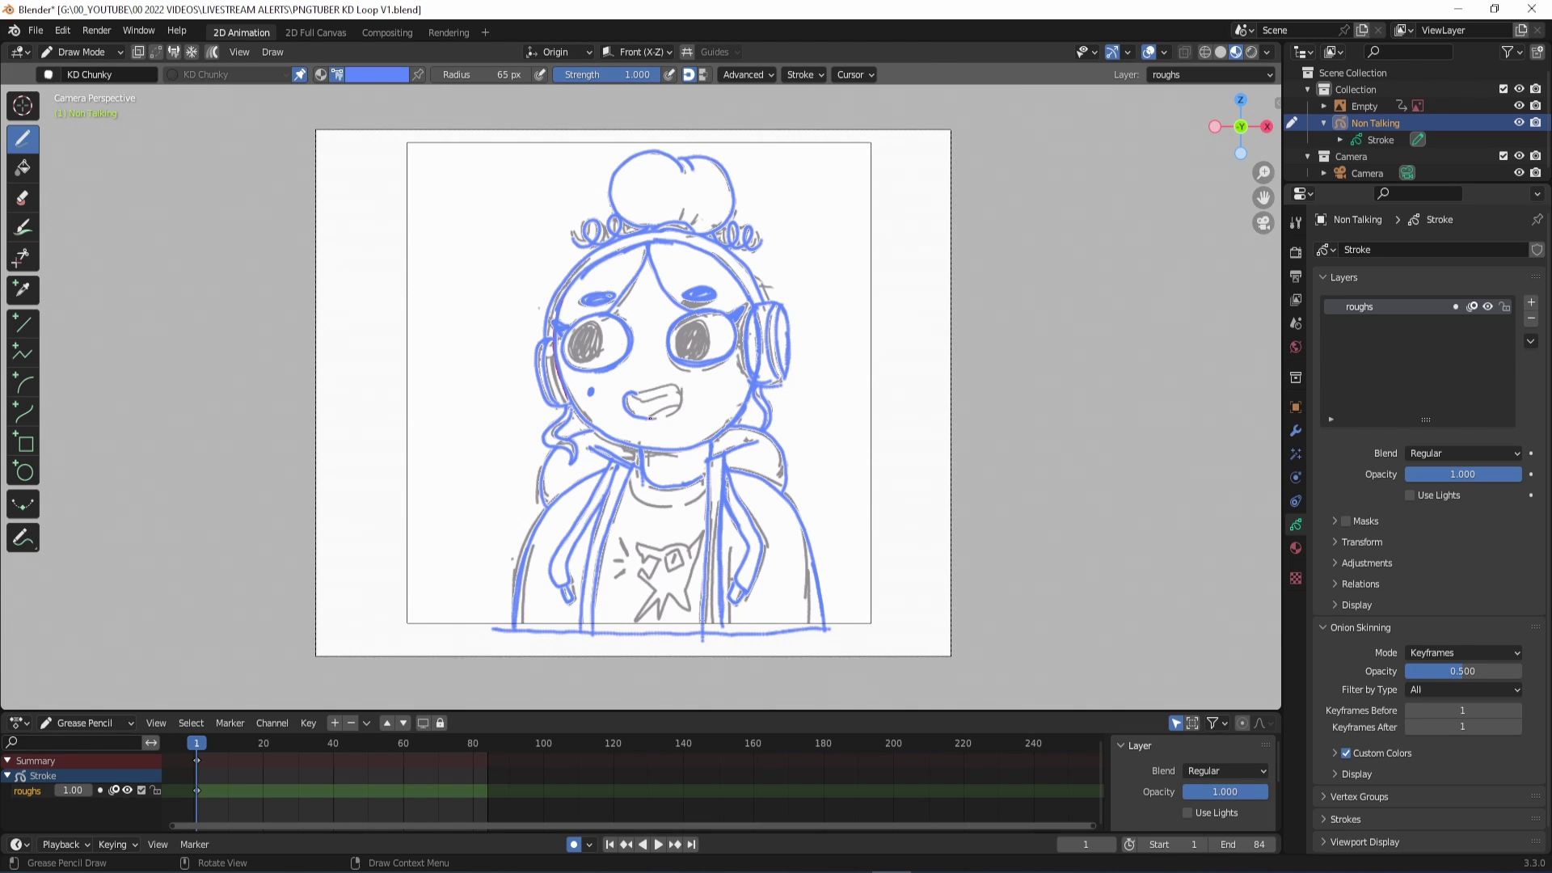
left_click_drag(631, 480, 706, 505)
left_click_drag(647, 550, 681, 596)
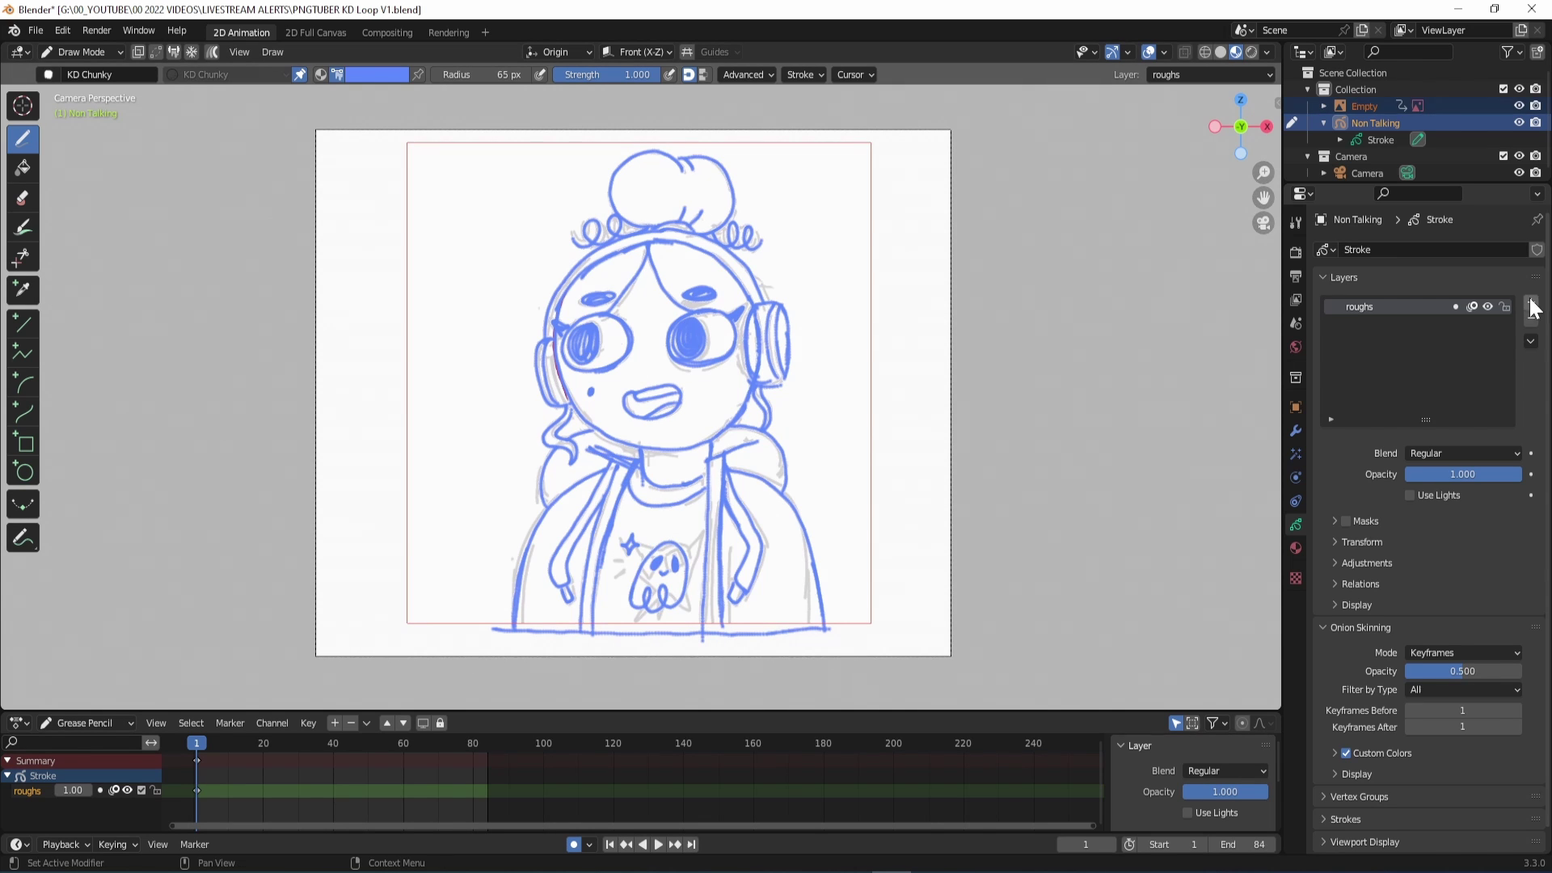
- Add a new Grease Pencil layer above roughs and name it props
left_click(1530, 302)
double_click(1366, 306)
type("pr")
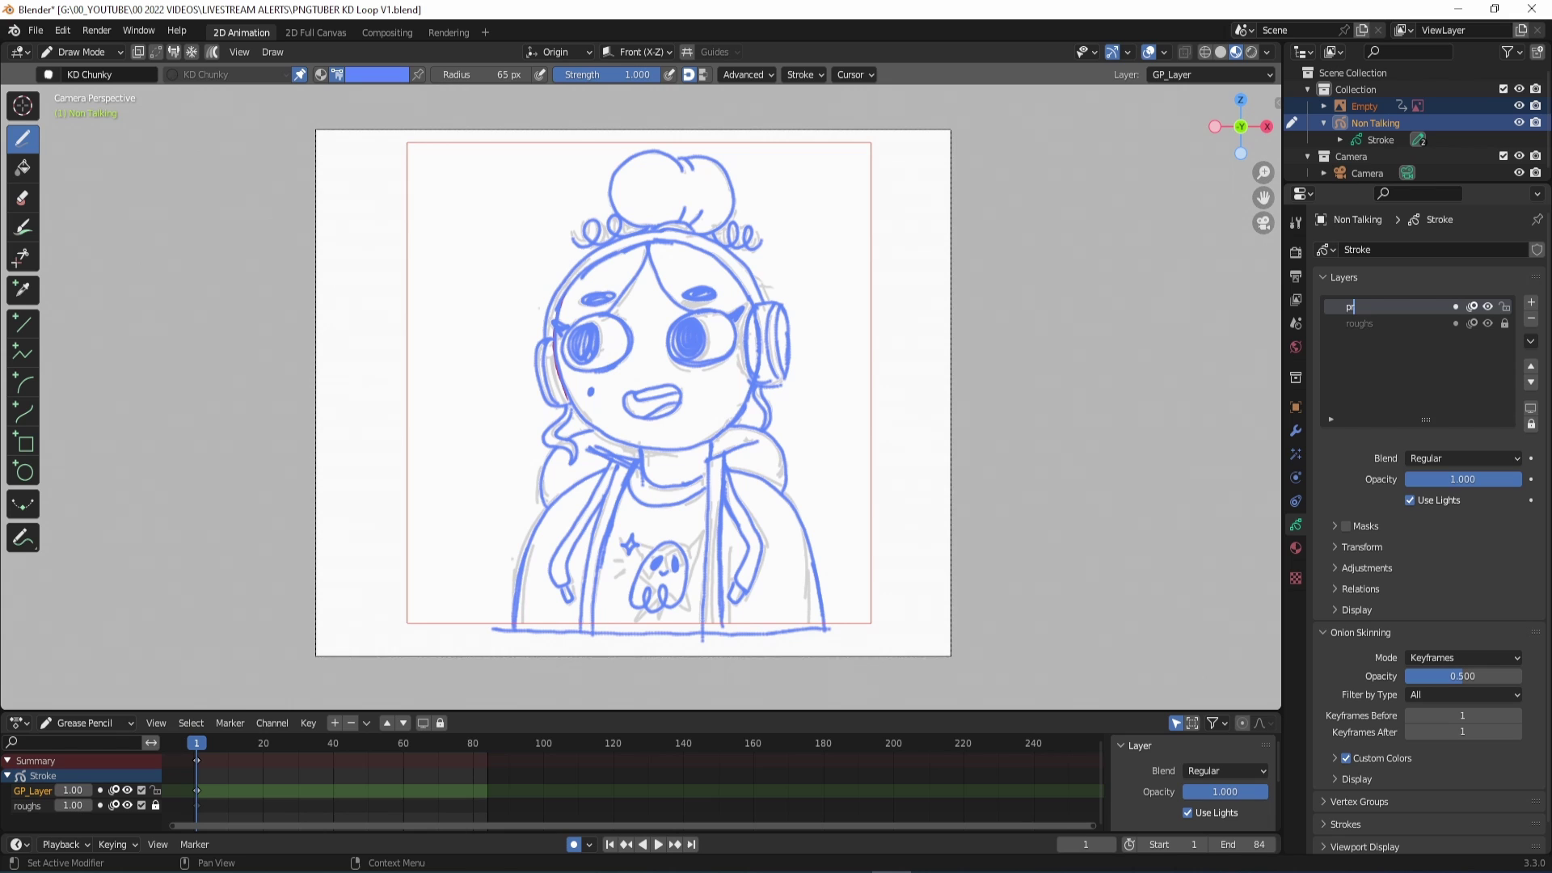
type("ops")
key("Return")
- Sketch a red bubble tea cup with a bent straw and pearls in front of the character on the props layer
left_click_drag(527, 626, 596, 628)
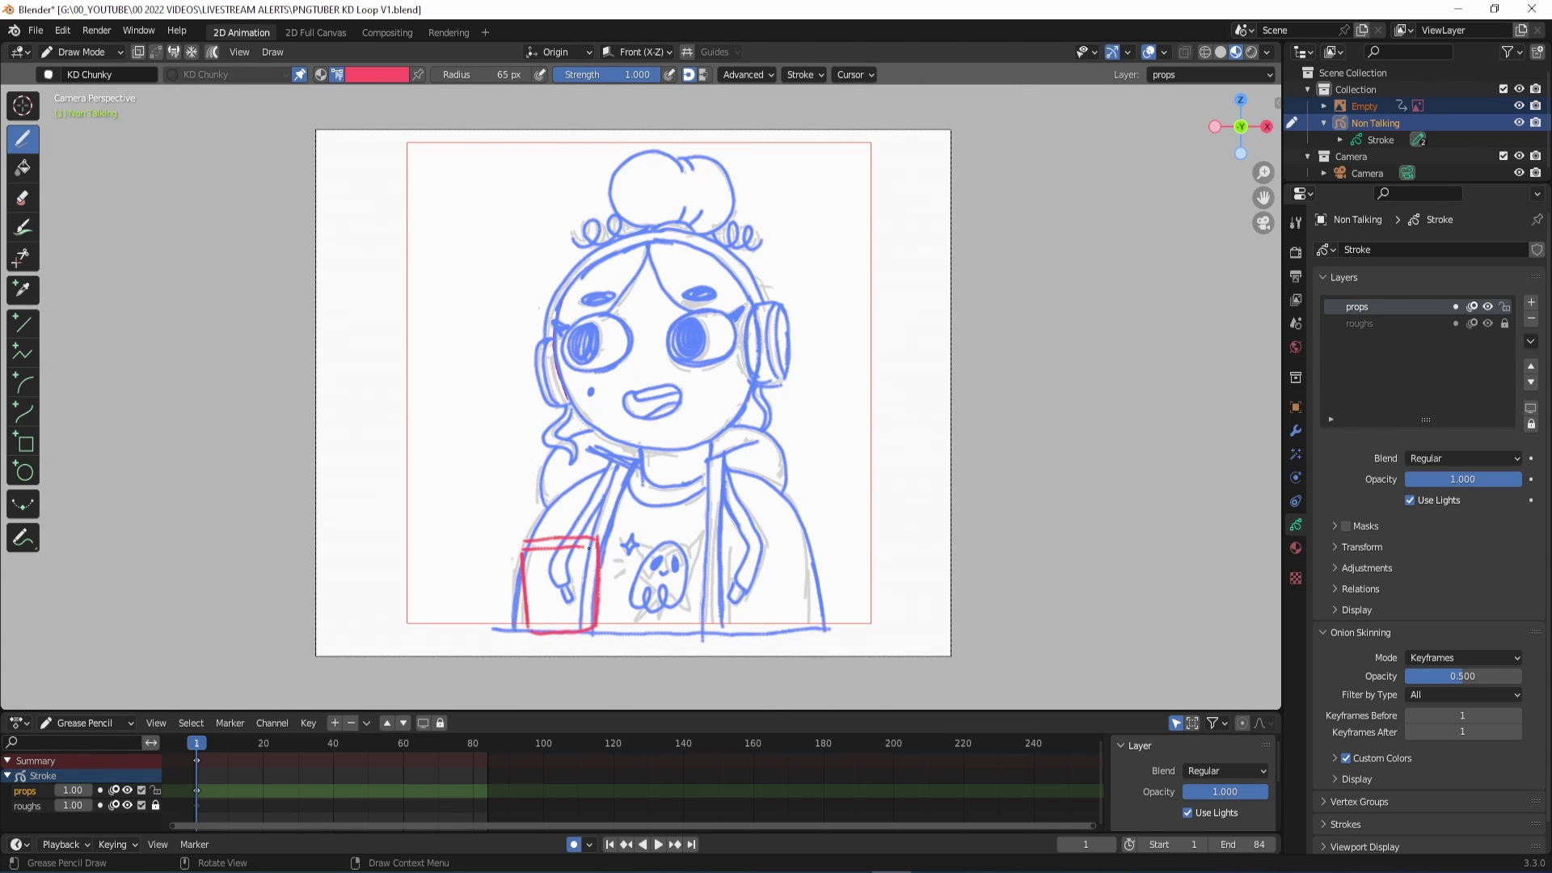
left_click_drag(519, 548, 536, 661)
left_click_drag(537, 661, 598, 598)
mouse_move(588, 494)
left_mouse_down()
mouse_move(557, 548)
mouse_move(569, 549)
left_mouse_up()
left_click_drag(550, 637, 578, 612)
- Draw a red wedge-shaped prop to the right of the cup and a rounded one to its left, with shading lines
left_click_drag(618, 665, 826, 549)
left_click_drag(826, 550, 619, 666)
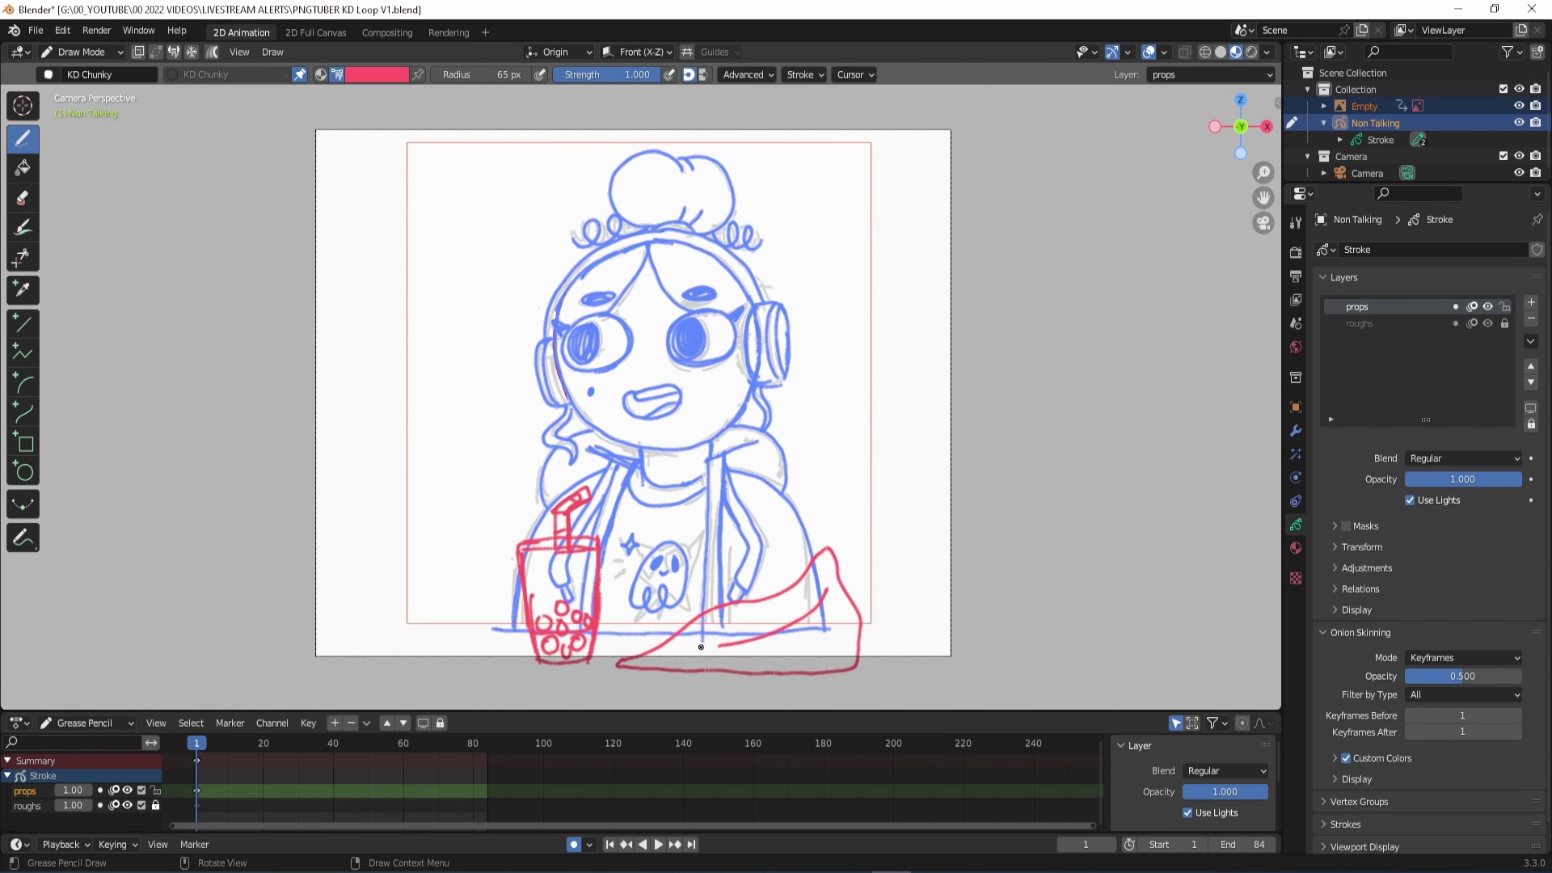
left_click_drag(776, 645, 836, 639)
left_click_drag(525, 659, 508, 578)
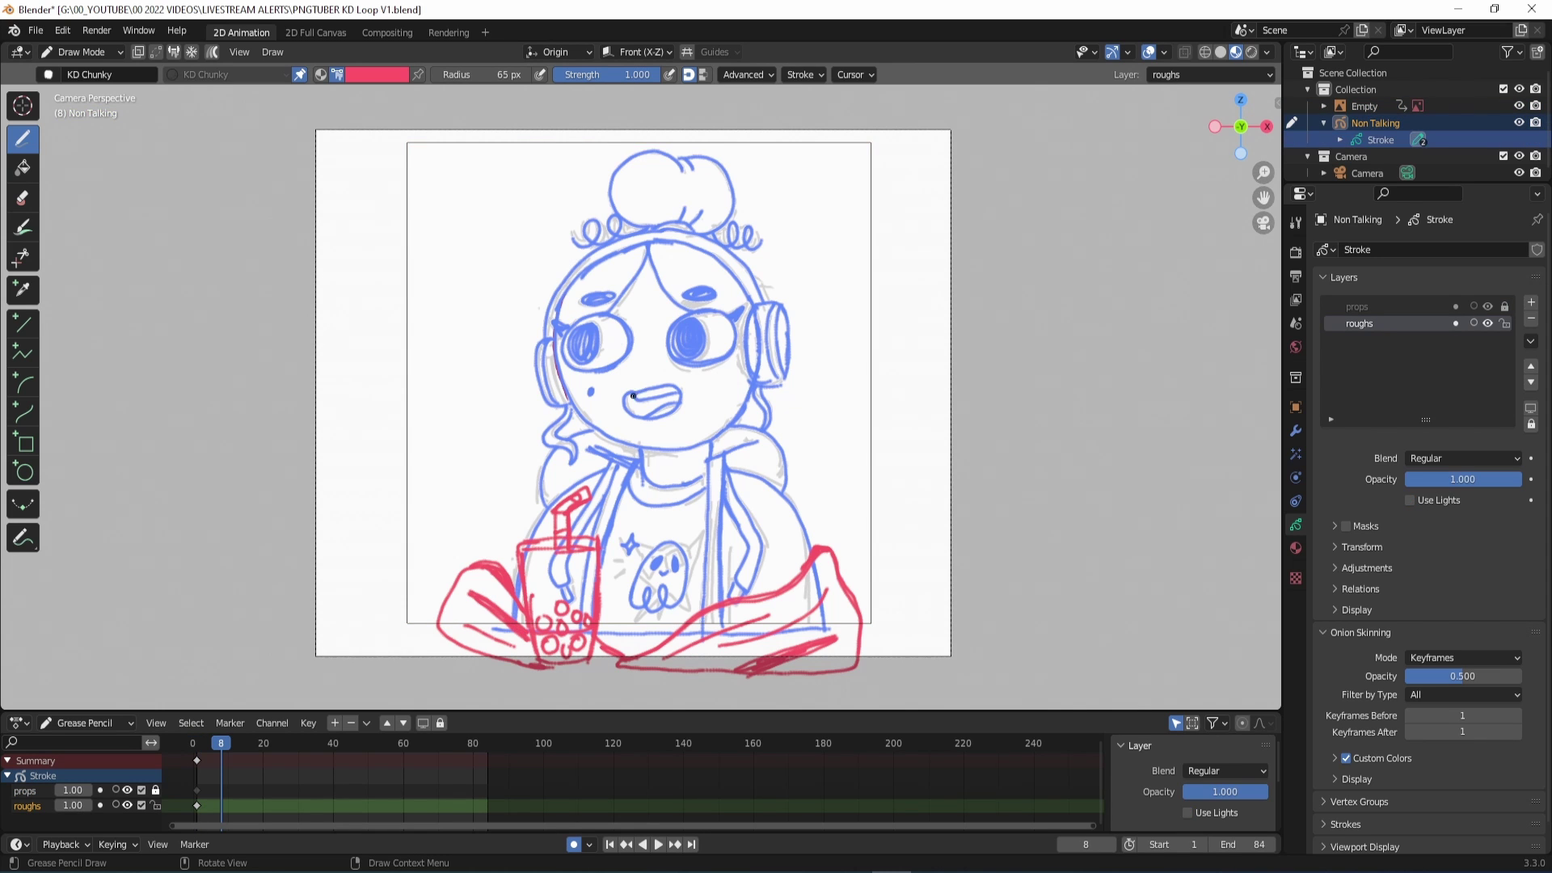
- On frame 8 of the roughs layer, sketch a new blue pose of the character sipping the drink with raised arms and hands
left_click_drag(631, 396, 651, 395)
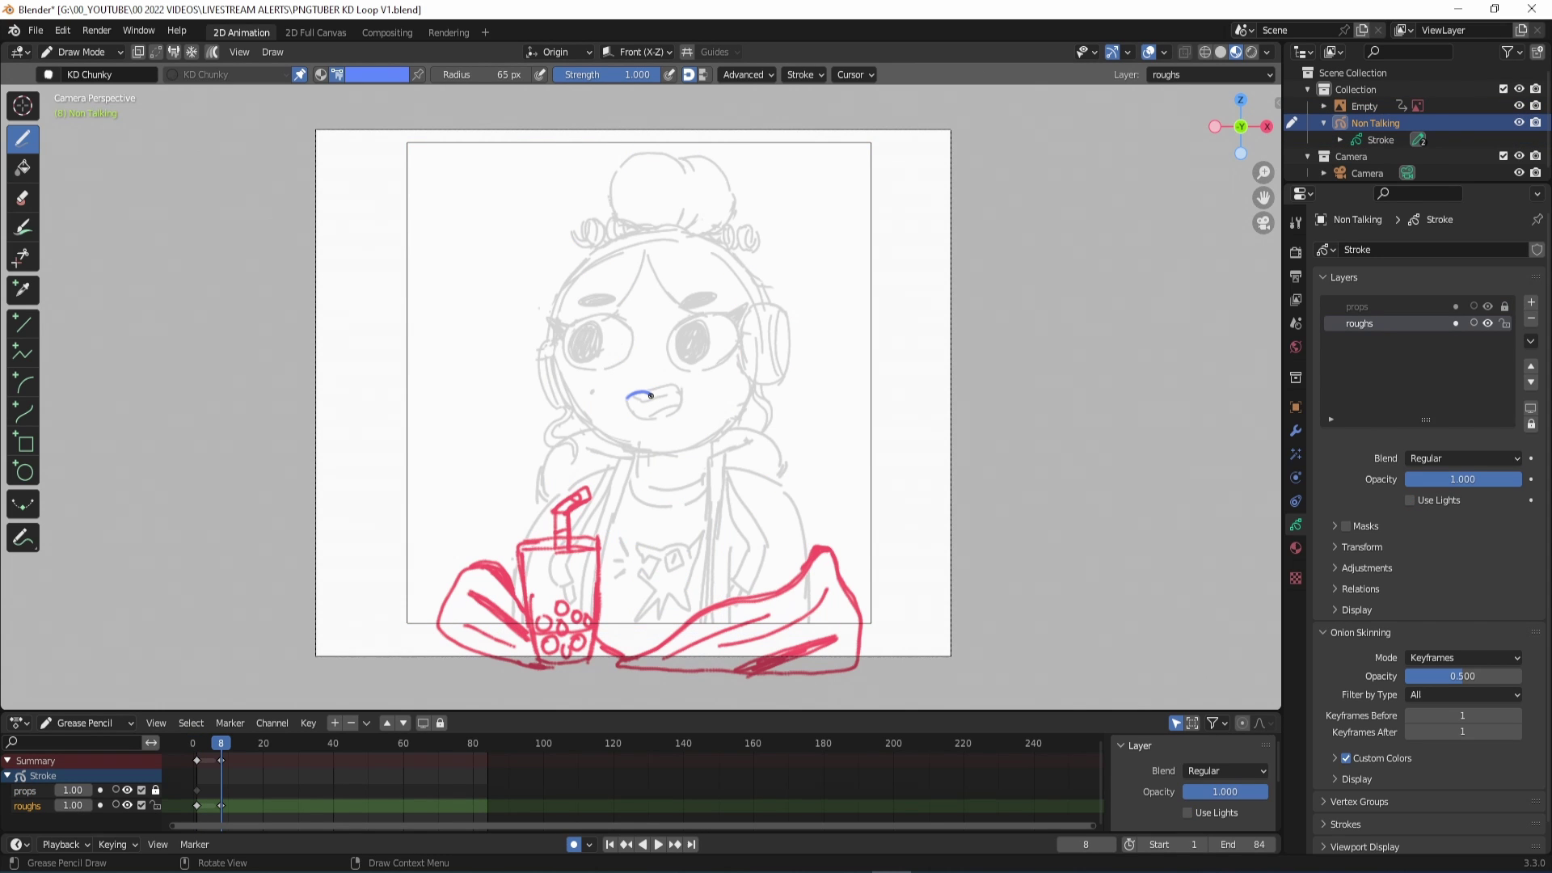
left_click_drag(632, 502, 747, 585)
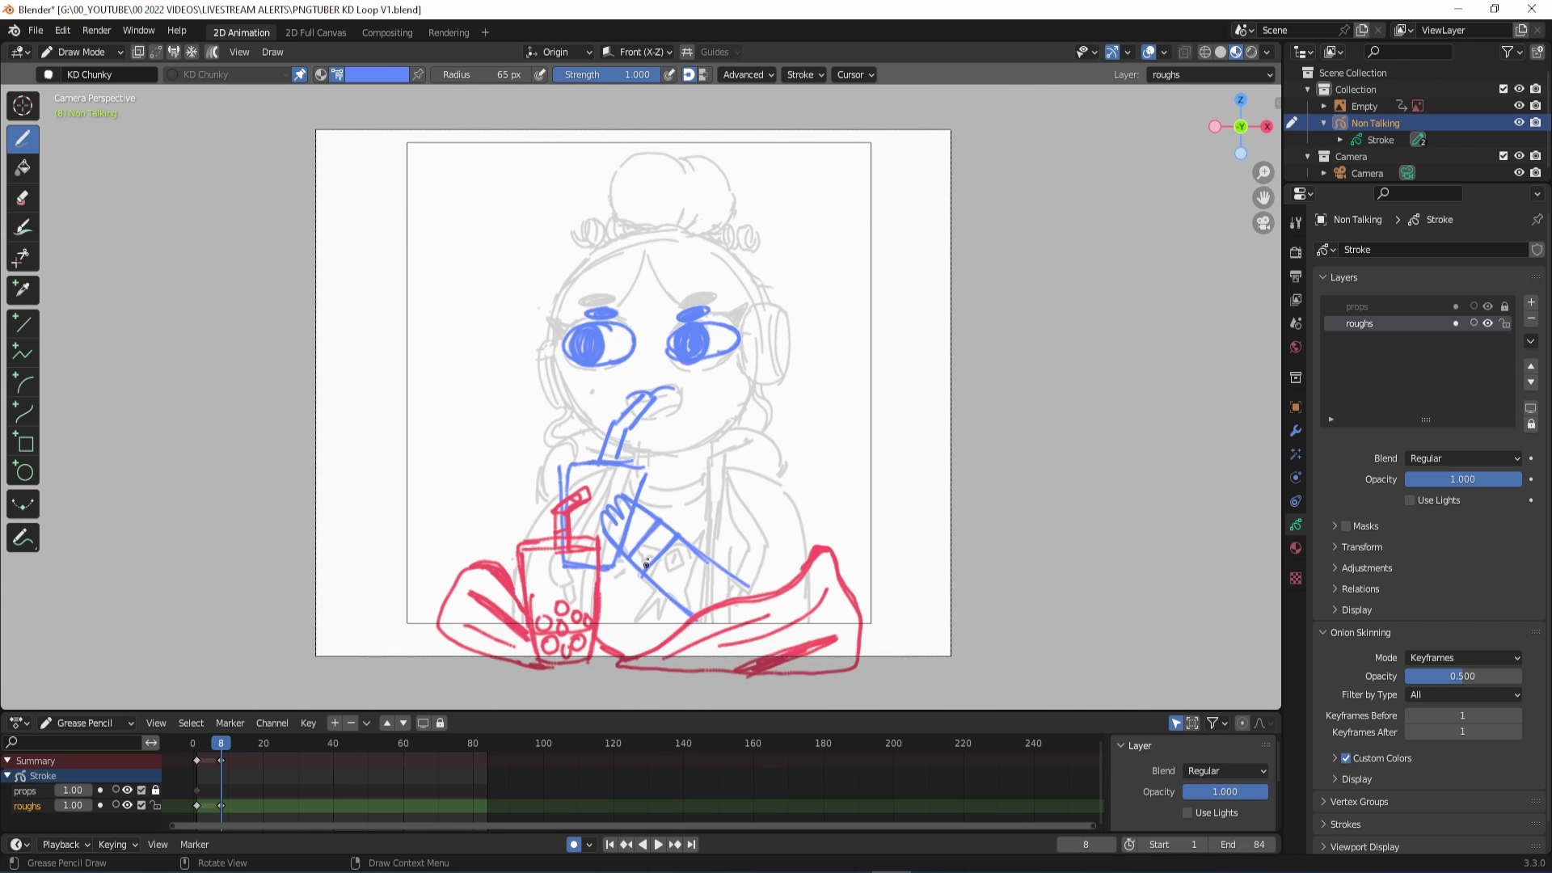
left_click_drag(617, 553, 628, 564)
left_click_drag(601, 531, 616, 542)
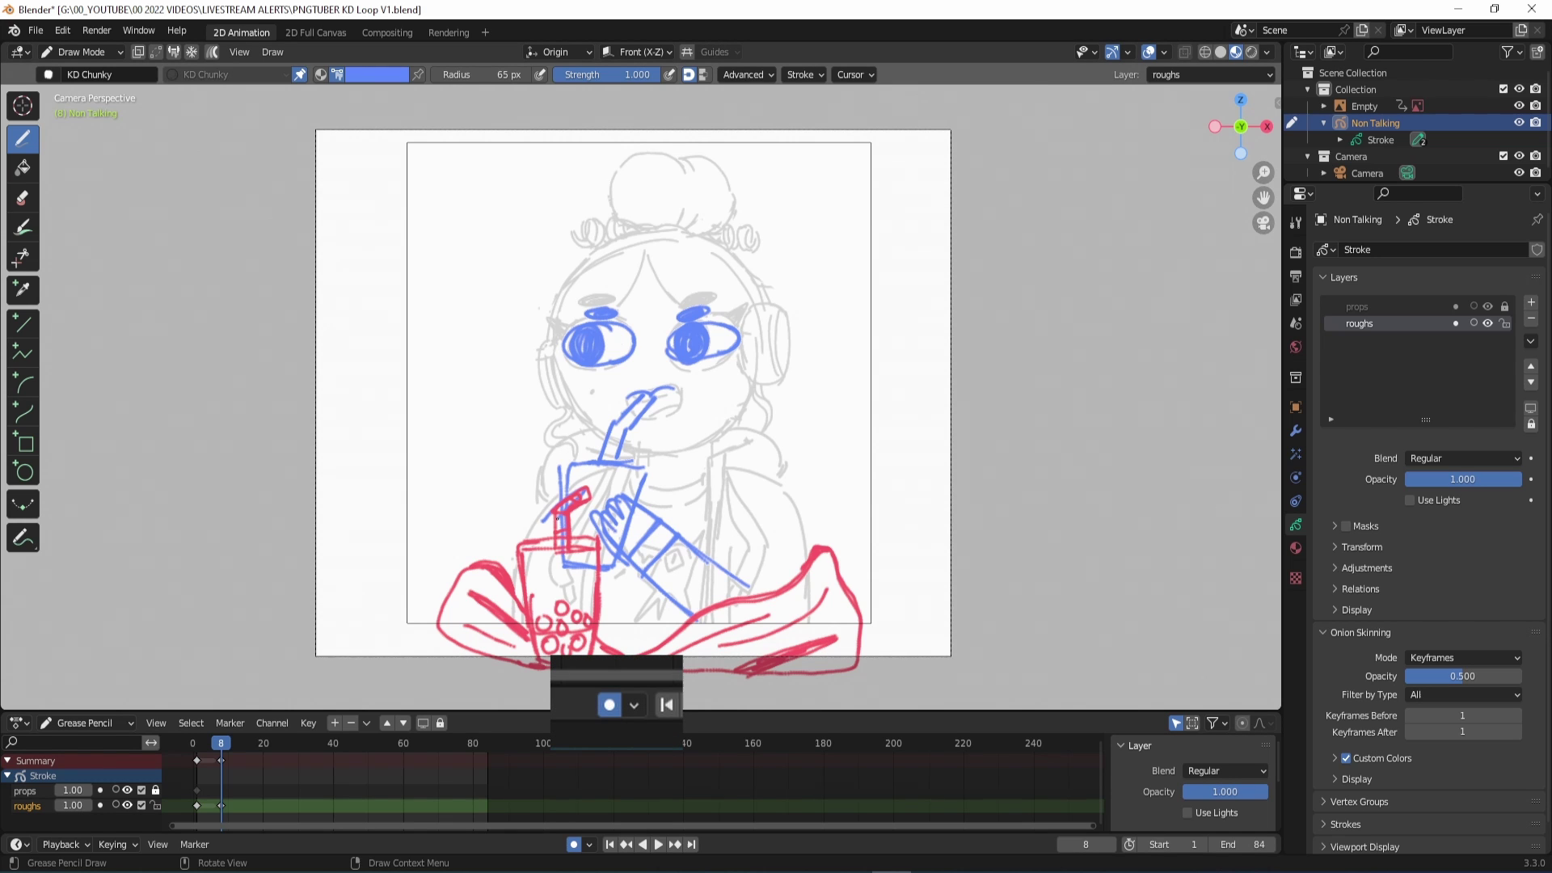
left_click_drag(493, 579, 510, 640)
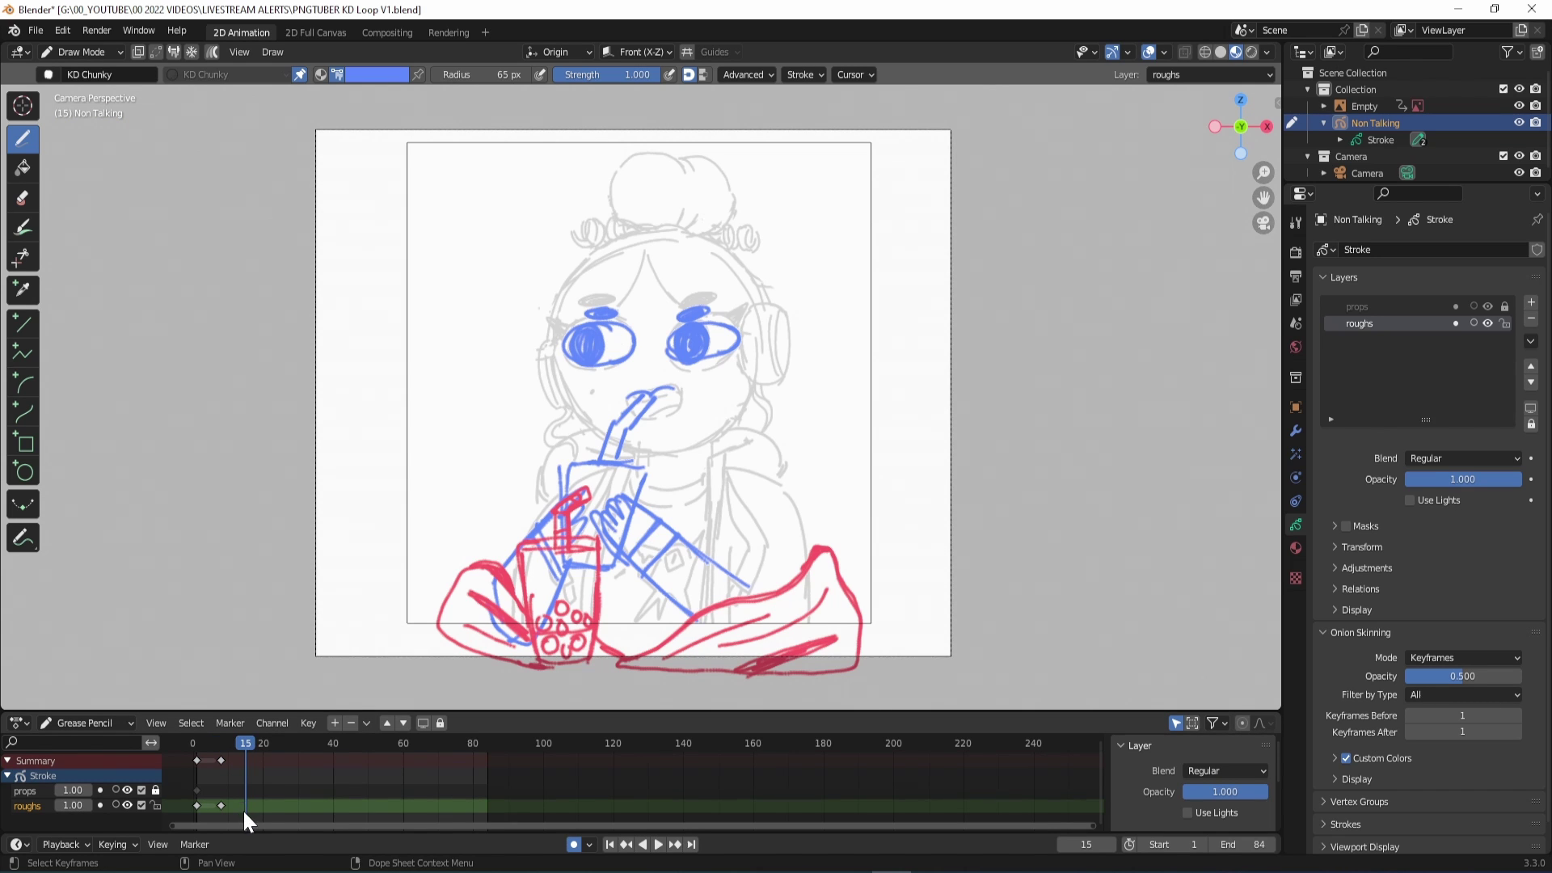
- Insert a keyframe at frame 15 on the roughs layer only
key("i")
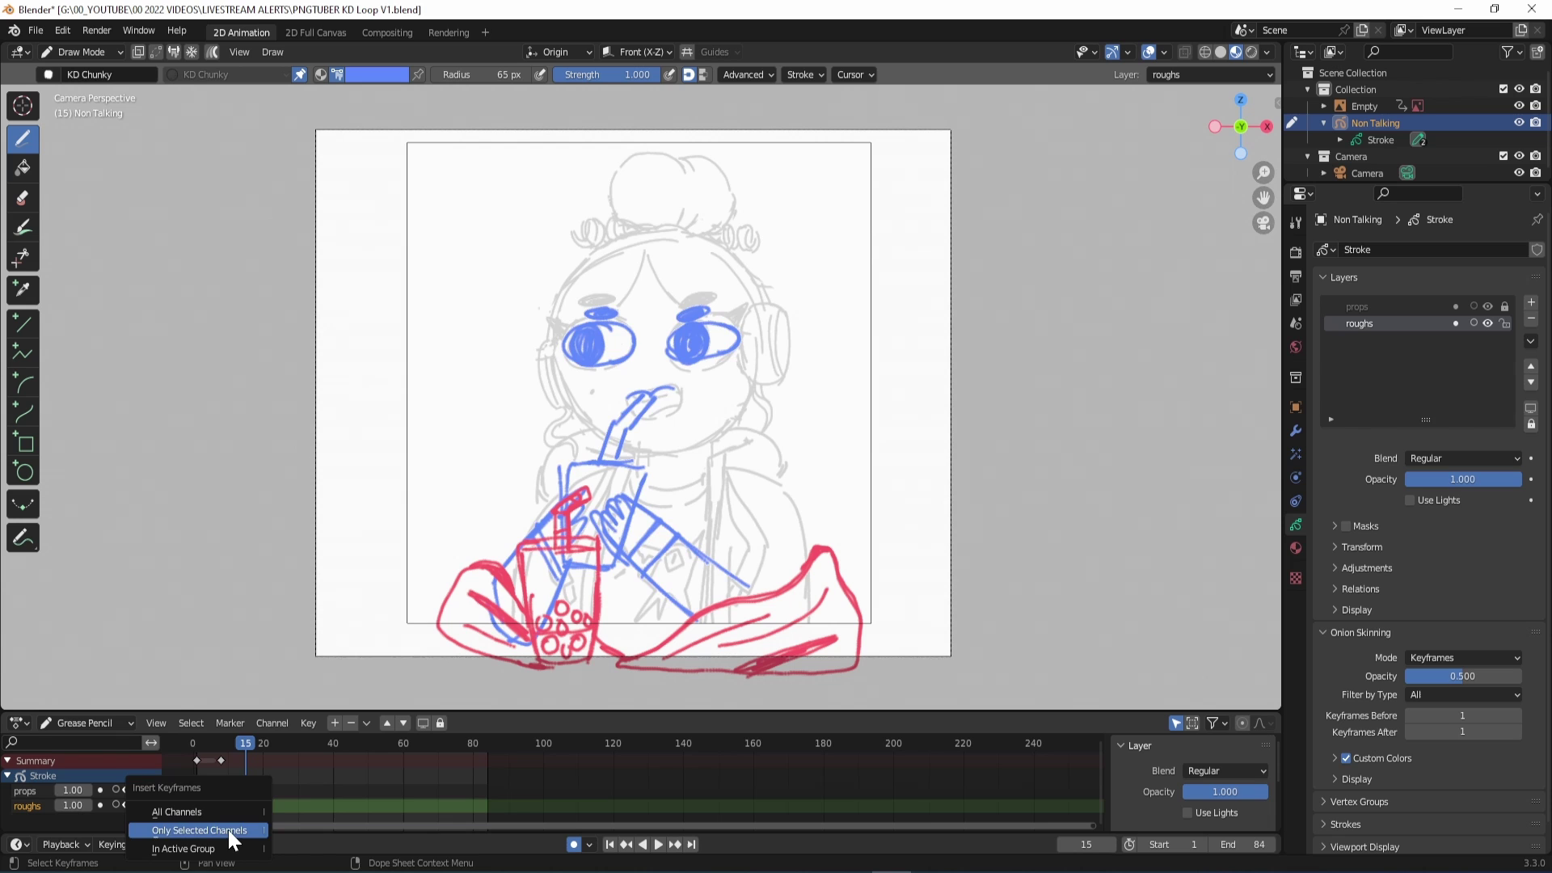
left_click(230, 830)
- Flip back and forth between the keyframes at frames 1, 8 and 15 to compare the poses
key("Down")
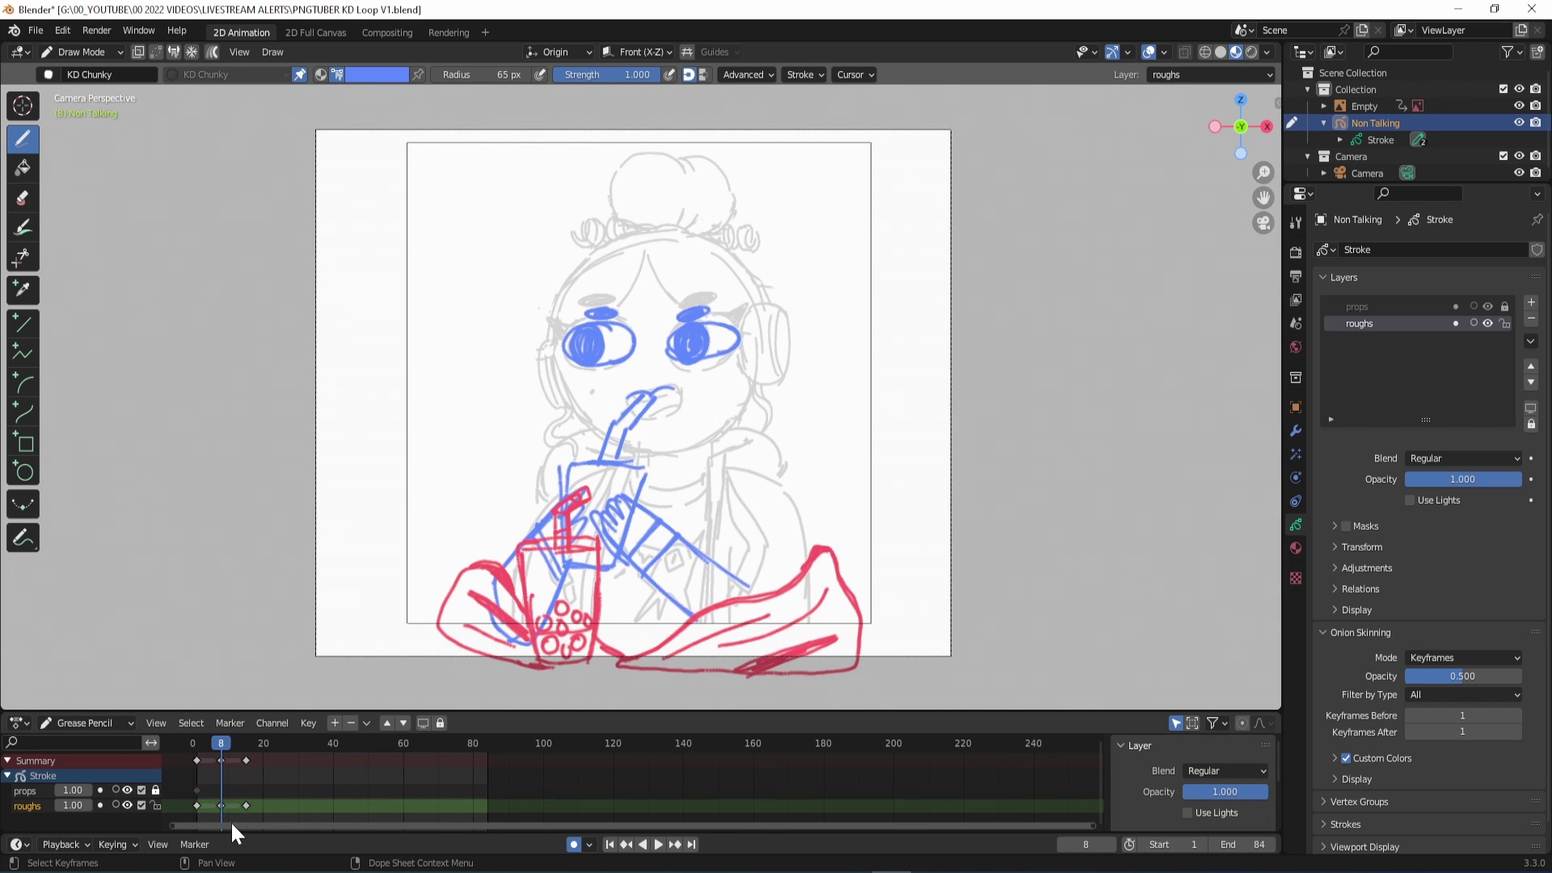
key("Down")
key("Up")
key("Up")
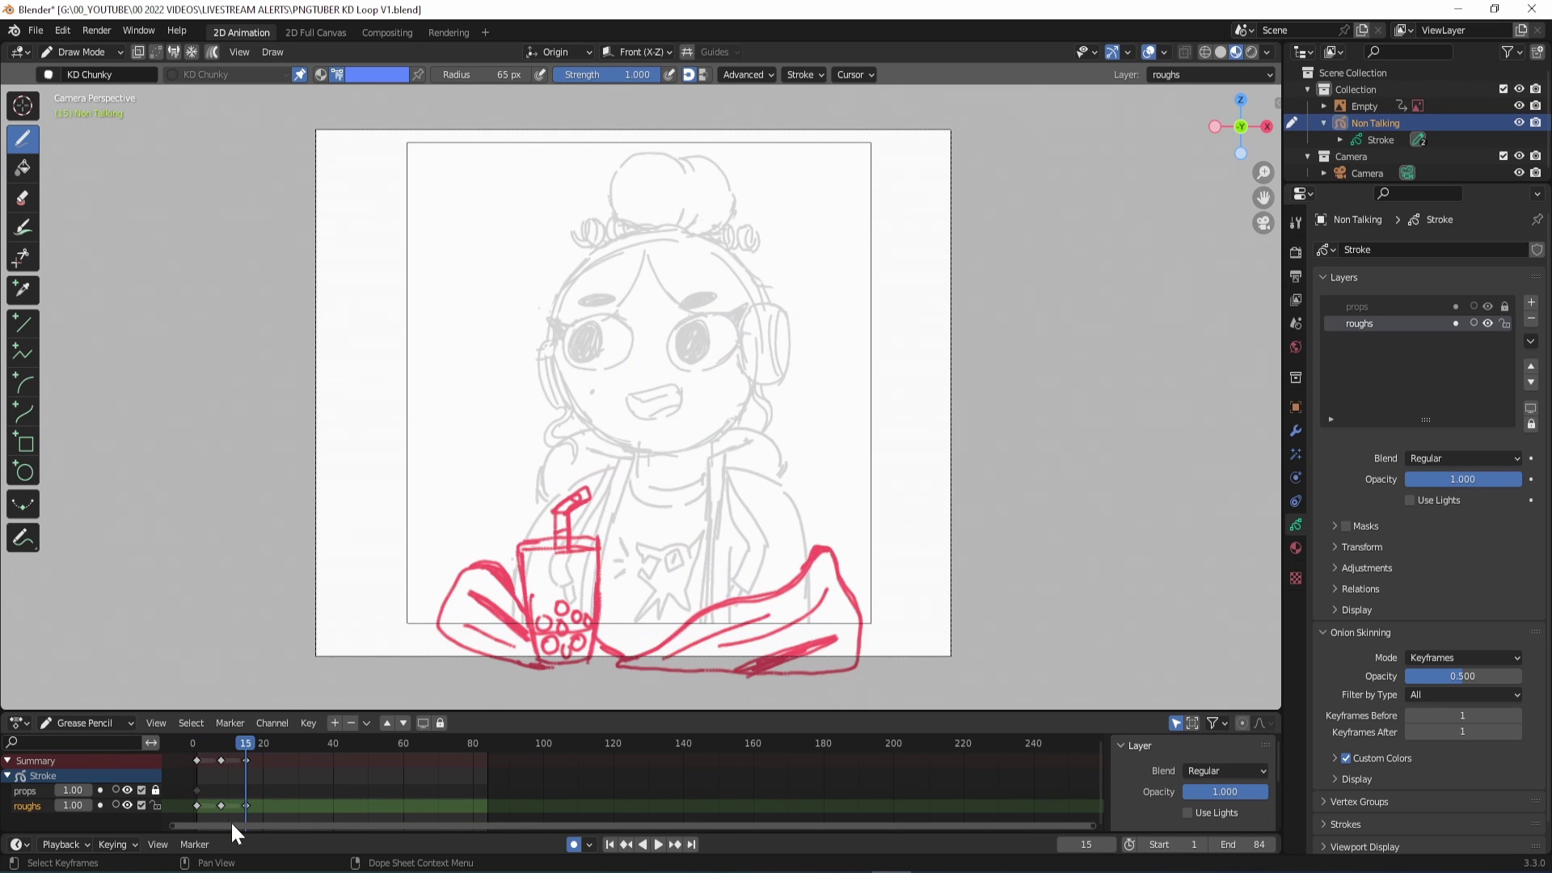
key("Down")
key("Down")
key("Up")
key("Up")
key("Down")
key("Down")
key("Up")
key("Up")
key("Down")
key("Down")
key("Up")
key("Down")
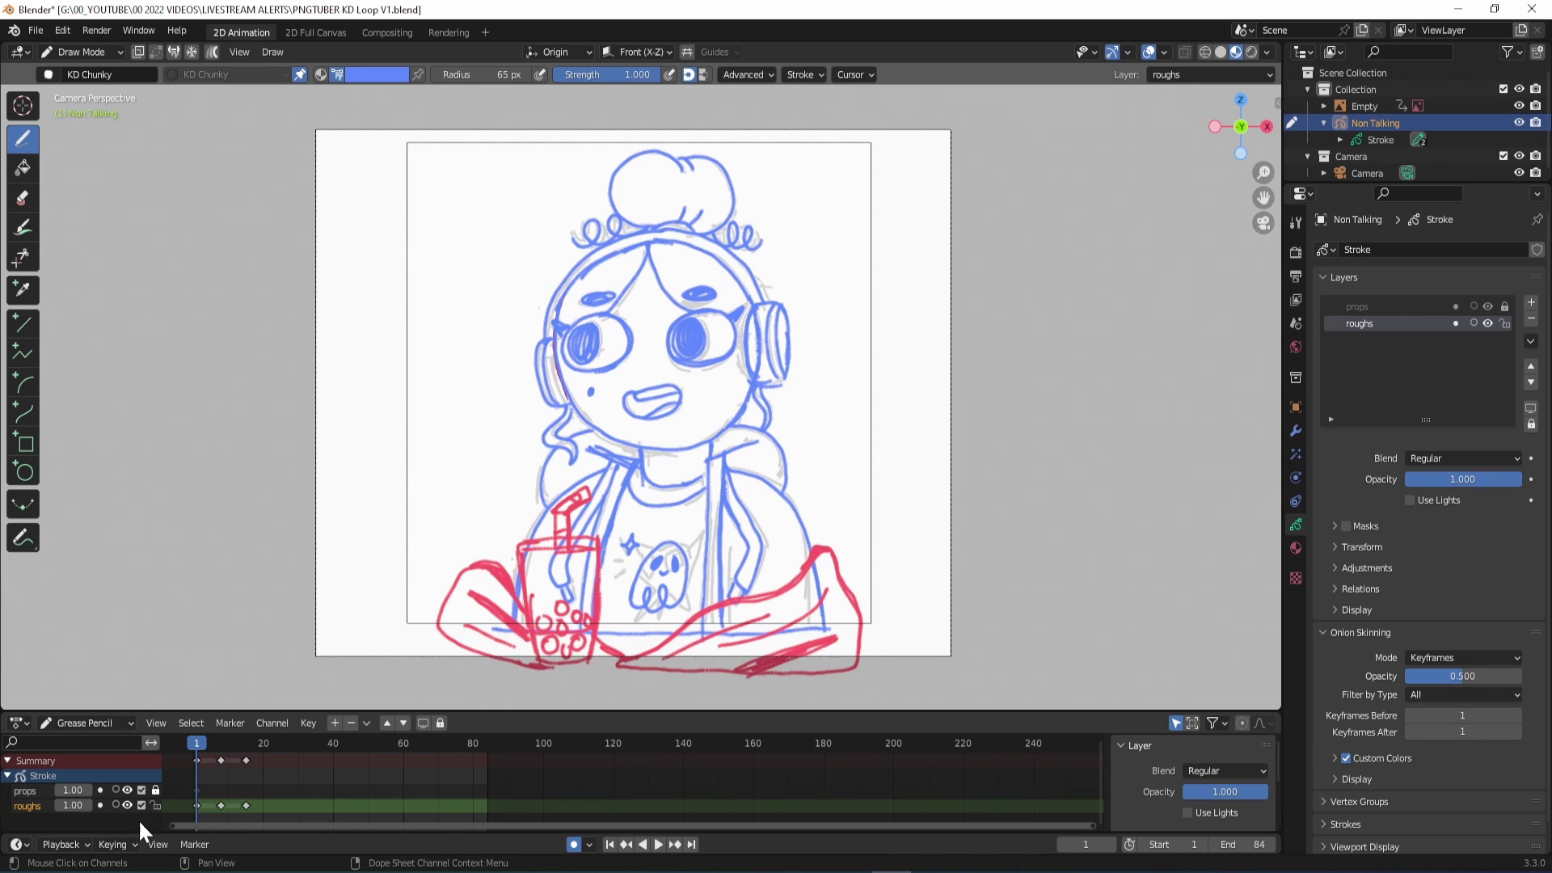
- Toggle onion skinning on the roughs layer and push the character's strokes at frame 8 into a leaning pose
left_click(115, 805)
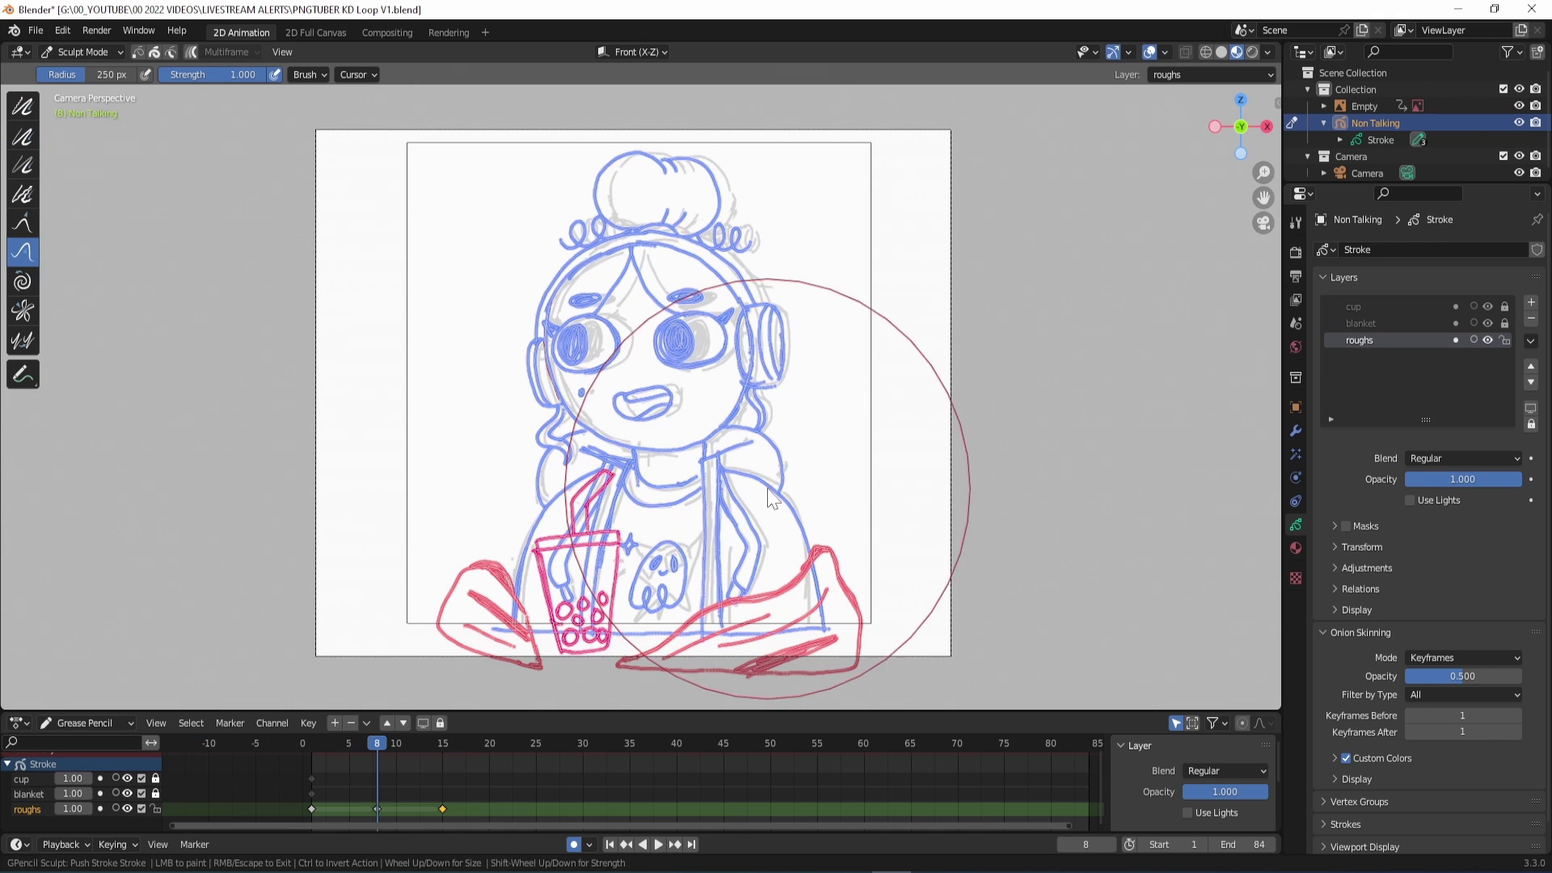
mouse_move(842, 485)
left_mouse_down()
mouse_move(665, 492)
mouse_move(710, 138)
mouse_move(765, 358)
left_mouse_up()
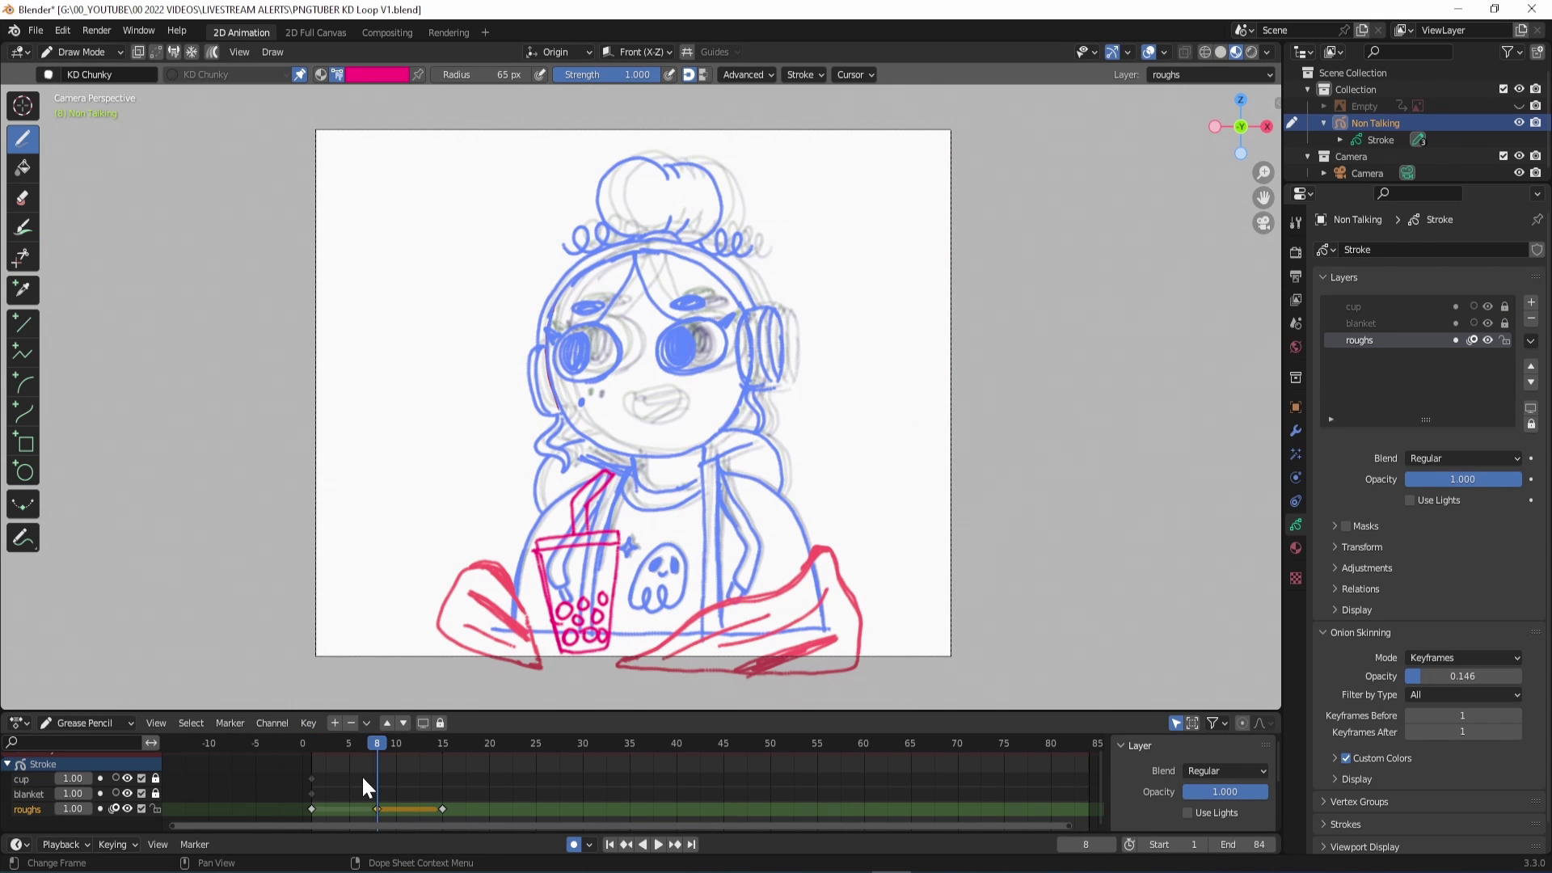
- Draw a pink puckered mouth on the frame 8 pose and play the animation to check it
left_click_drag(618, 404, 648, 399)
key("Up")
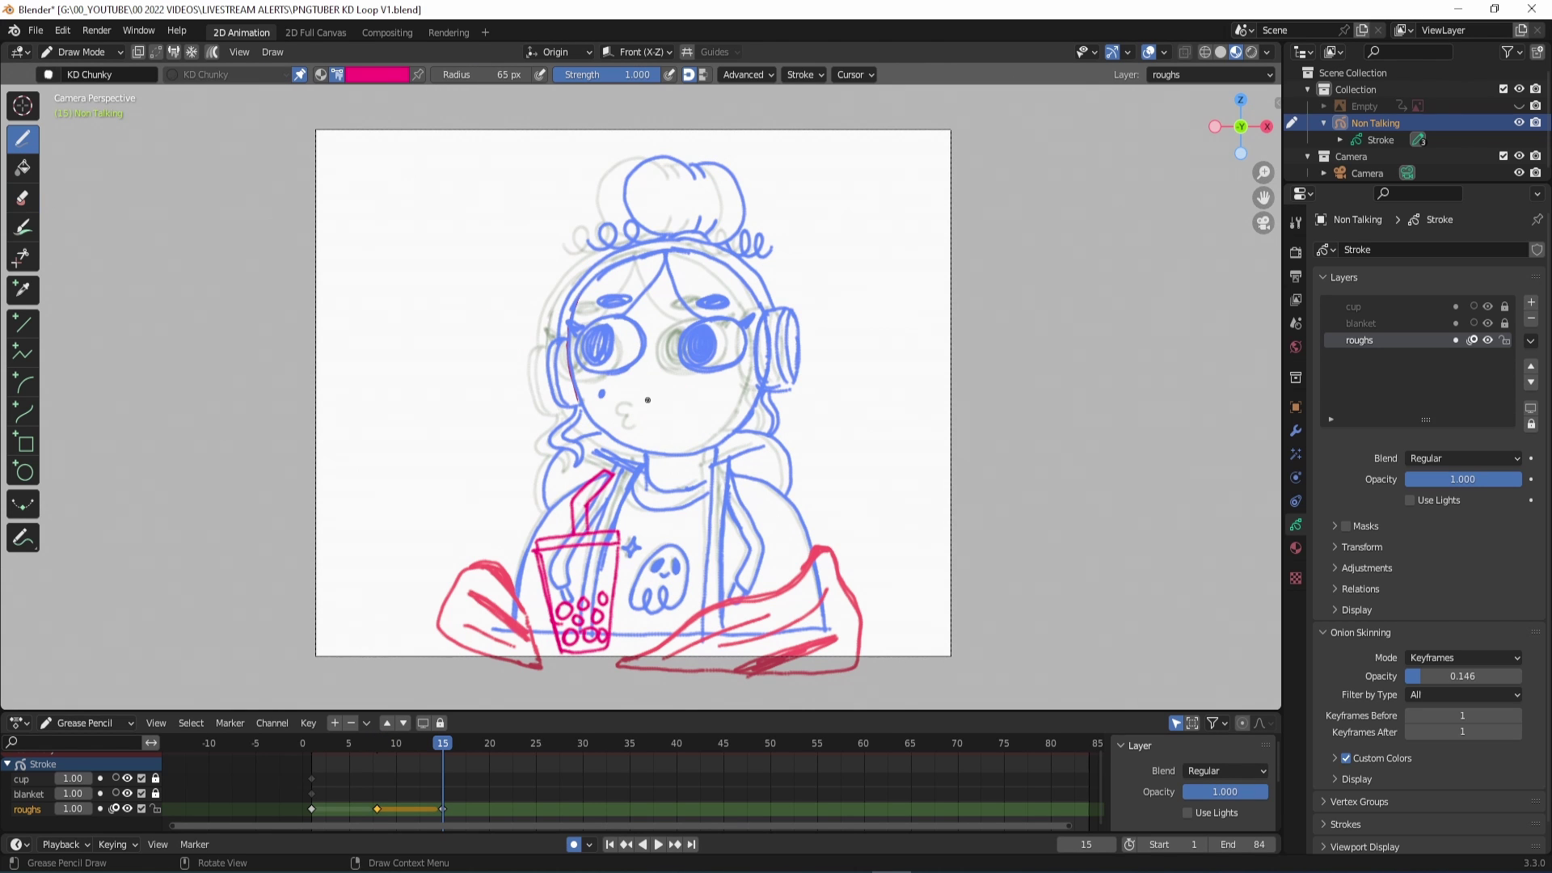
key("space")
left_click(396, 761)
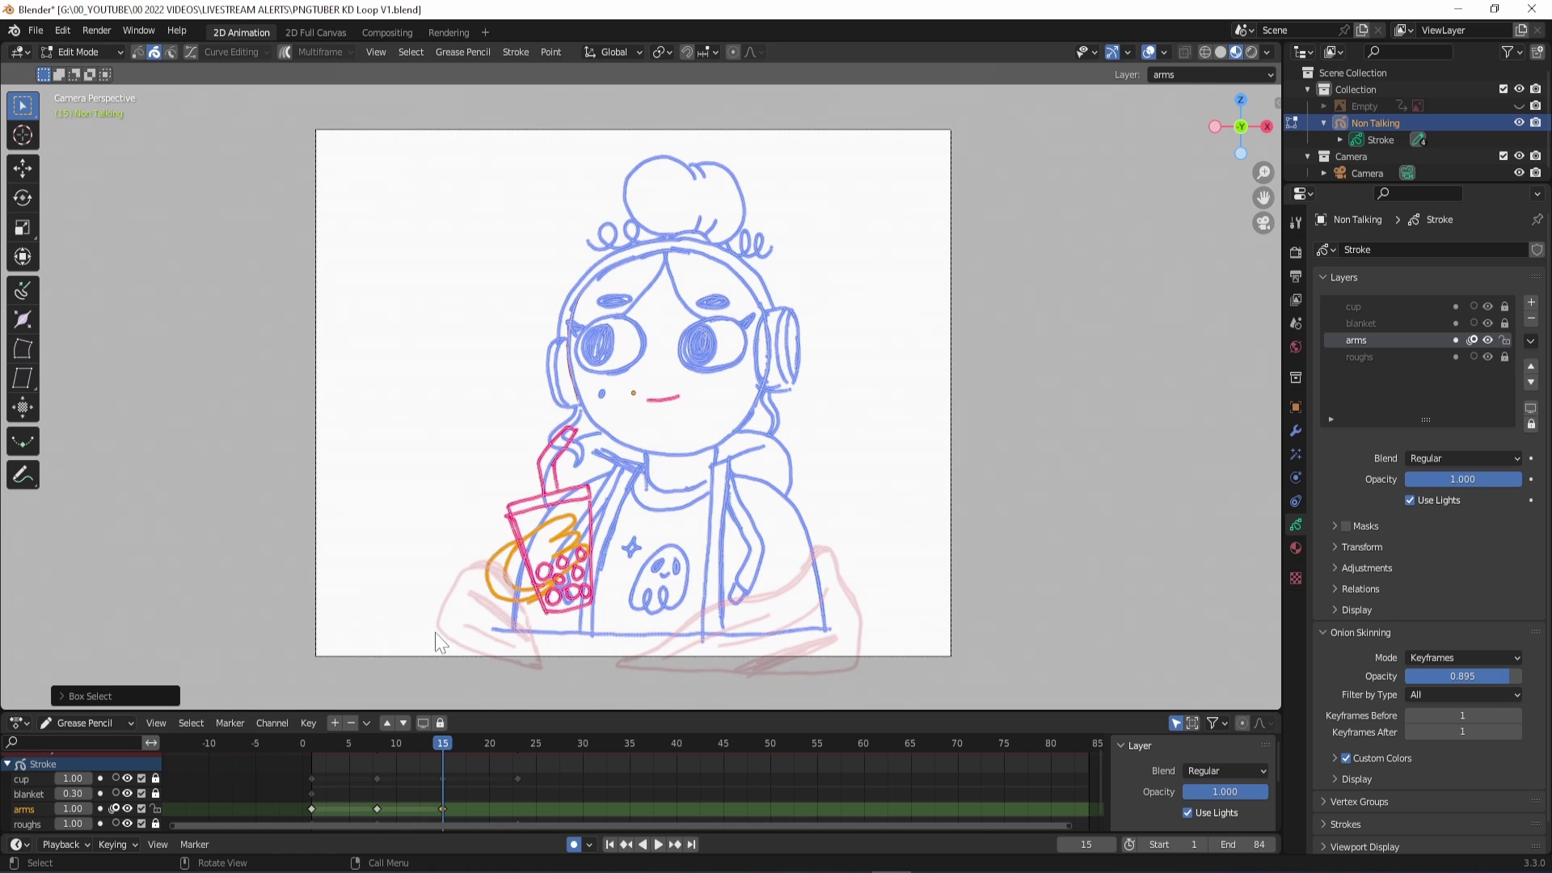
- Move the selected orange hand strokes away from the cup on the arms layer and shift their keyframe to frame 8
mouse_move(445, 745)
left_mouse_down()
mouse_move(362, 773)
mouse_move(381, 779)
left_mouse_up()
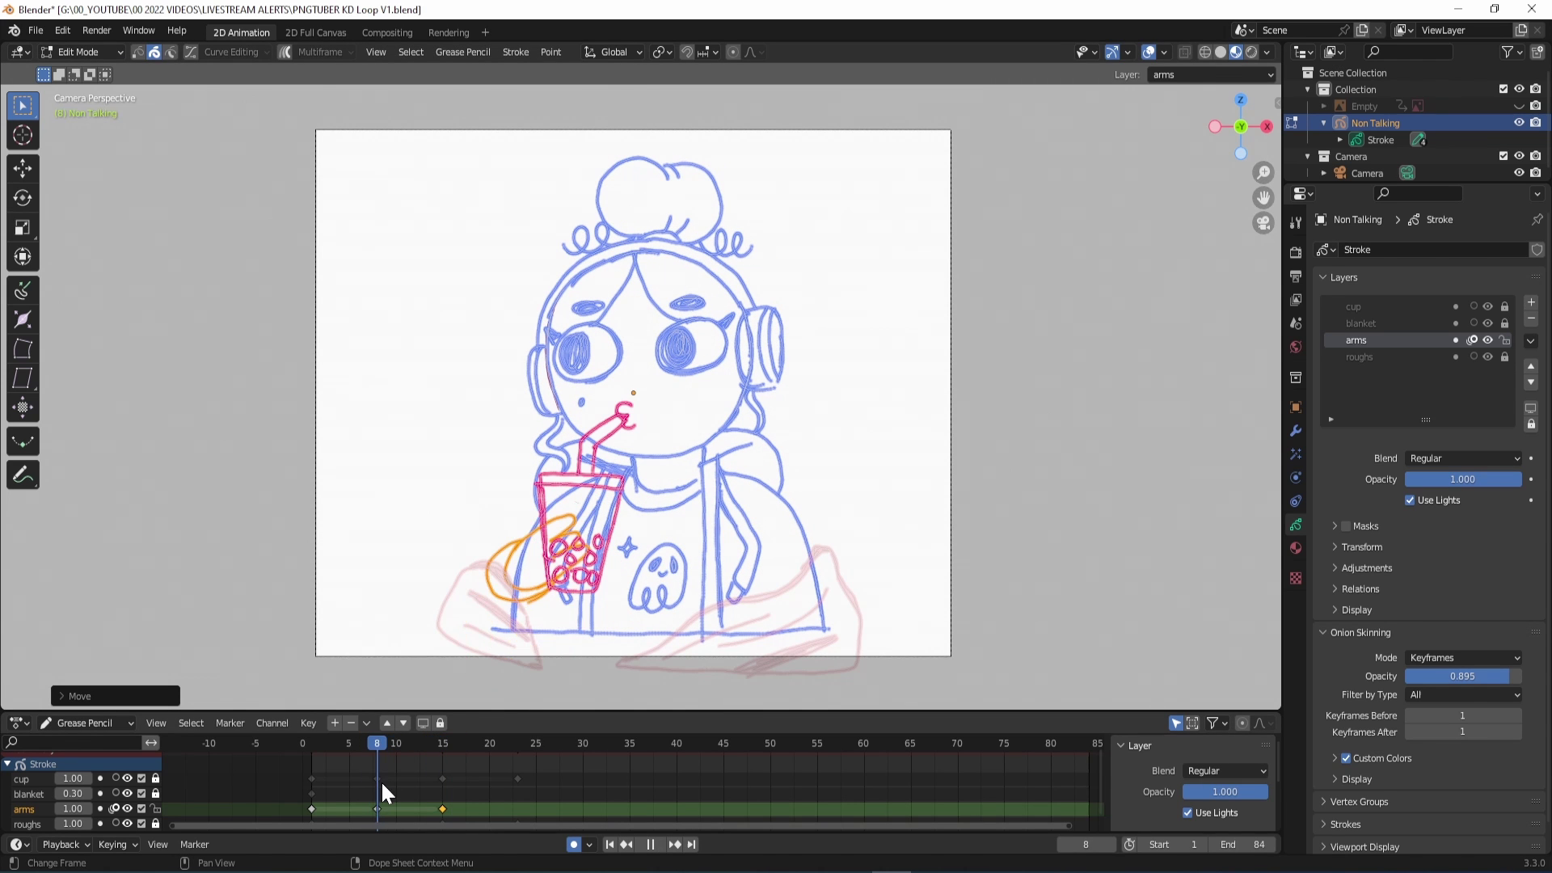
left_click_drag(440, 485, 606, 694)
key("g")
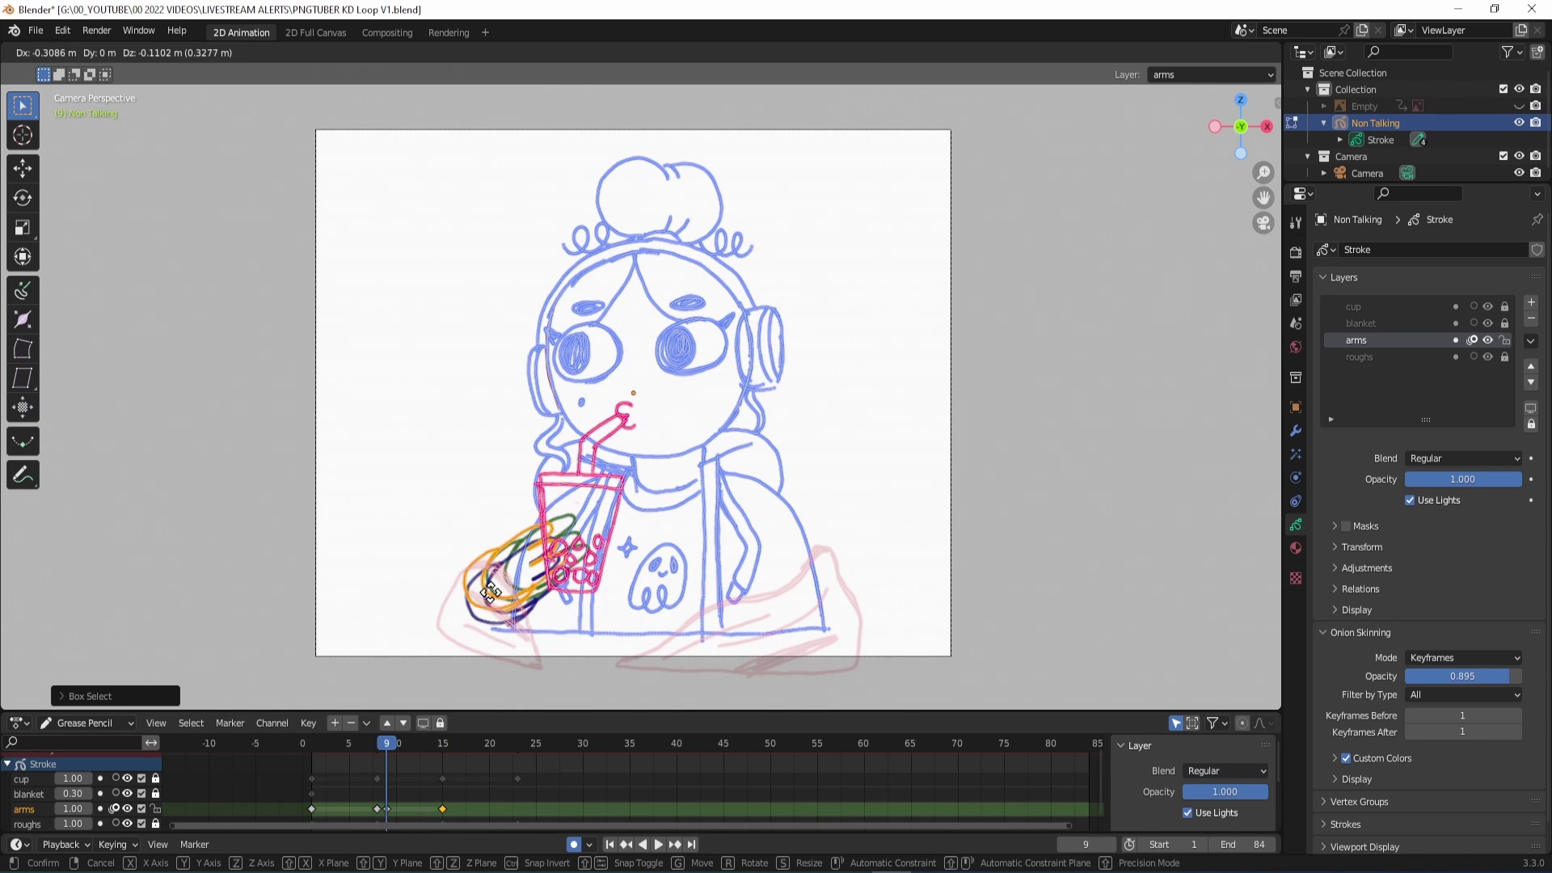
left_click(517, 566)
left_click_drag(386, 808, 377, 808)
key("Left")
- Reposition the hand strokes at frame 8 and copy the first arms keyframe to frame 23
left_click_drag(377, 744, 340, 808)
left_click(312, 808)
left_click(376, 744)
key("g")
left_click(532, 595)
left_click(517, 808)
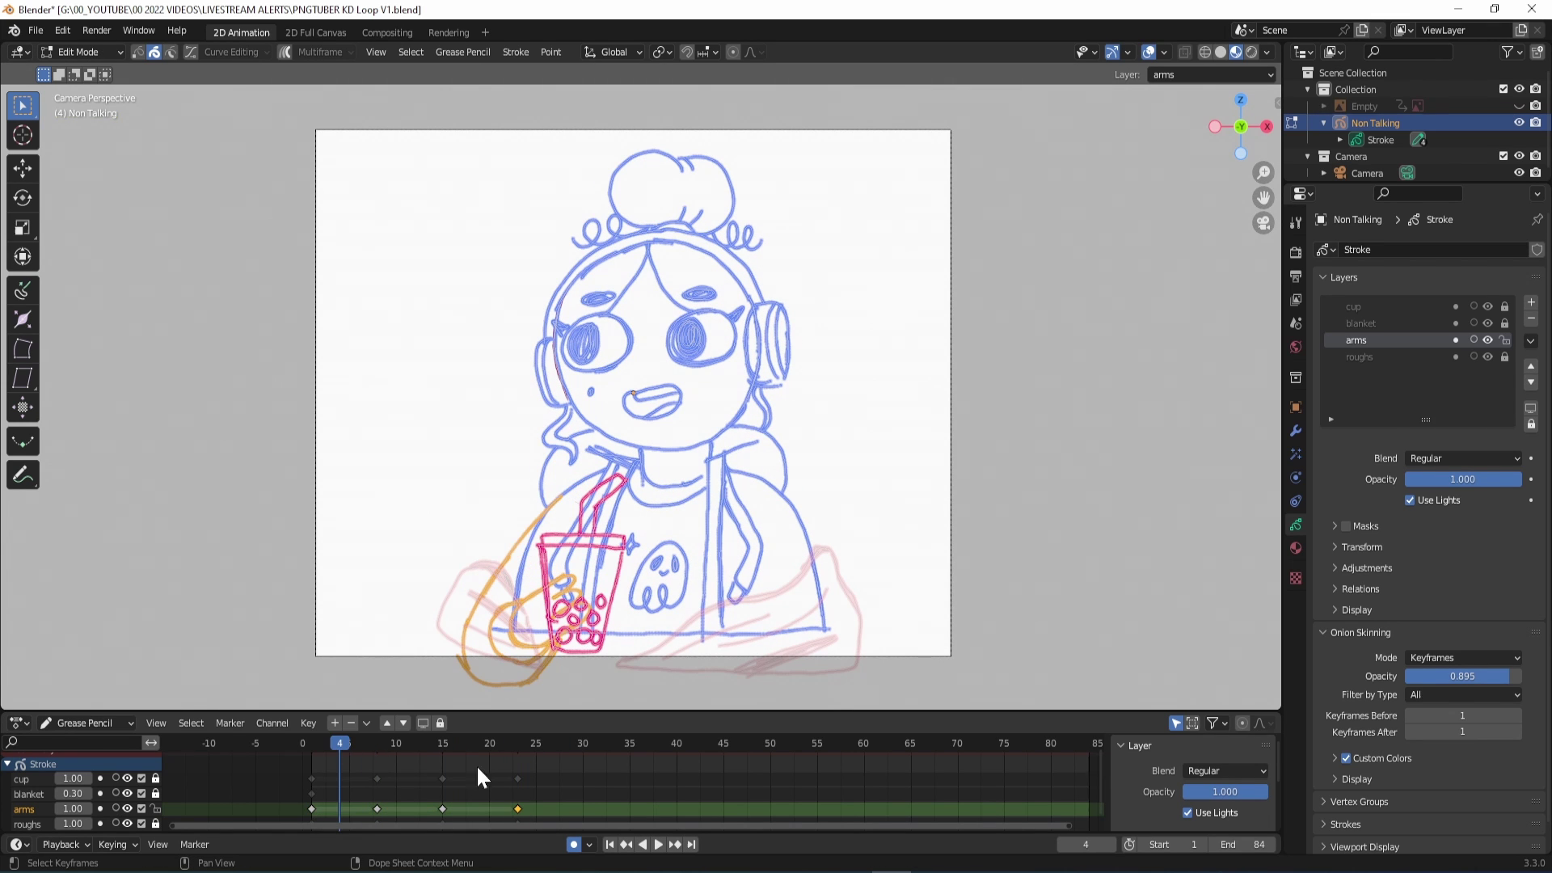
left_click(443, 745)
left_click(378, 743)
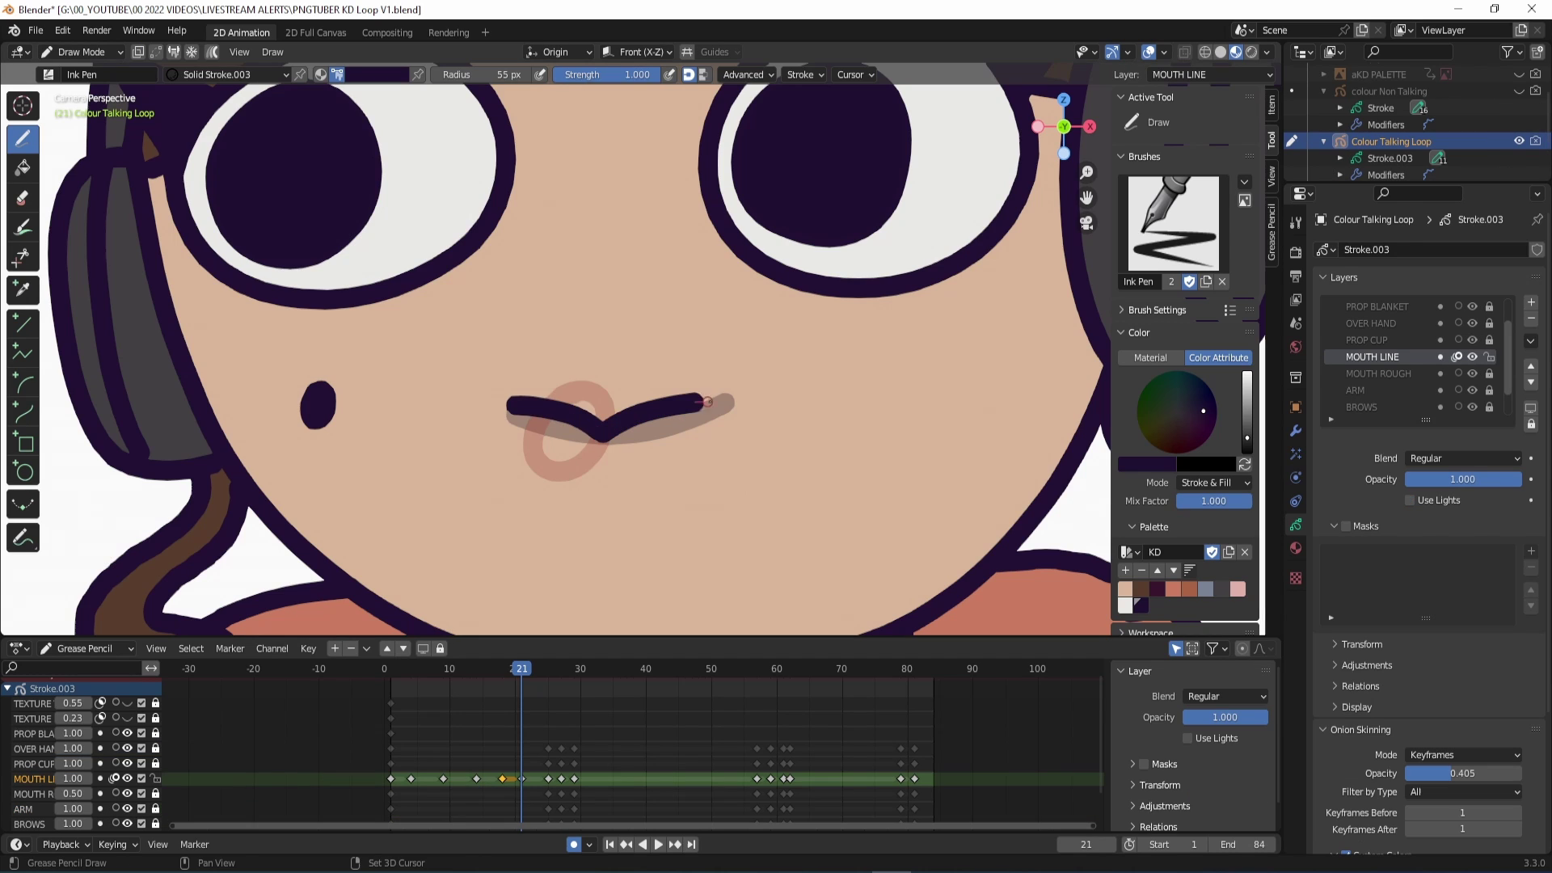
- Duplicate the frame 4 mouth keyframe on the MOUTH LINE layer to just after frame 21
left_click_drag(524, 724, 404, 779)
left_click(411, 779)
key("shift+d")
left_click(534, 779)
- Play the talking loop from frame 1 and scrub through it to check the mouth shapes
key("space")
left_click(393, 669)
key("space")
left_click_drag(406, 672, 433, 676)
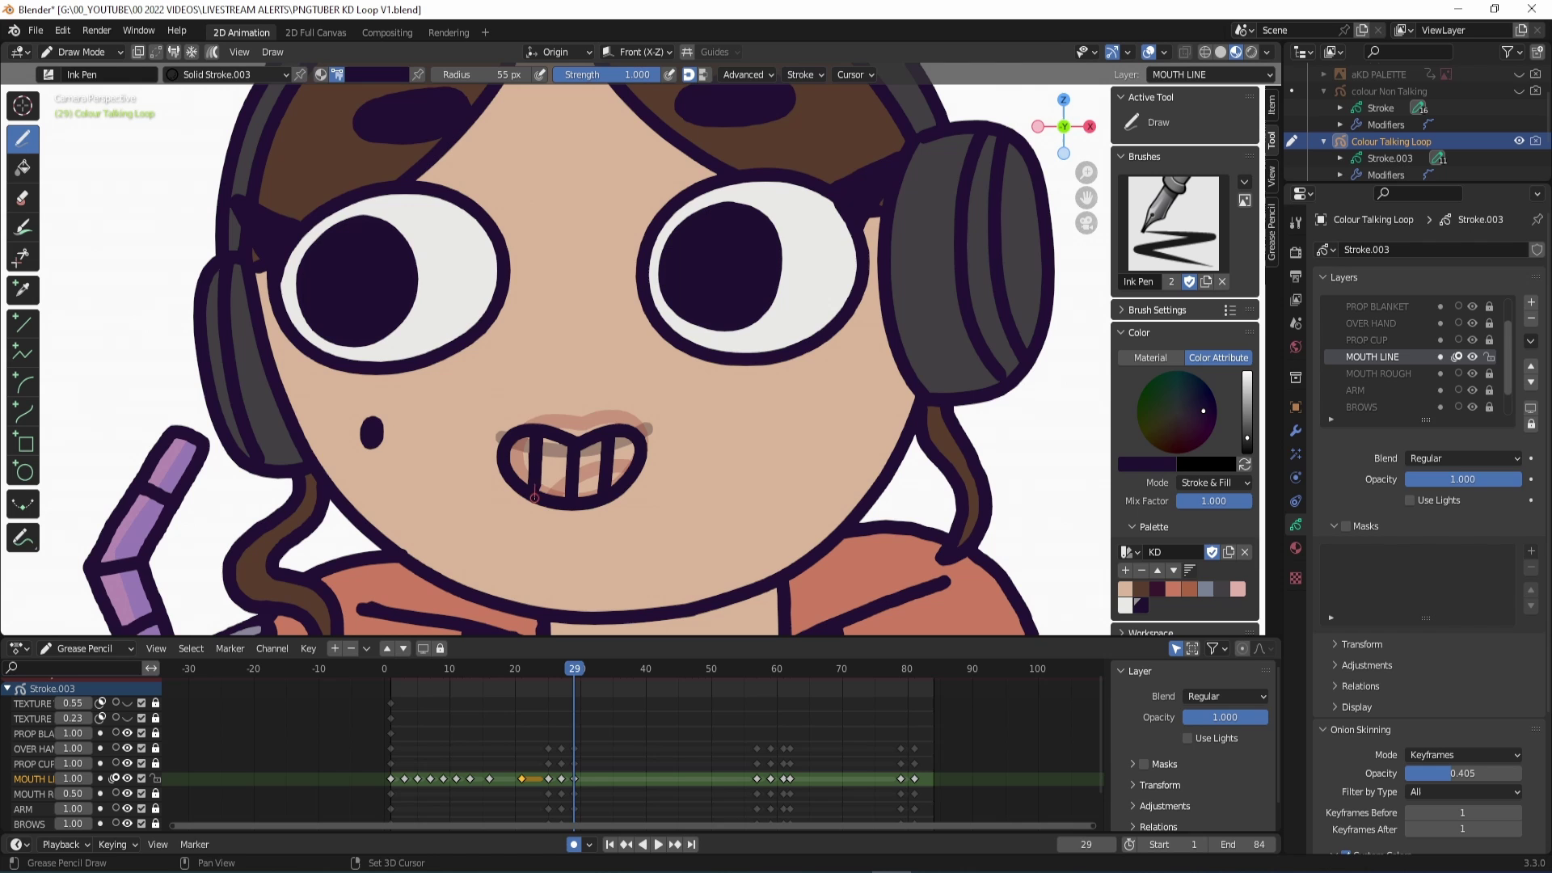
left_click_drag(573, 676, 399, 687)
key("space")
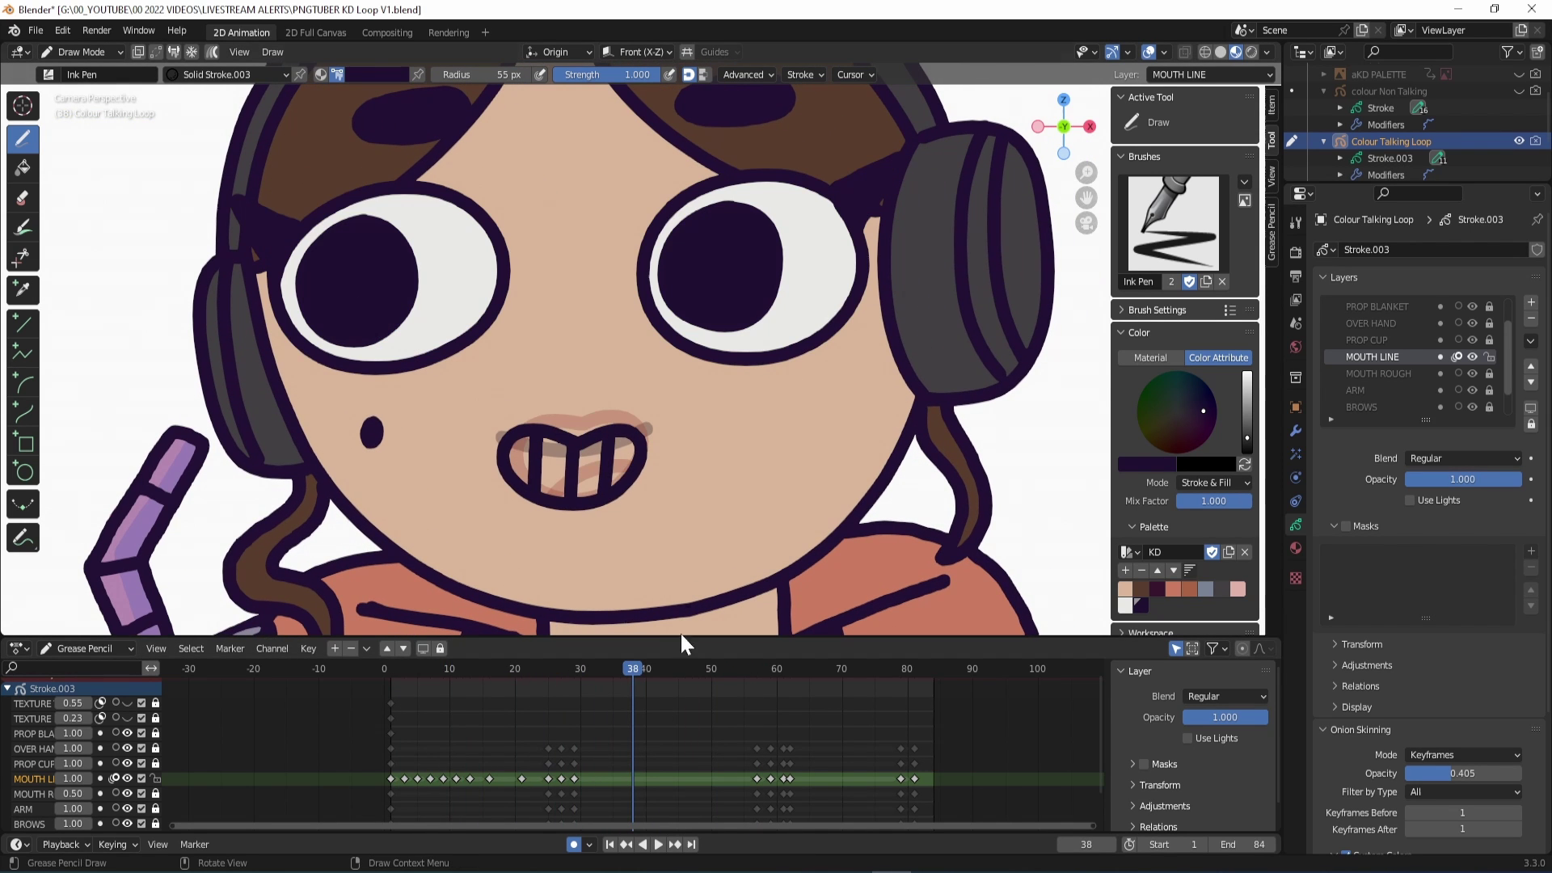
- Insert a MOUTH LINE keyframe at frame 38 and duplicate keyframes to frames 41, 43 and further along the timeline
key("i")
left_click(641, 779)
left_click(638, 779)
key("shift+d")
left_click(658, 779)
key("shift+d")
left_click(672, 779)
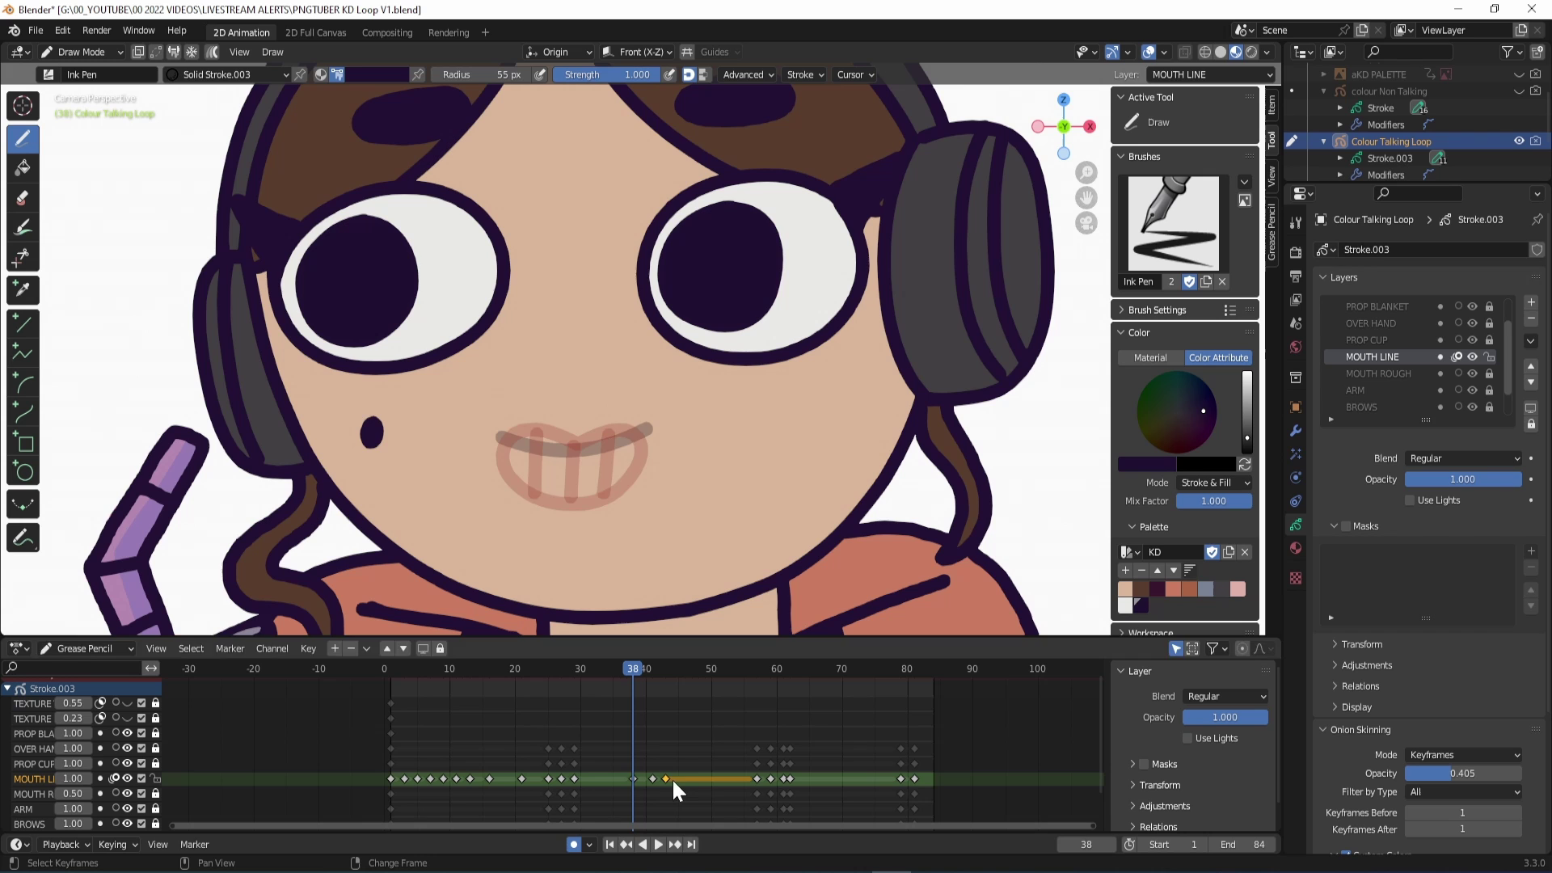
key("shift+d")
left_click(696, 779)
key("shift+d")
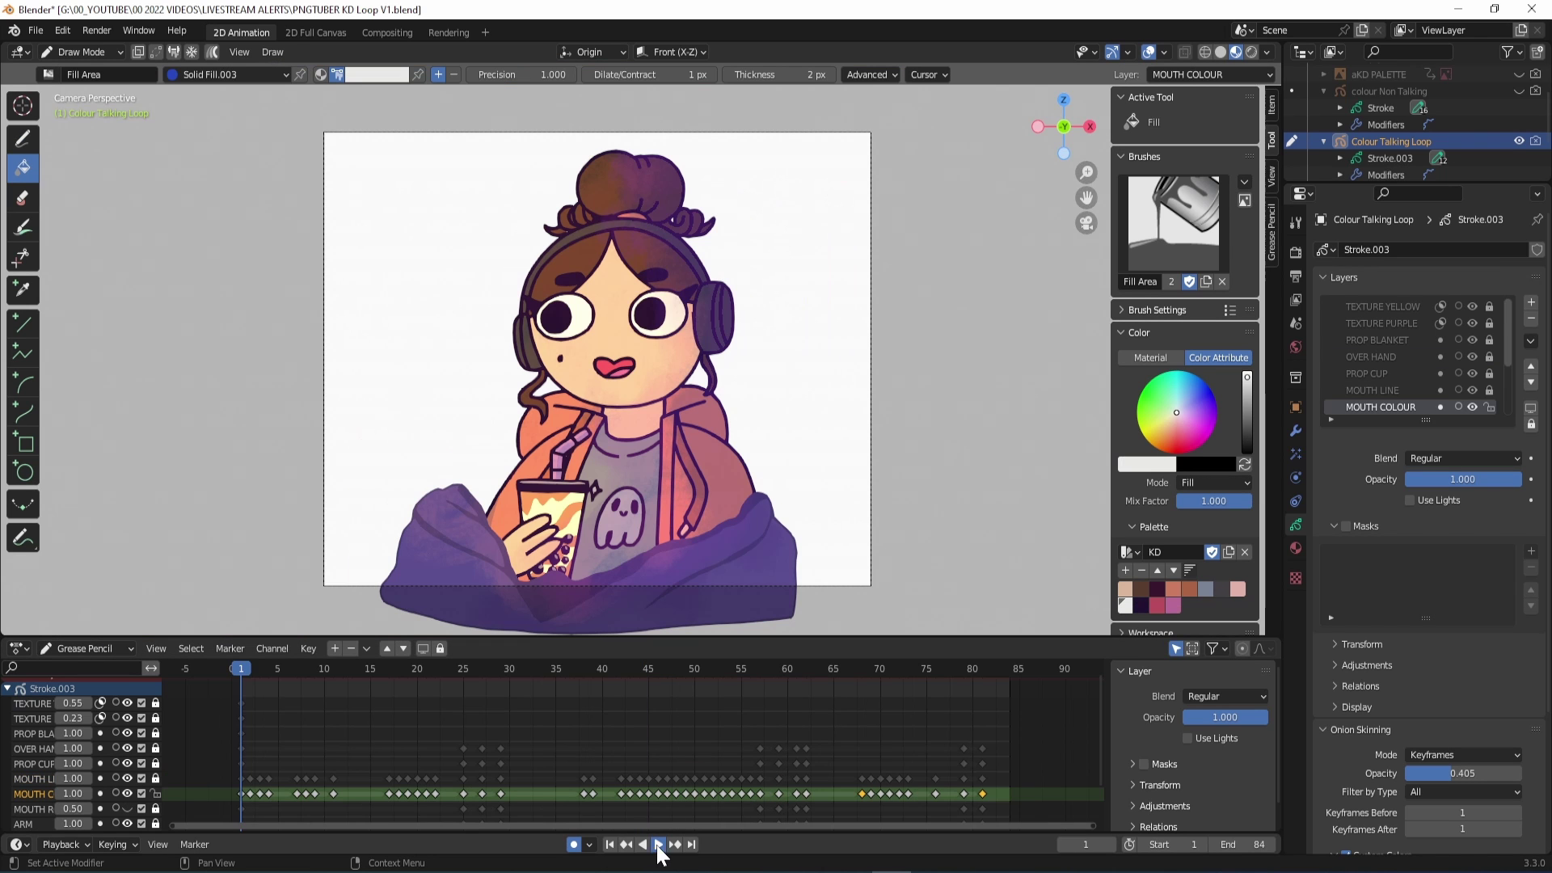
- Play back the coloured talking loop from frame 1
left_click(653, 838)
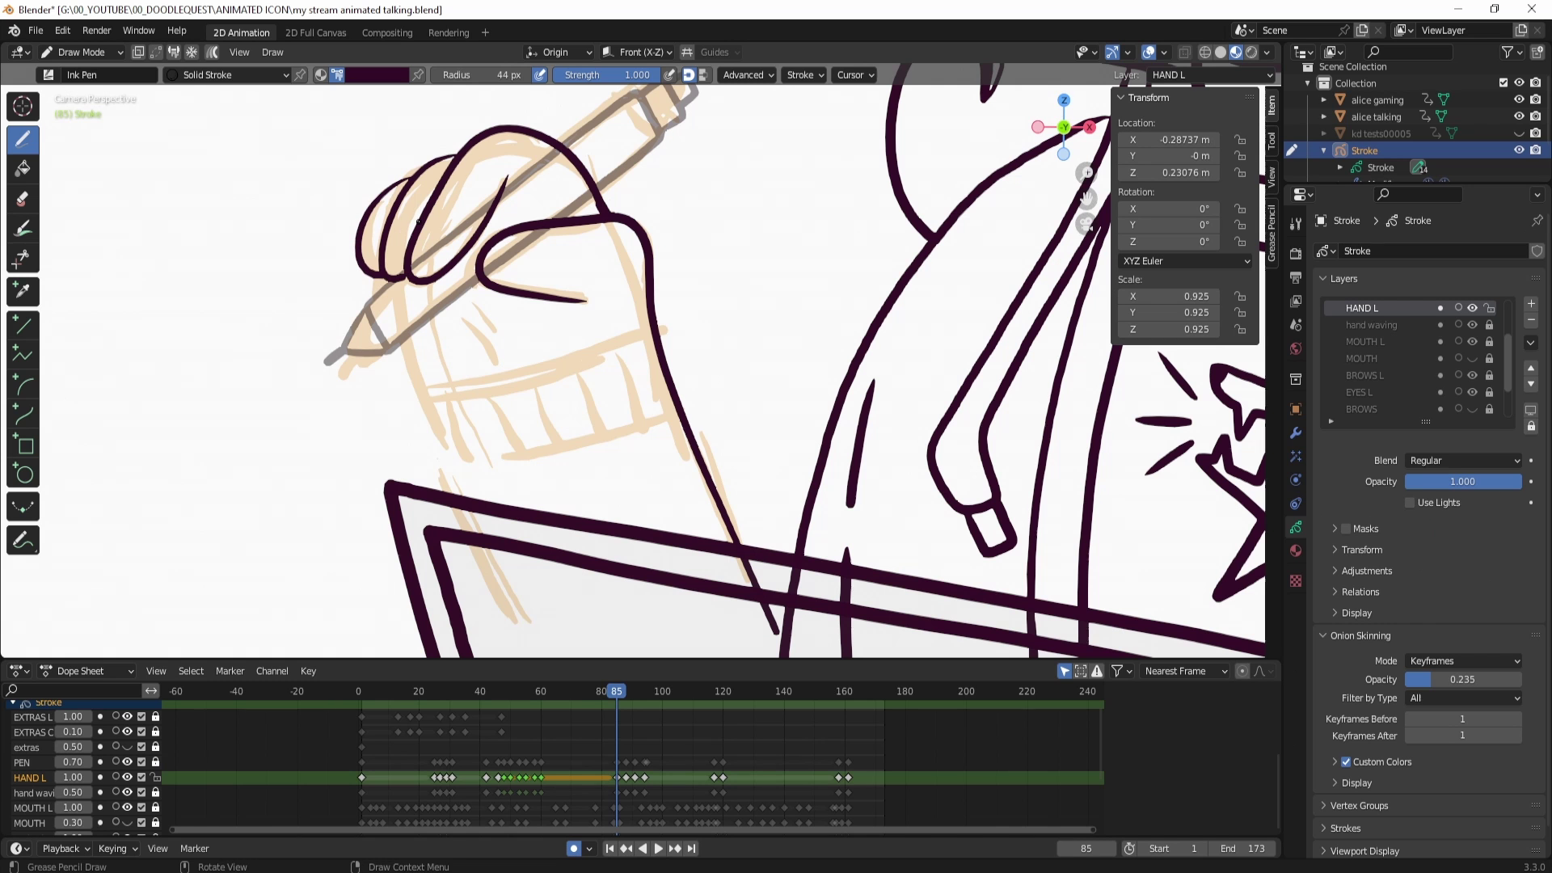
- Ink the forearm edges and curved cuff lines of the pen-holding hand at frame 85 on the HAND L layer
mouse_move(389, 282)
left_mouse_down("shift")
mouse_move(407, 367)
mouse_move(514, 620)
left_mouse_up("shift")
left_click_drag(776, 632, 513, 620, "shift")
left_click_drag(424, 397, 654, 337, "shift")
left_click_drag(447, 469, 491, 464, "shift")
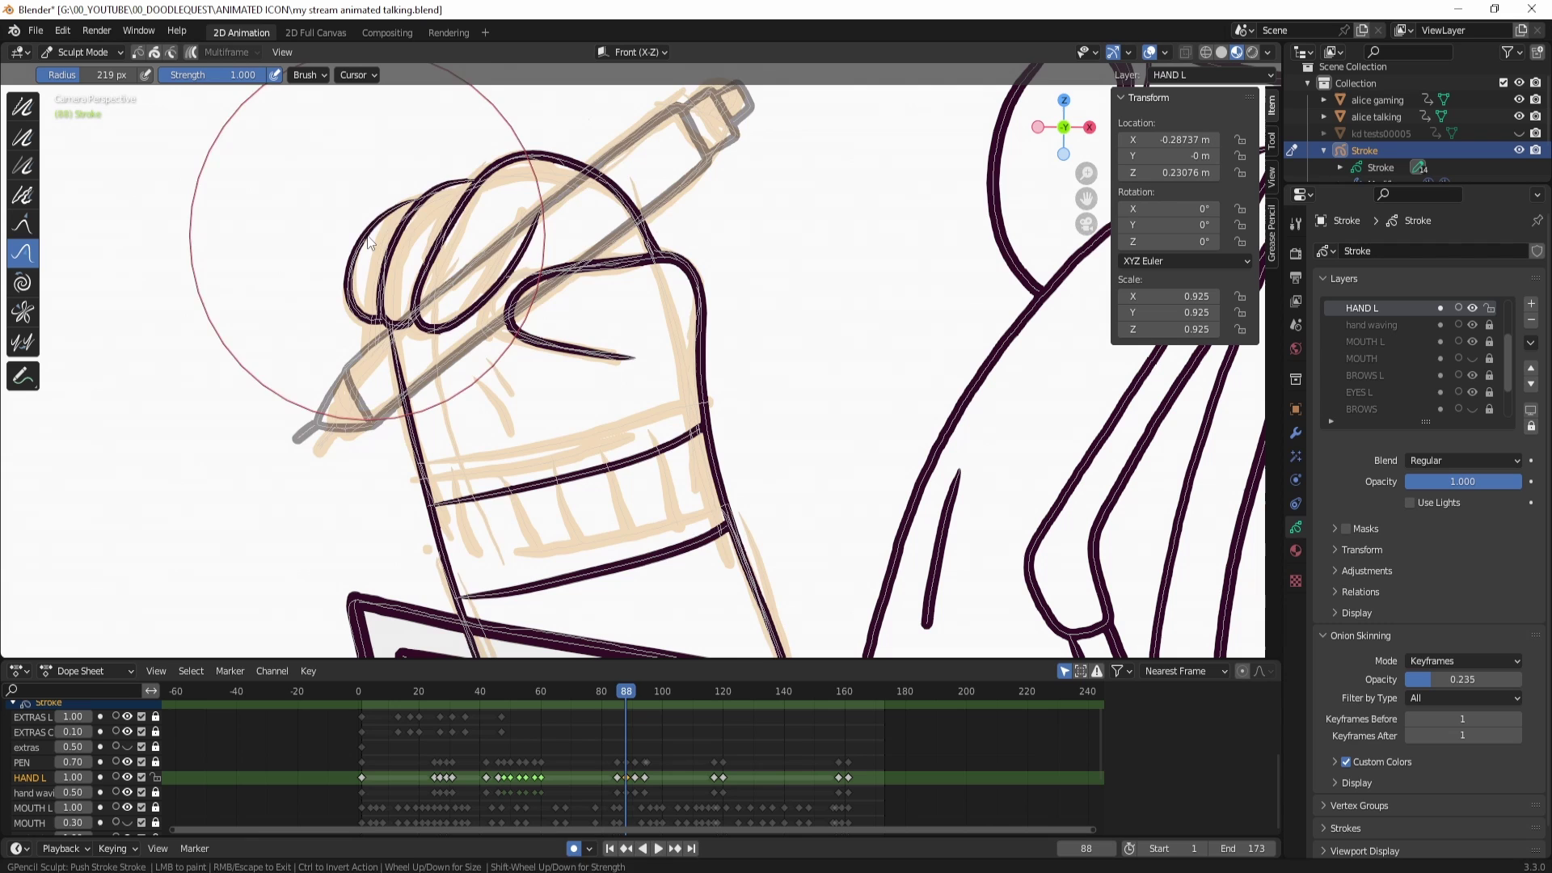
- Ink a finger of the pen-holding hand over the rough sketch at frame 91 on the HAND L layer
left_click(635, 688)
key("space")
left_click(644, 763)
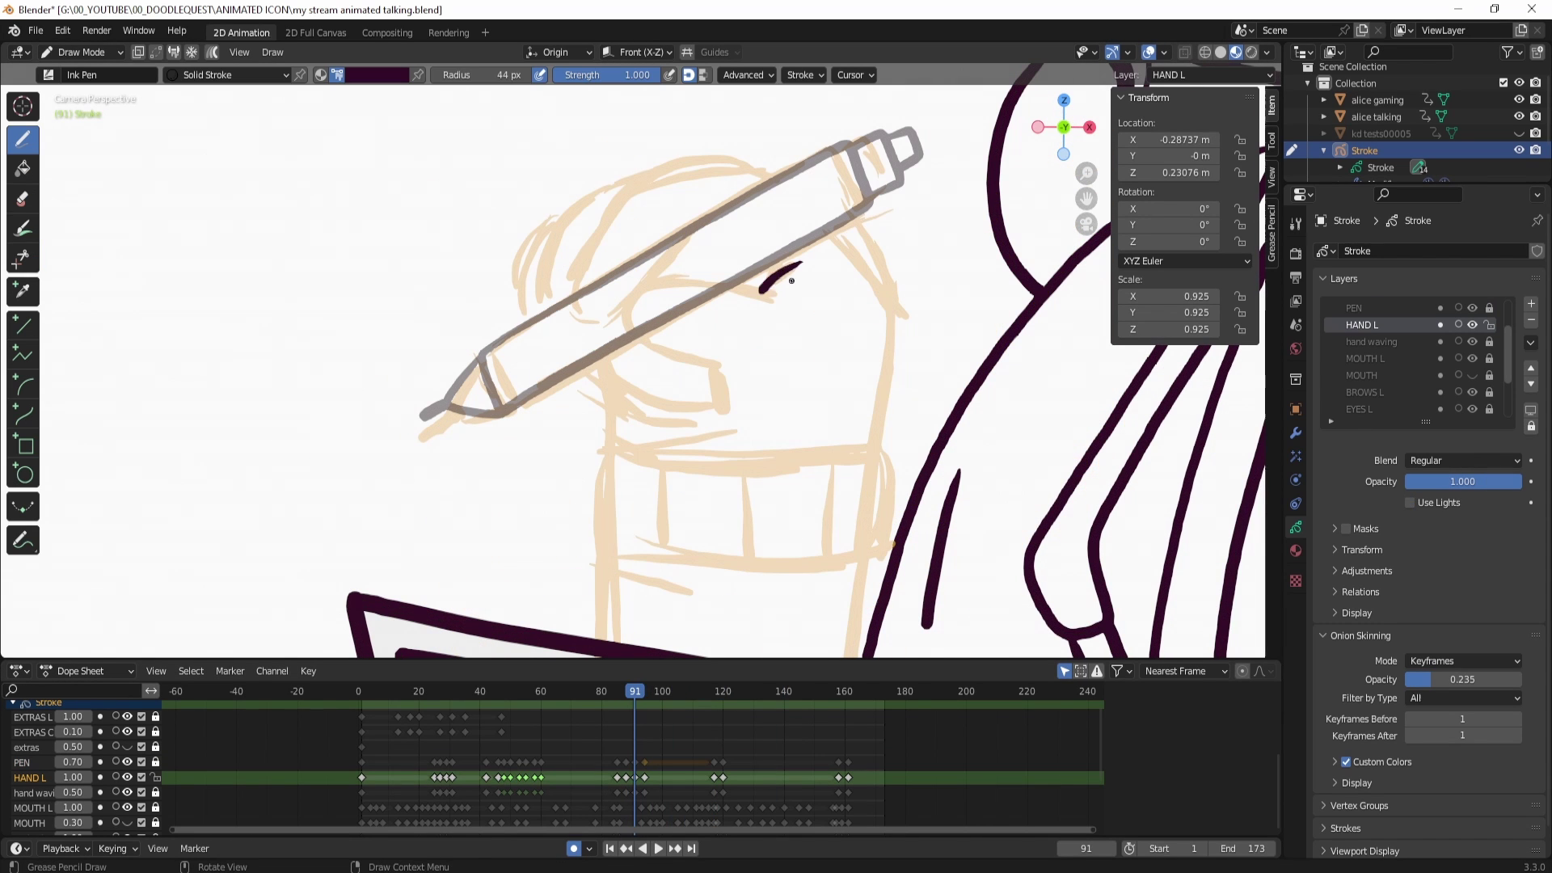
left_click_drag(794, 268, 725, 366)
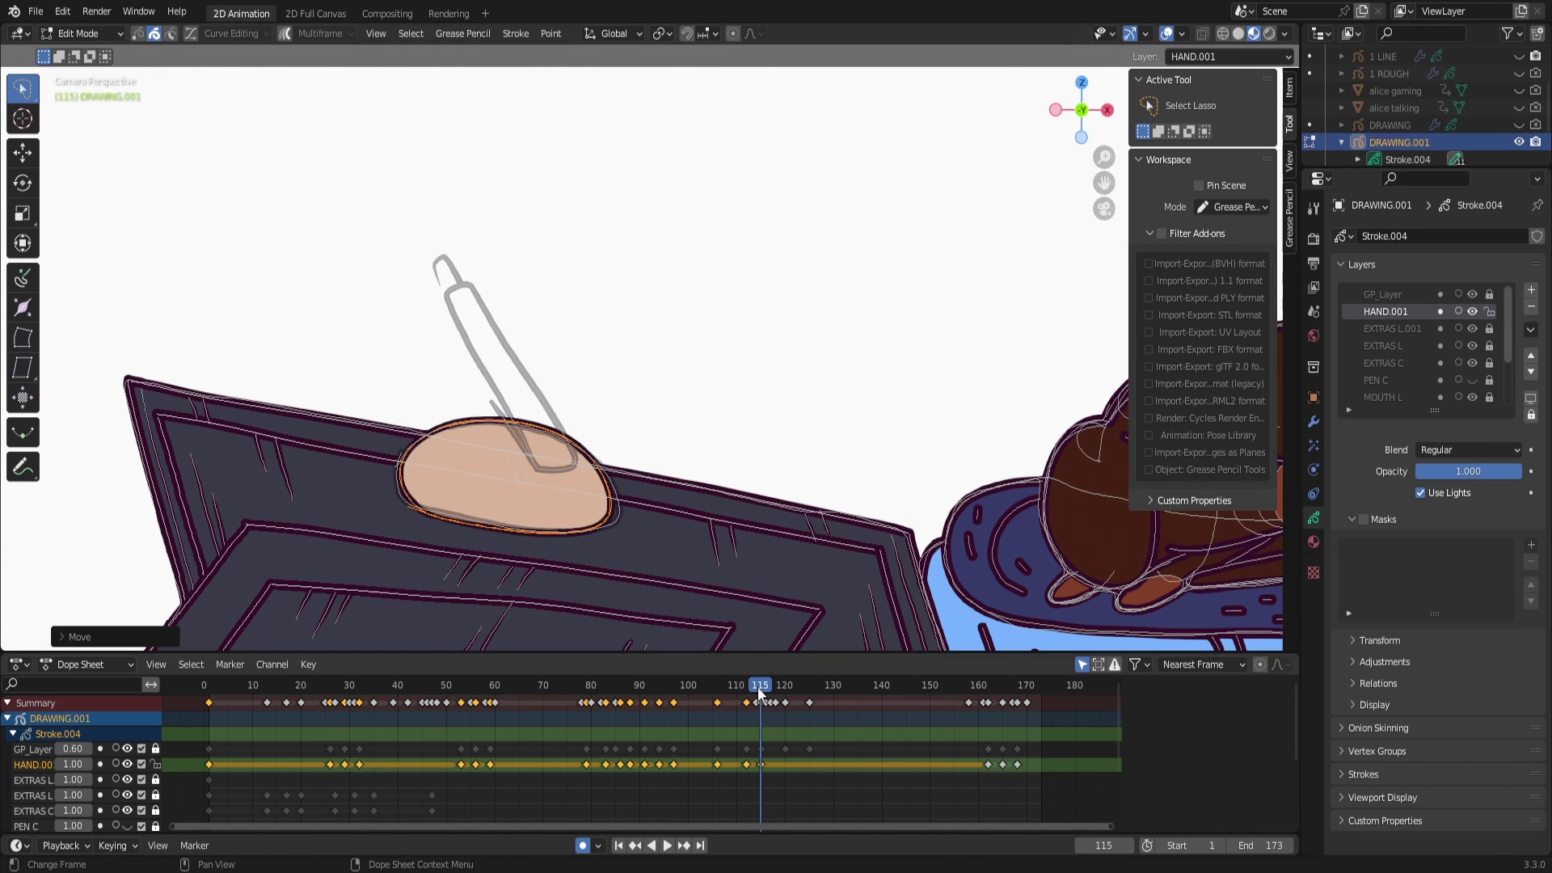
- Delete the HAND.001 keyframes from frame 162 to 168 and start moving the hand strokes
key("space")
left_click(987, 684)
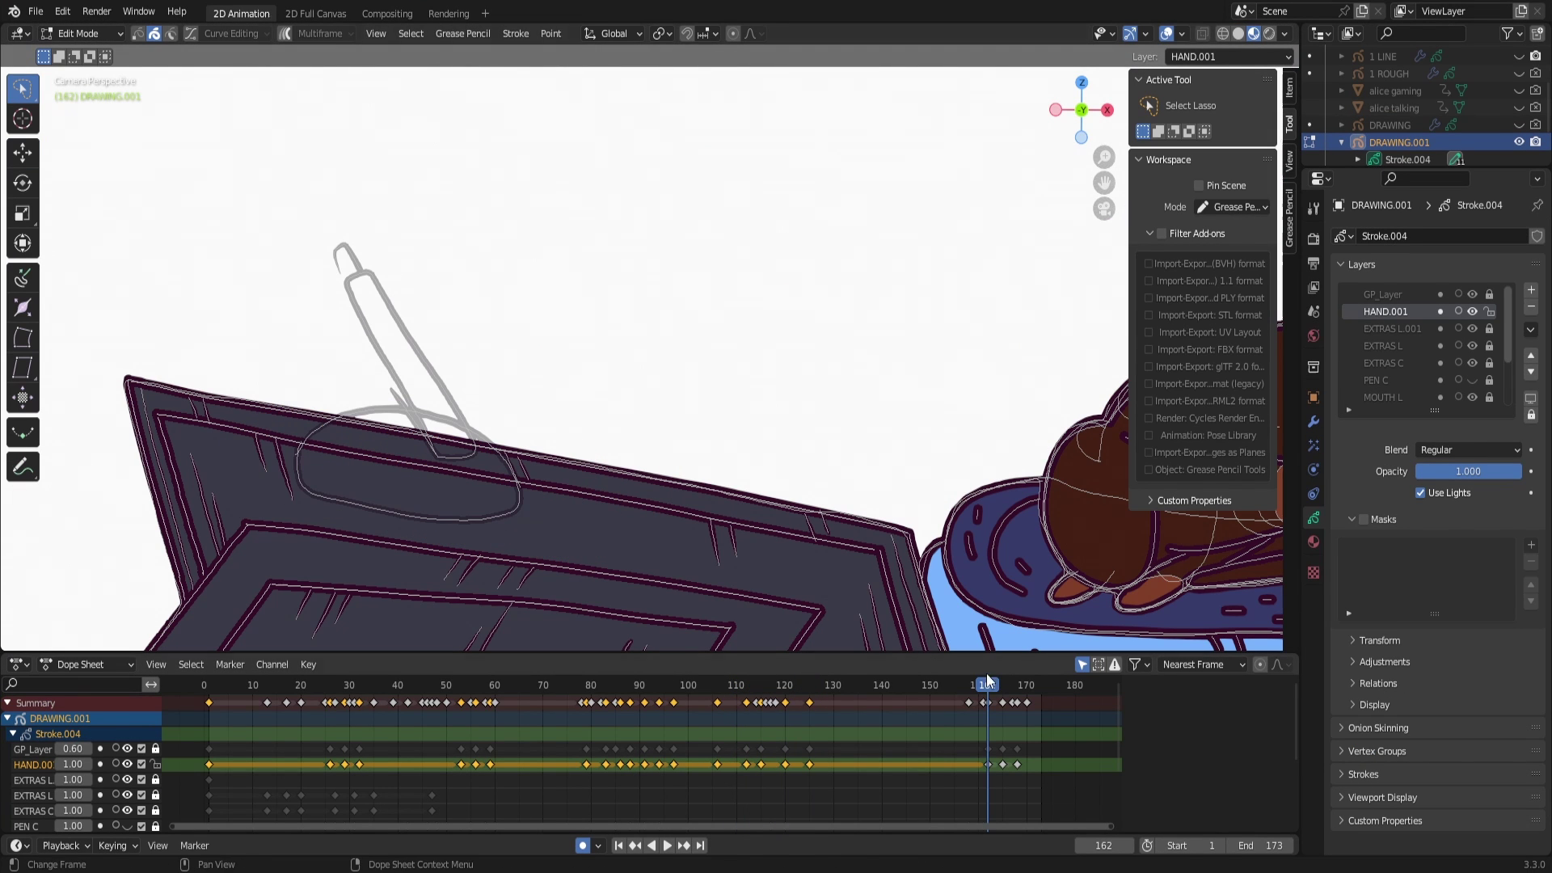
left_click_drag(964, 756, 1029, 771)
key("Delete")
key("g")
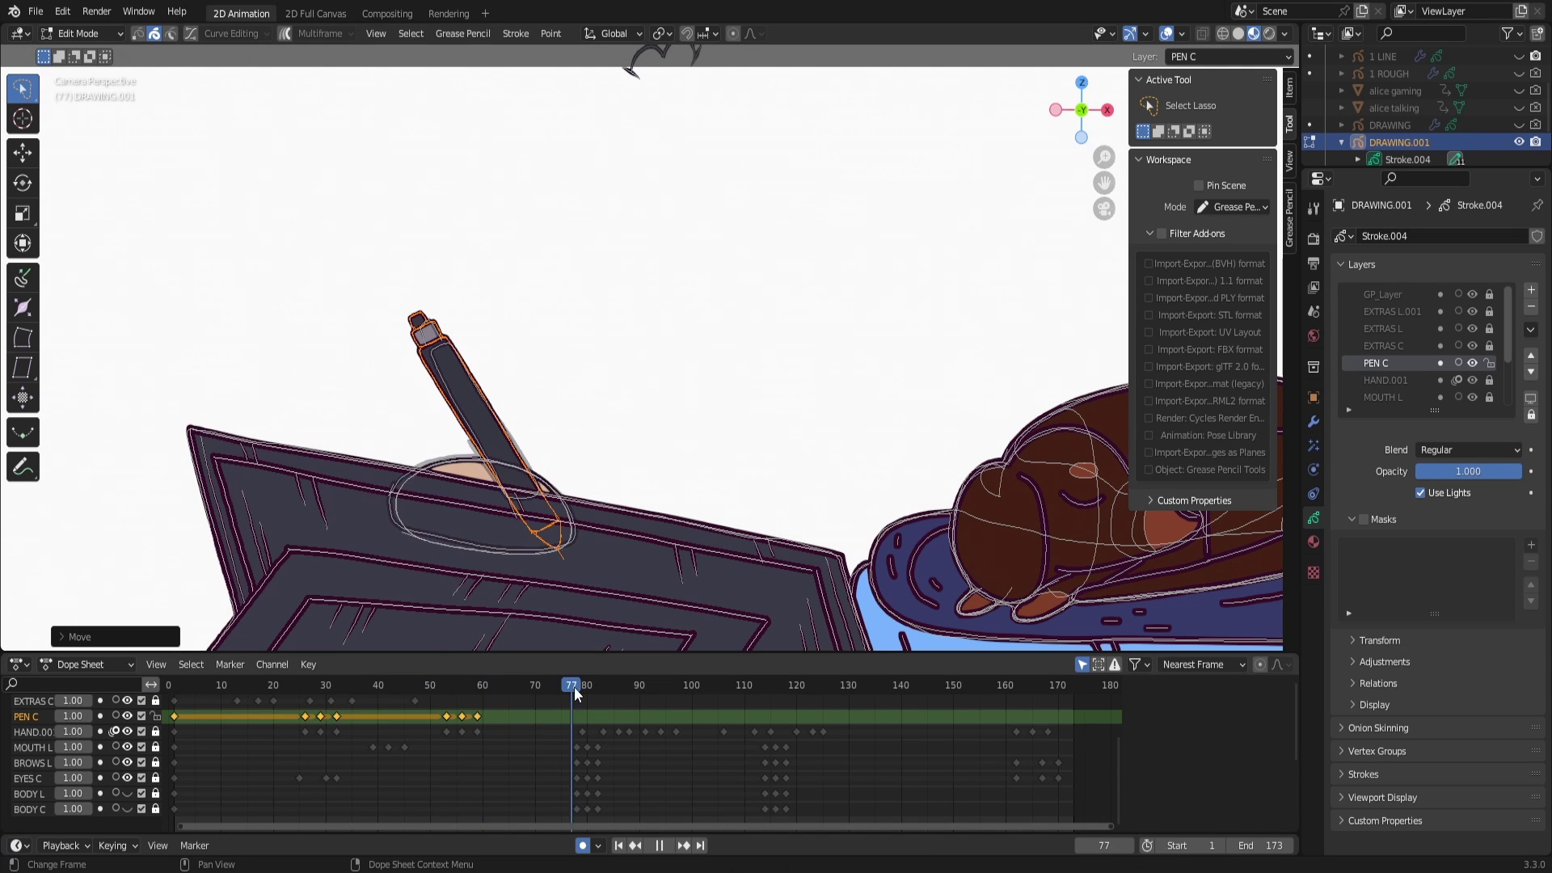
- Move the pen strokes on the PEN C layer to follow the hand in the frames from 77 onward
key("g")
mouse_move(574, 692)
left_mouse_down()
mouse_move(603, 686)
mouse_move(601, 700)
left_mouse_up()
left_click(593, 517)
key("g")
left_click(602, 491)
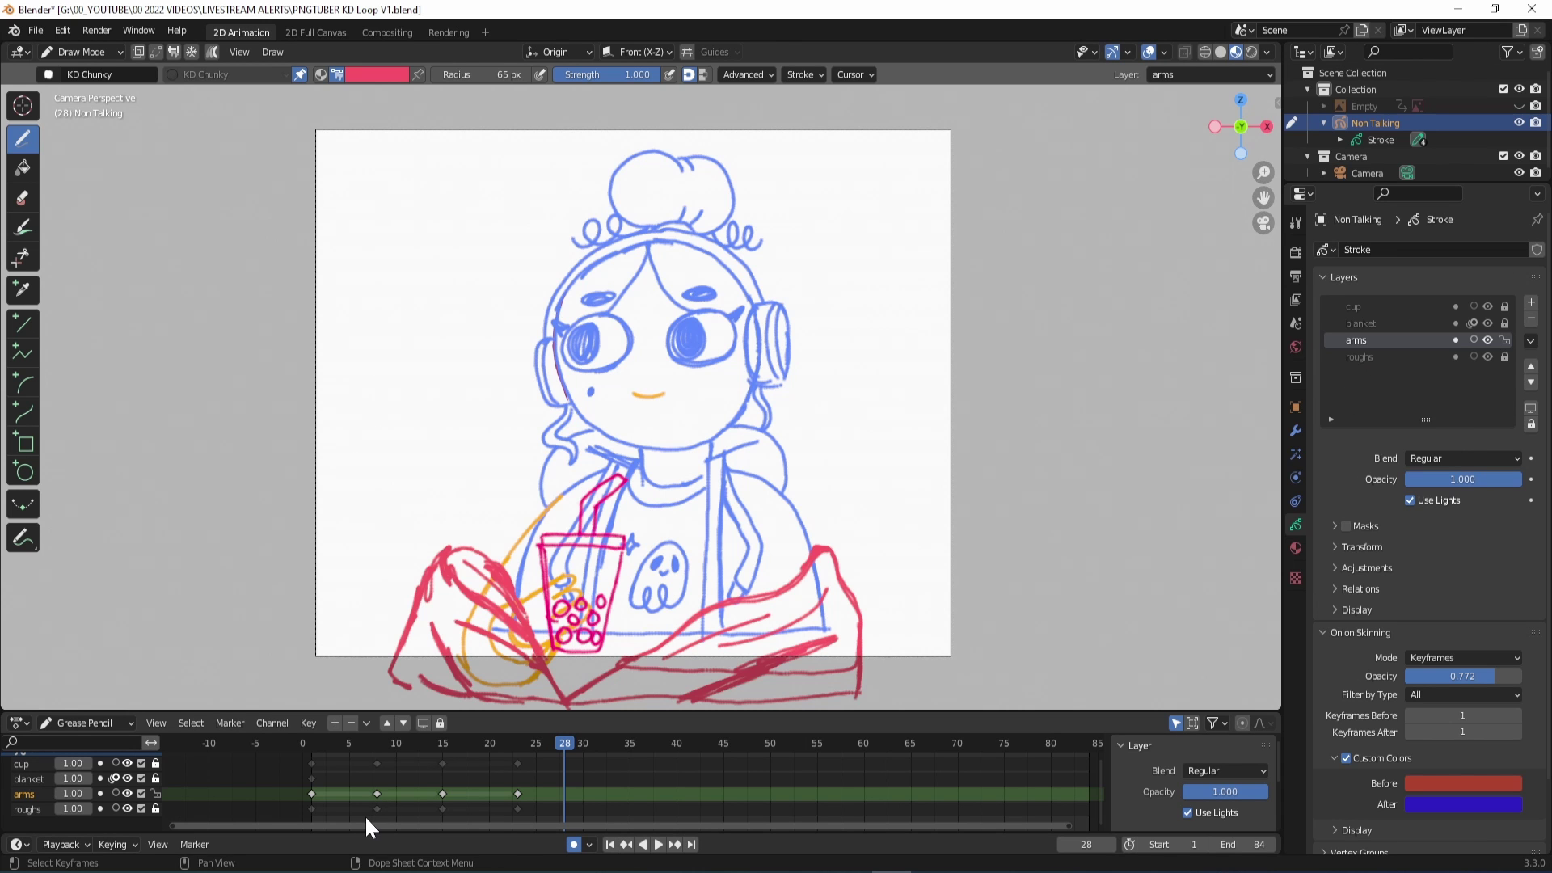
- Shift the arms keyframes after frame 1 to frames 16, 23 and 31, and unlock the roughs, blanket and cup layers
left_click_drag(365, 814, 592, 797)
left_click(156, 808)
left_click(156, 778)
left_click(156, 763)
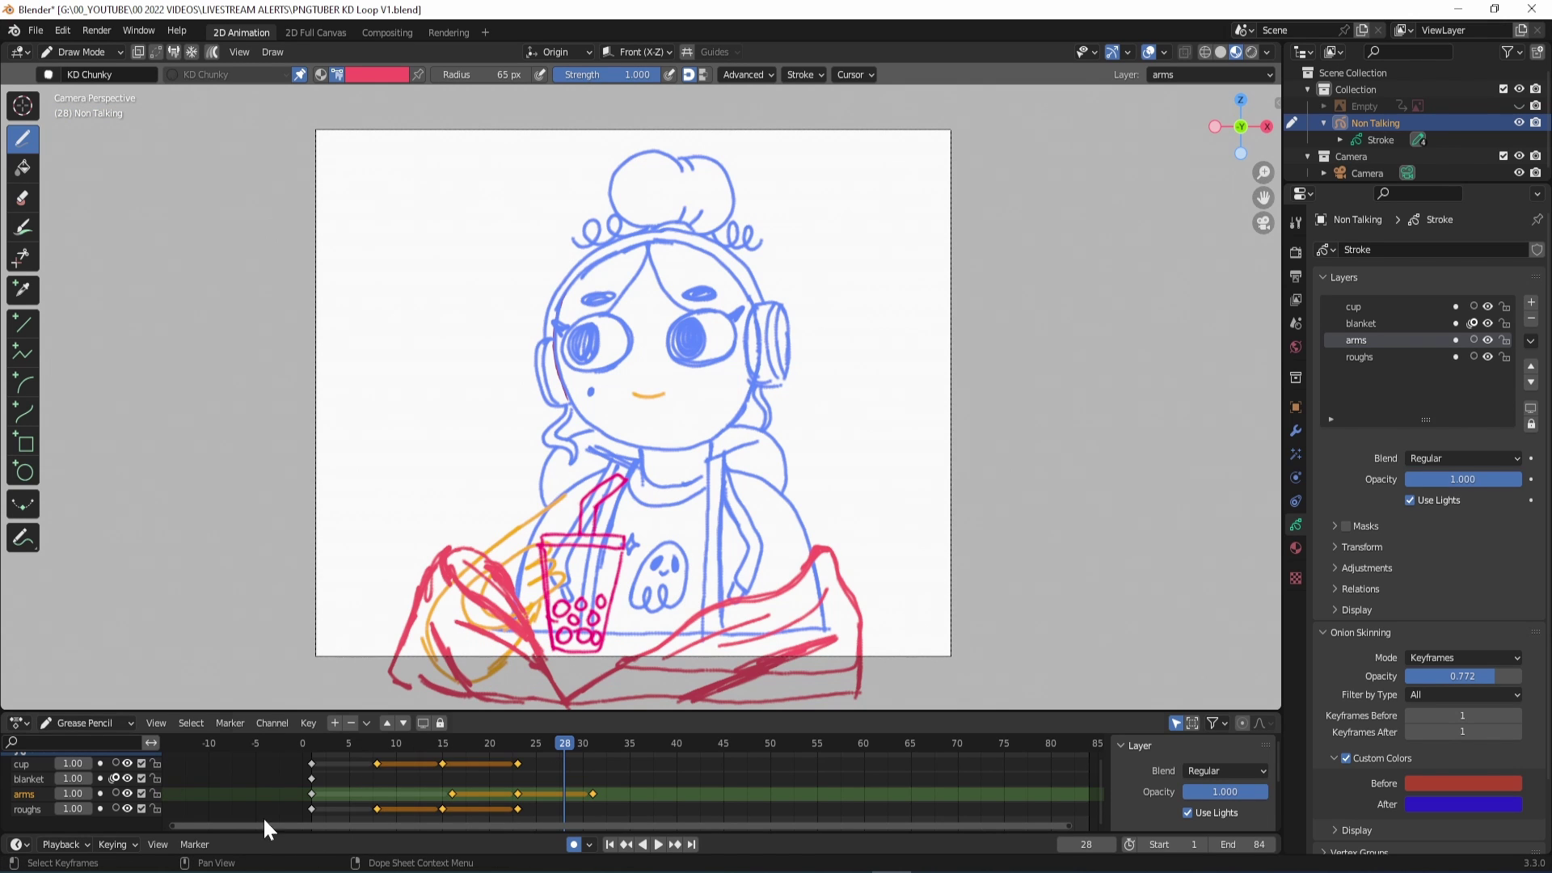
- Move the last roughs and cup keyframes later to line up with the arms keyframe around frame 31
left_click(517, 807)
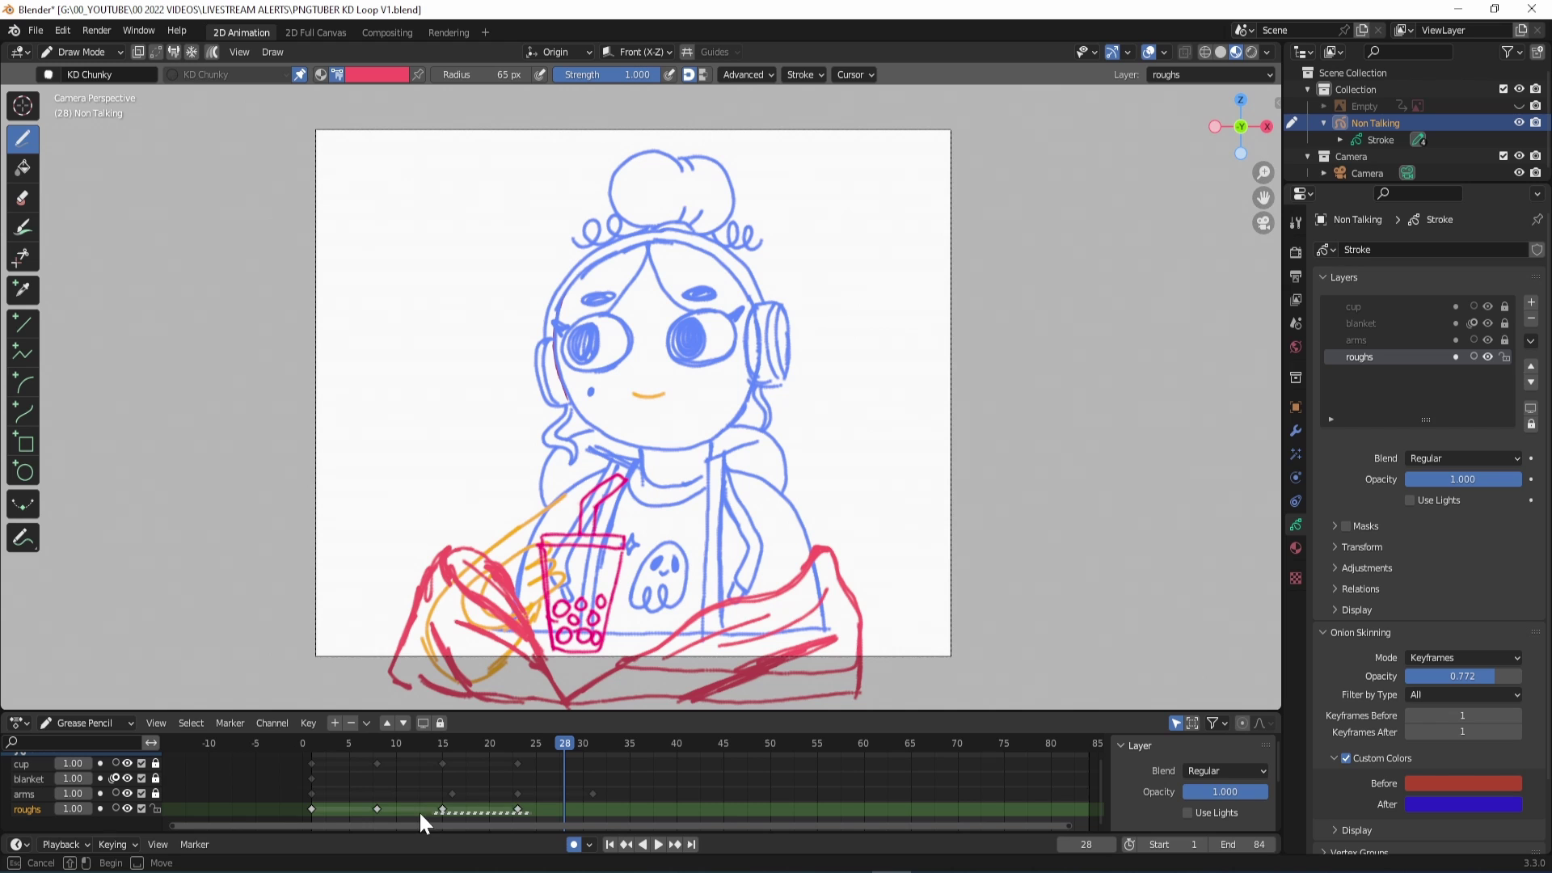
left_click_drag(518, 808, 593, 808)
left_click_drag(518, 764, 602, 767)
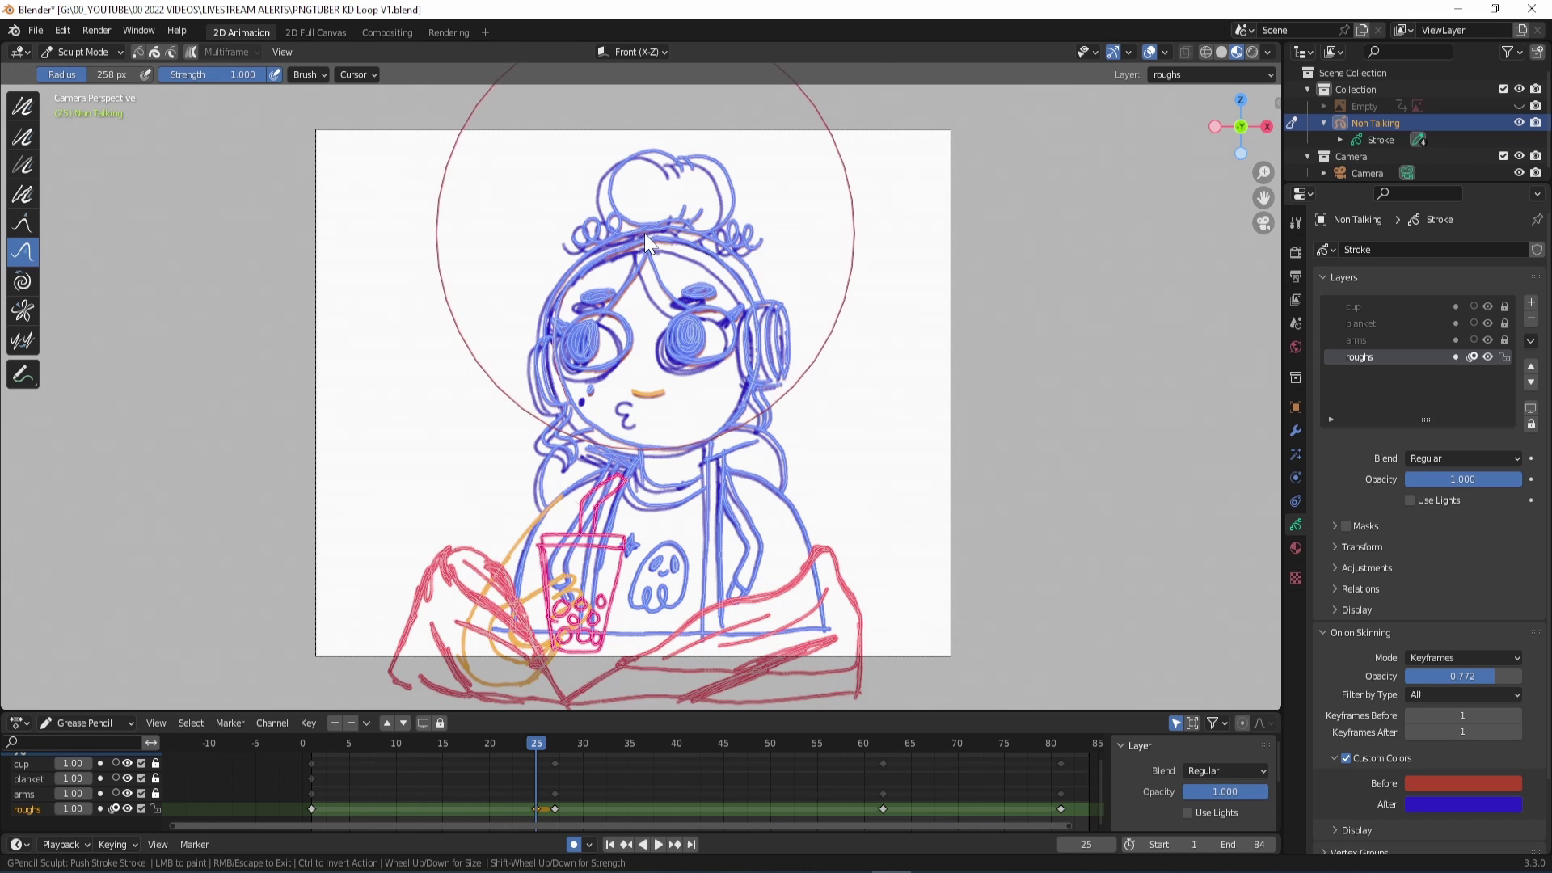
- Push the head strokes slightly upward at frame 25 and move that roughs keyframe to frame 22
left_click_drag(645, 235, 642, 230)
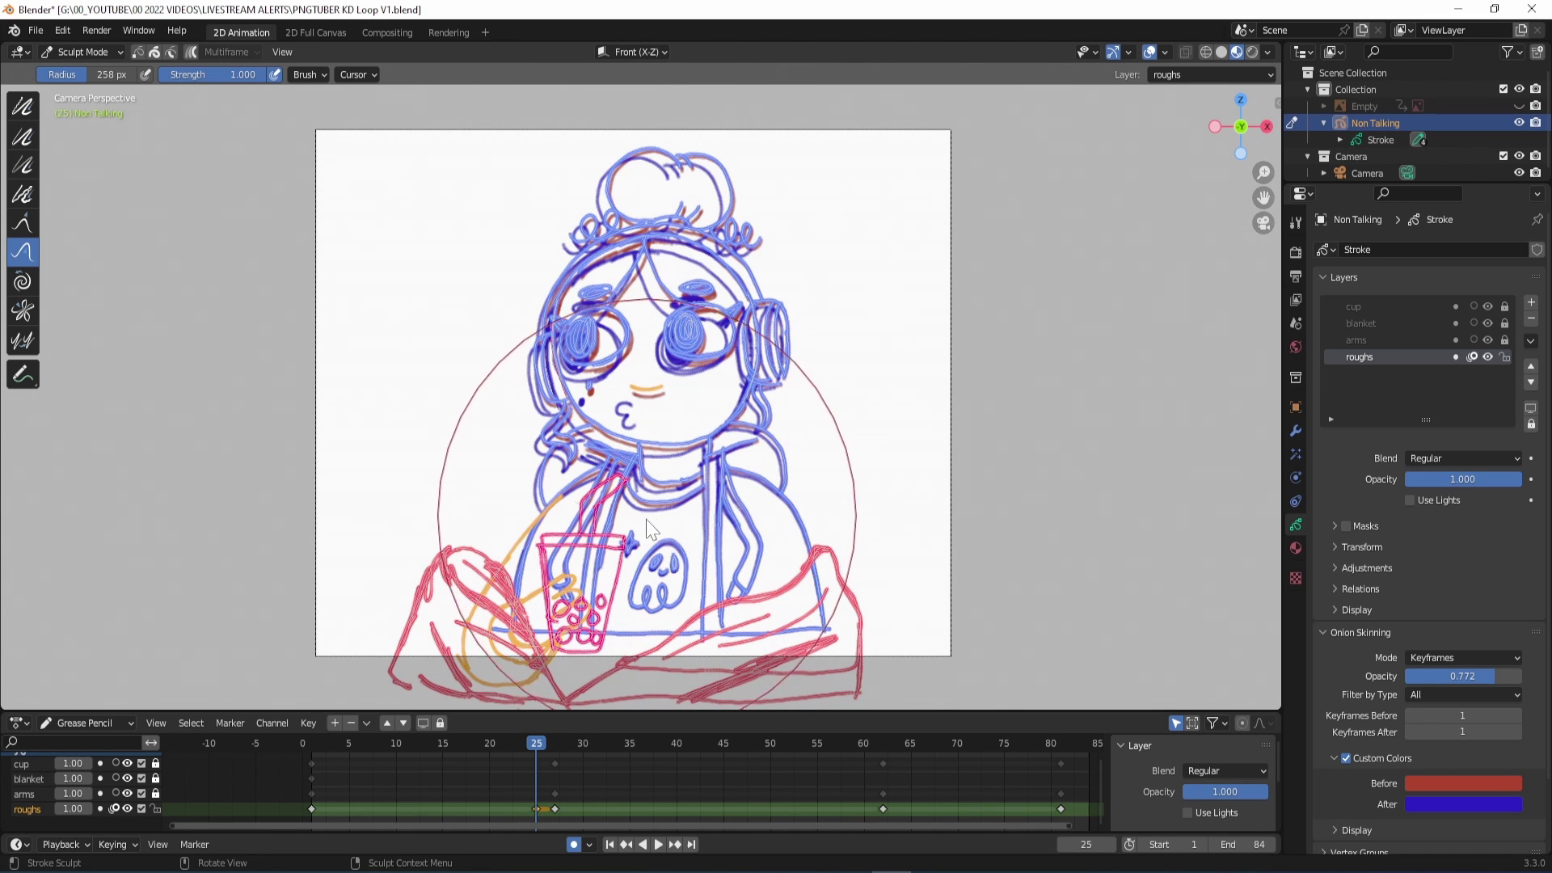
left_click_drag(536, 808, 509, 808)
- Duplicate the first roughs keyframe to frame 25
left_click(312, 808)
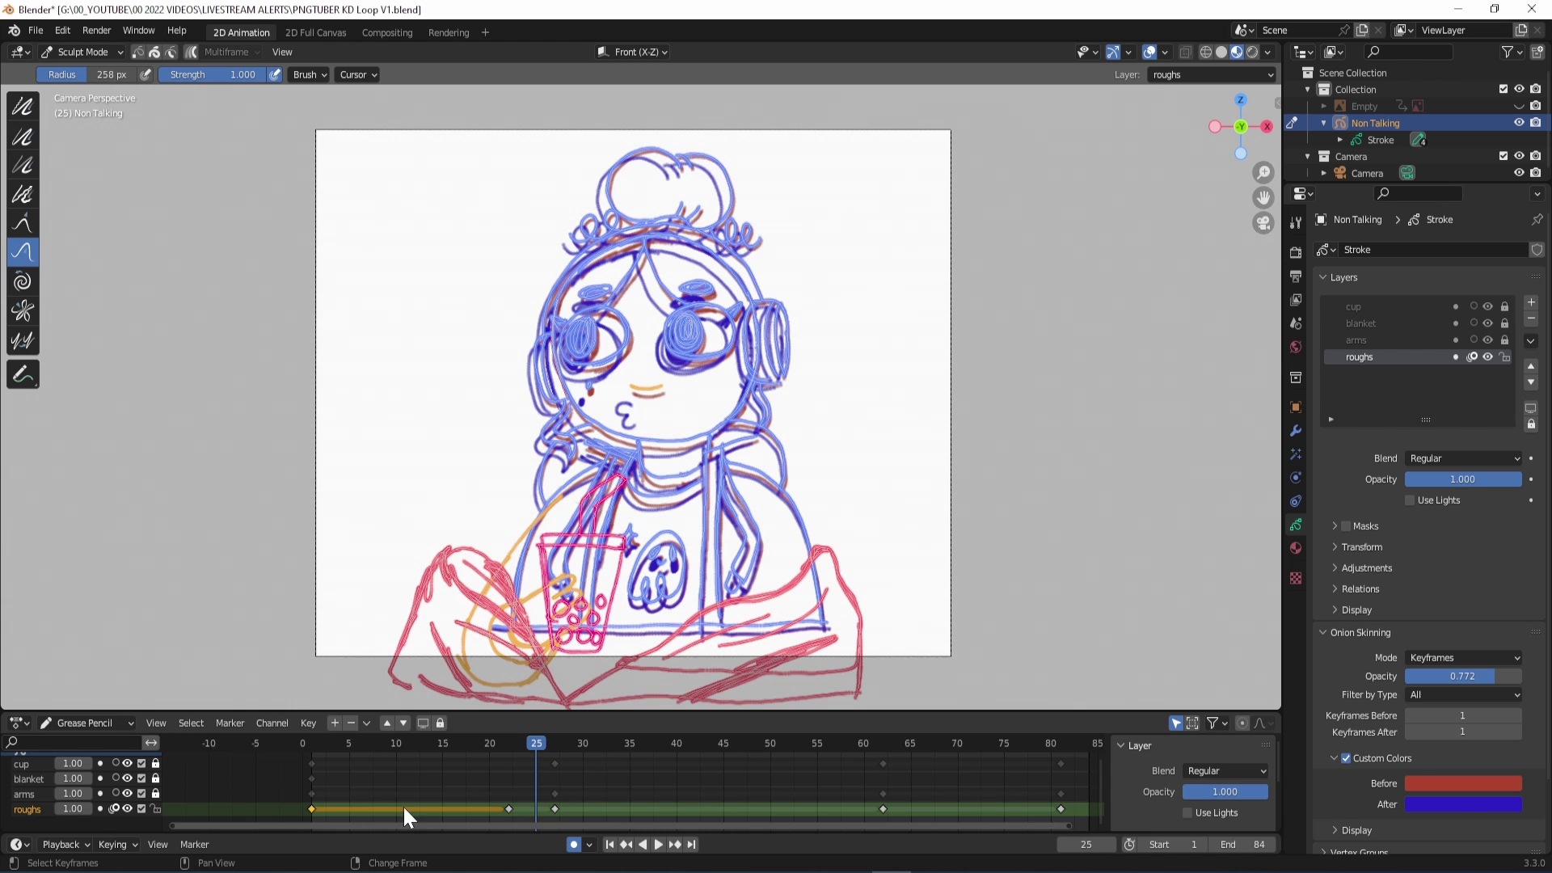
key("shift+d")
left_click(639, 802)
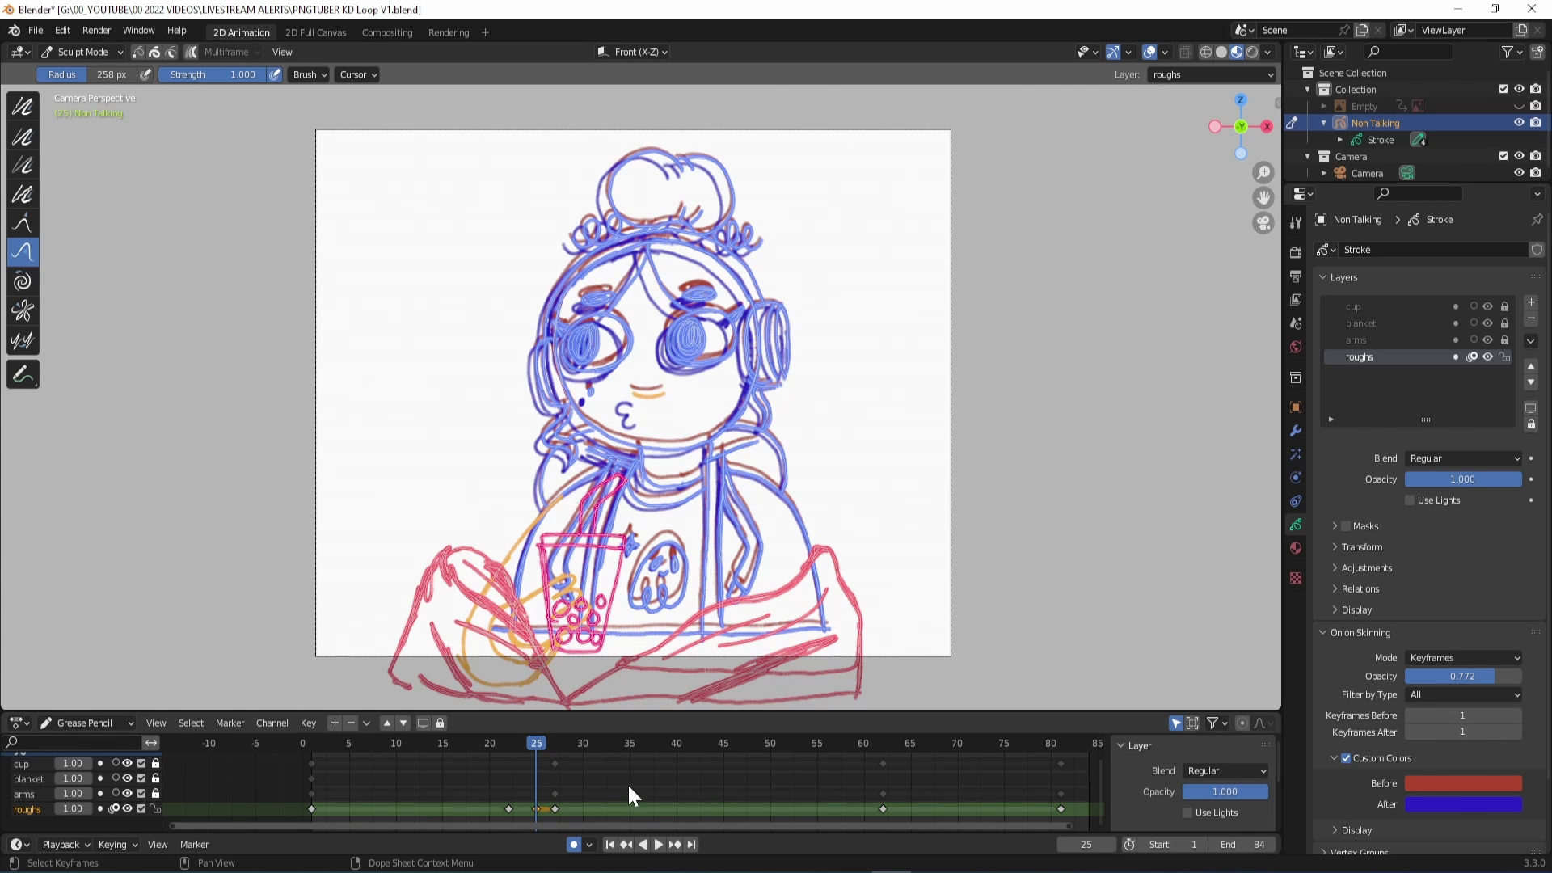
- Push the head and body strokes at frame 25 into an in-between pose leaning toward the cup
mouse_move(535, 740)
left_mouse_down()
mouse_move(560, 750)
mouse_move(537, 749)
left_mouse_up()
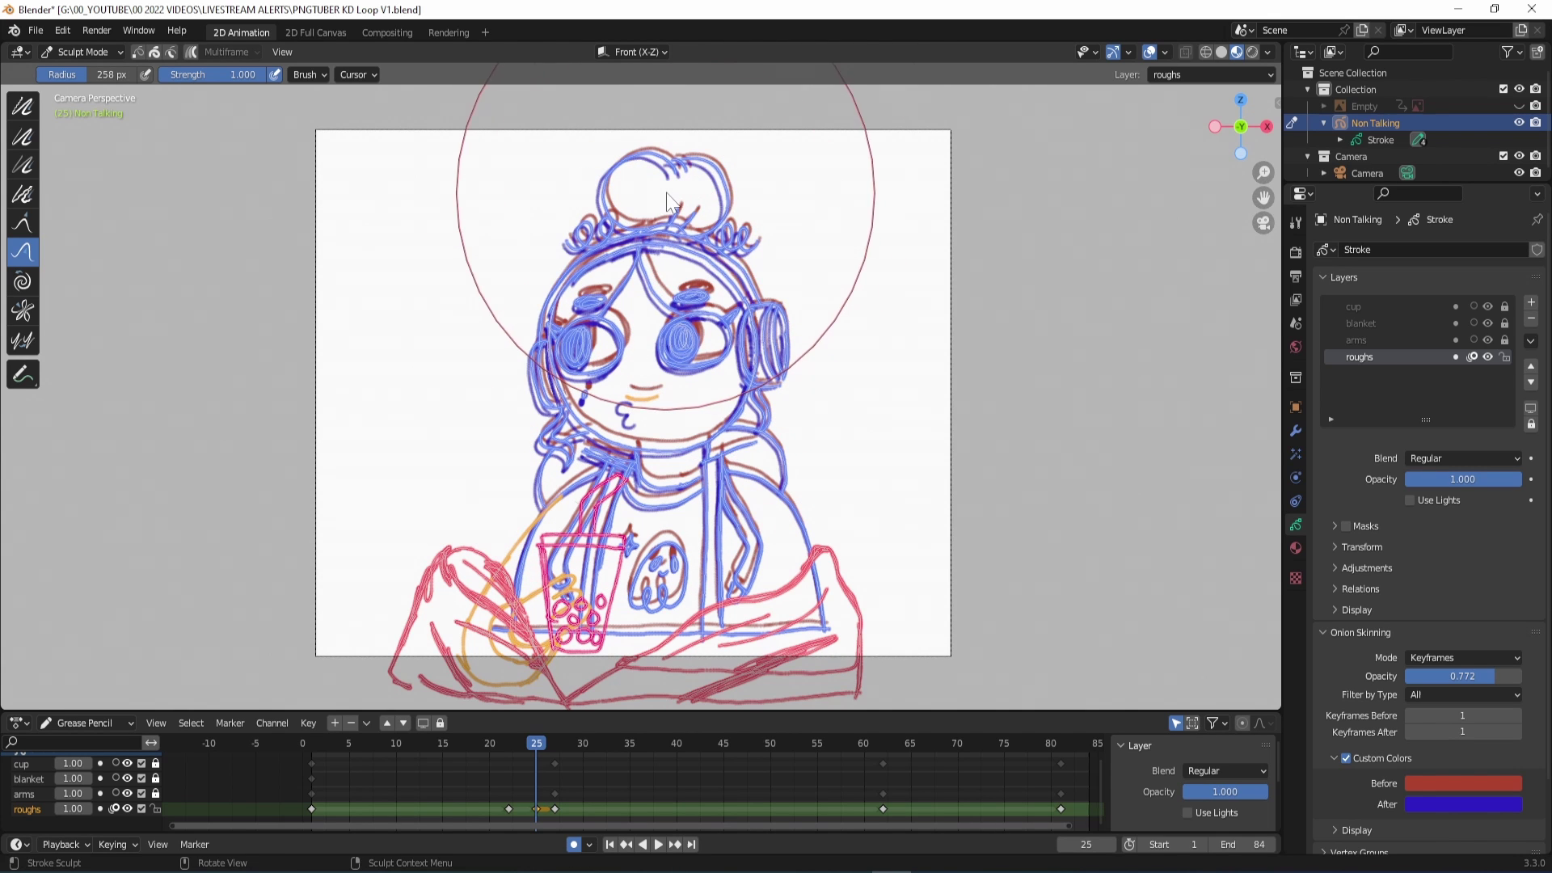
mouse_move(666, 193)
left_mouse_down()
mouse_move(763, 241)
mouse_move(784, 353)
mouse_move(778, 451)
mouse_move(620, 492)
left_mouse_up()
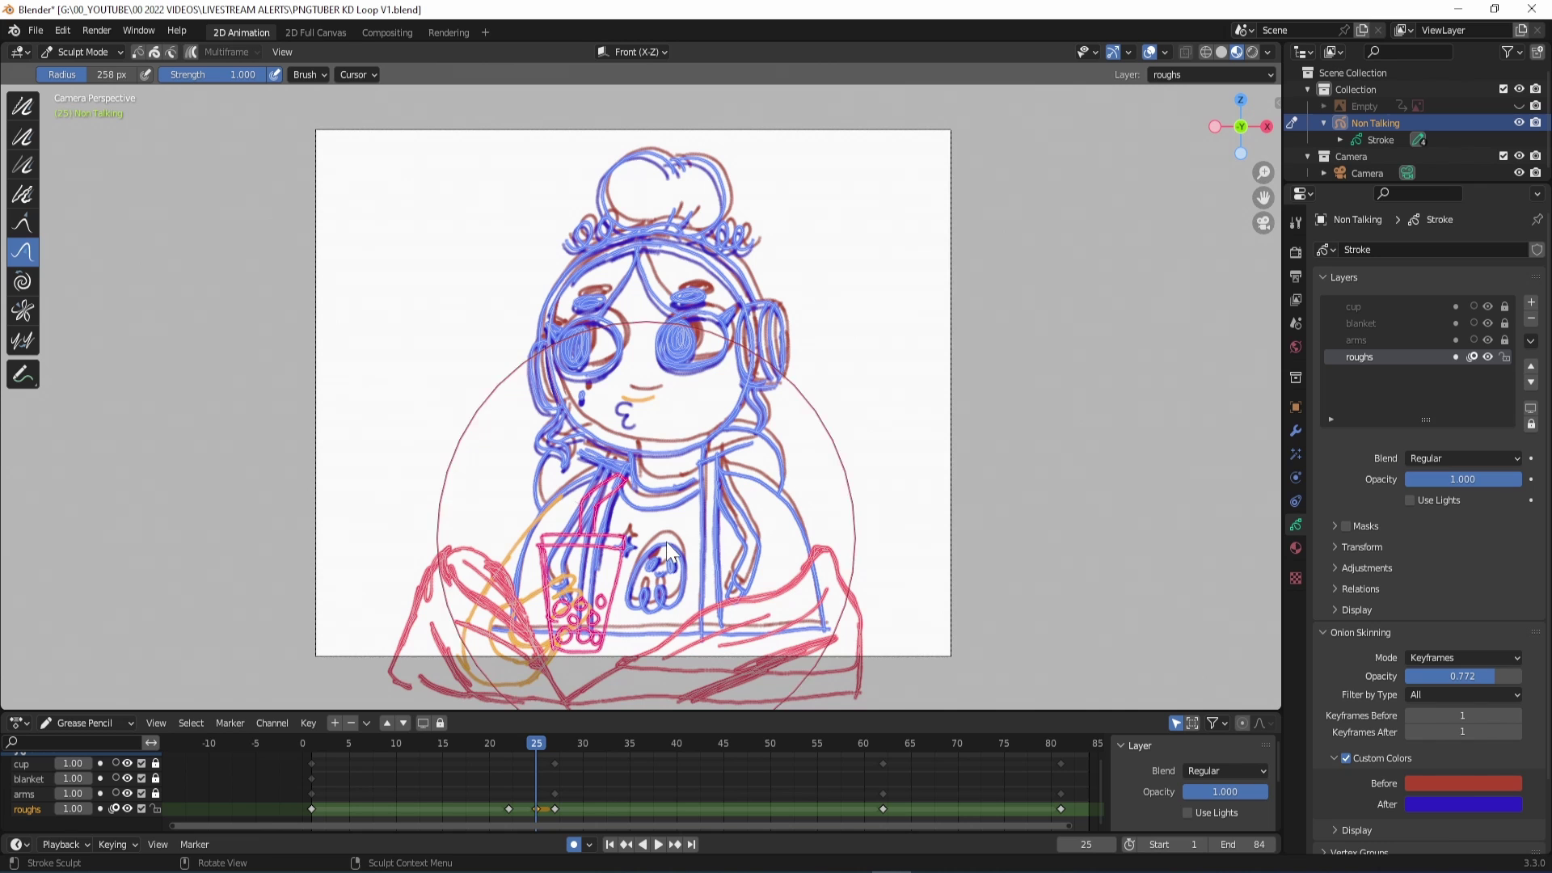
left_click_drag(752, 558, 809, 594)
- Play and scrub through the drinking motion around frames 24 to 53 to check its timing
key("space")
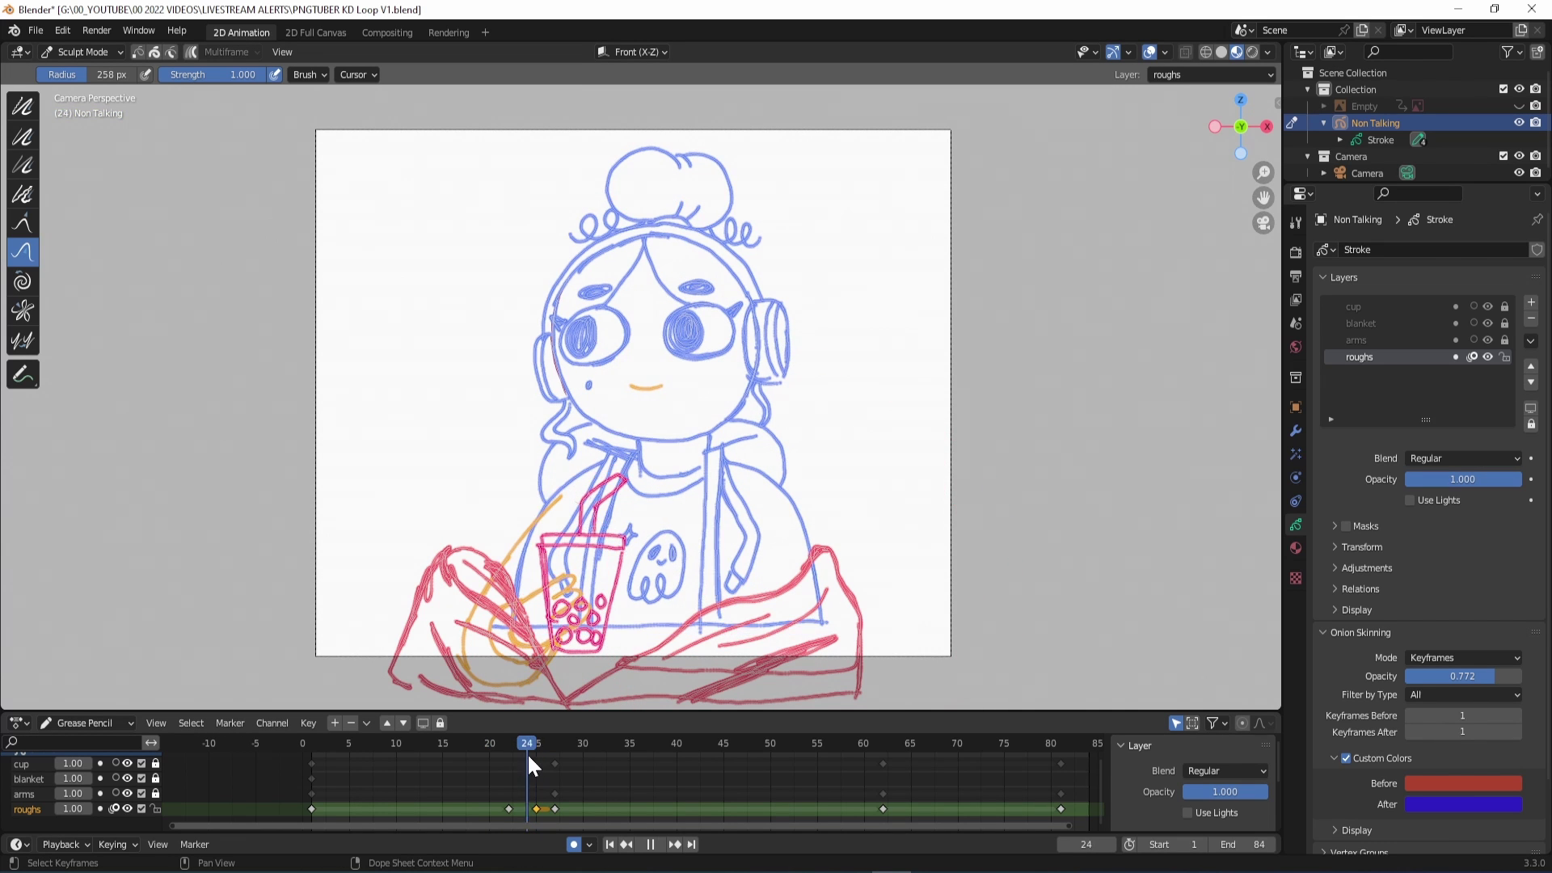
mouse_move(539, 764)
left_mouse_down()
mouse_move(526, 766)
mouse_move(544, 769)
left_mouse_up()
left_click(650, 848)
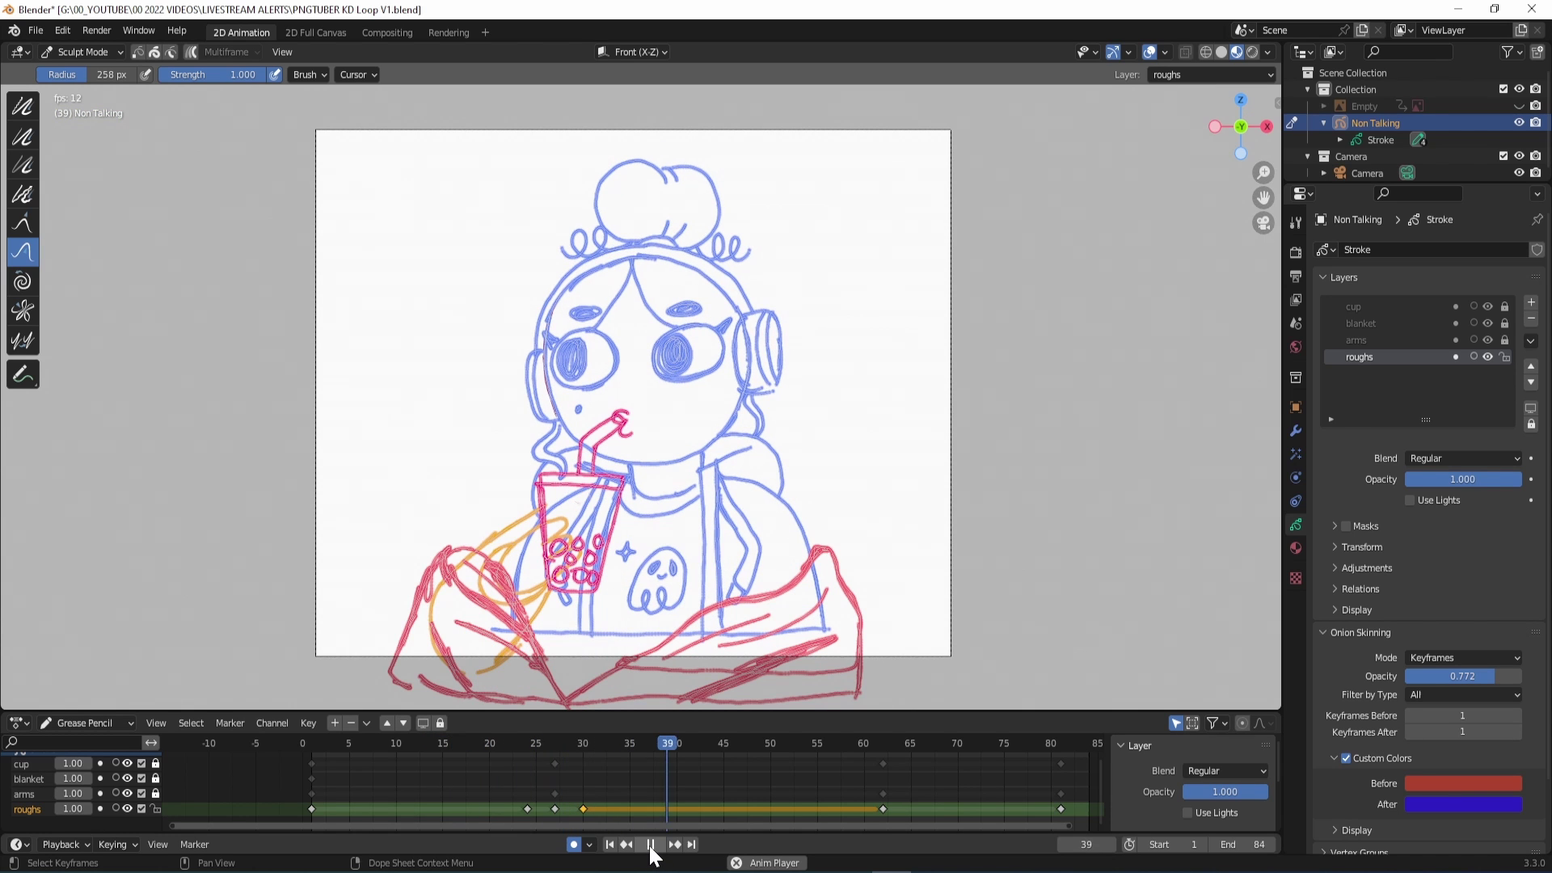
left_click(650, 848)
left_click_drag(569, 746, 582, 754)
left_click(573, 742)
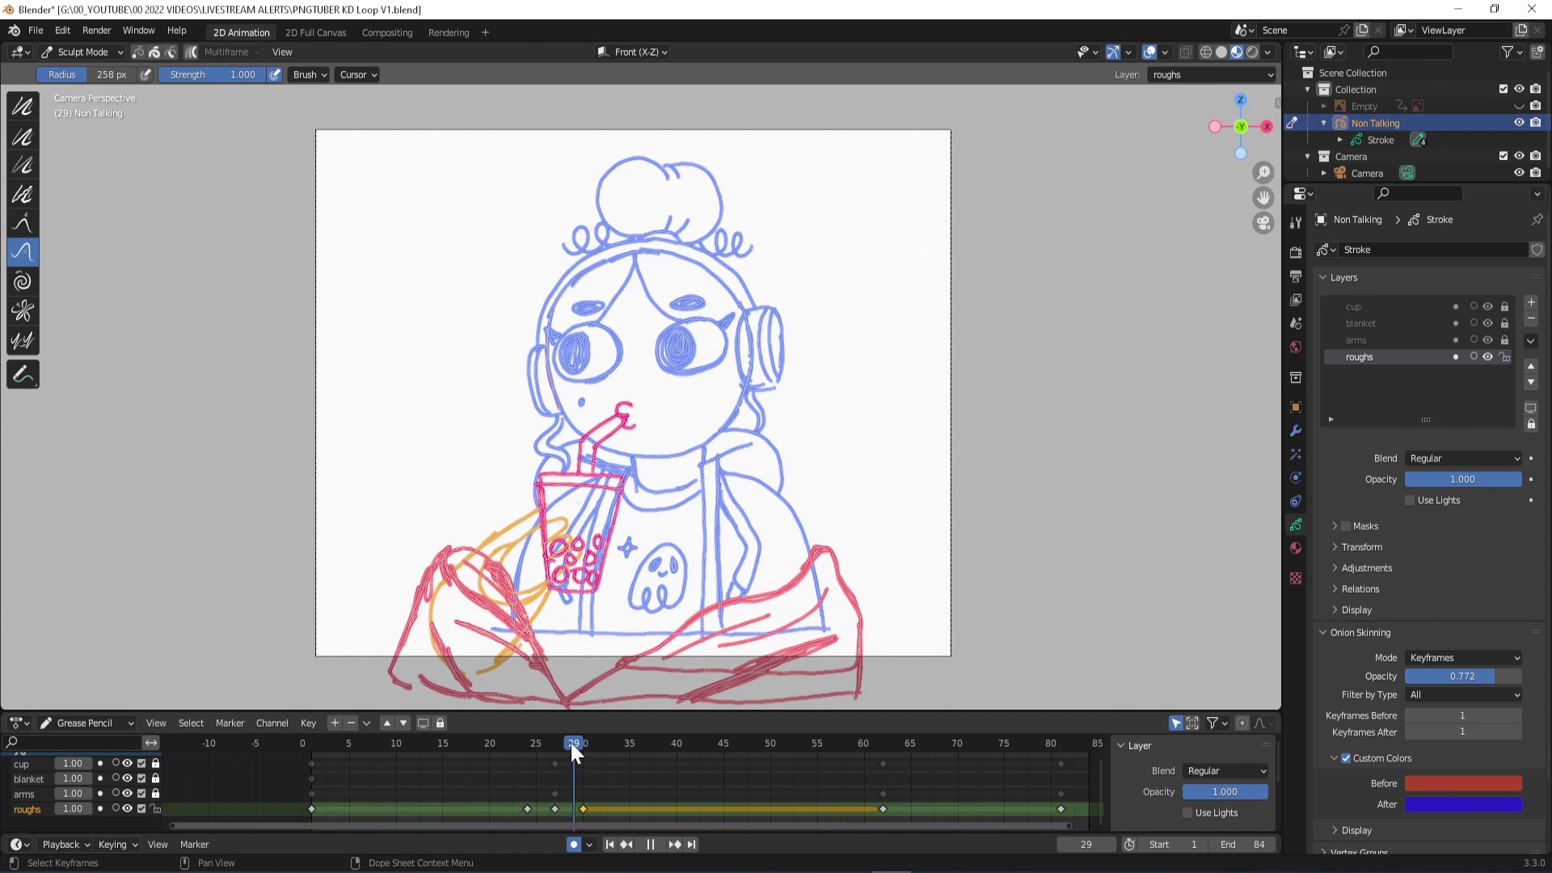
left_click_drag(533, 792, 670, 794)
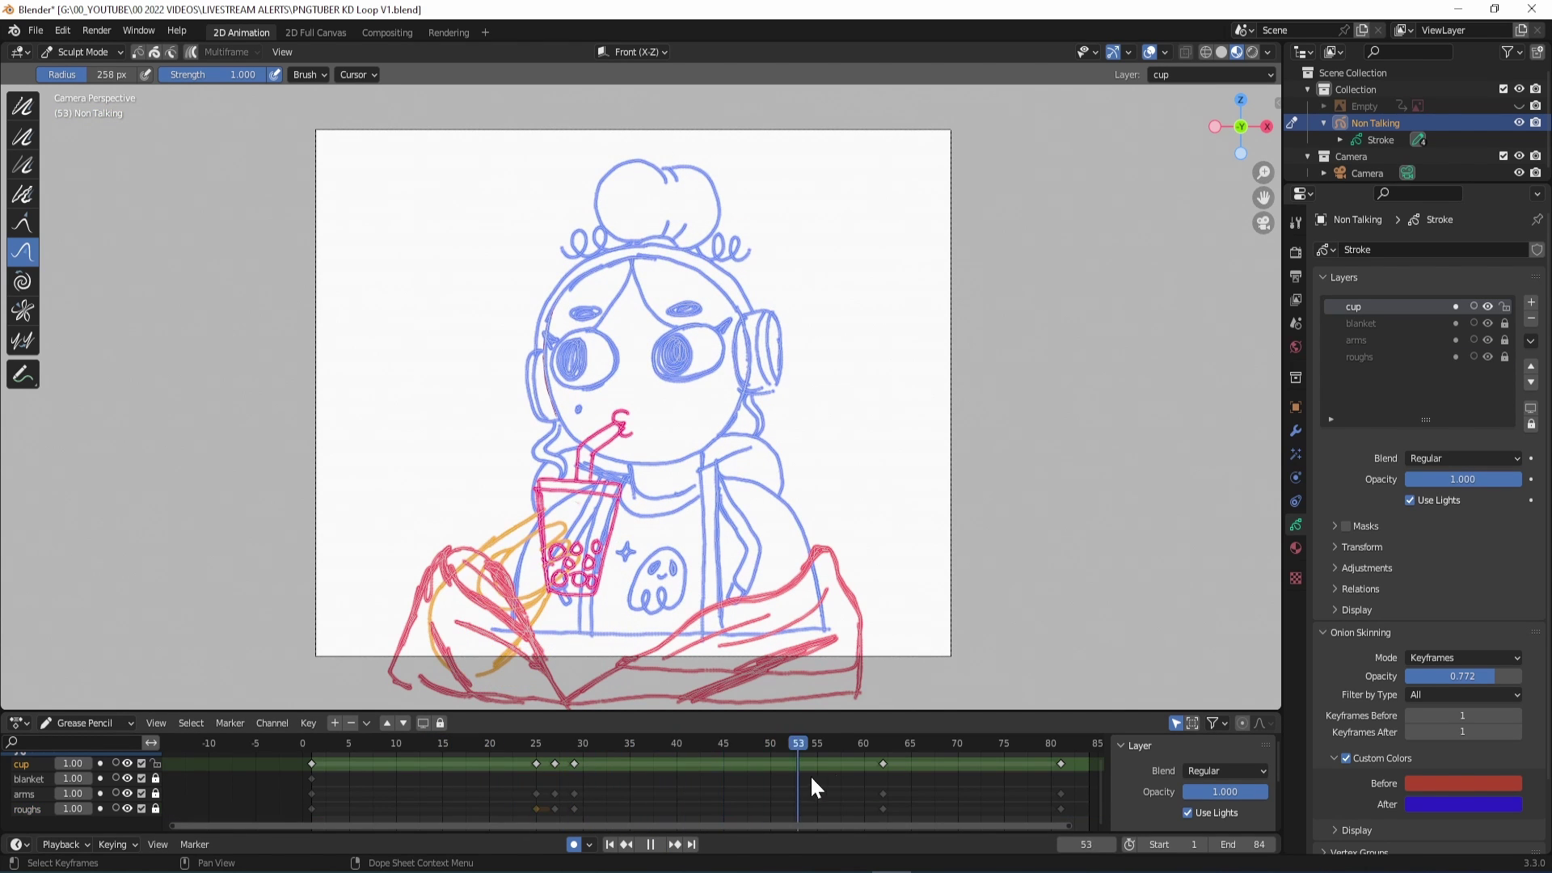
- Duplicate the first roughs keyframe to frame 60
mouse_move(810, 774)
left_mouse_down()
mouse_move(894, 769)
mouse_move(487, 808)
left_mouse_up()
left_click(879, 744)
left_click(312, 808)
key("shift+d")
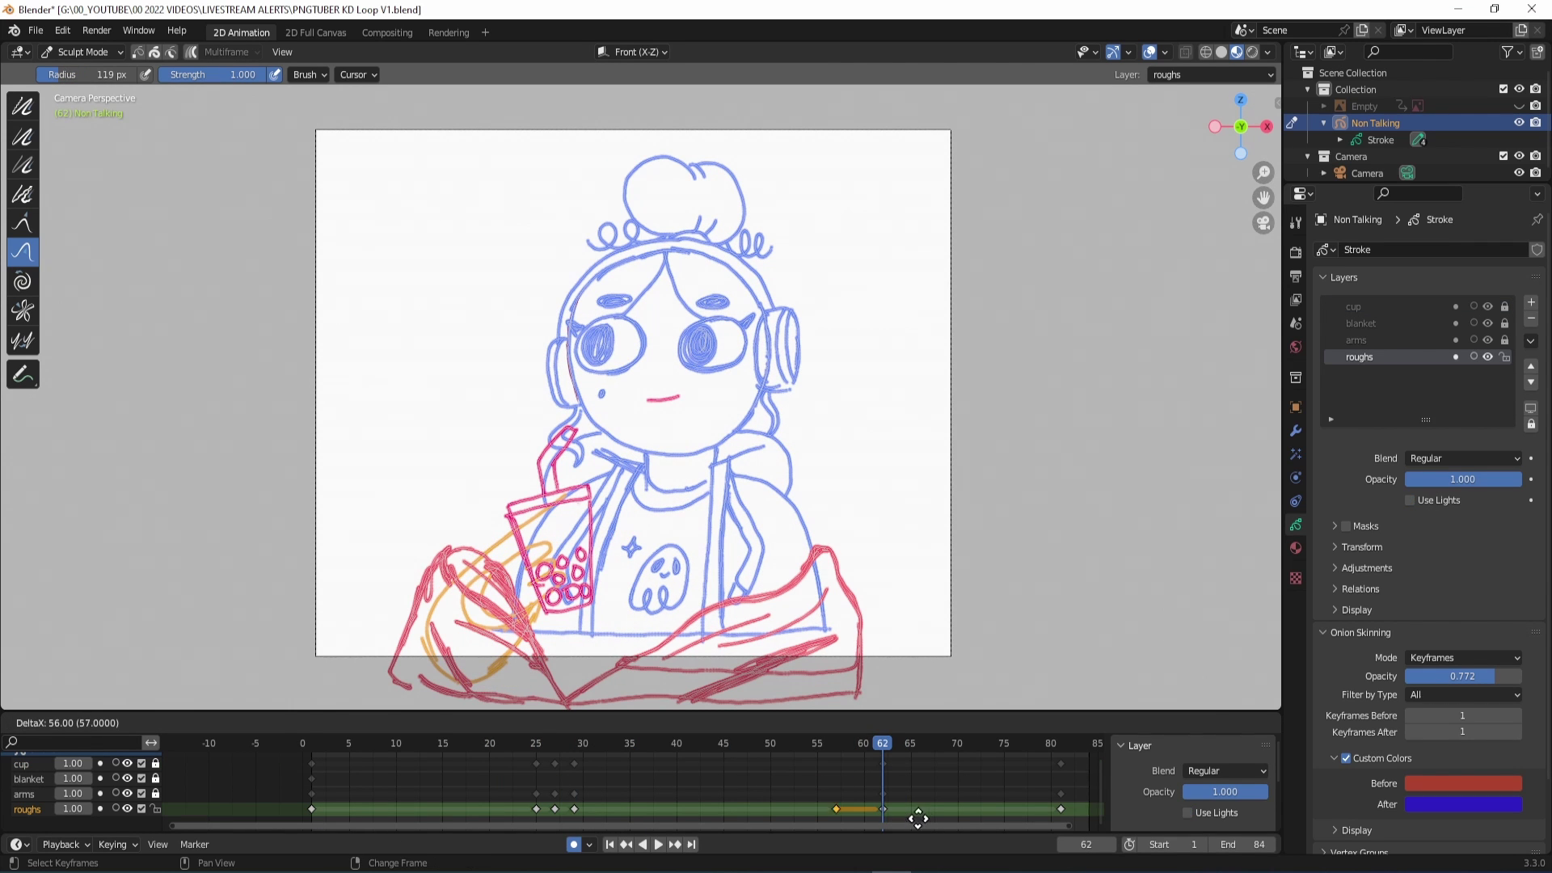
left_click(944, 810)
- Scrub and play the roughs around frames 58 to 62 to check the head's return from the cup
left_click_drag(863, 743, 841, 811)
left_click_drag(870, 743, 871, 745)
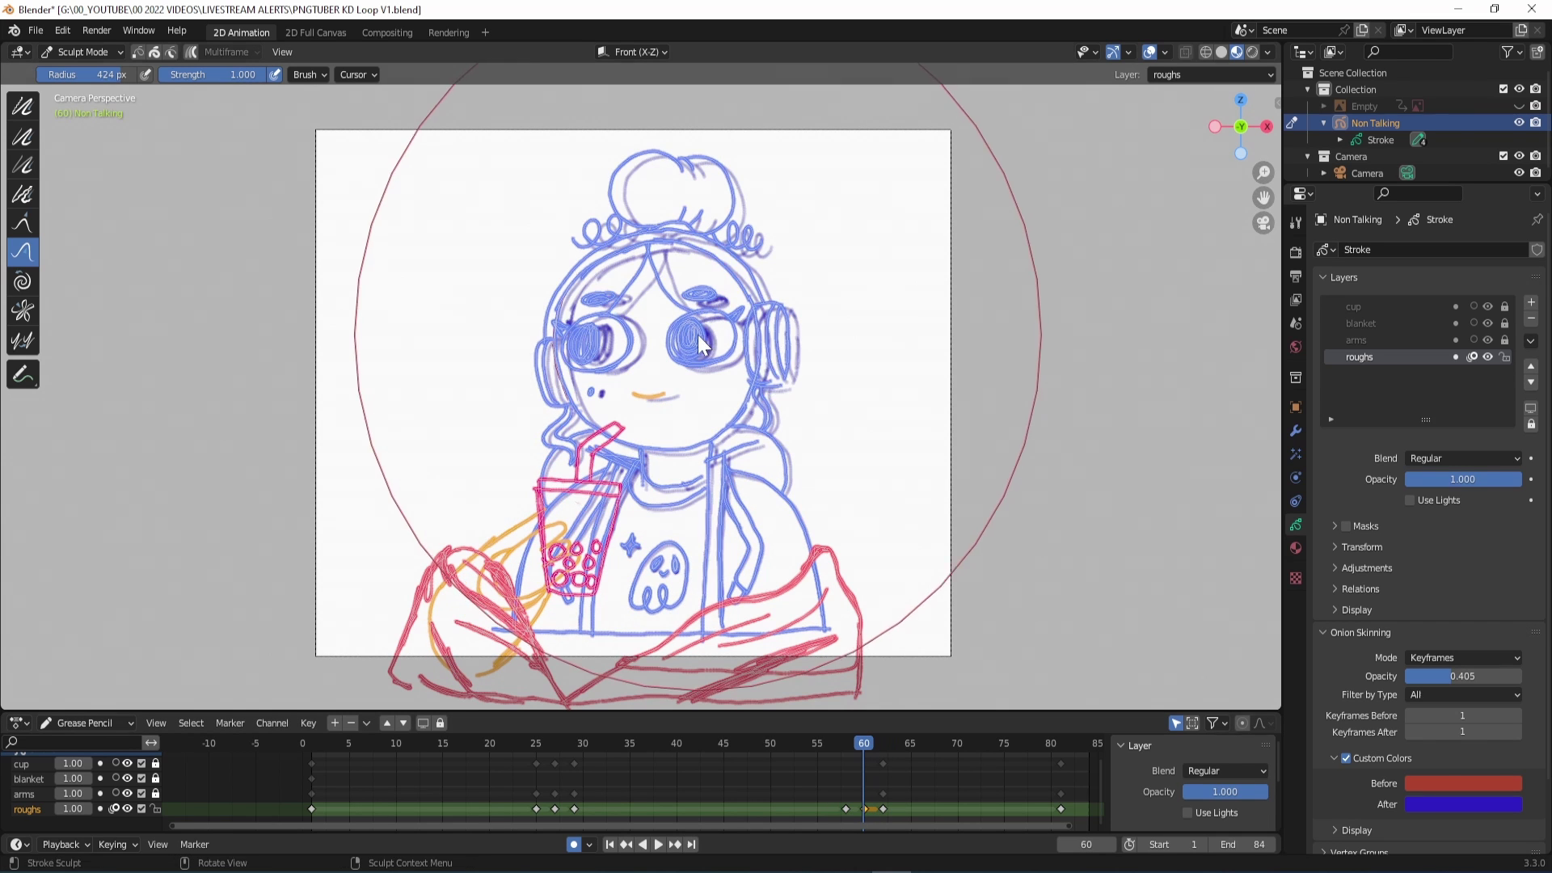
mouse_move(862, 745)
left_mouse_down()
mouse_move(893, 768)
mouse_move(865, 777)
mouse_move(889, 754)
mouse_move(842, 774)
mouse_move(883, 780)
left_mouse_up()
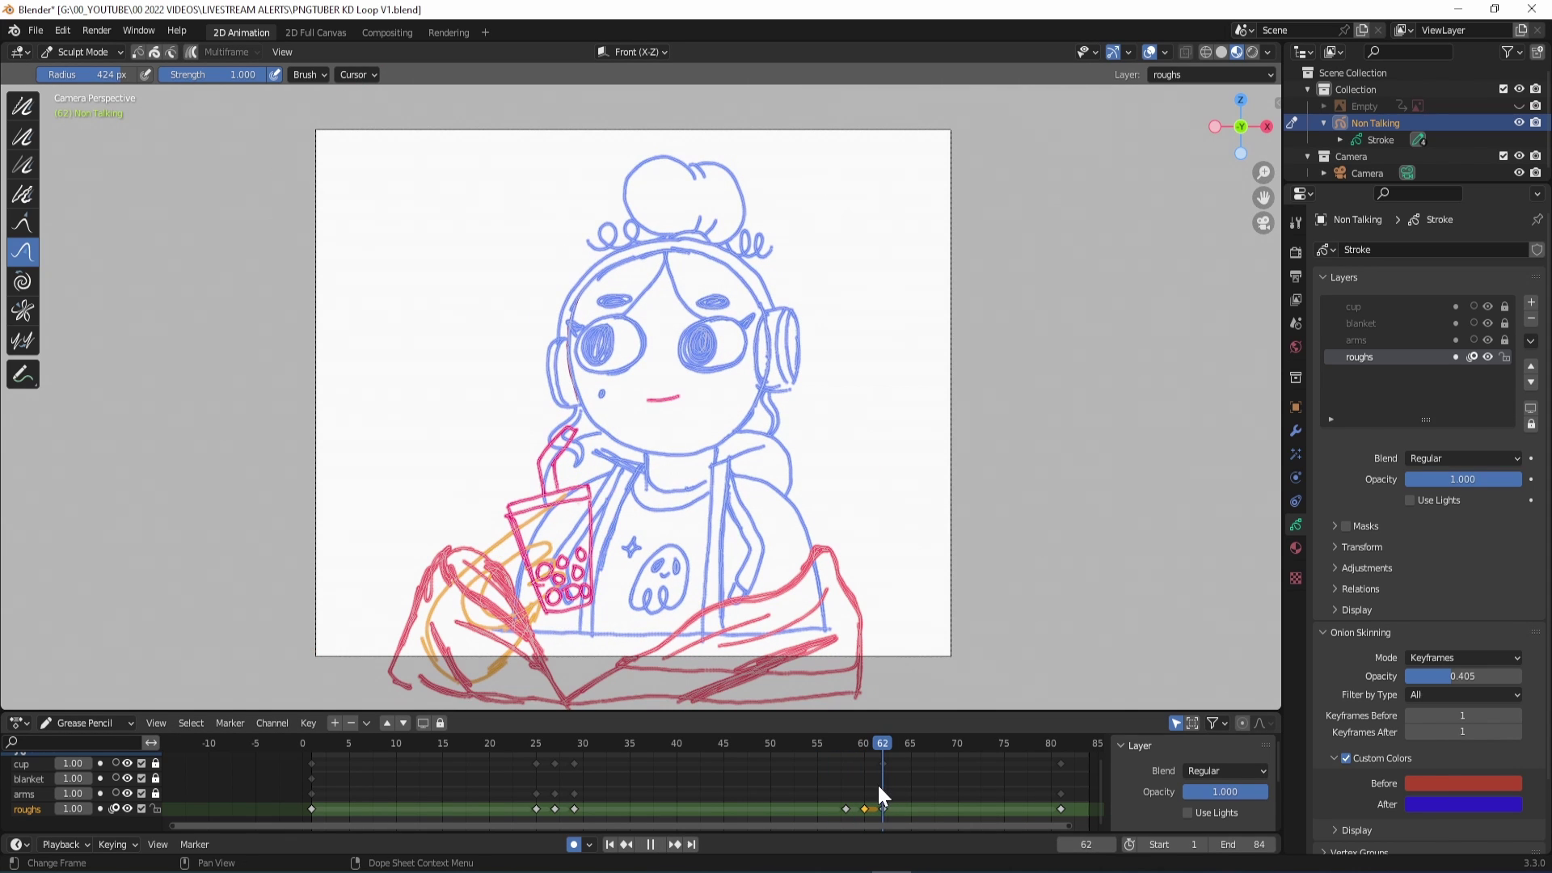
left_click(841, 751)
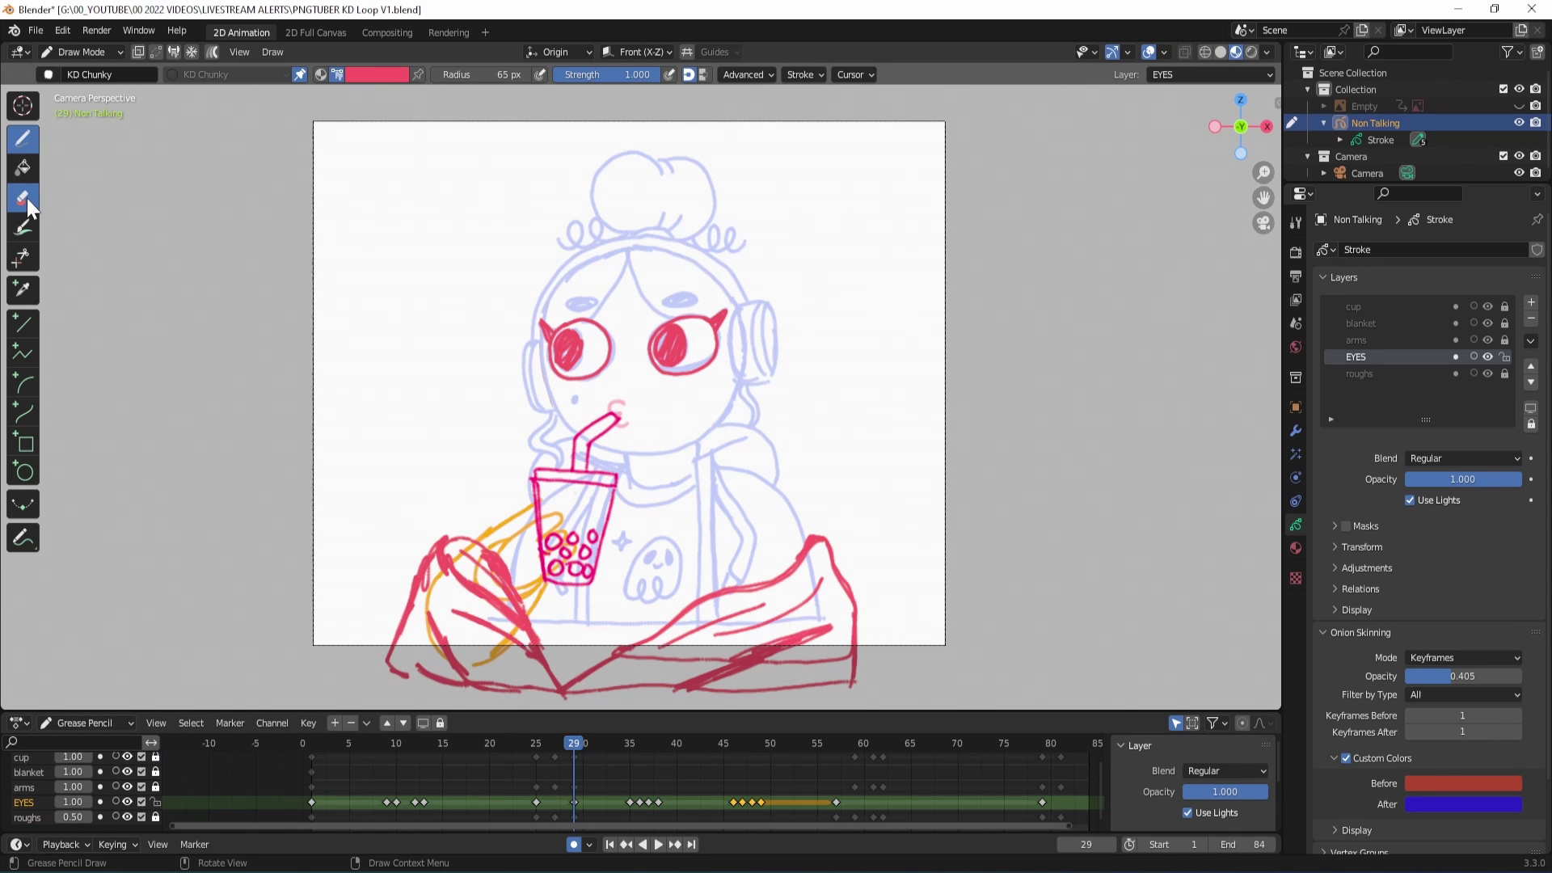
- Erase parts of the eye above the straw on the EYES layer at frame 29, trying the eraser's Stroke, Point and Dissolve modes
left_click(27, 197)
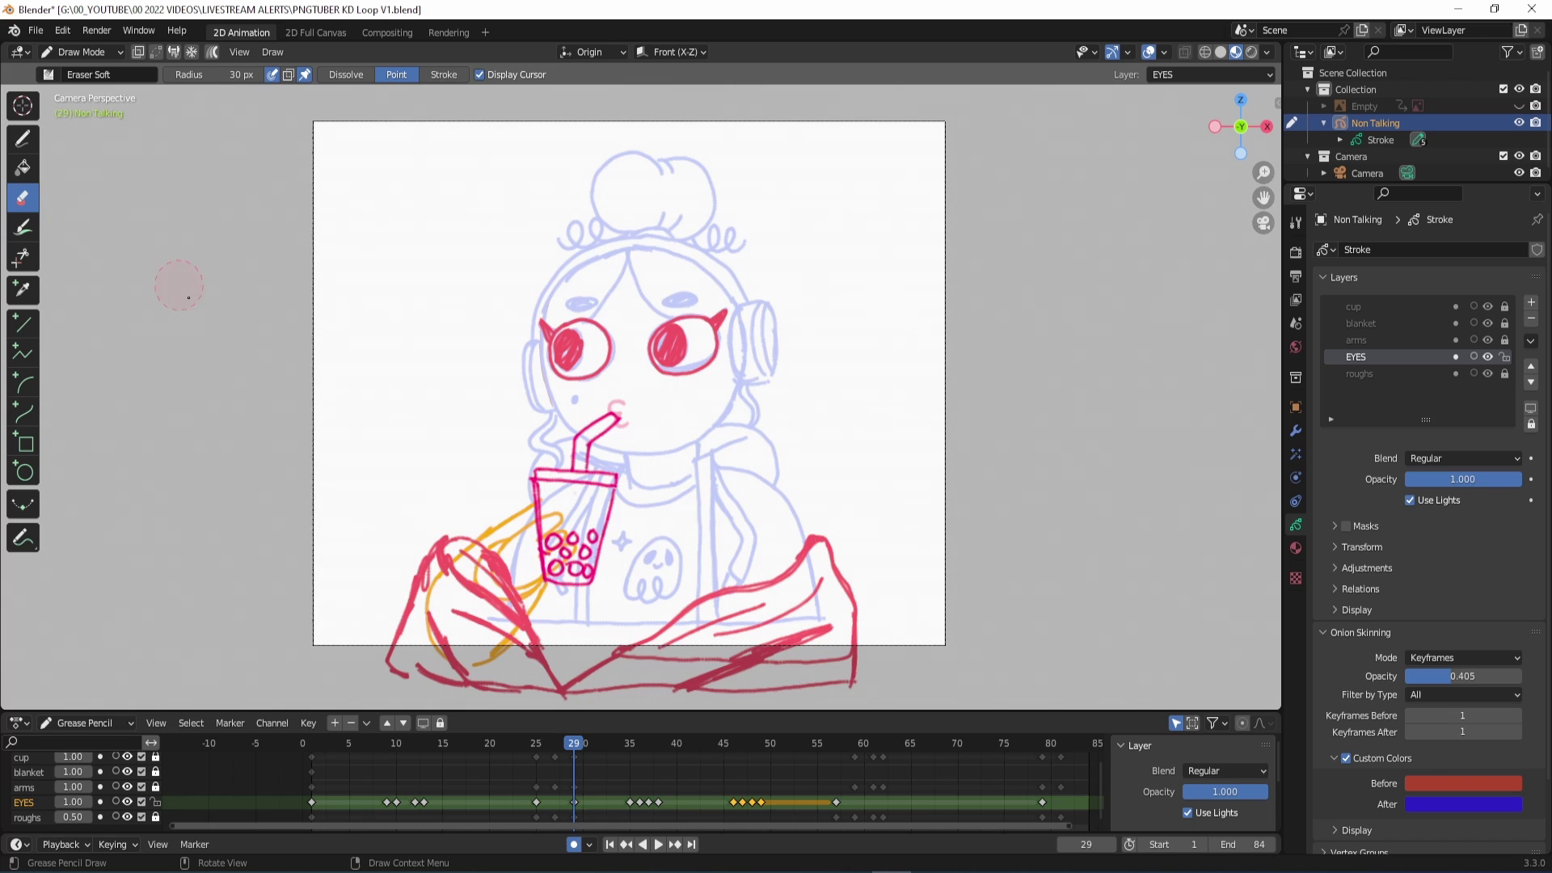
left_click(446, 75)
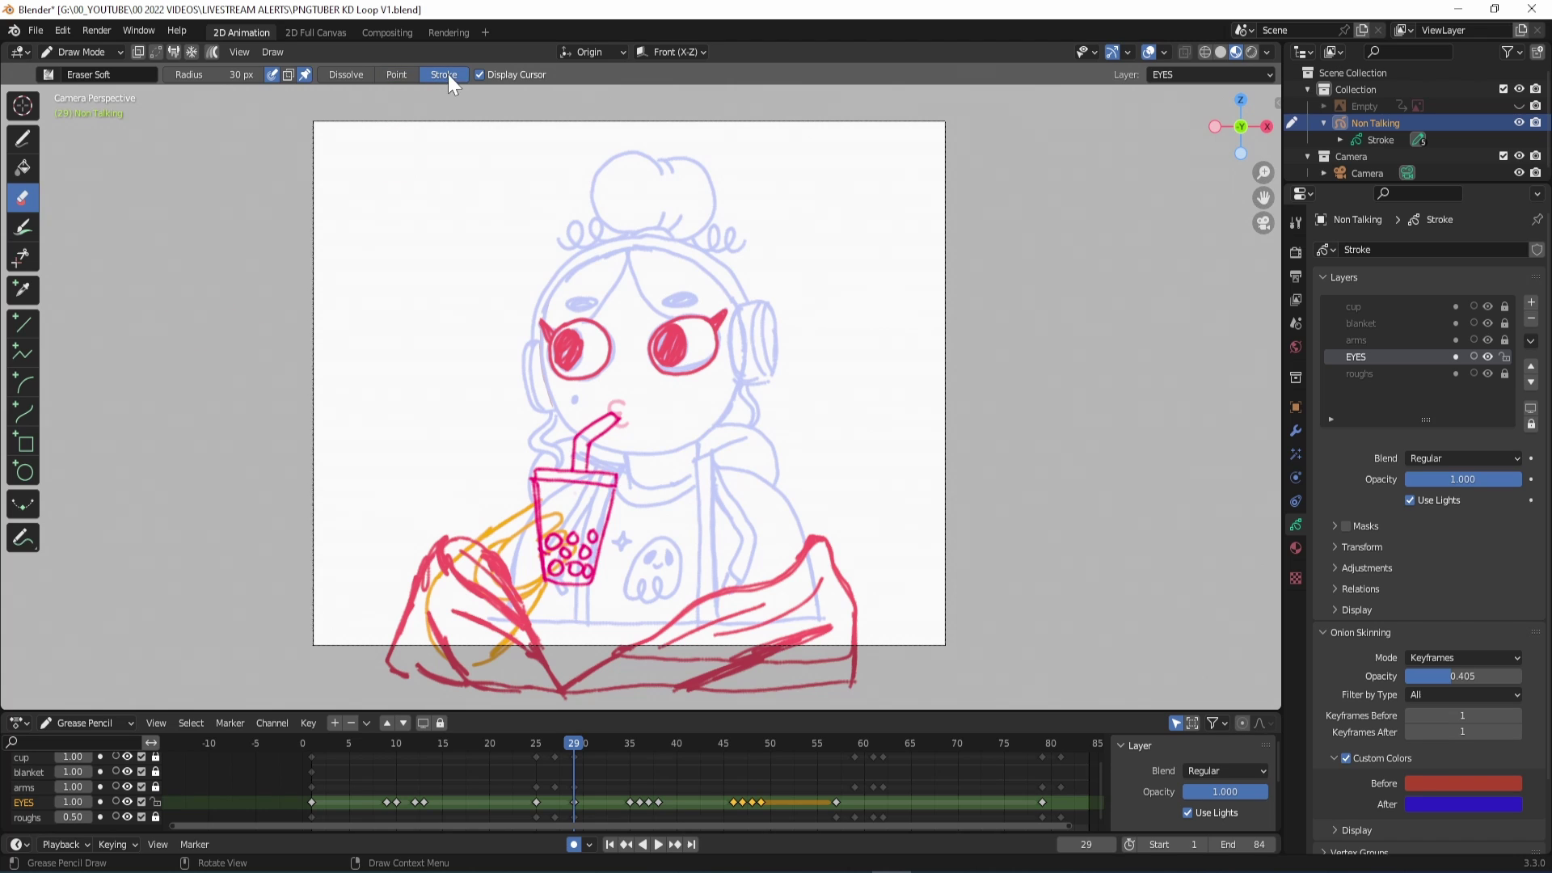
left_click(607, 367)
left_click(396, 75)
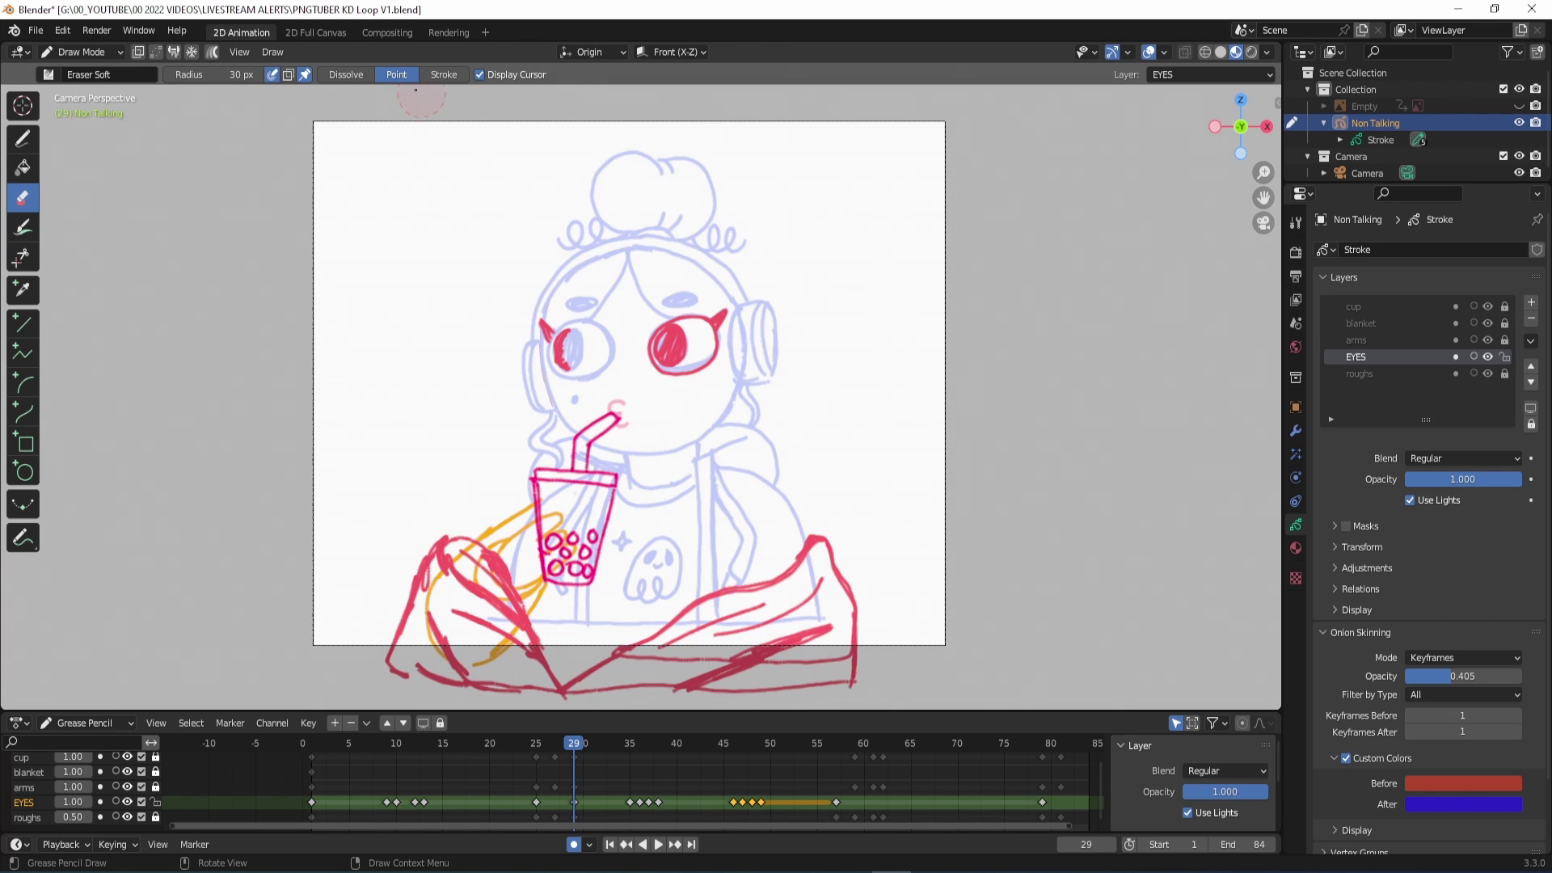
left_click(356, 75)
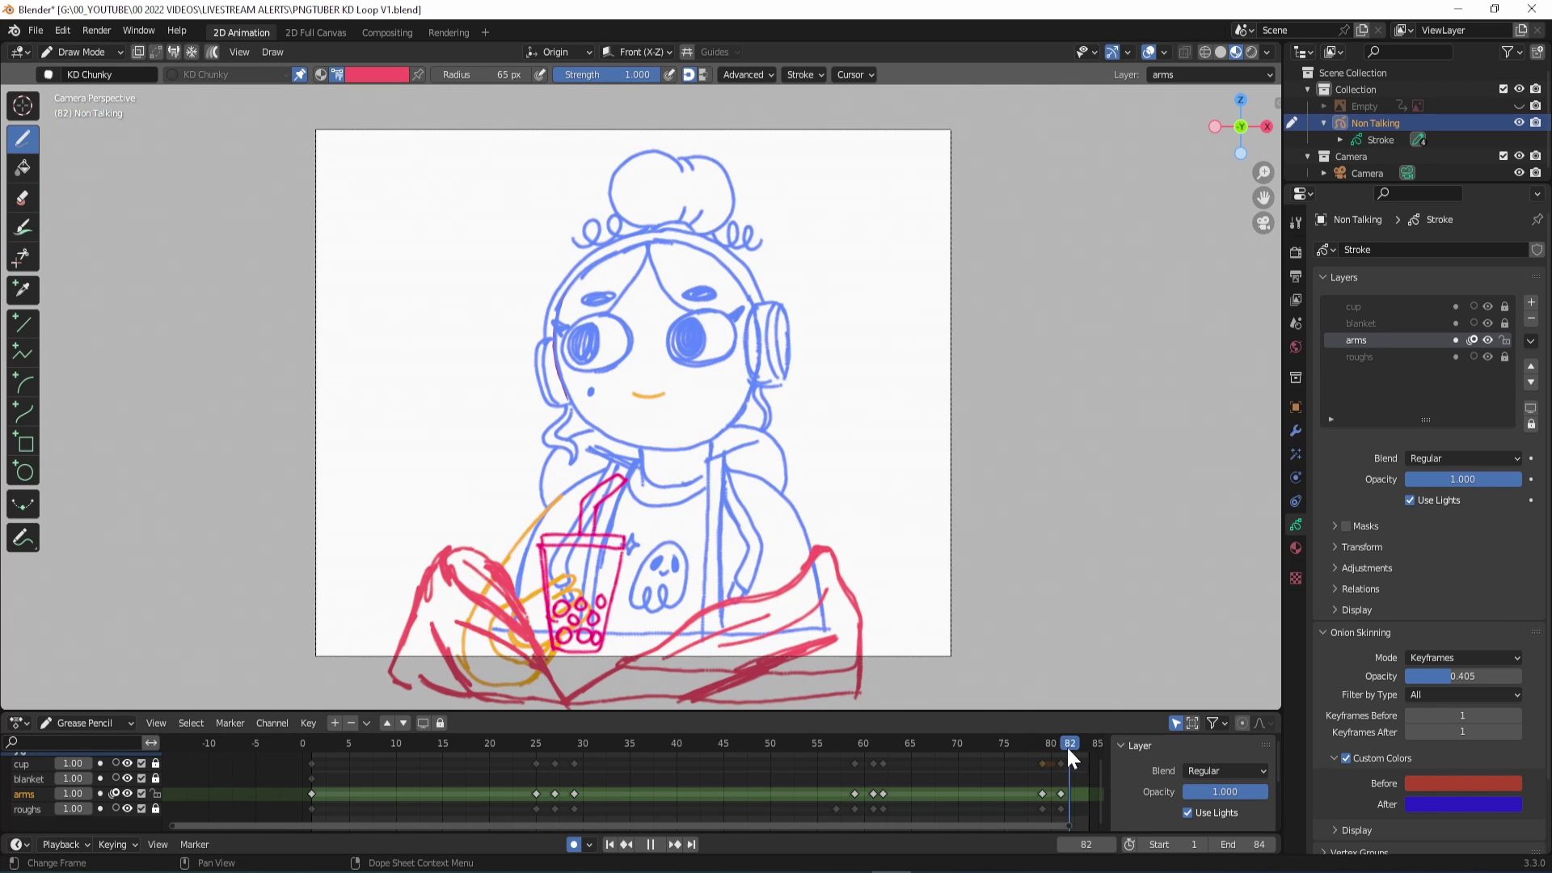
- Duplicate the cup c layer with empty keyframes as cup L and place it above cup c
mouse_move(1065, 745)
left_mouse_down()
mouse_move(981, 777)
mouse_move(805, 805)
mouse_move(1074, 798)
mouse_move(1029, 802)
left_mouse_up()
left_click_drag(1029, 801, 1011, 802)
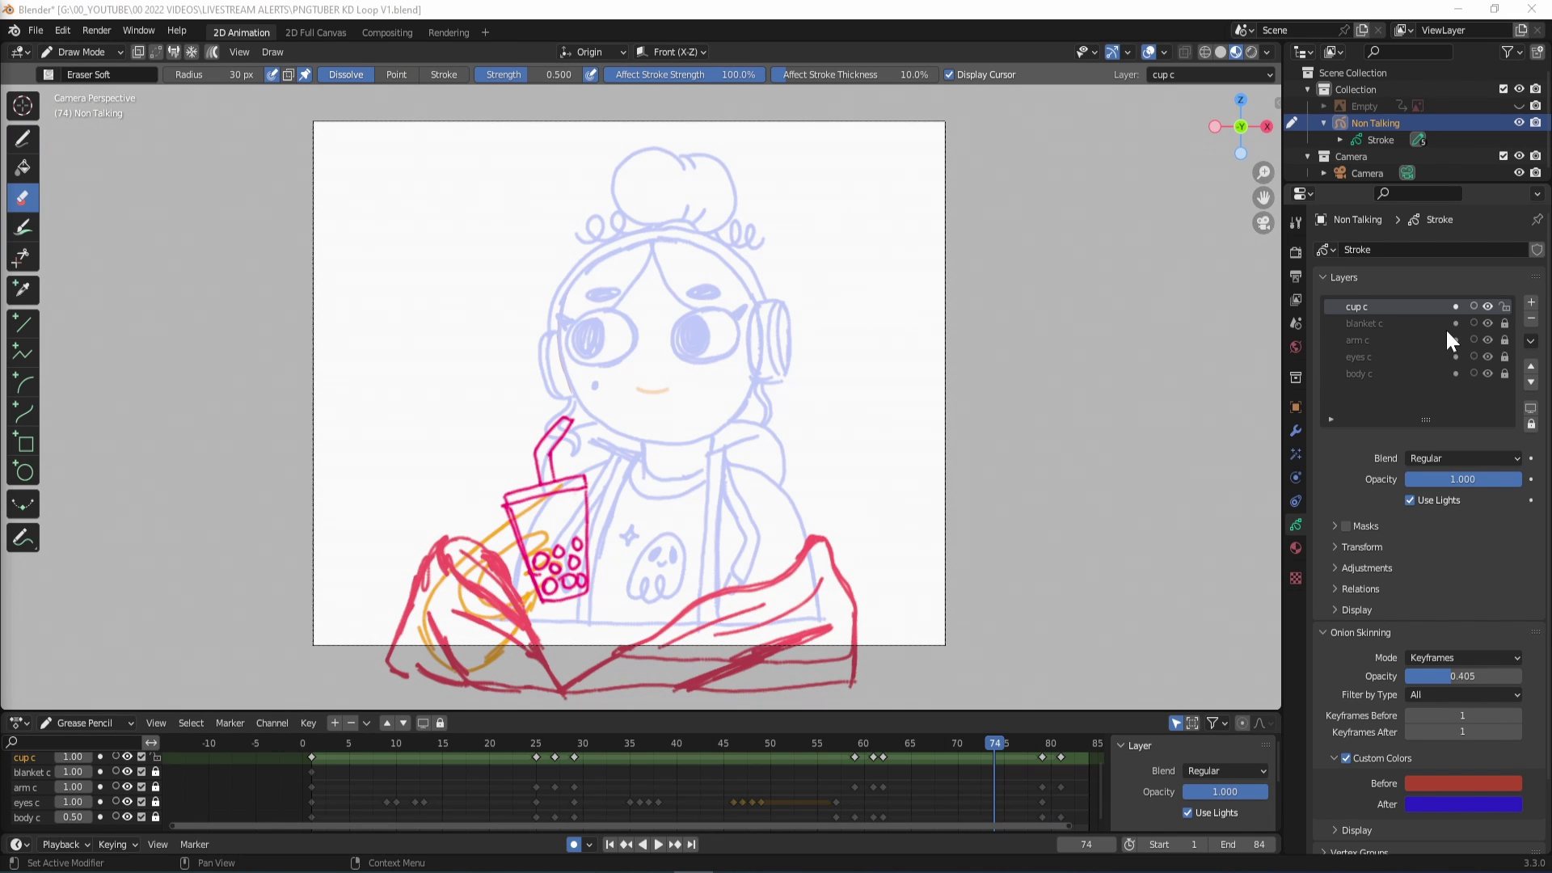
left_click(1529, 340)
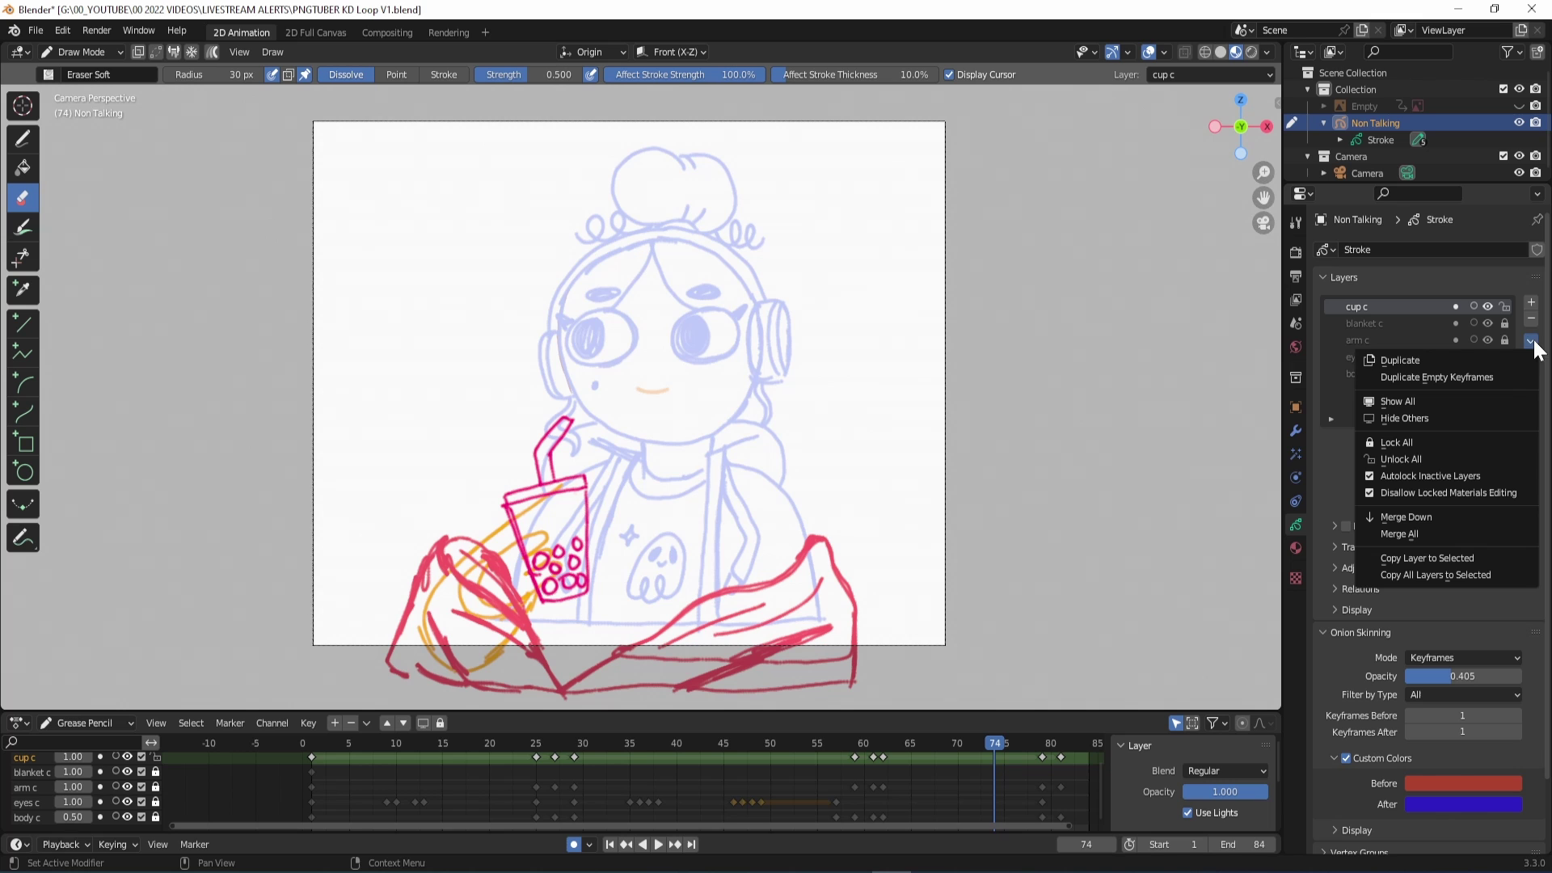
left_click(1505, 371)
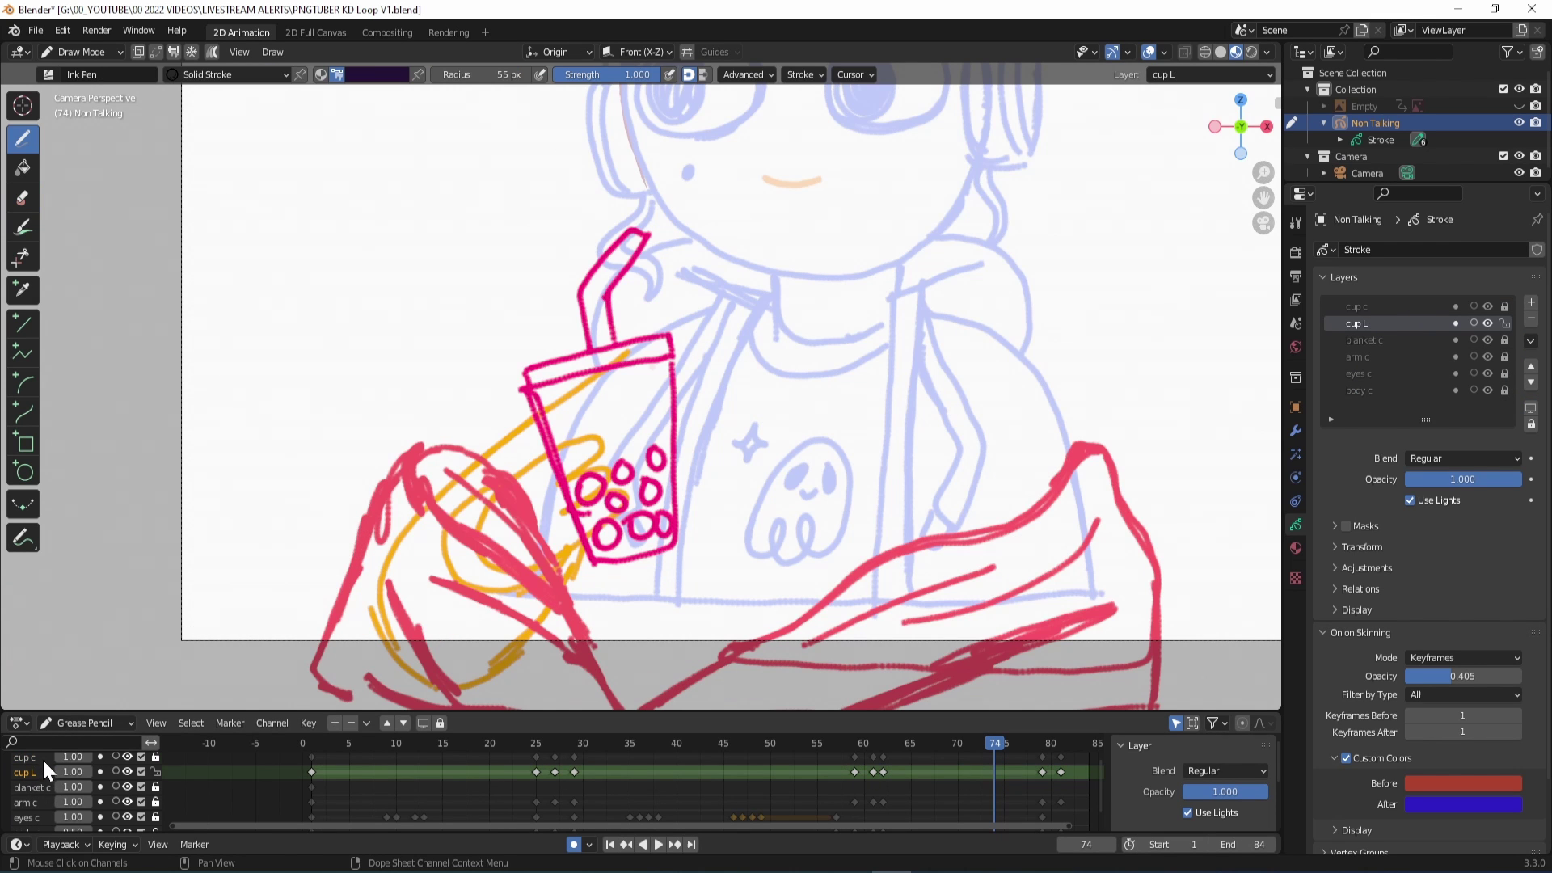
left_click(42, 756)
left_click(41, 771)
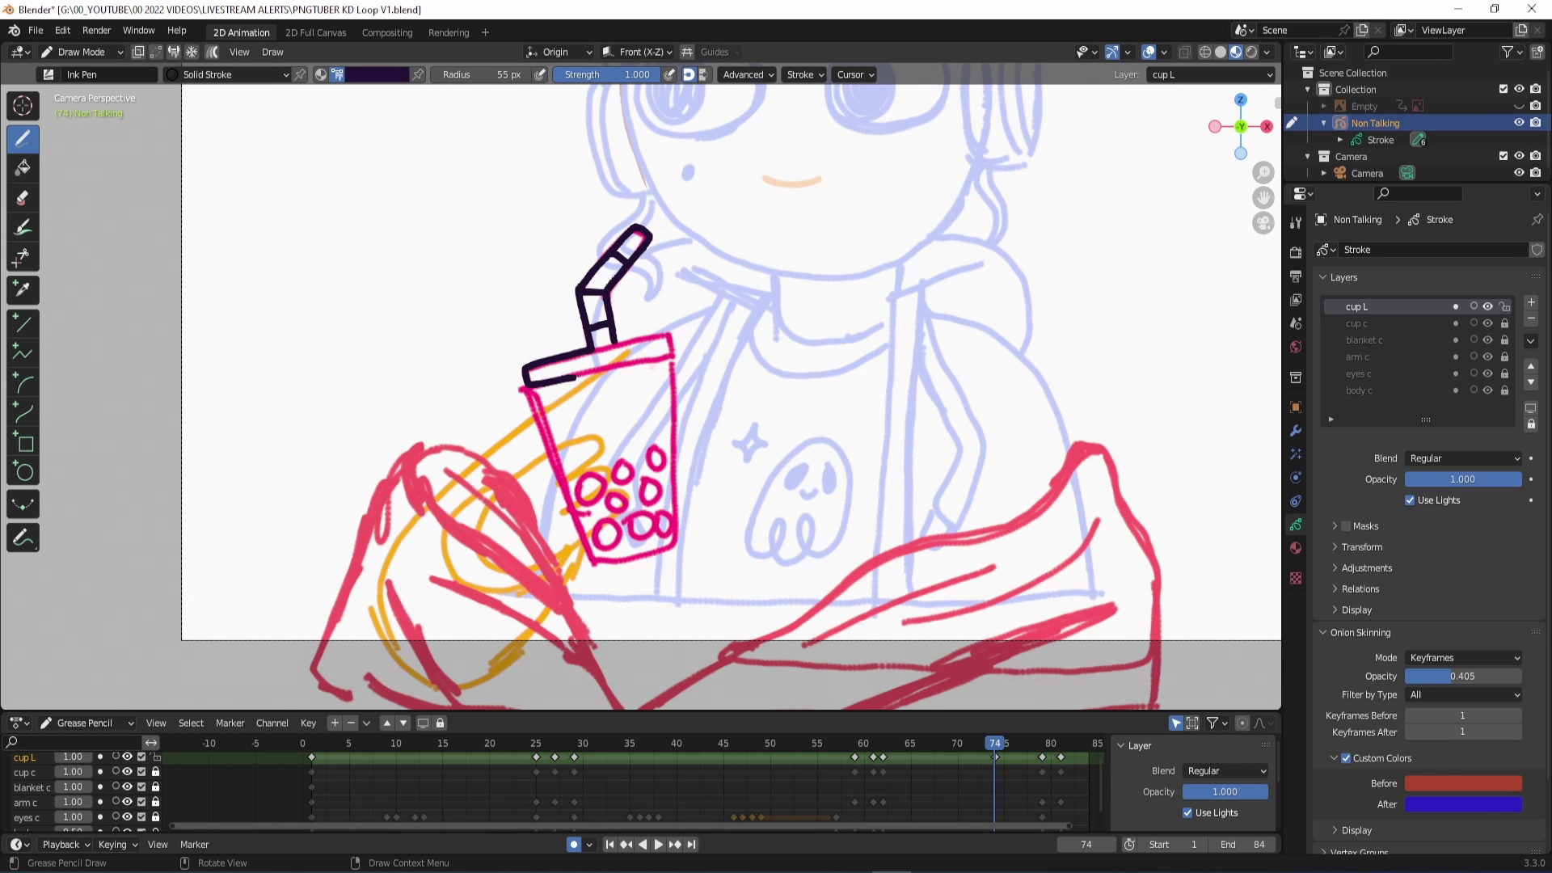
- Ink the cup on cup L at frame 74, and trace the hand's fingers and sleeve cuff on ARM L at frame 1
left_click_drag(602, 529, 638, 540)
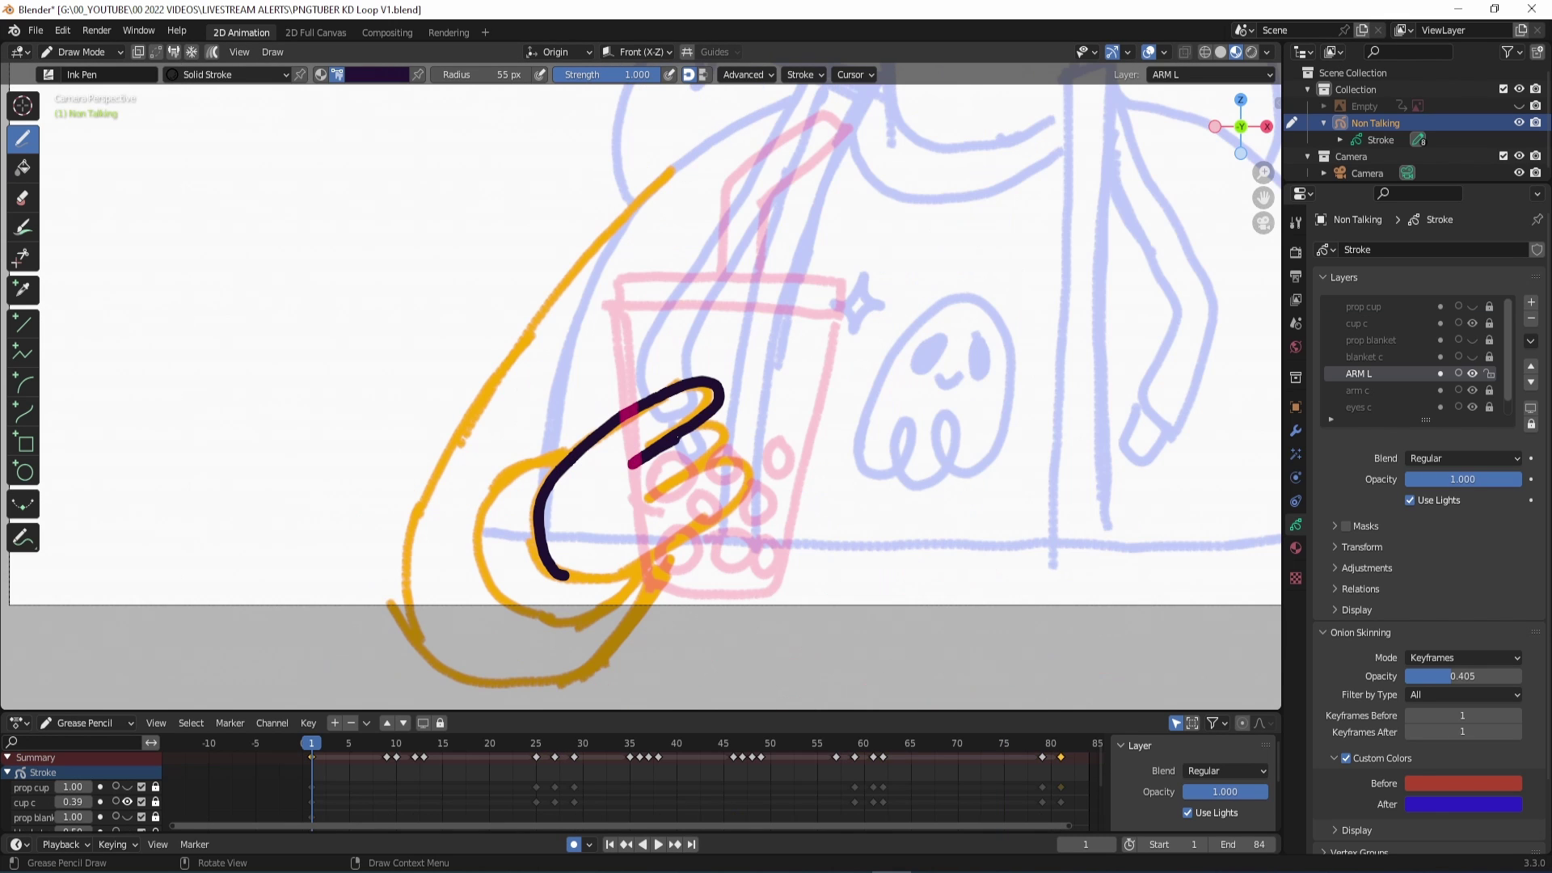
left_click_drag(678, 440, 653, 497)
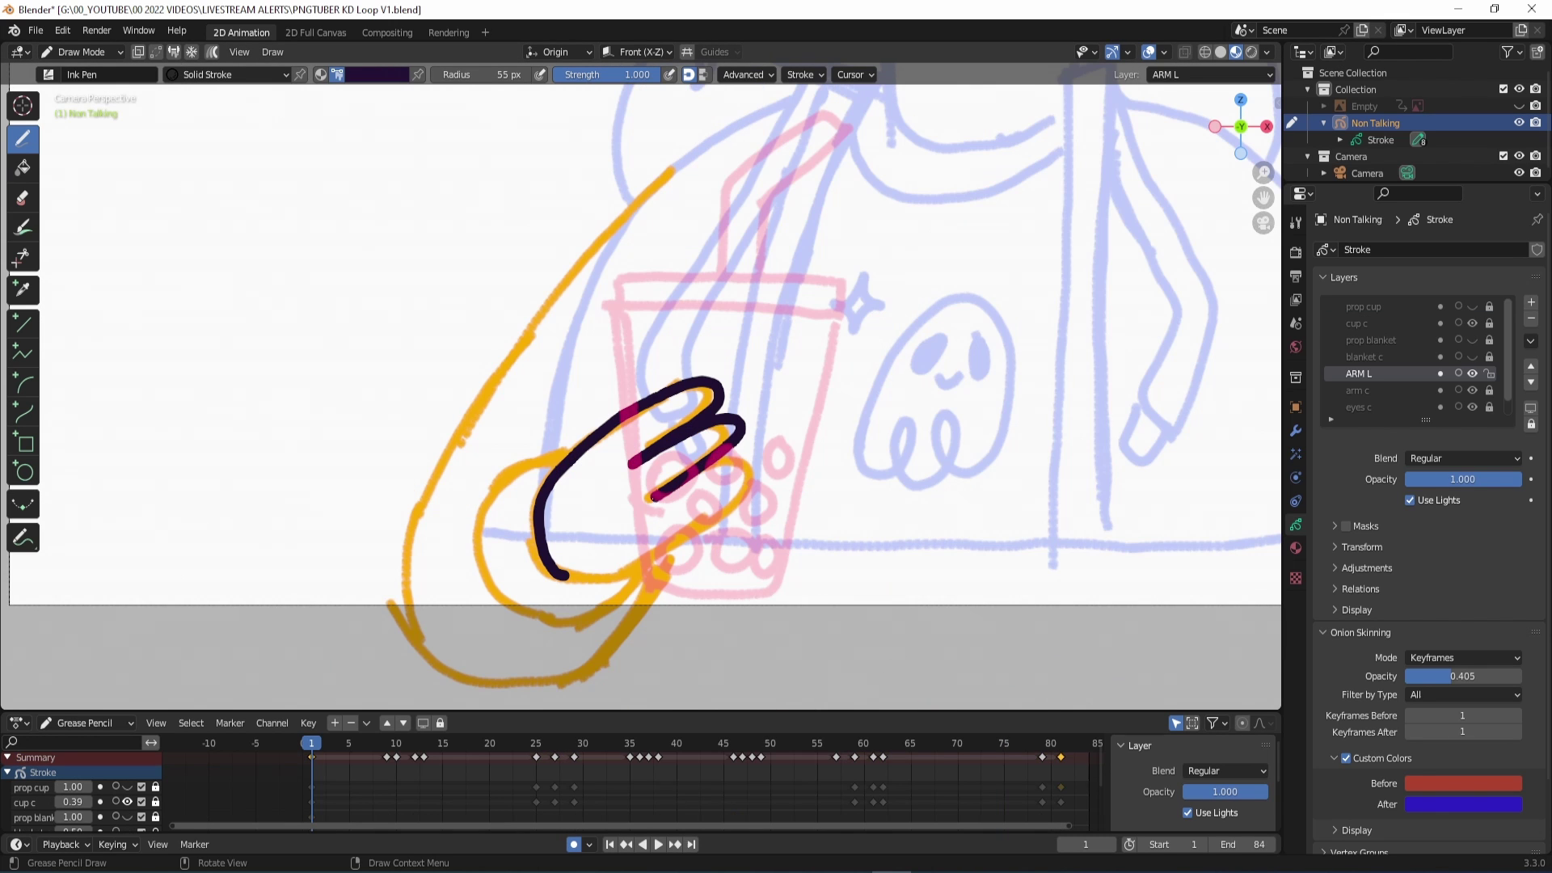
left_click_drag(561, 454, 483, 564)
left_click_drag(481, 565, 638, 624)
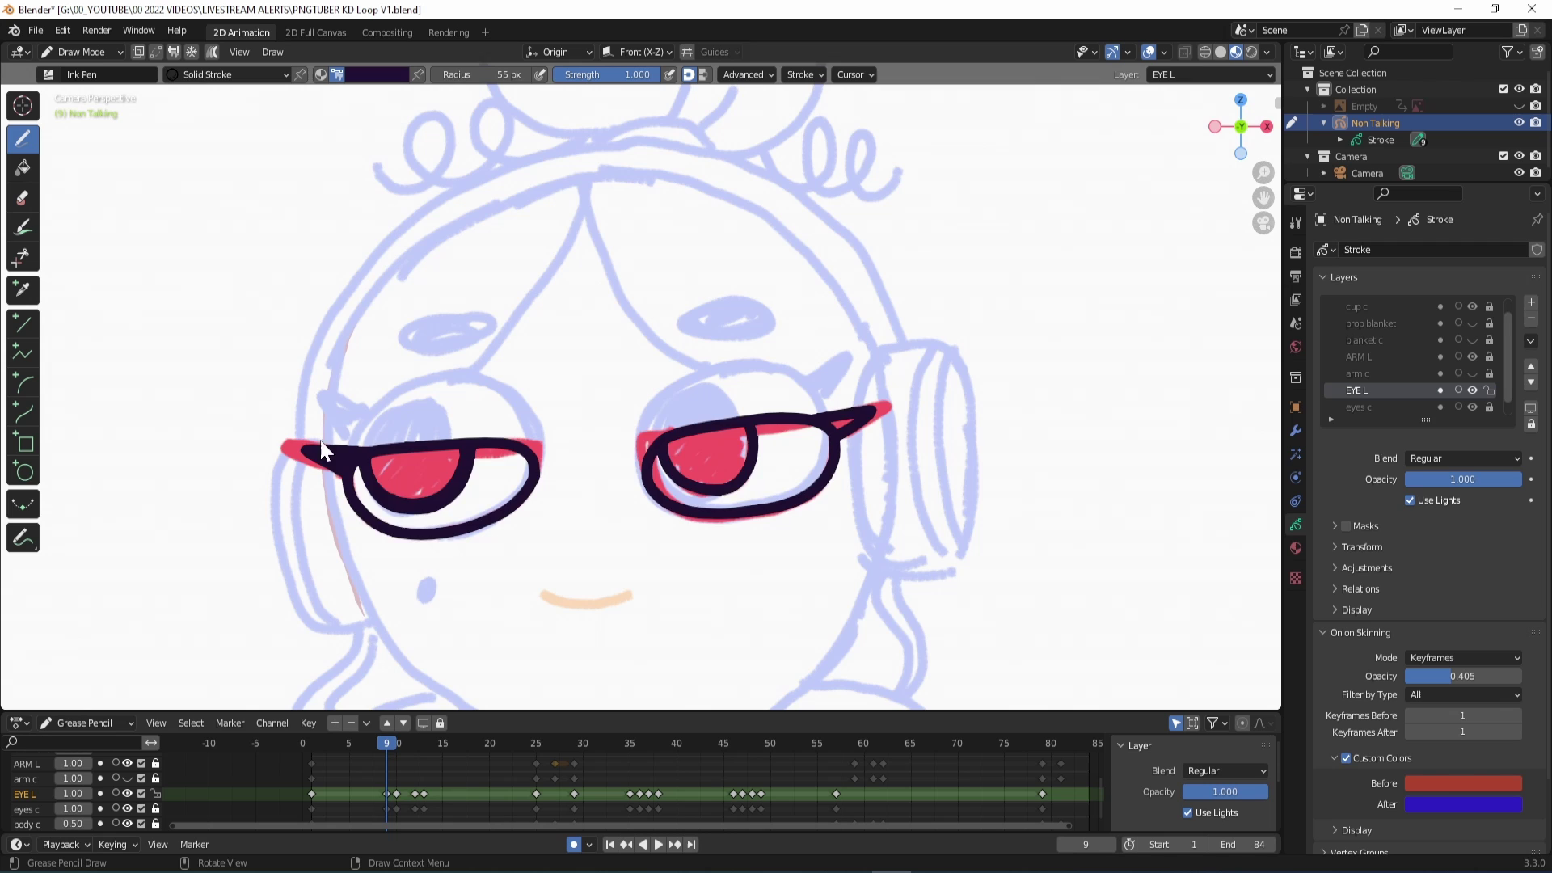
- Ink the blink's eyes at frames 9 and 10 on EYE L, and shift the eye outlines at frame 25 over the rough
mouse_move(849, 452)
left_mouse_down()
mouse_move(796, 481)
mouse_move(650, 491)
mouse_move(863, 457)
left_mouse_up()
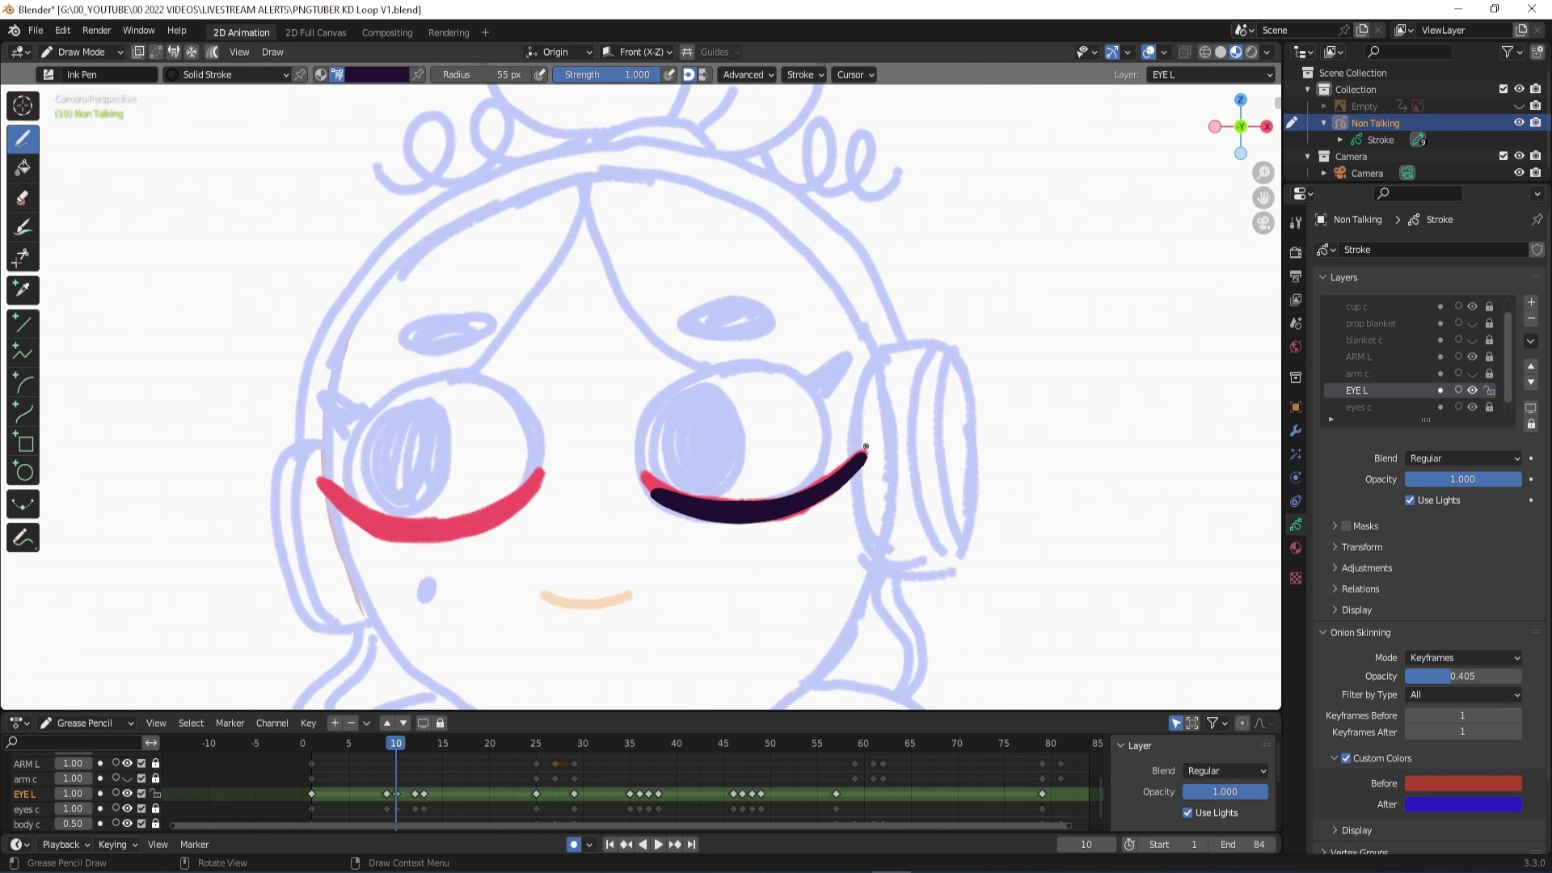
mouse_move(540, 475)
left_mouse_down()
mouse_move(381, 535)
mouse_move(424, 529)
mouse_move(320, 481)
left_mouse_up()
left_click_drag(534, 475, 416, 525)
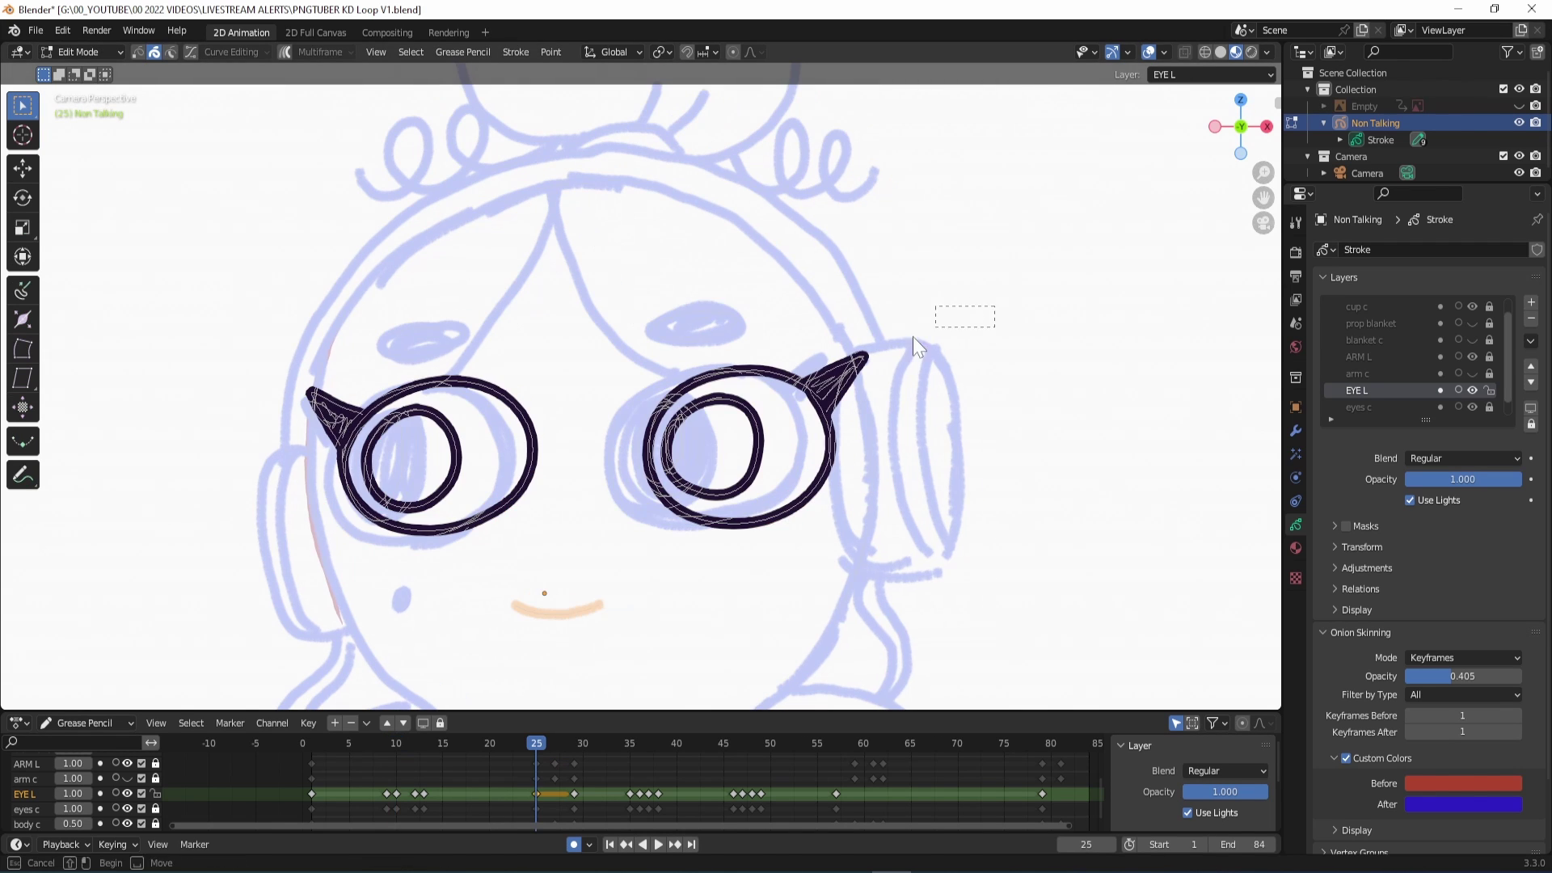
key("g")
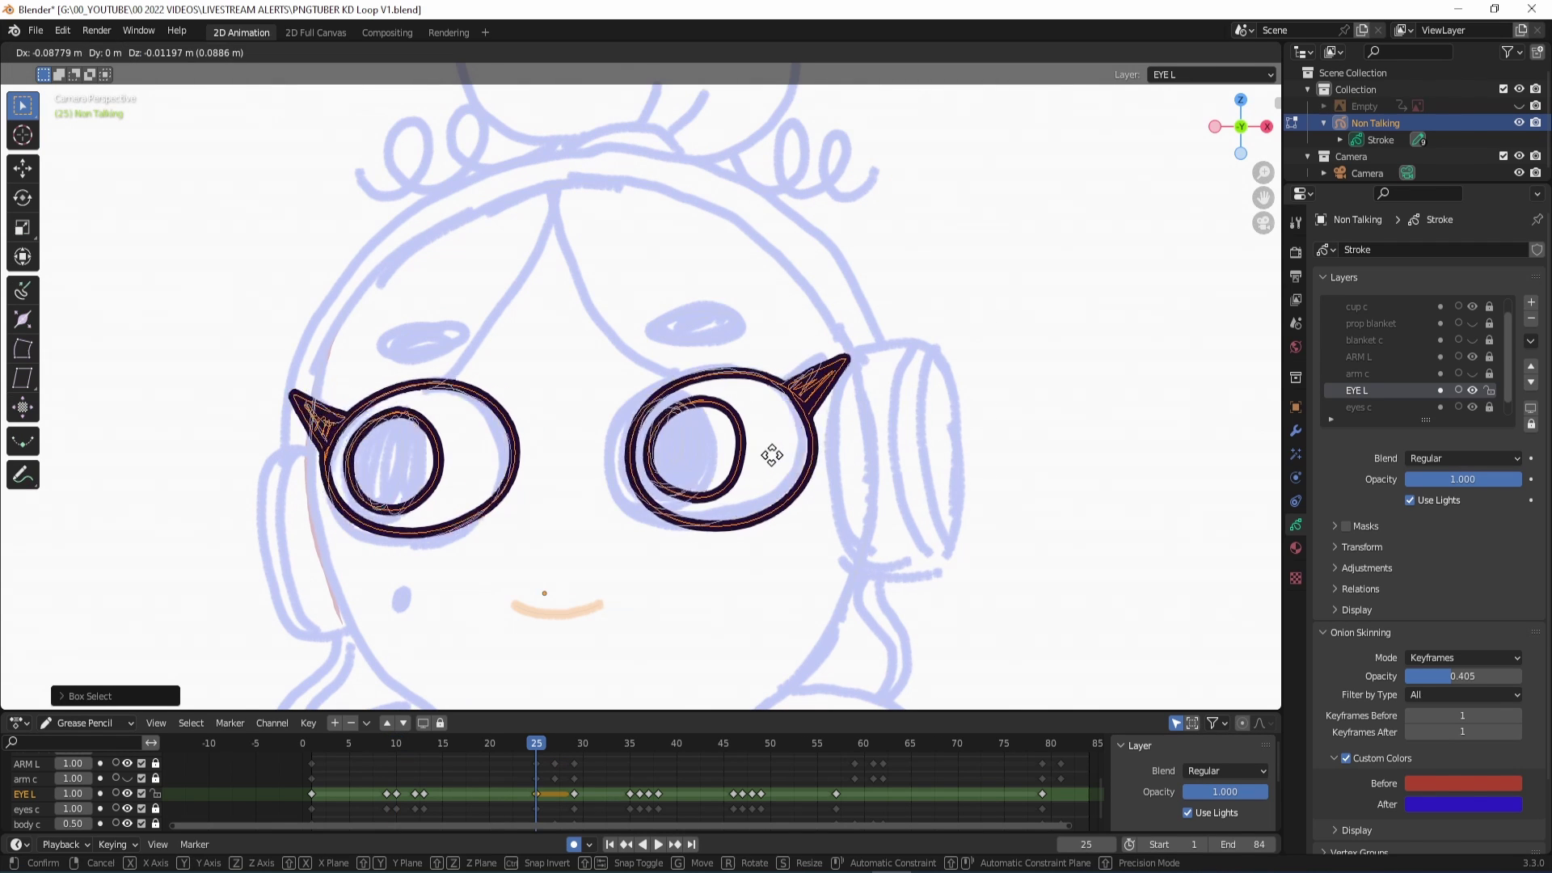
left_click_drag(619, 358, 530, 521)
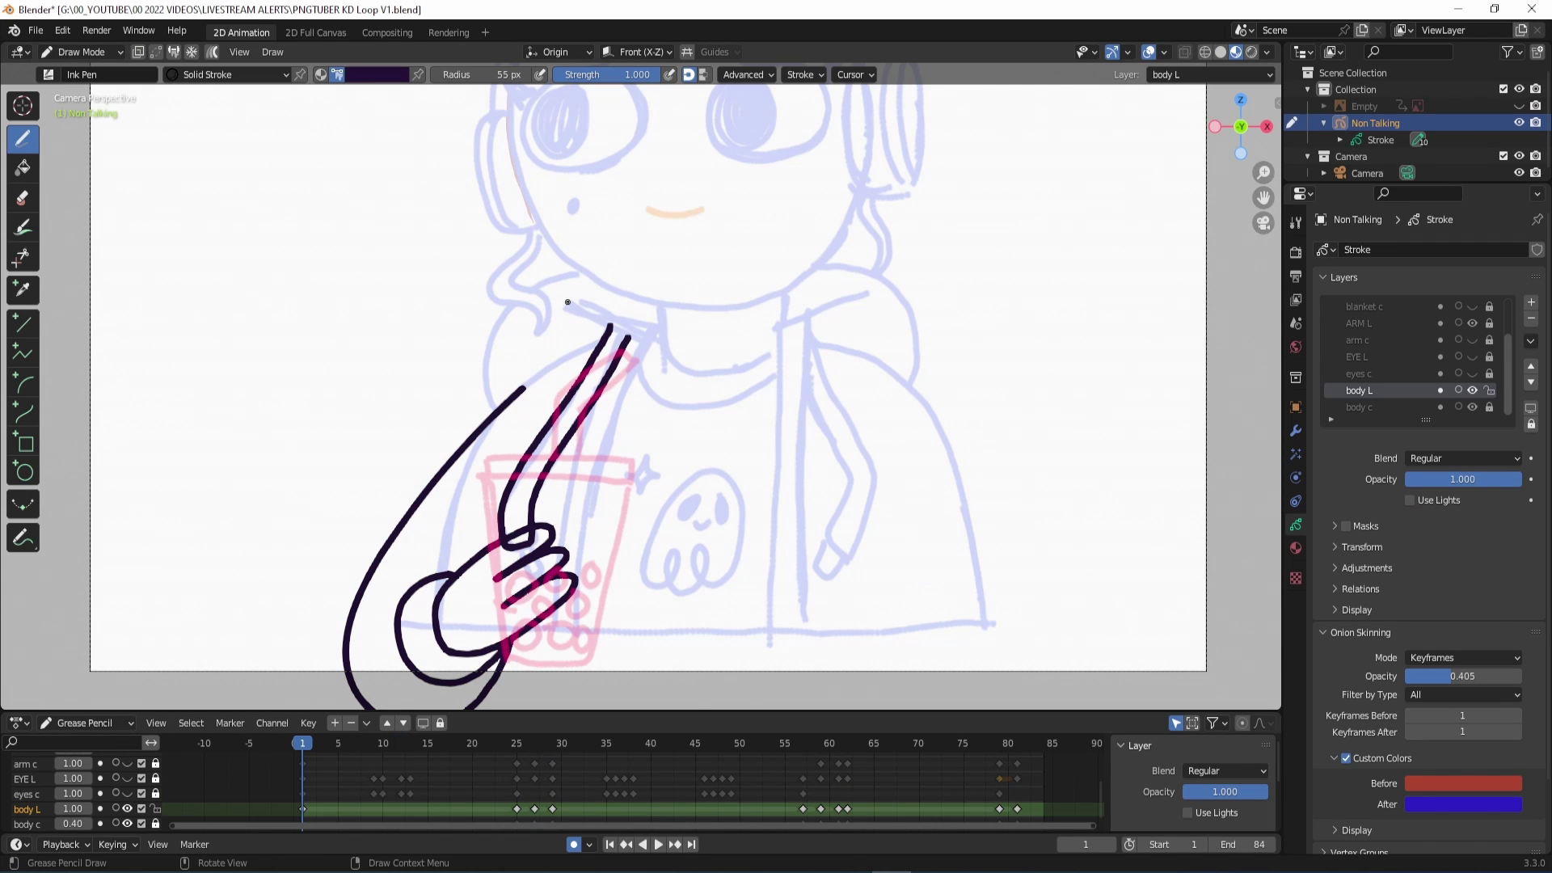
- Ink the jacket's collar and front opening edges on body L at frame 1, following the rough
mouse_move(568, 302)
left_mouse_down()
mouse_move(651, 334)
mouse_move(565, 659)
left_mouse_up()
mouse_move(868, 293)
left_mouse_down()
mouse_move(769, 598)
mouse_move(772, 671)
left_mouse_up()
left_click_drag(808, 317, 806, 672)
- Ink the headphone band, the parted fringe and the curls beside the hair bun on body L at frame 1
mouse_move(855, 407)
left_mouse_down("shift")
mouse_move(835, 365)
mouse_move(560, 312)
left_mouse_up("shift")
mouse_move(656, 302)
left_mouse_down("shift")
mouse_move(488, 479)
mouse_move(494, 582)
mouse_move(825, 450)
left_mouse_up("shift")
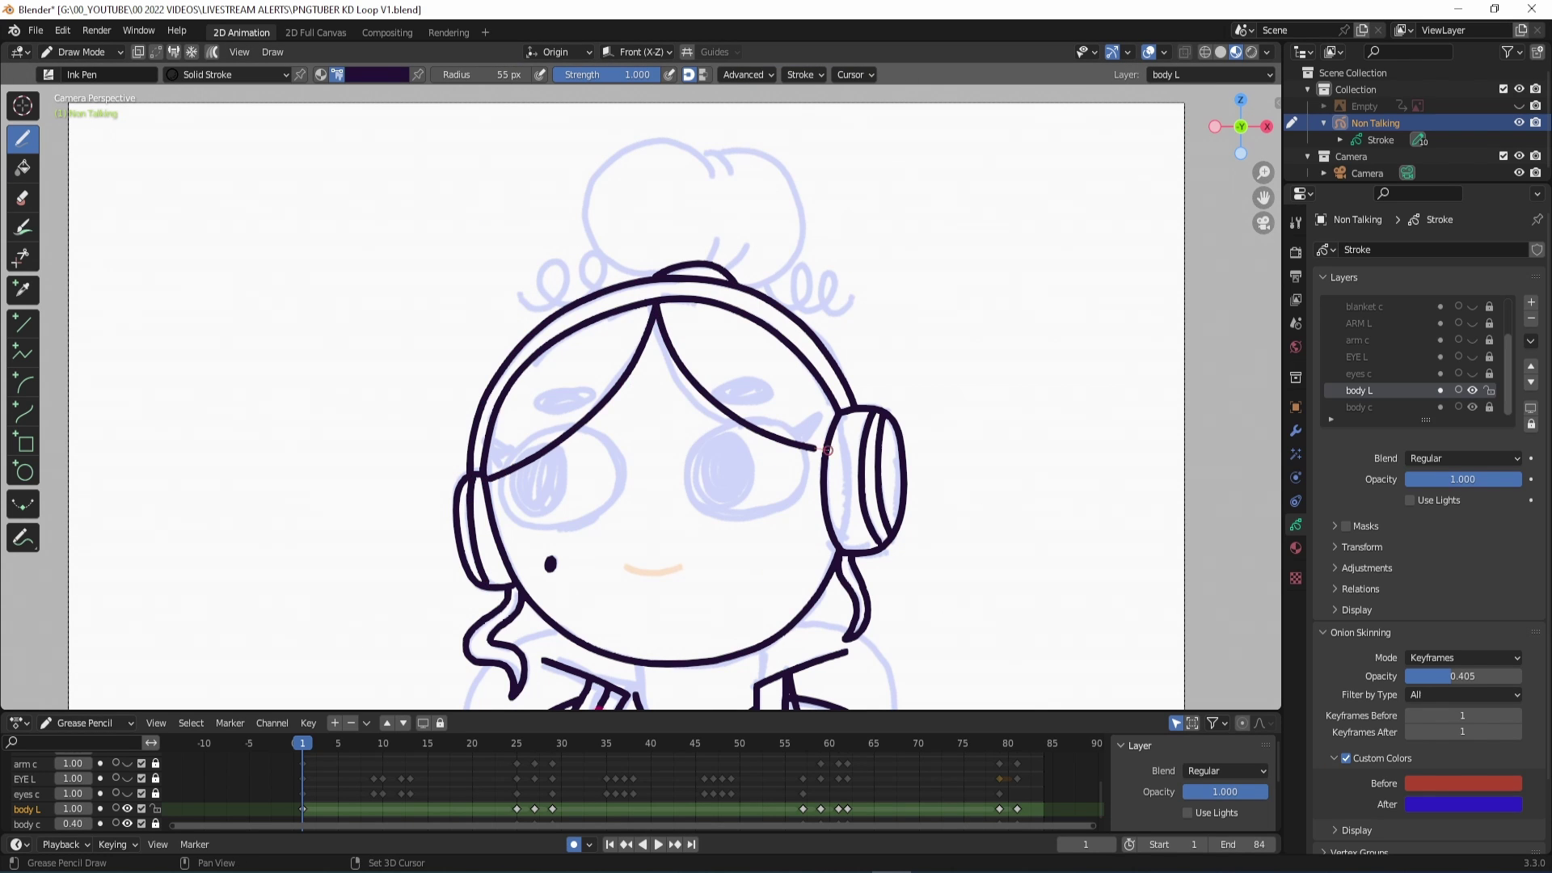
left_click_drag(780, 370, 820, 356)
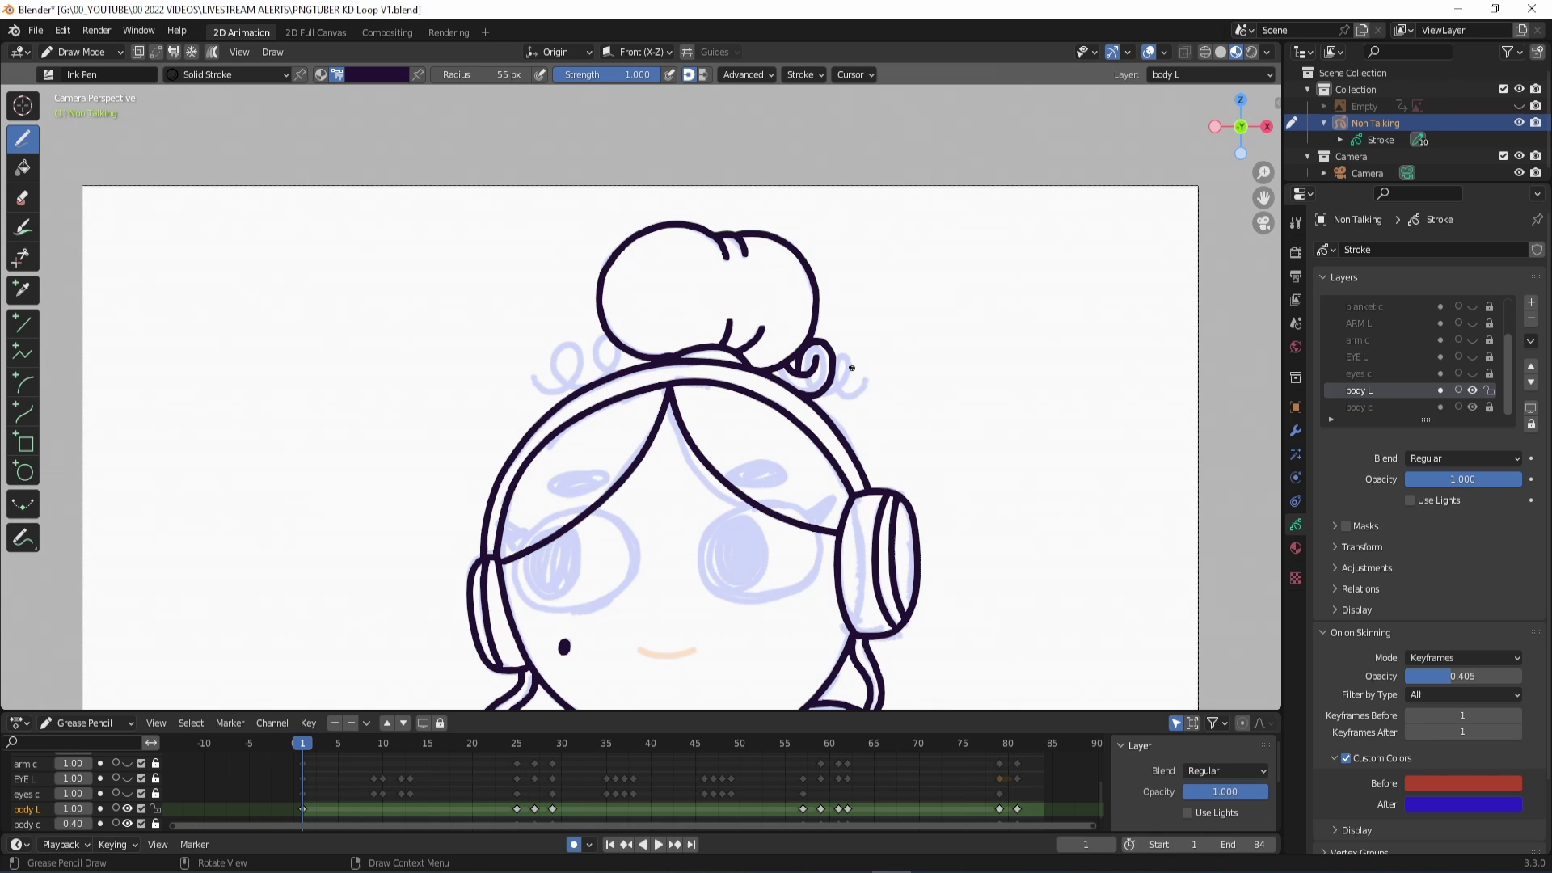
left_click_drag(854, 376, 871, 372)
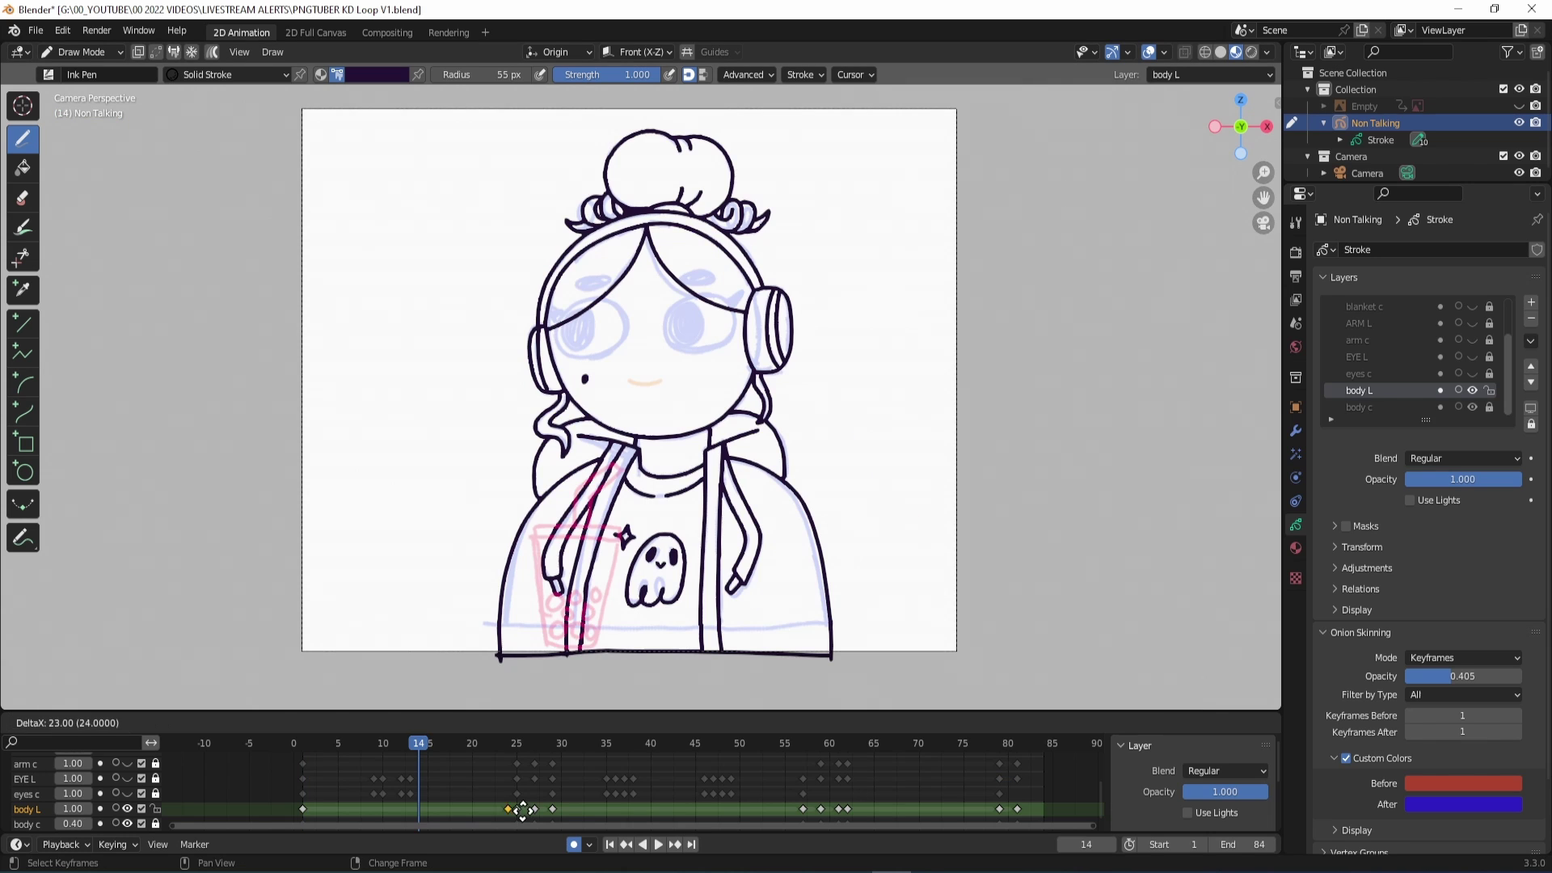
- Duplicate the first body L keyframe onto the next key poses and push the frame 25 head and jacket strokes over the rough
left_click(554, 813)
key("shift+d")
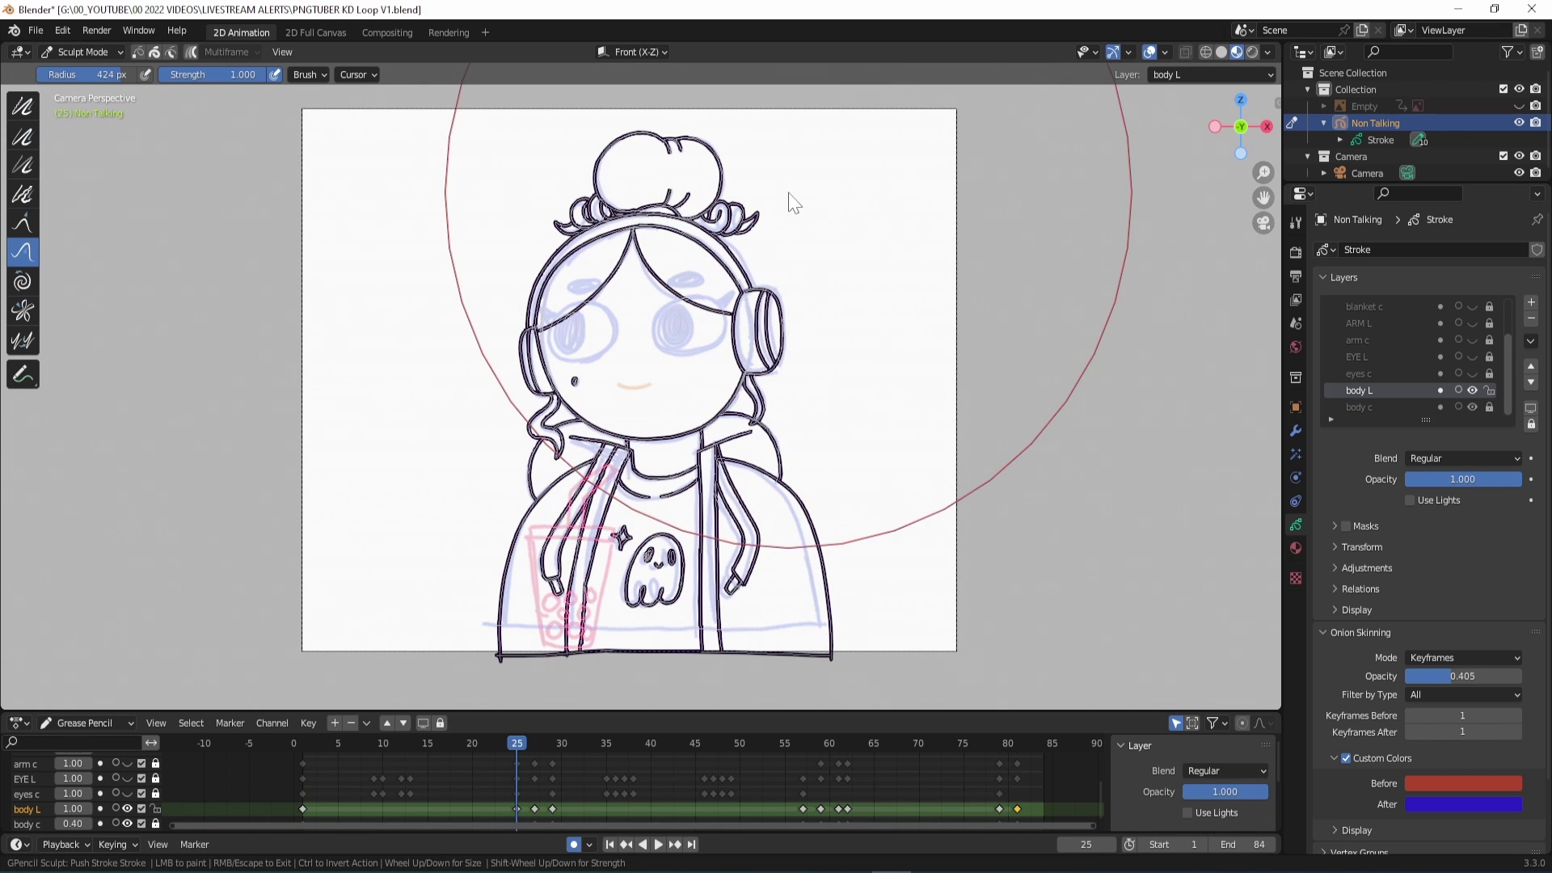
left_click_drag(789, 192, 784, 214)
left_click_drag(842, 598, 827, 596)
left_click_drag(788, 441, 825, 448)
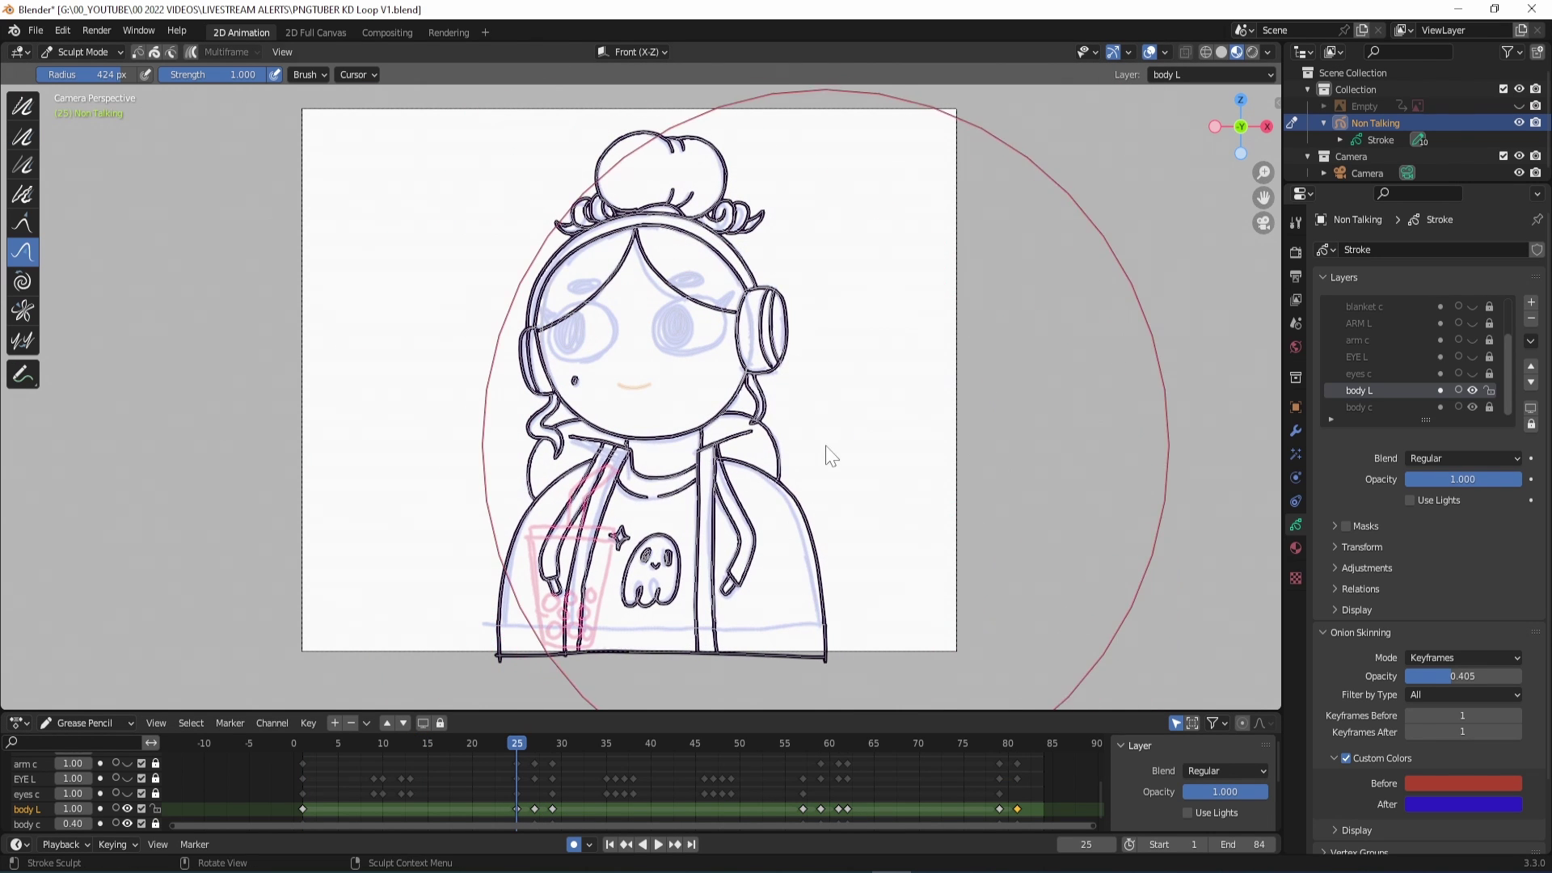
- Push the head, jacket and shoulder strokes of body L at frame 27 to match the rough in-between pose
left_click_drag(524, 745, 534, 745)
mouse_move(746, 171)
left_mouse_down()
mouse_move(742, 198)
mouse_move(774, 227)
left_mouse_up()
left_click_drag(813, 536, 782, 556)
left_click_drag(490, 482, 509, 477)
left_click_drag(526, 747, 534, 760)
left_click_drag(774, 283, 765, 293)
- Push the head and body strokes of body L at frame 29 onto the drinking pose and play back the inked animation
left_click_drag(533, 747, 552, 753)
left_click_drag(688, 253, 653, 283)
left_click_drag(633, 446, 632, 454)
left_click_drag(660, 585, 655, 593)
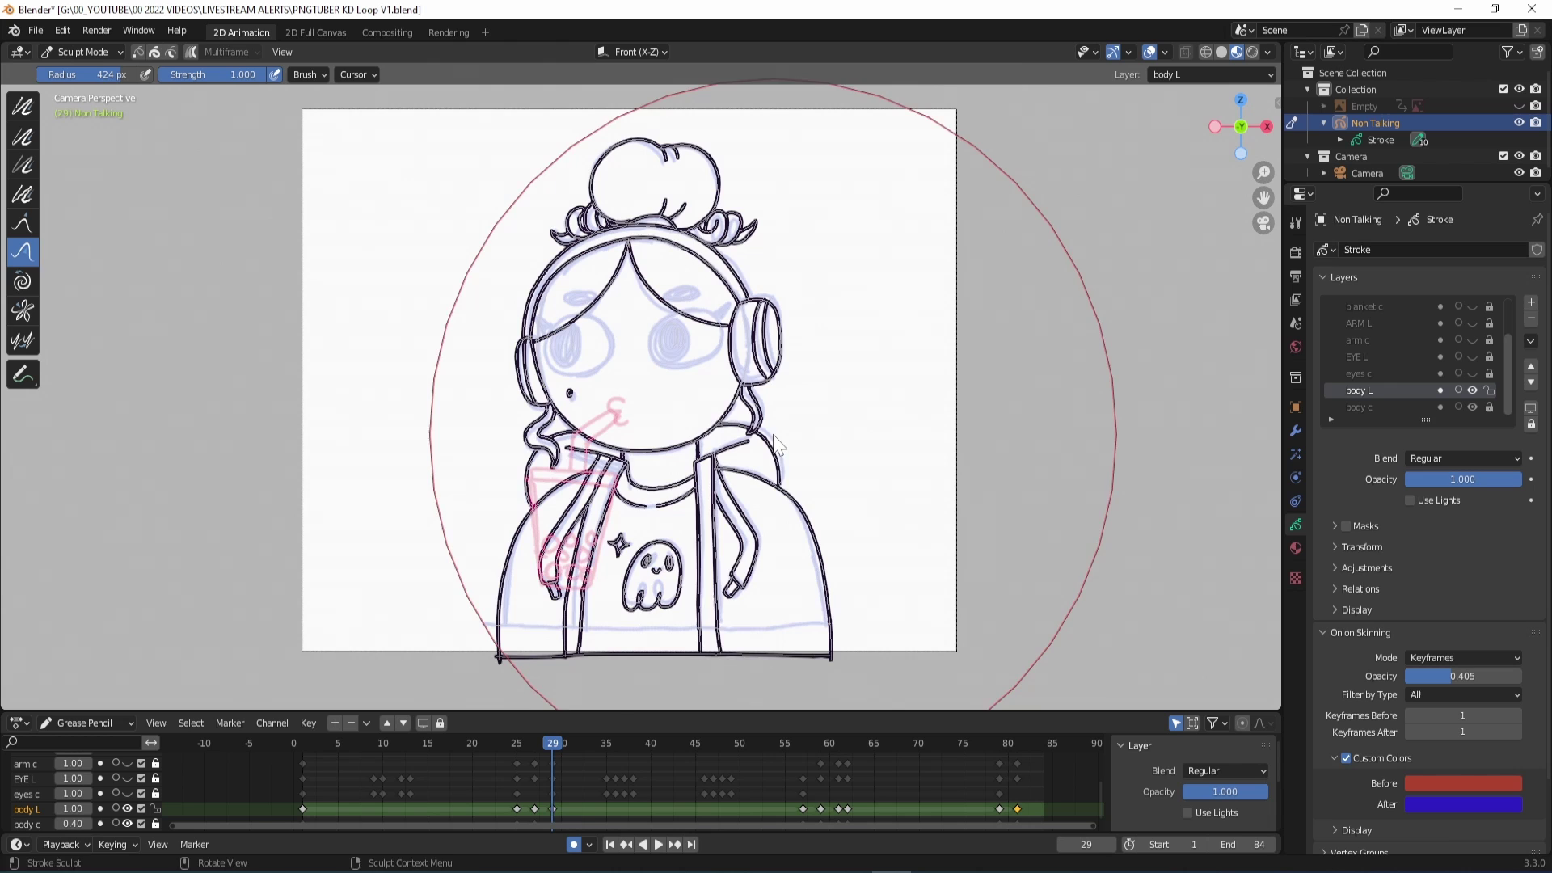
left_click_drag(775, 384, 755, 376)
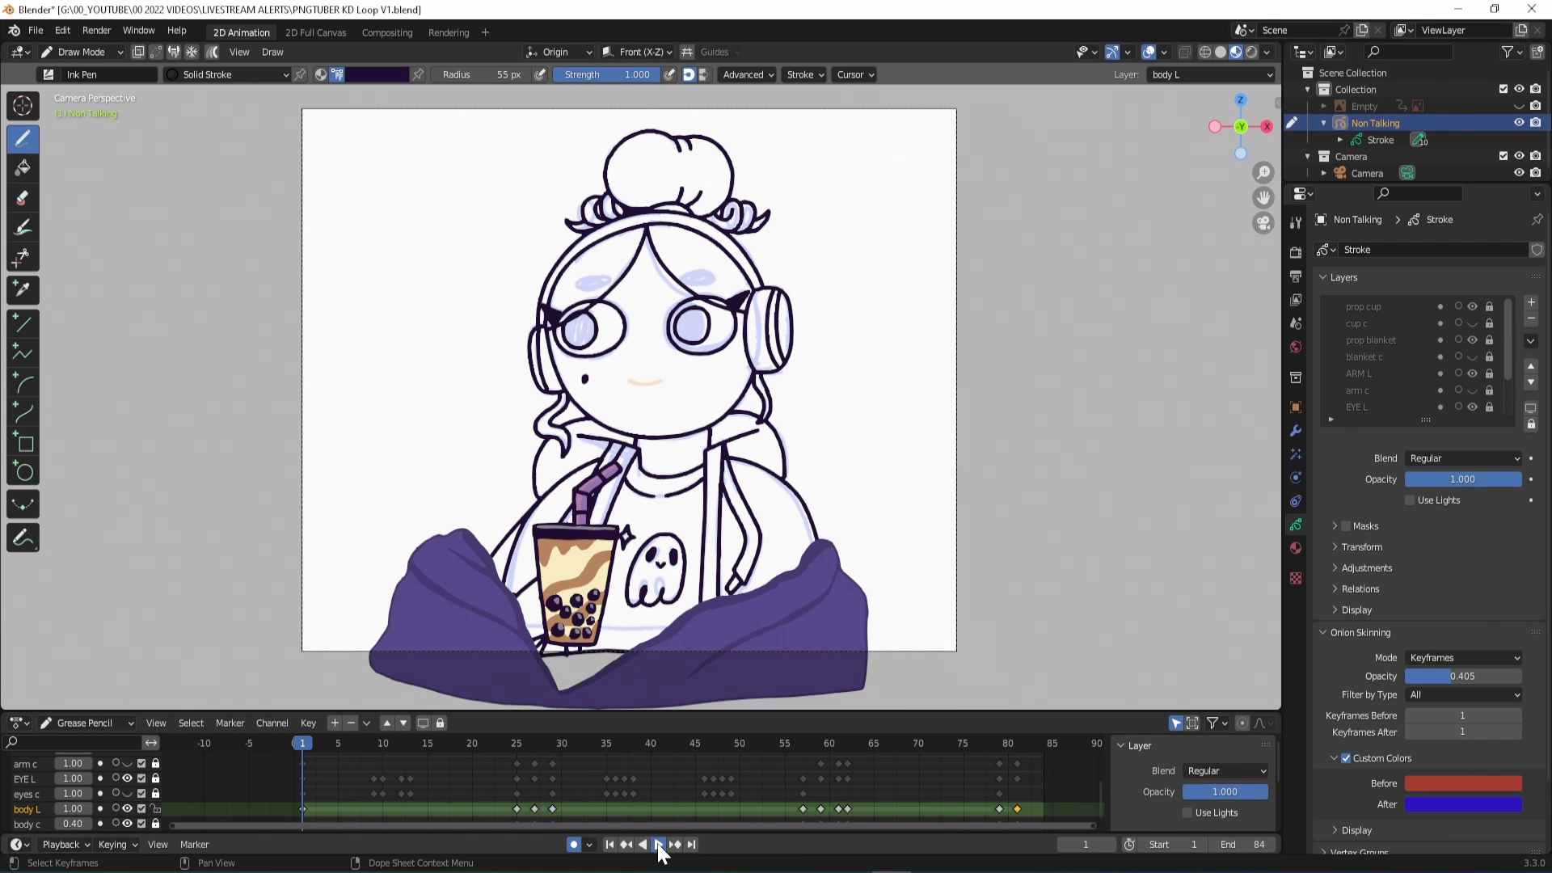
left_click(659, 844)
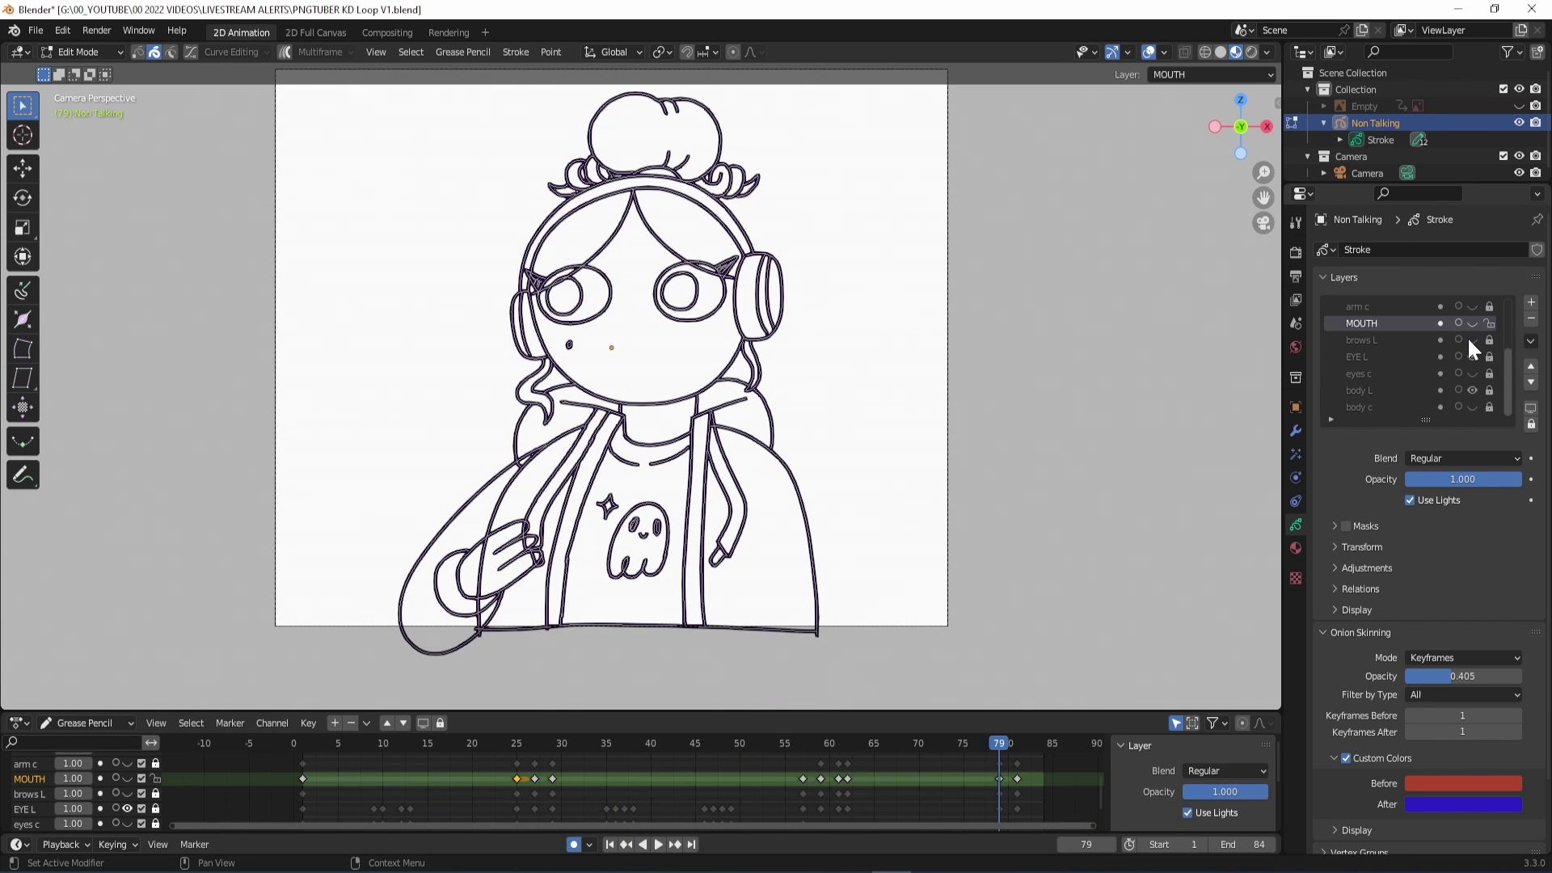
- Hide the EYE L and ARM L layers so only the body line art is shown
left_click(1470, 357)
scroll(1469, 357, "up", 4)
left_click(1470, 357)
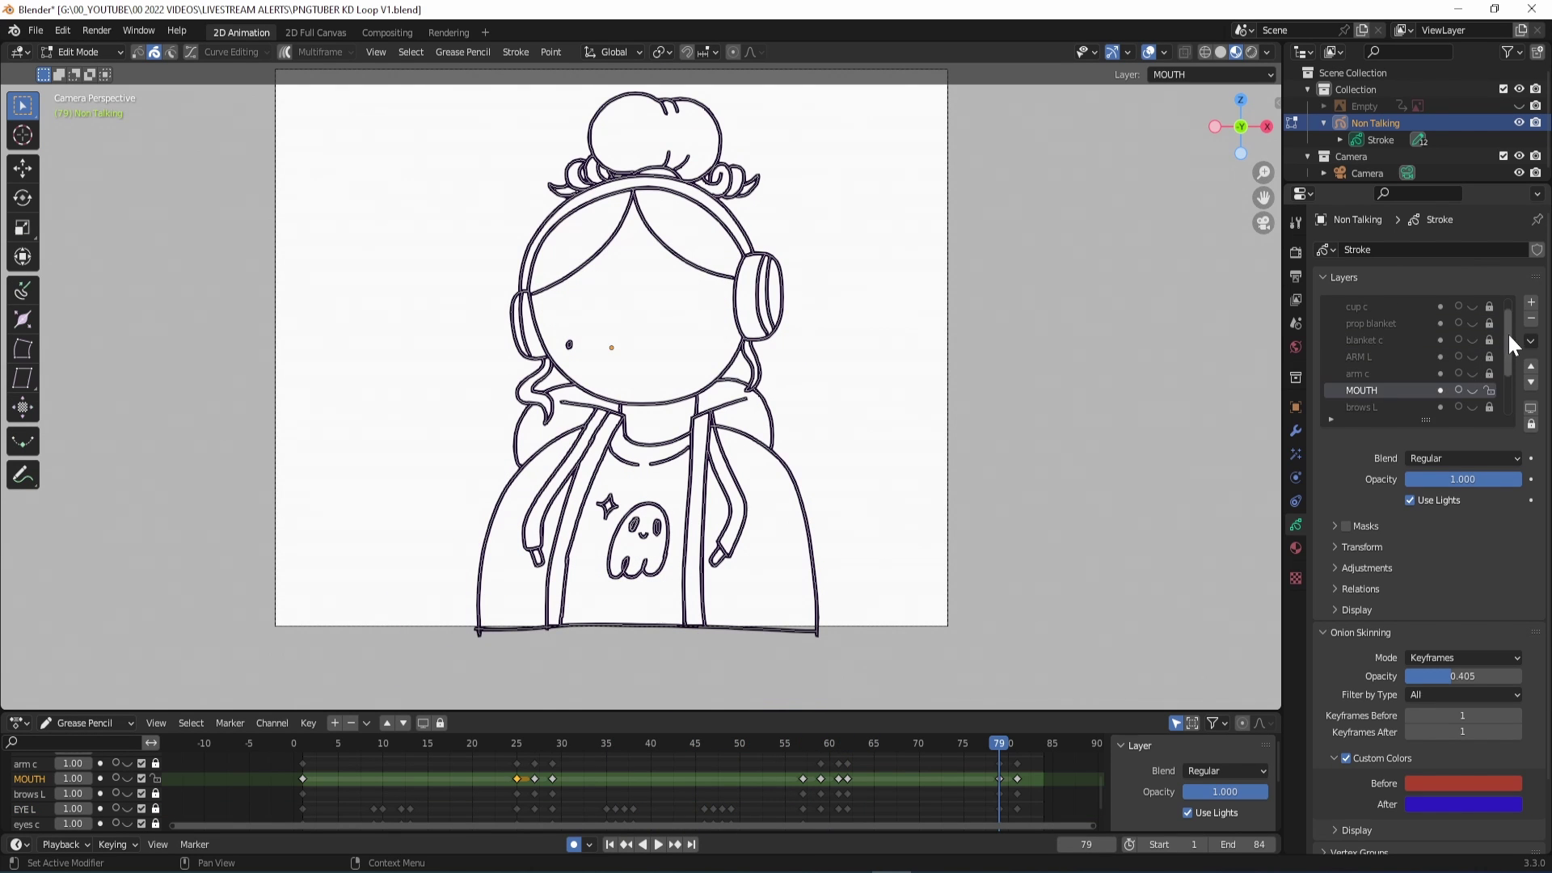
- Duplicate the body L layer with empty keyframes and rename the copy BODY COL
left_click_drag(1507, 333, 1504, 378)
left_click(1530, 340)
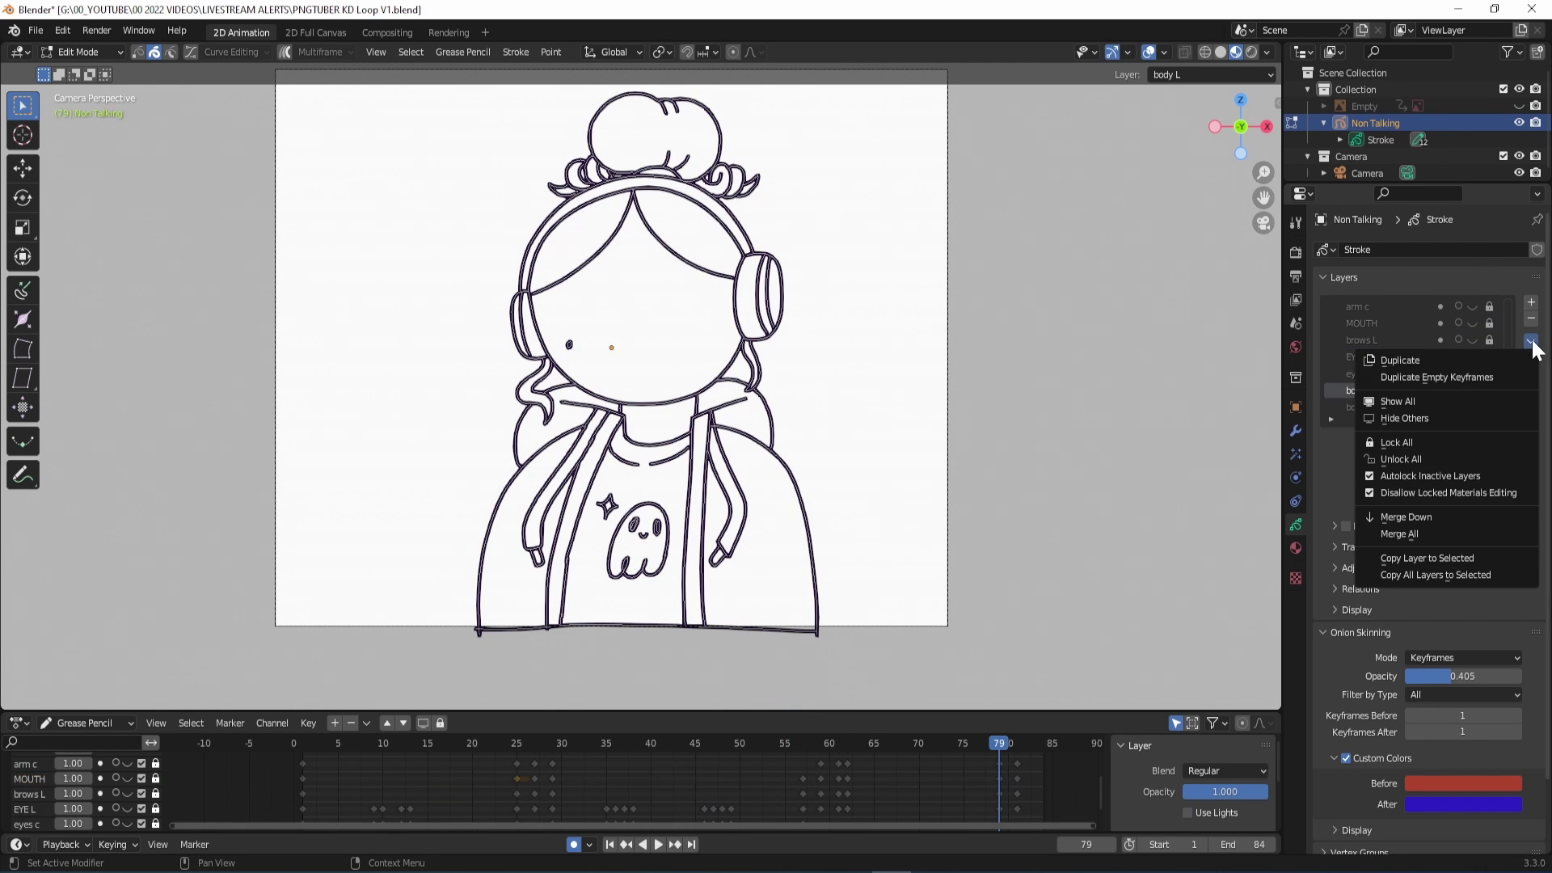
left_click(1503, 378)
double_click(1368, 406)
type("B")
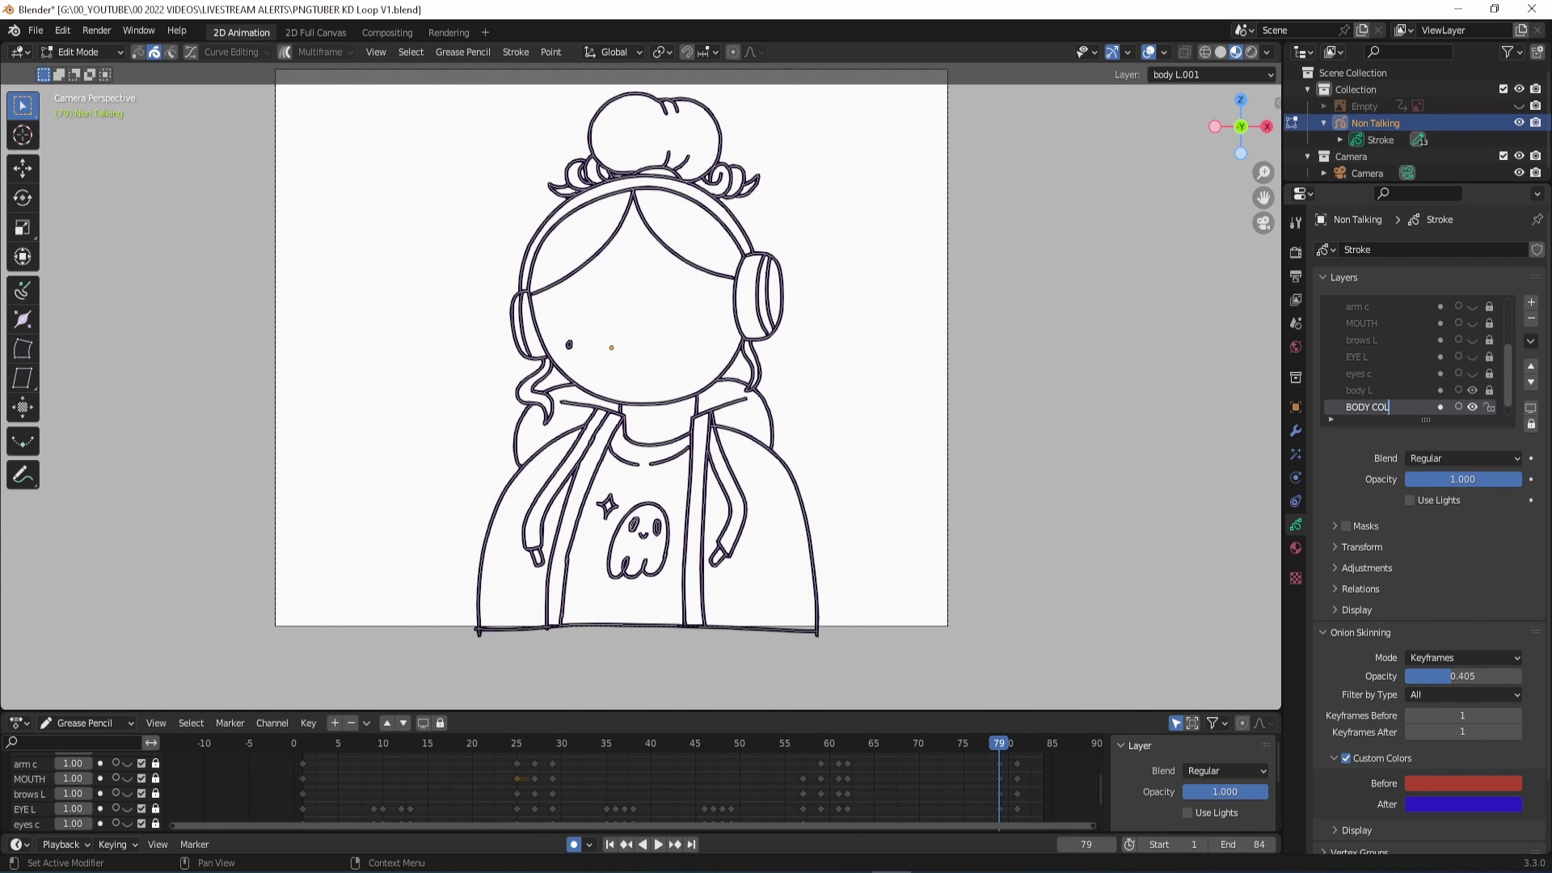
type("ODY COL")
key("Return")
- Switch to Draw Mode, activate the Fill tool and choose the material it uses
left_click(81, 51)
left_click(80, 128)
left_click(22, 168)
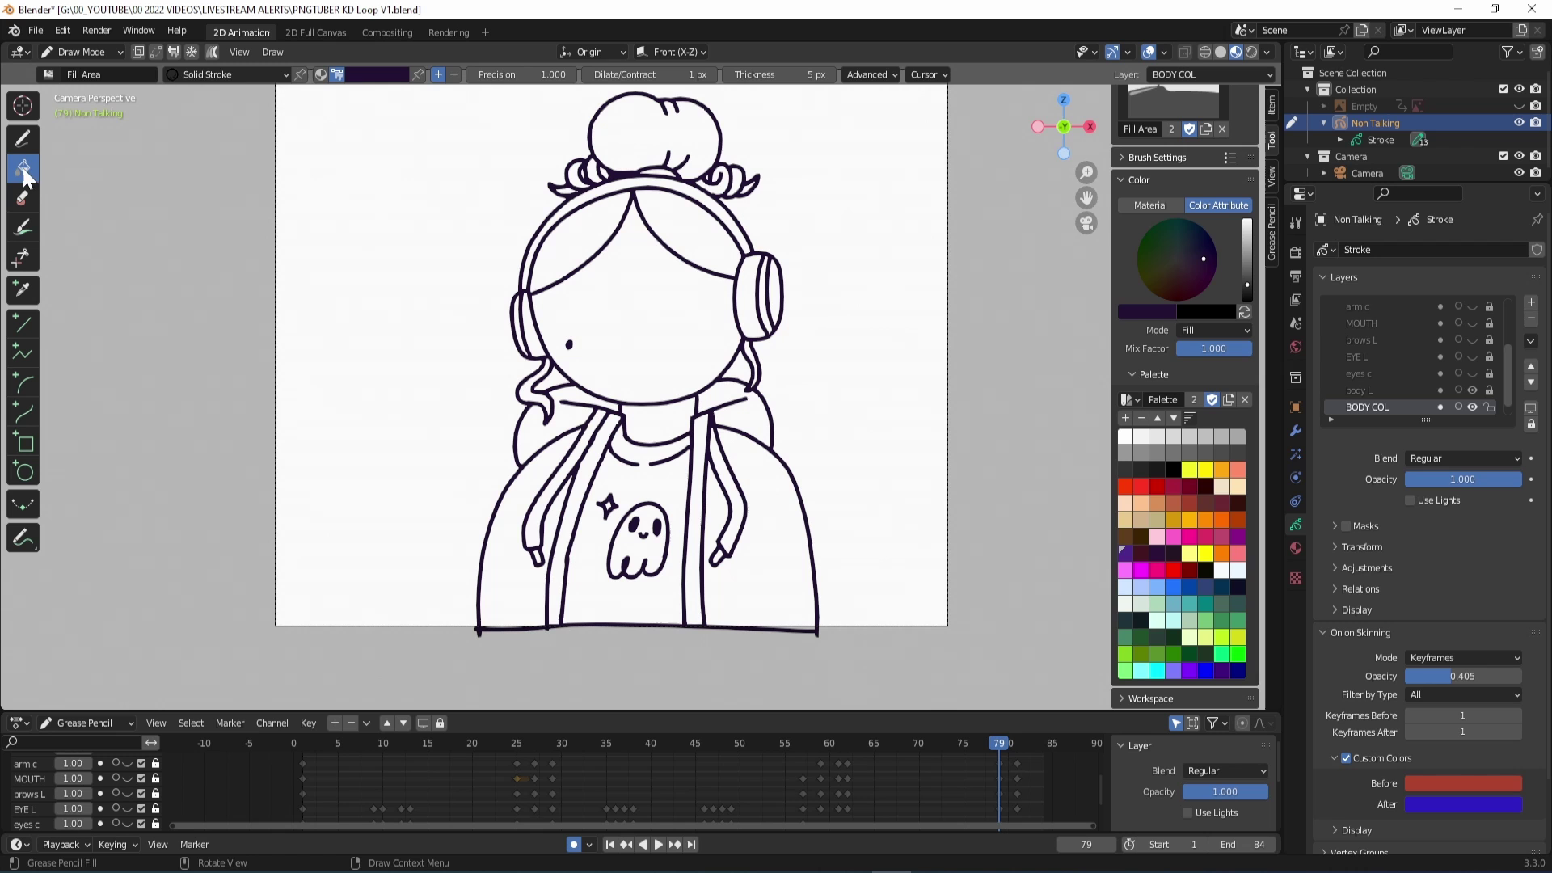
left_click(237, 80)
left_click(186, 144)
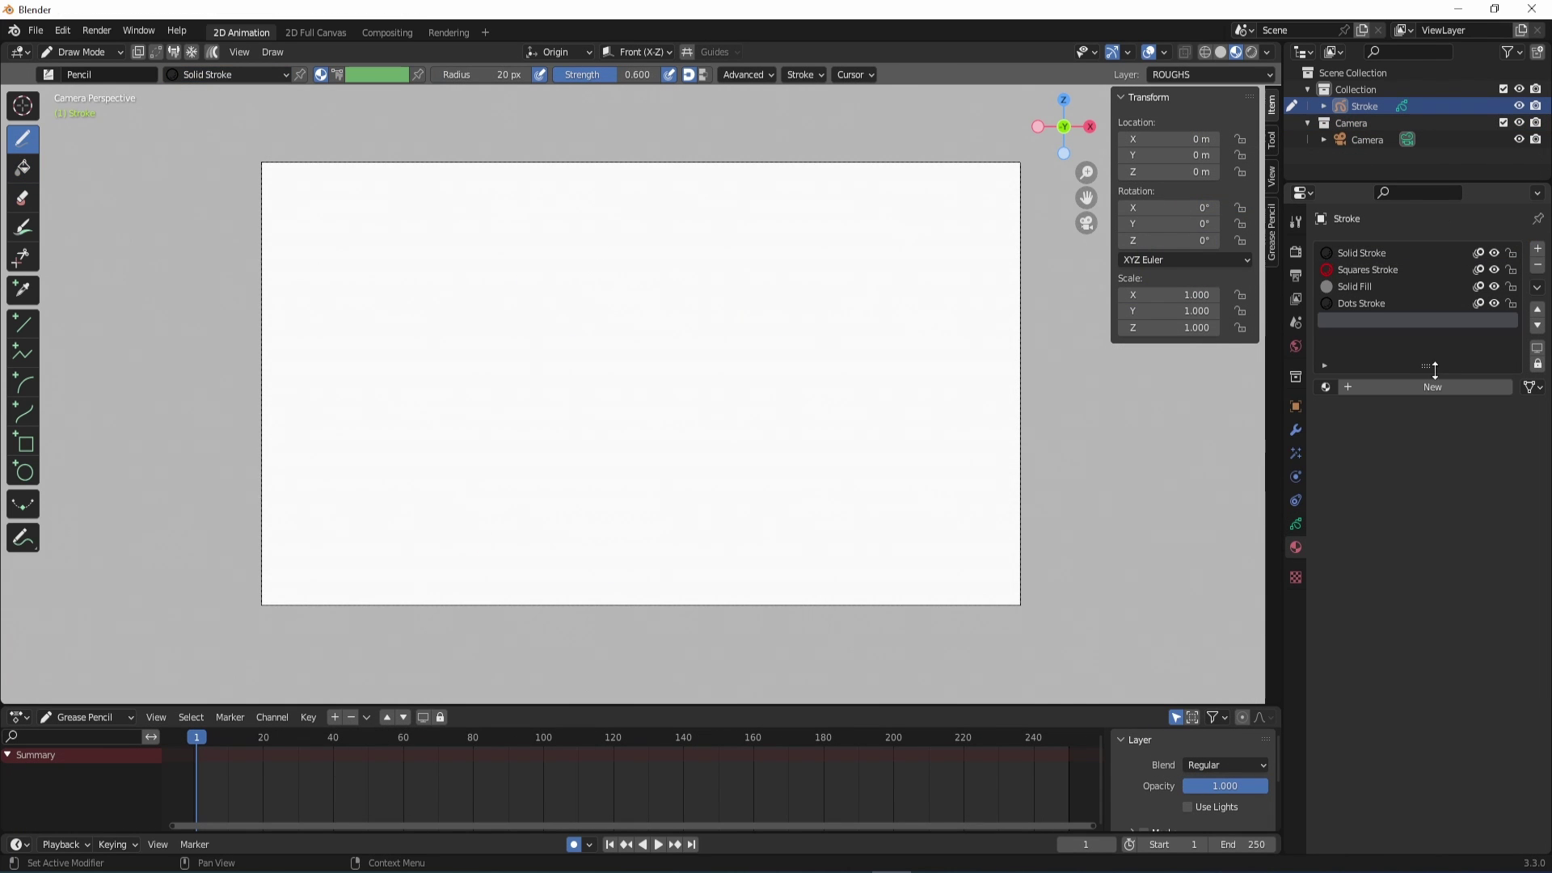
- Create a material named FILL COLOUR with Stroke disabled and Fill enabled, and open the brush colour palette
left_click(1432, 386)
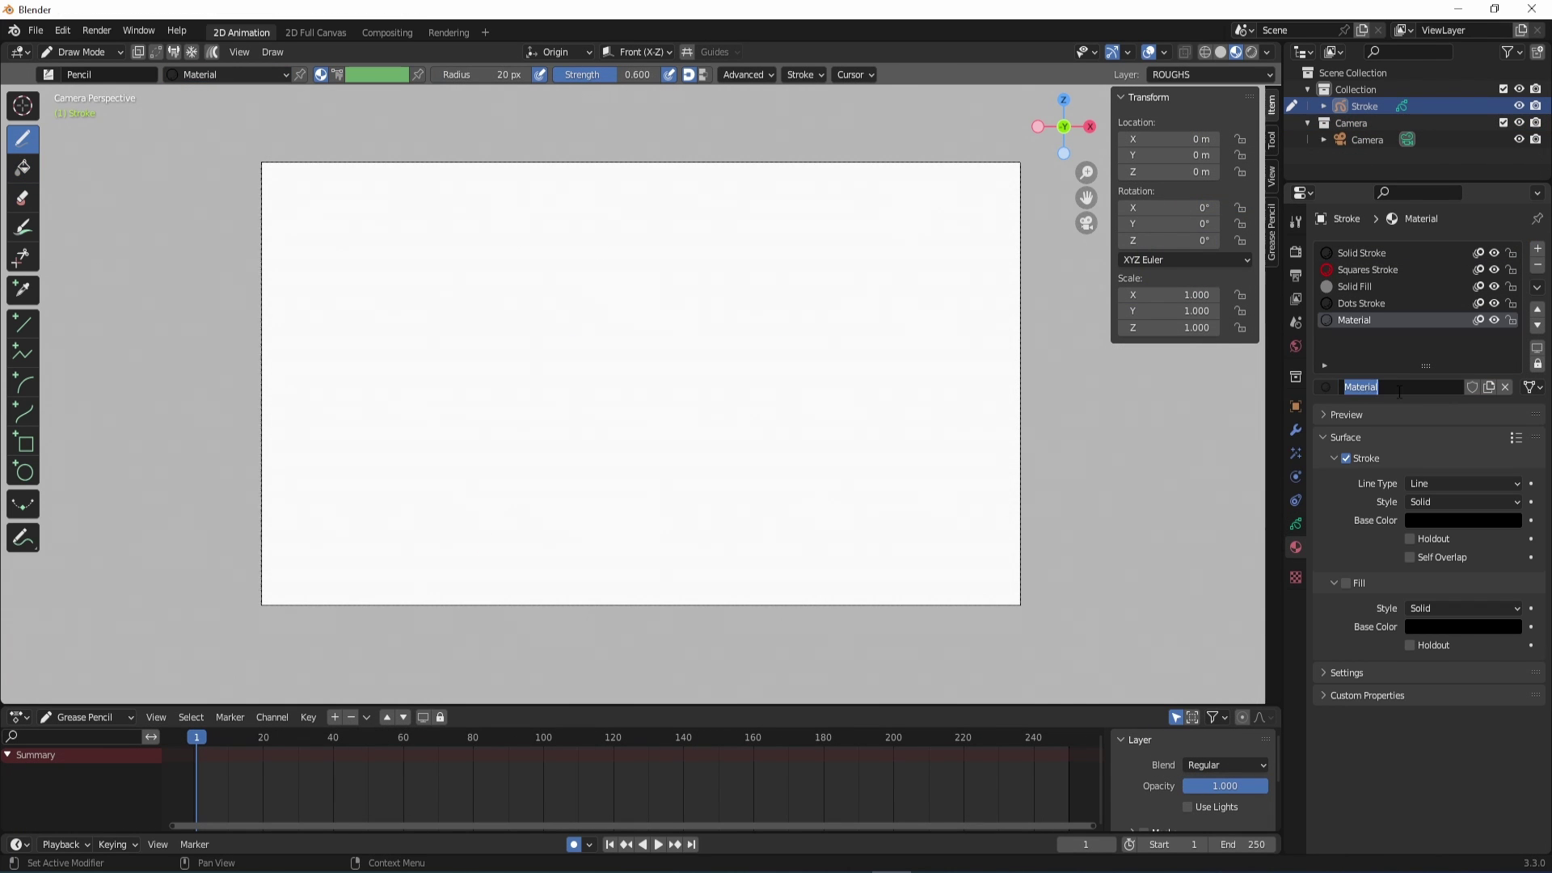
double_click(1387, 386)
type("FILL COLOUR")
key("Return")
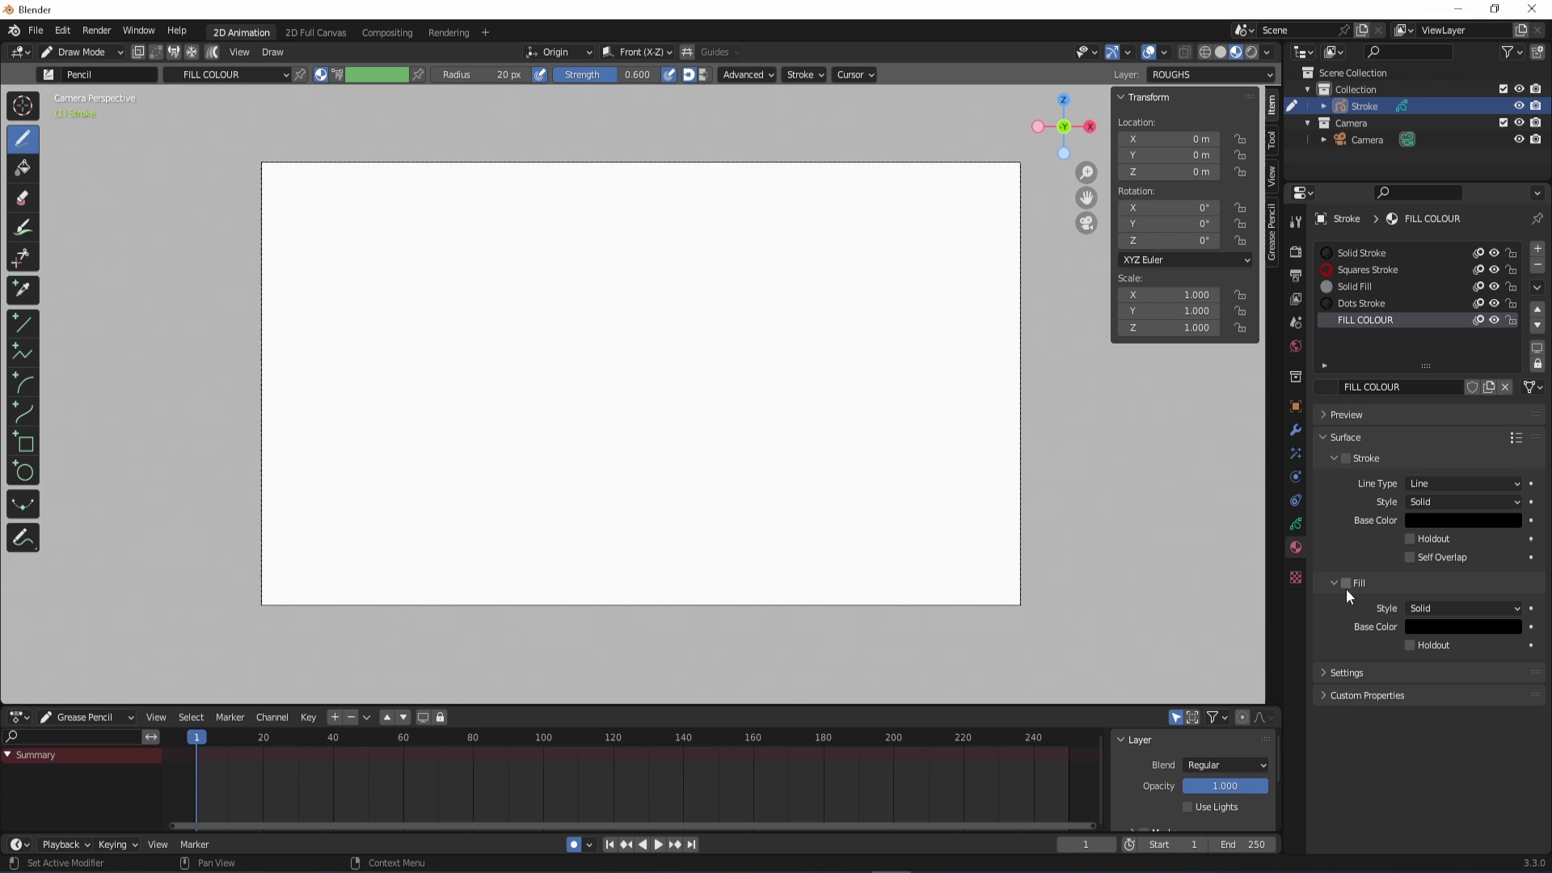
left_click(1346, 585)
left_click(361, 75)
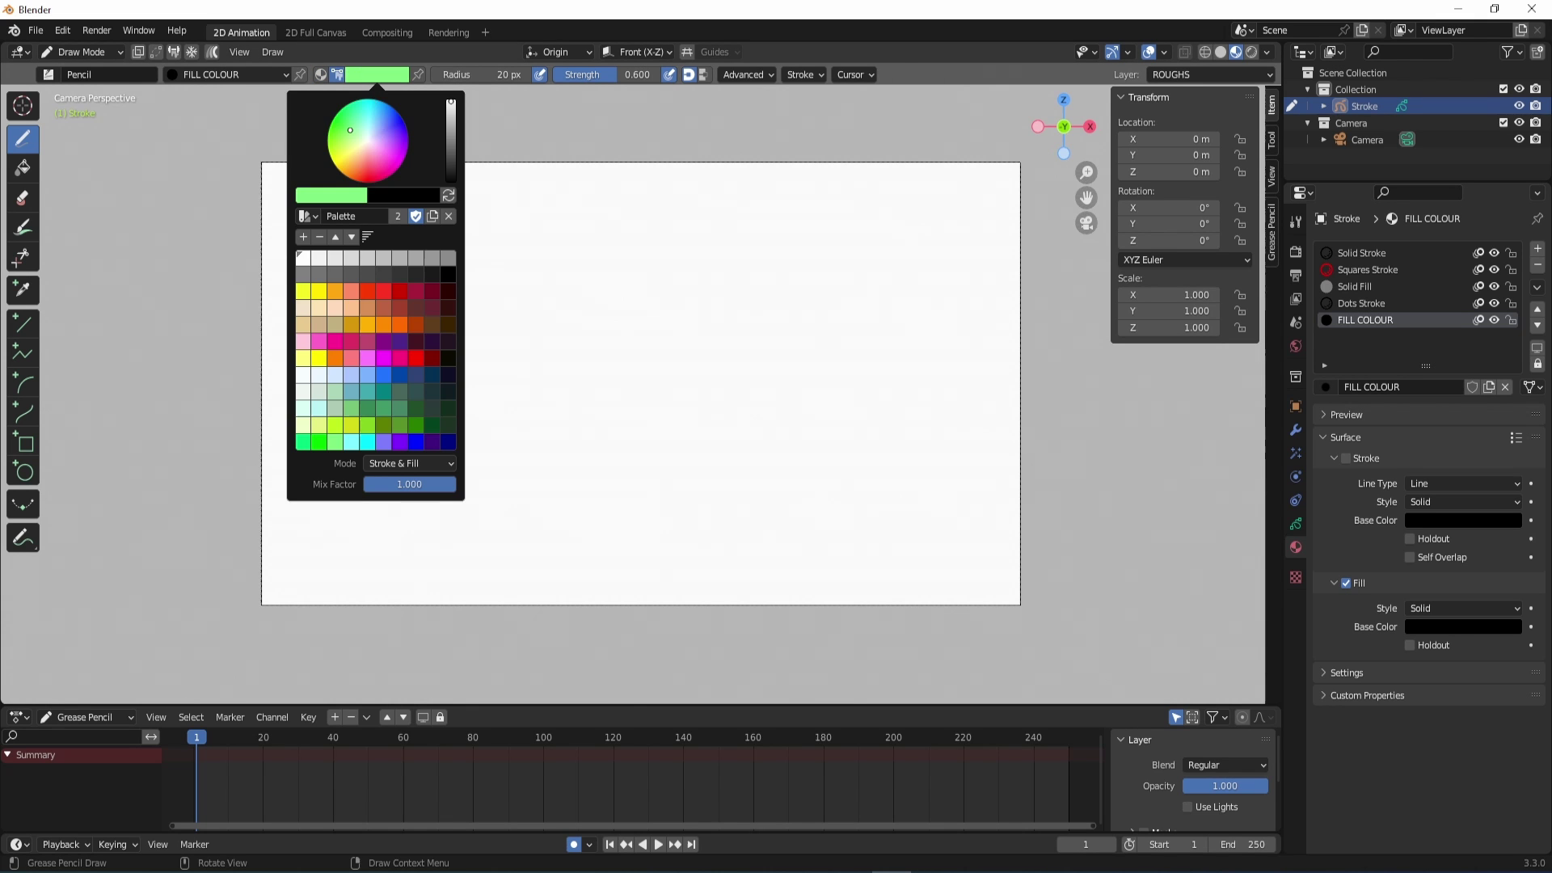
- Add the KD PALETTE character picture to the scene as a reference image
mouse_move(444, 198)
left_mouse_down()
mouse_move(429, 388)
mouse_move(457, 199)
left_mouse_up()
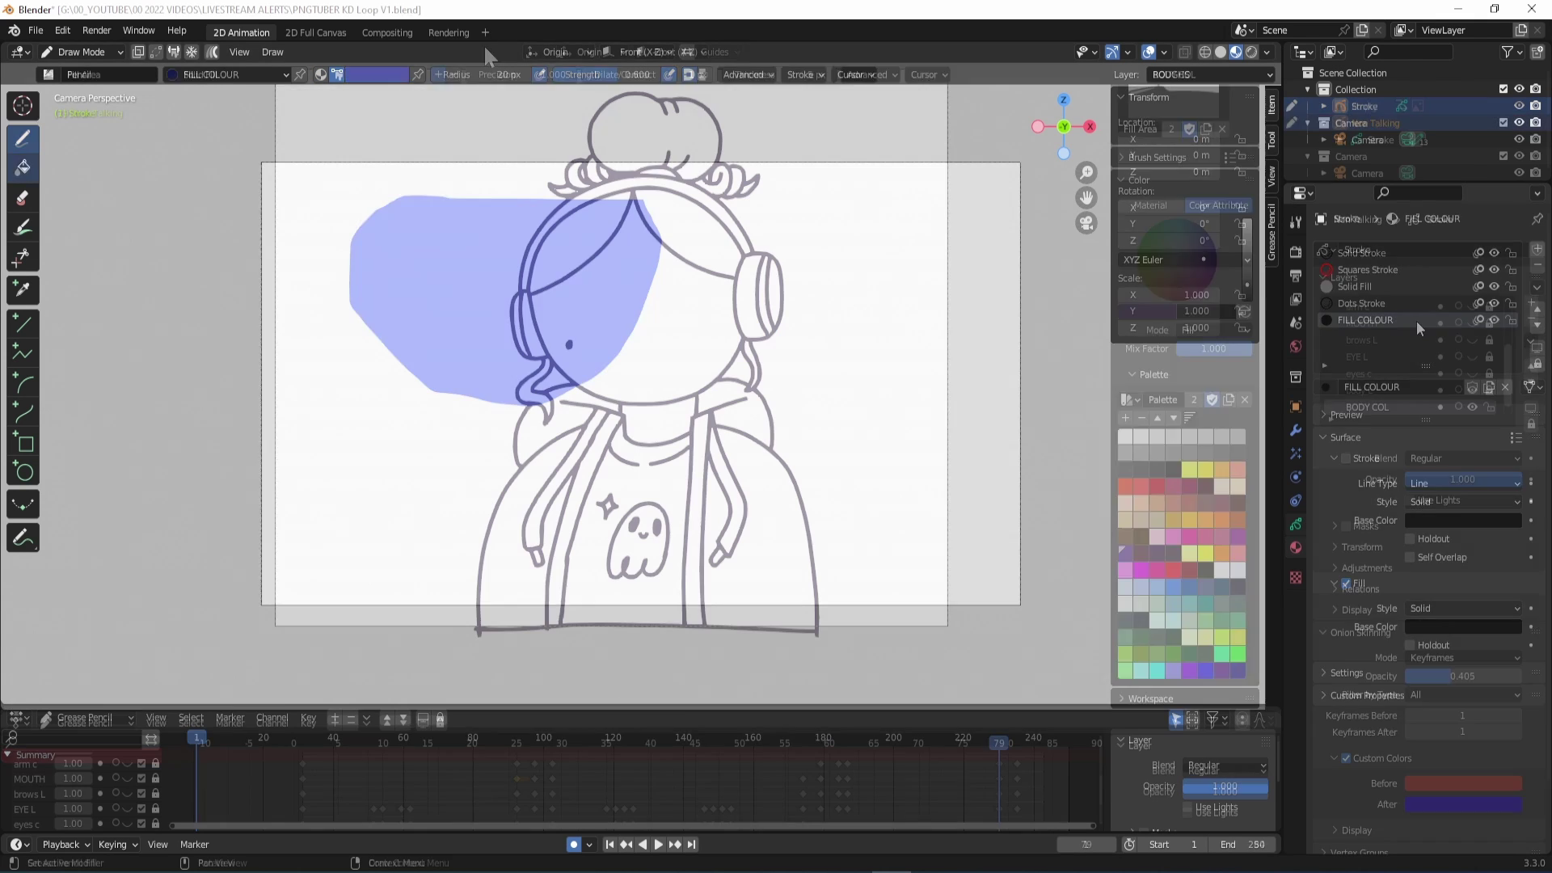
mouse_move(151, 259)
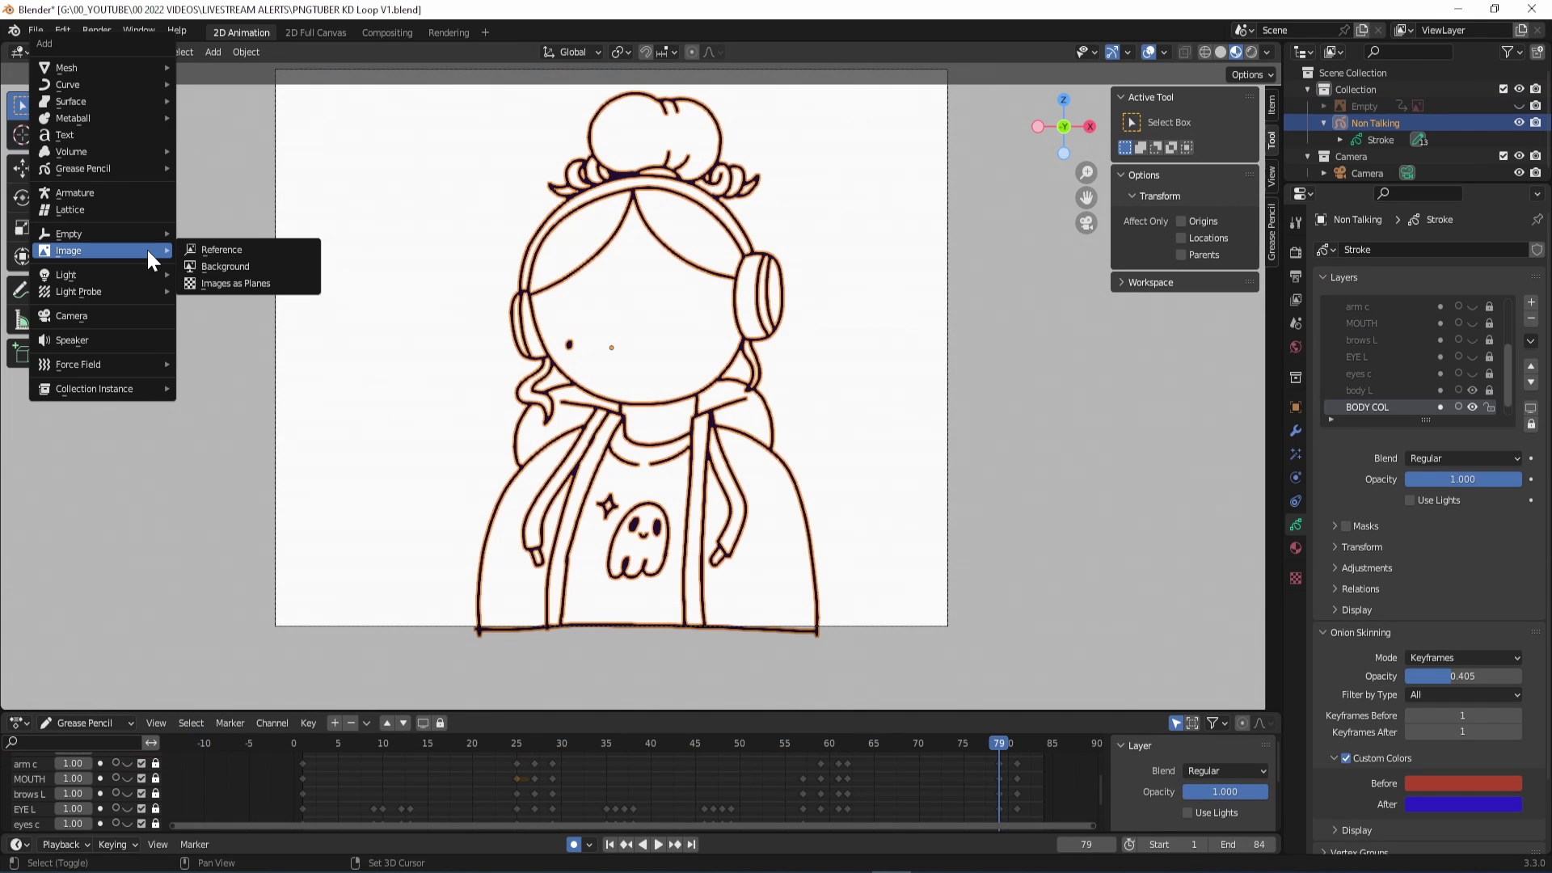
left_click(202, 250)
left_click(1011, 677)
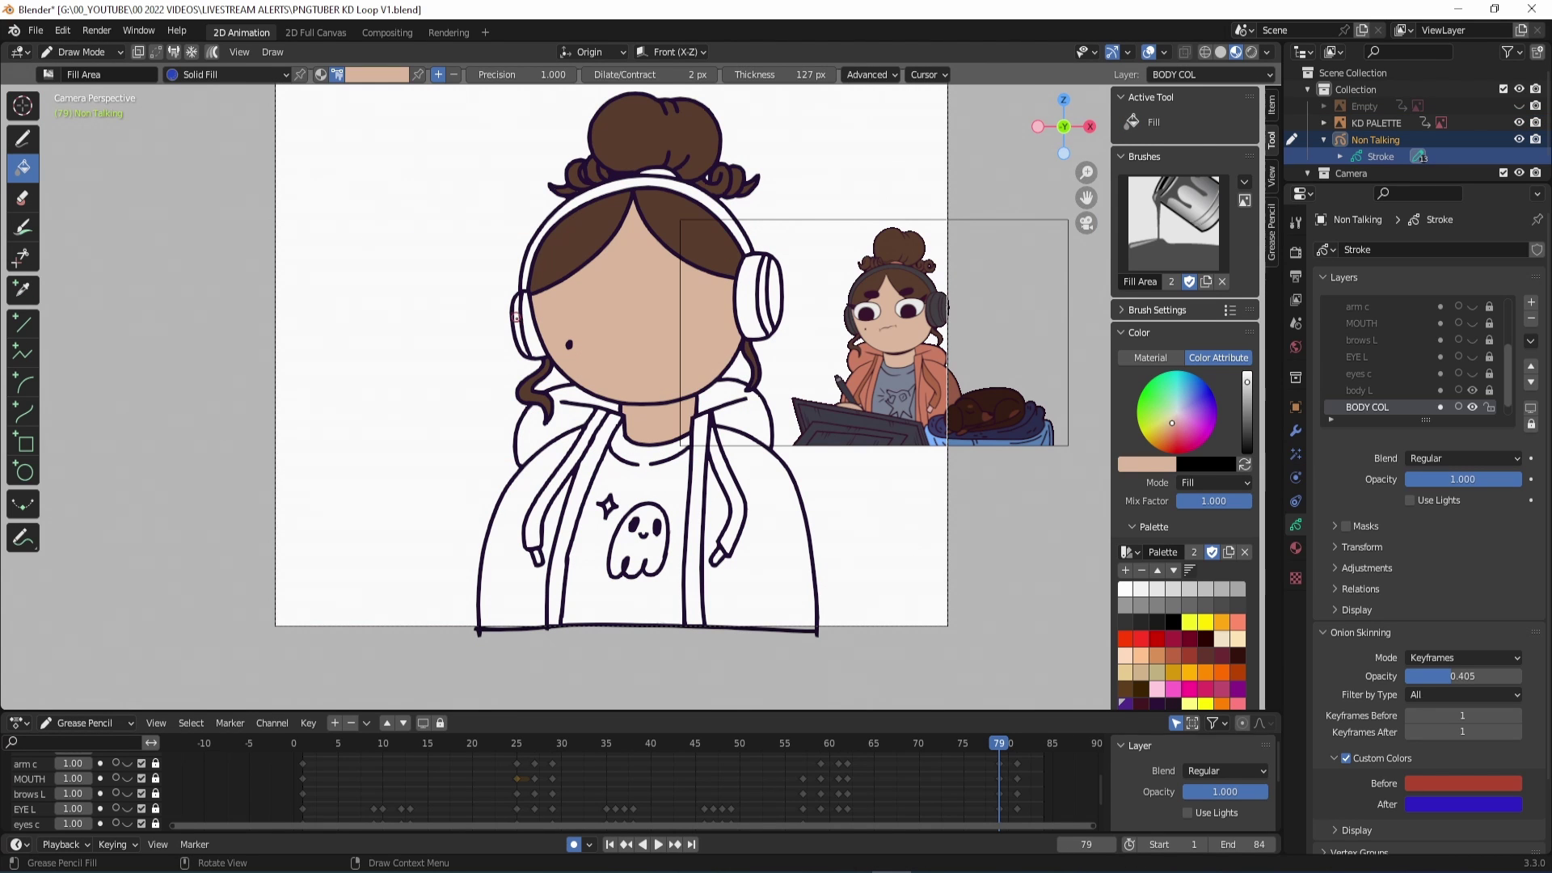
- Set the Fill tool's thickness to 5 px and its stroke extension to 0.200
left_click(529, 327)
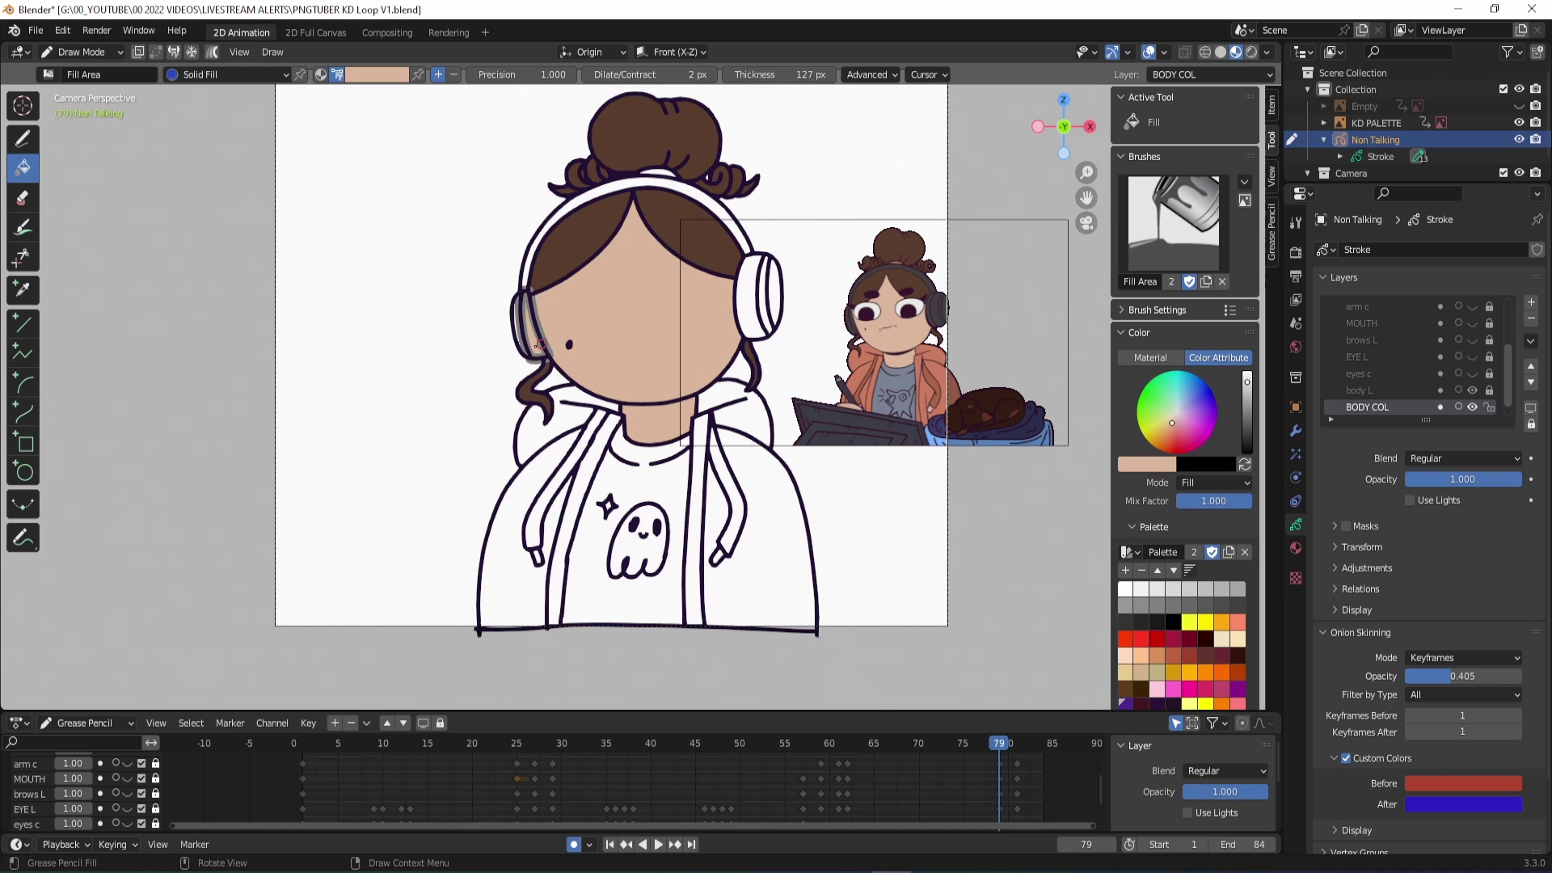
key("ctrl+z")
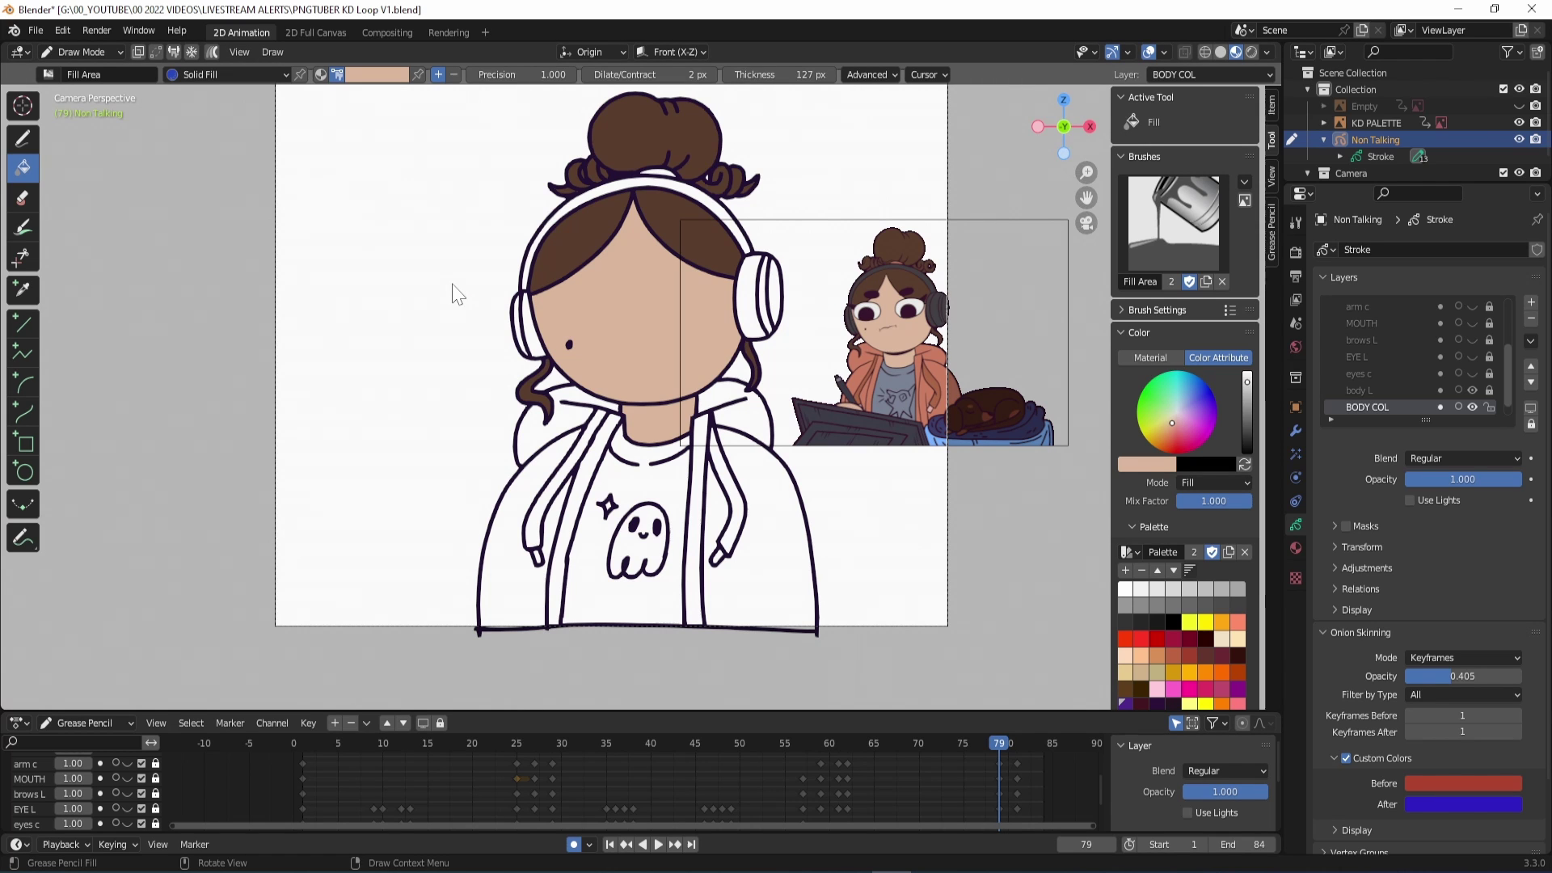
left_click(832, 73)
type("3")
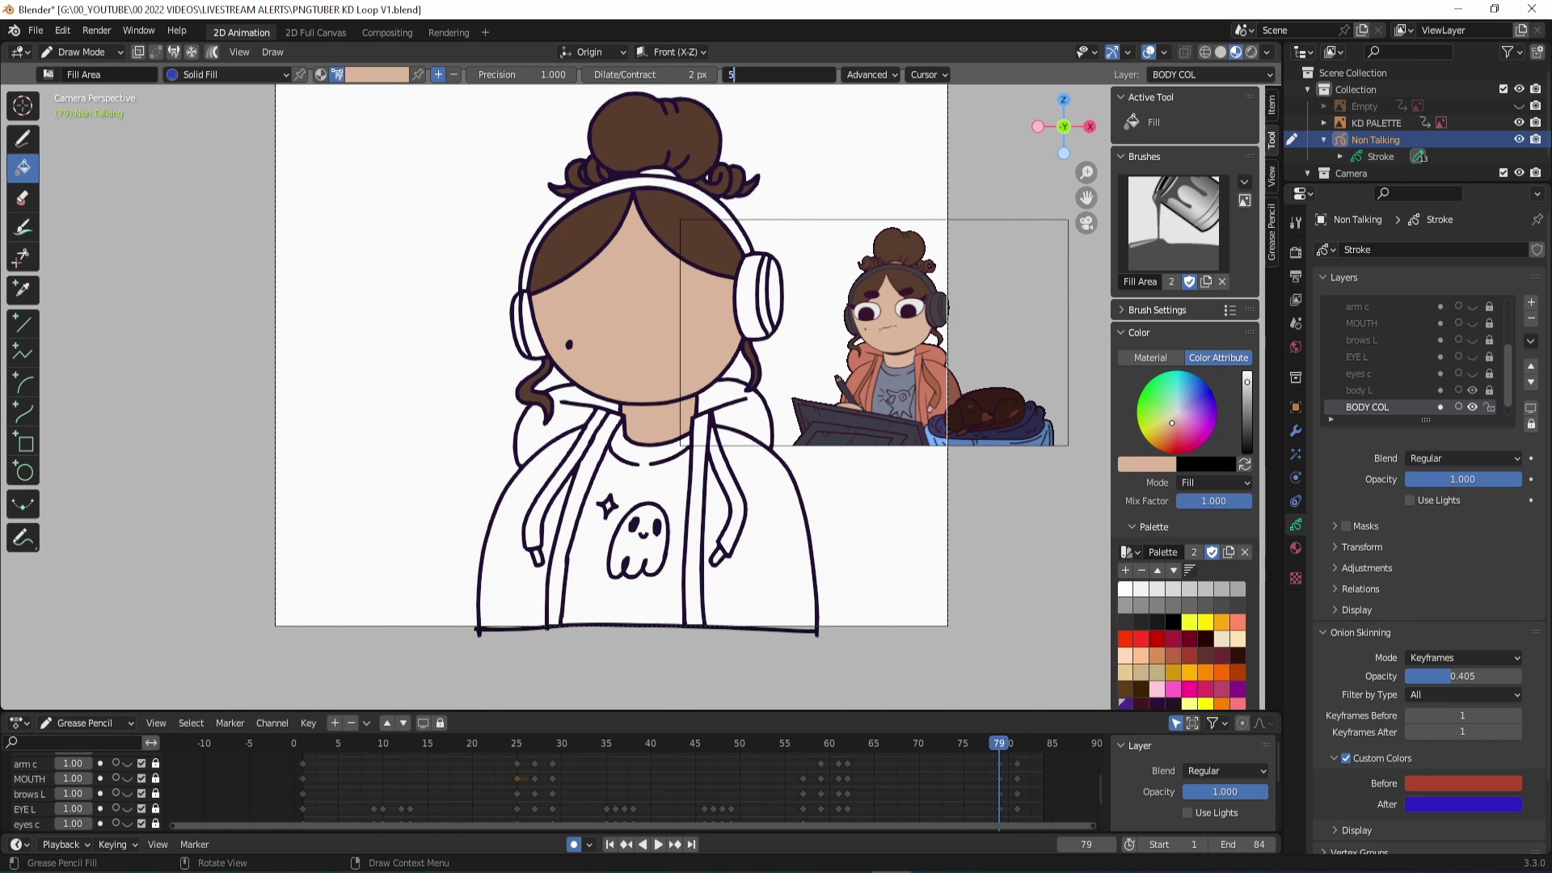
key("Return")
left_click(867, 75)
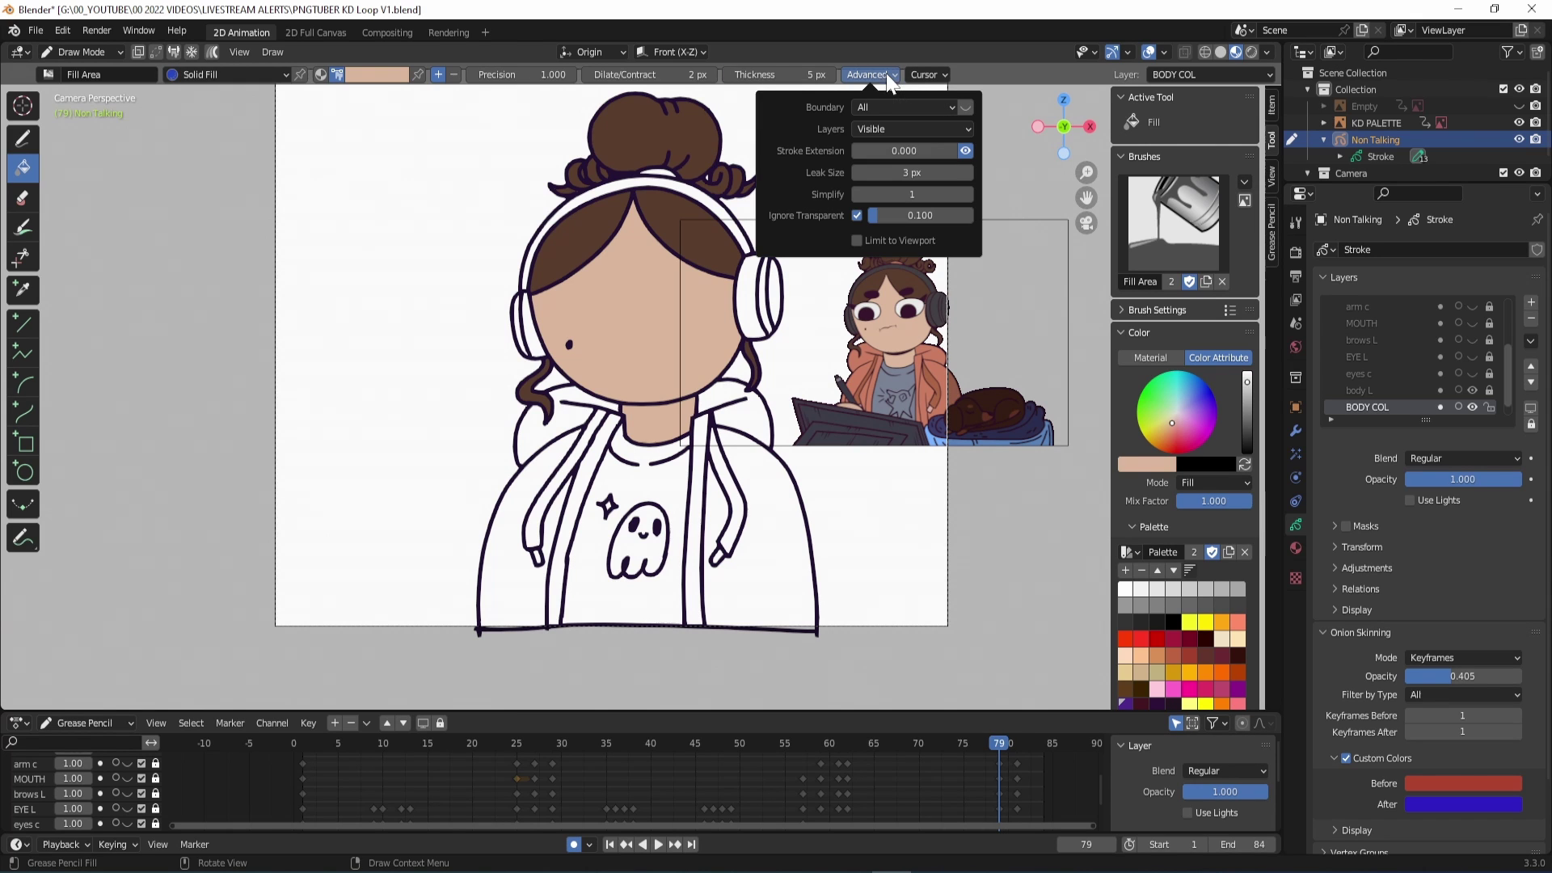
left_click(951, 151)
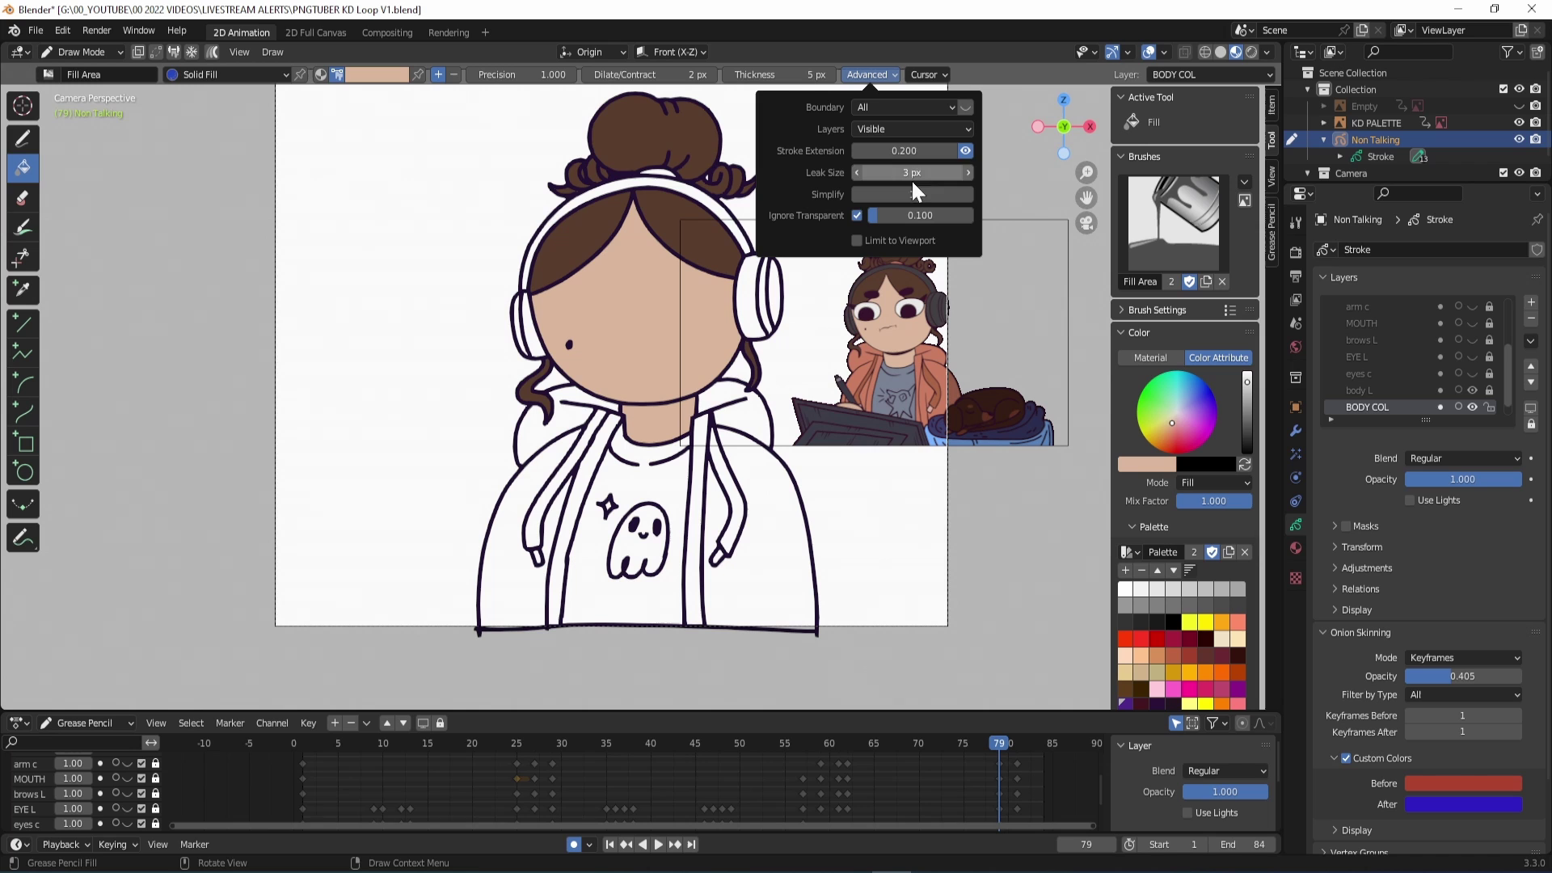
- Sample the jacket's orange from the reference image and fill the hood, sleeves and front panels of the character's jacket with it
left_click(1160, 465)
left_click(1249, 405)
left_click(937, 385)
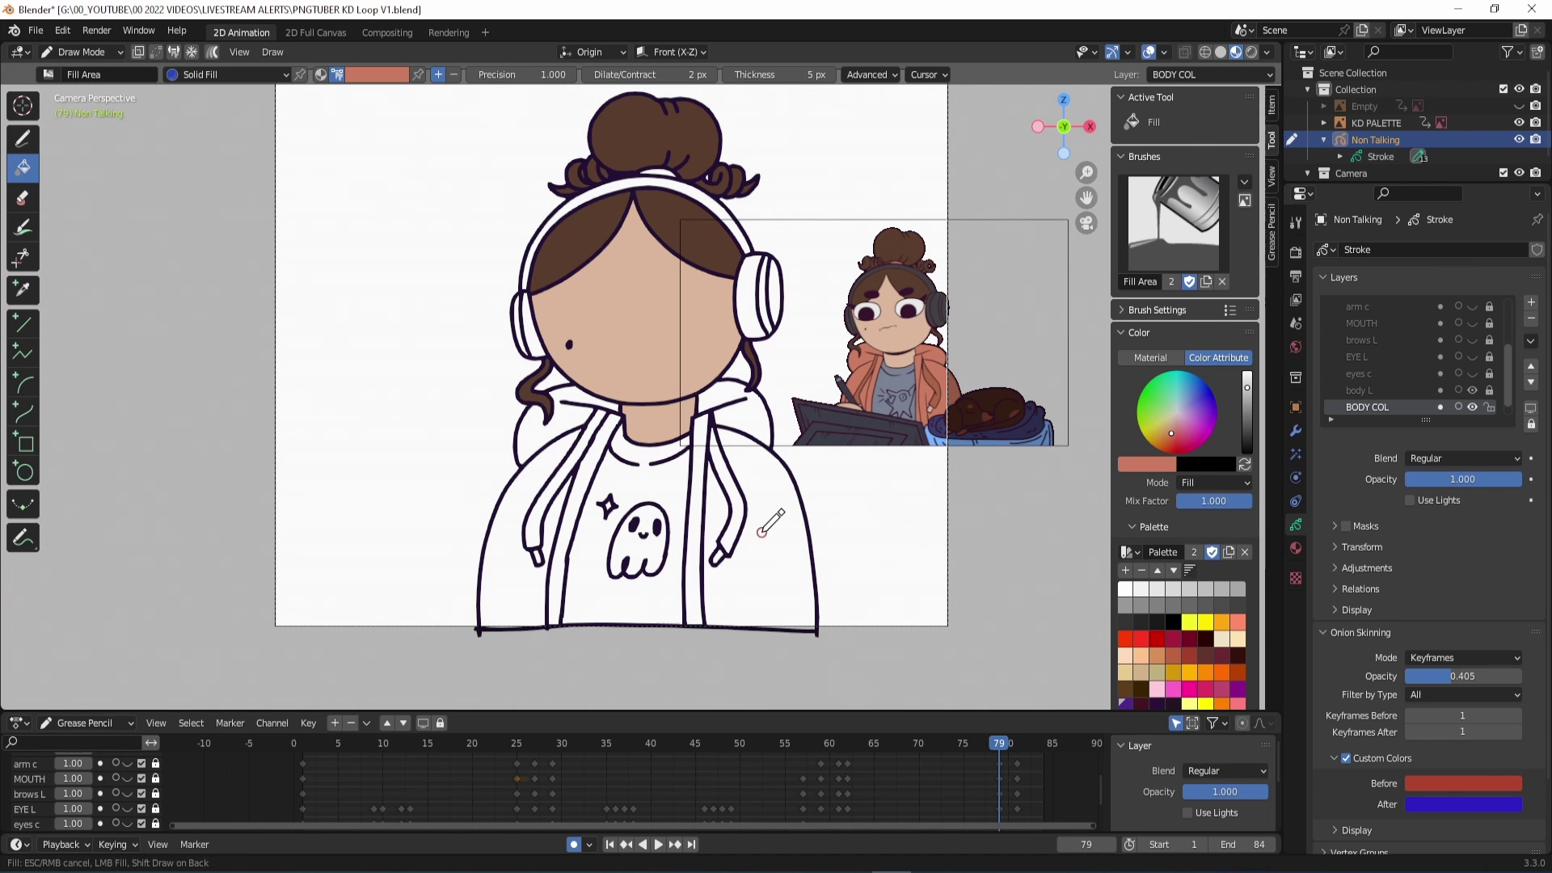
left_click(768, 524)
left_click(742, 417)
left_click(696, 520)
left_click(565, 527)
left_click(507, 522)
left_click(535, 432)
- Sample the darker brown-orange from the reference image and fill both jacket drawstrings with it
left_click(1160, 464)
left_click(1249, 405)
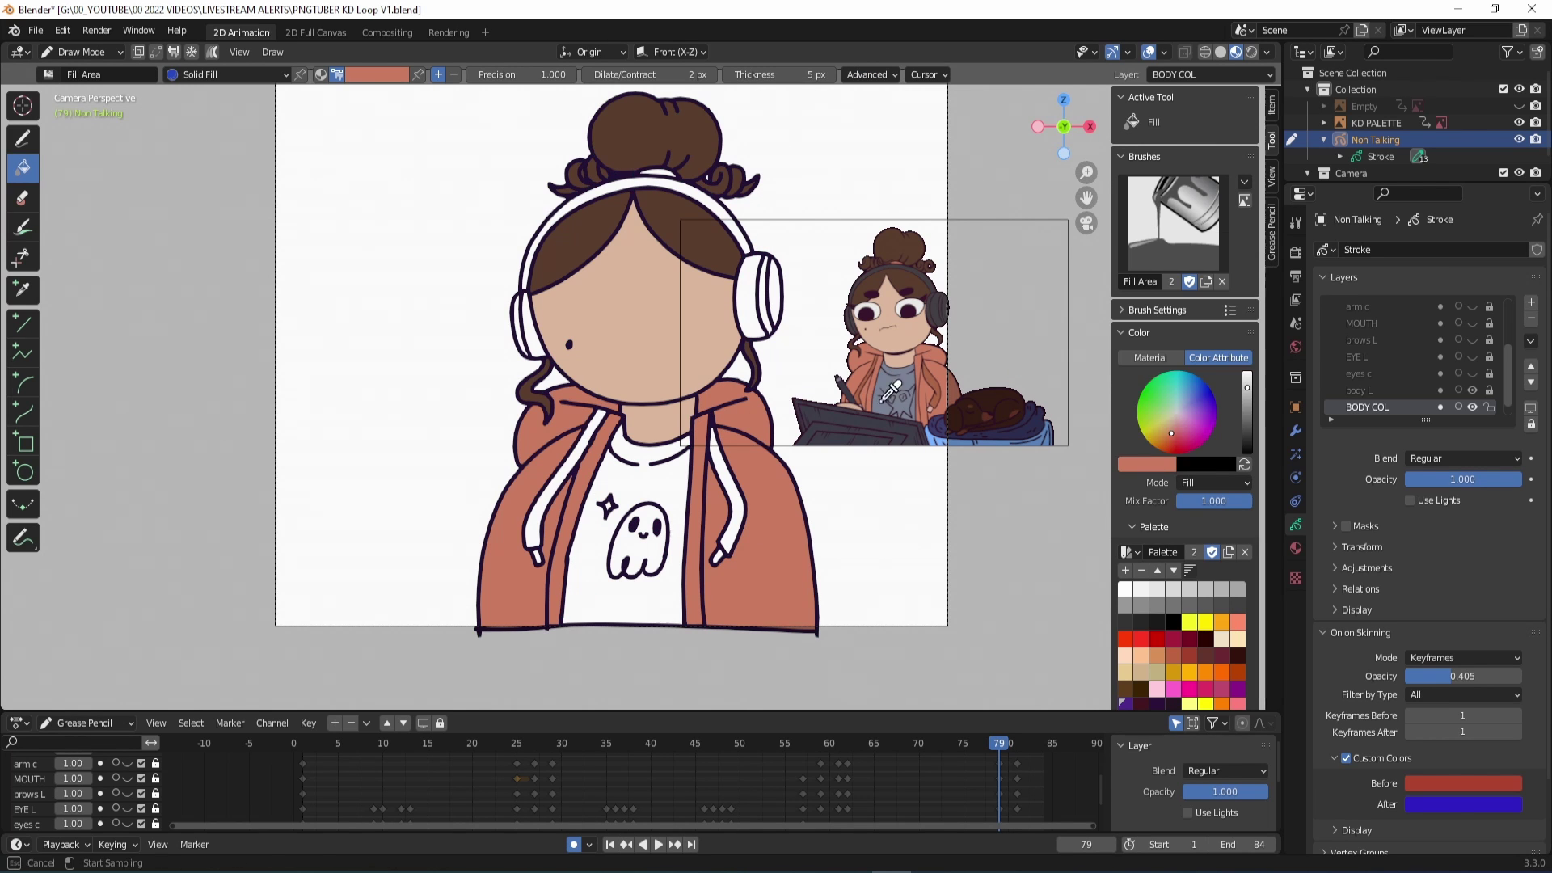
left_click(934, 395)
left_click(540, 509)
left_click(737, 506)
- Sample the pale pink and the blue-grey from the reference image and fill the T-shirt with the blue-grey
left_click(1165, 464)
left_click(1249, 405)
left_click(931, 410)
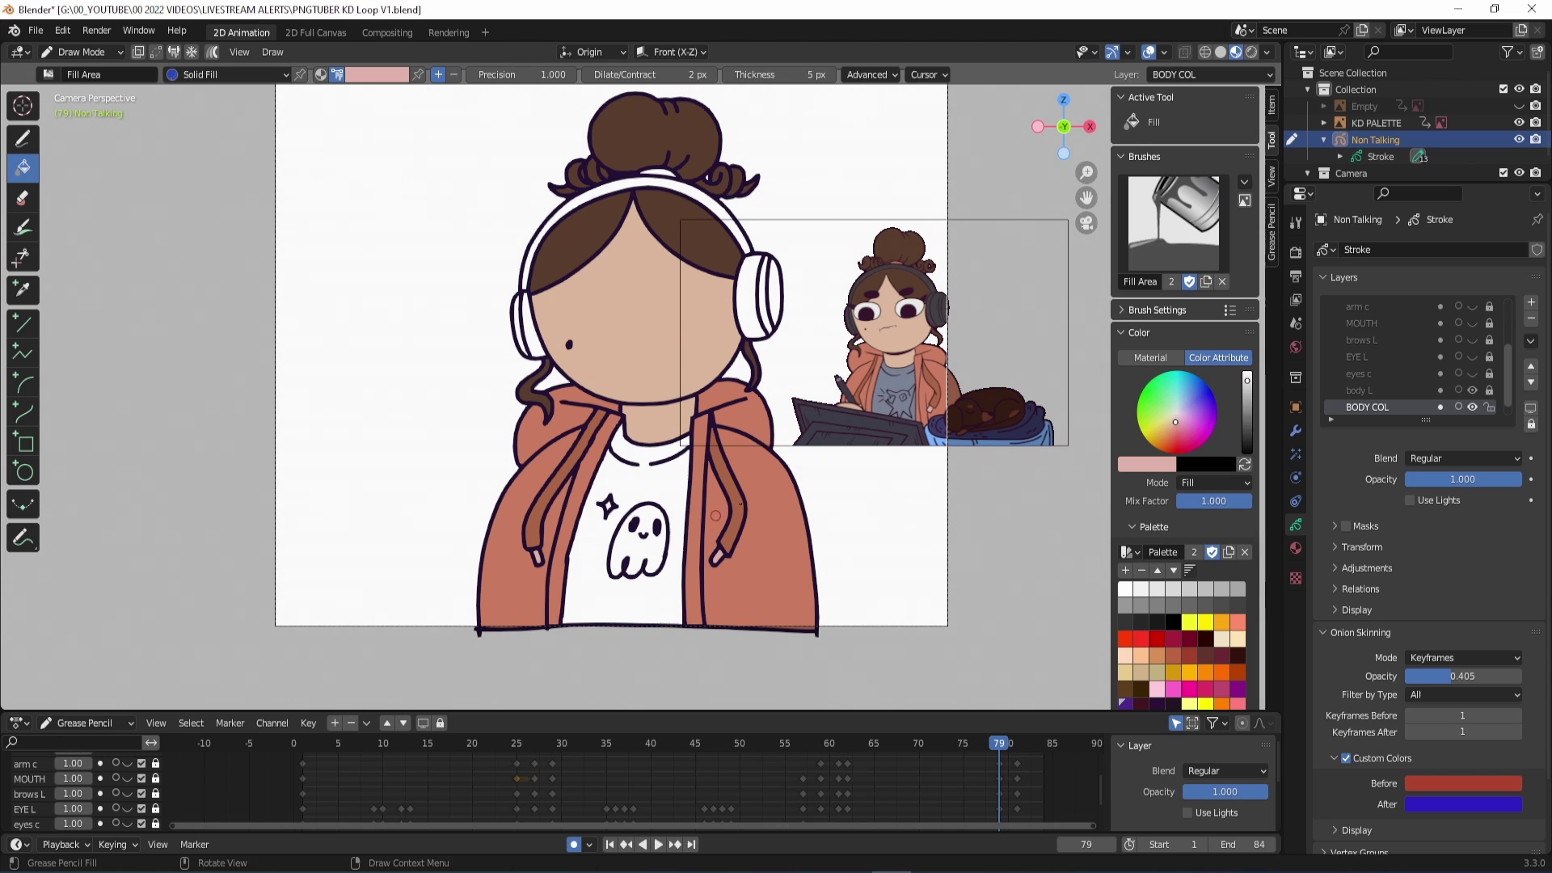
left_click(1161, 465)
left_click(1249, 405)
left_click(887, 380)
left_click(647, 486)
left_click(1160, 465)
left_click(1249, 404)
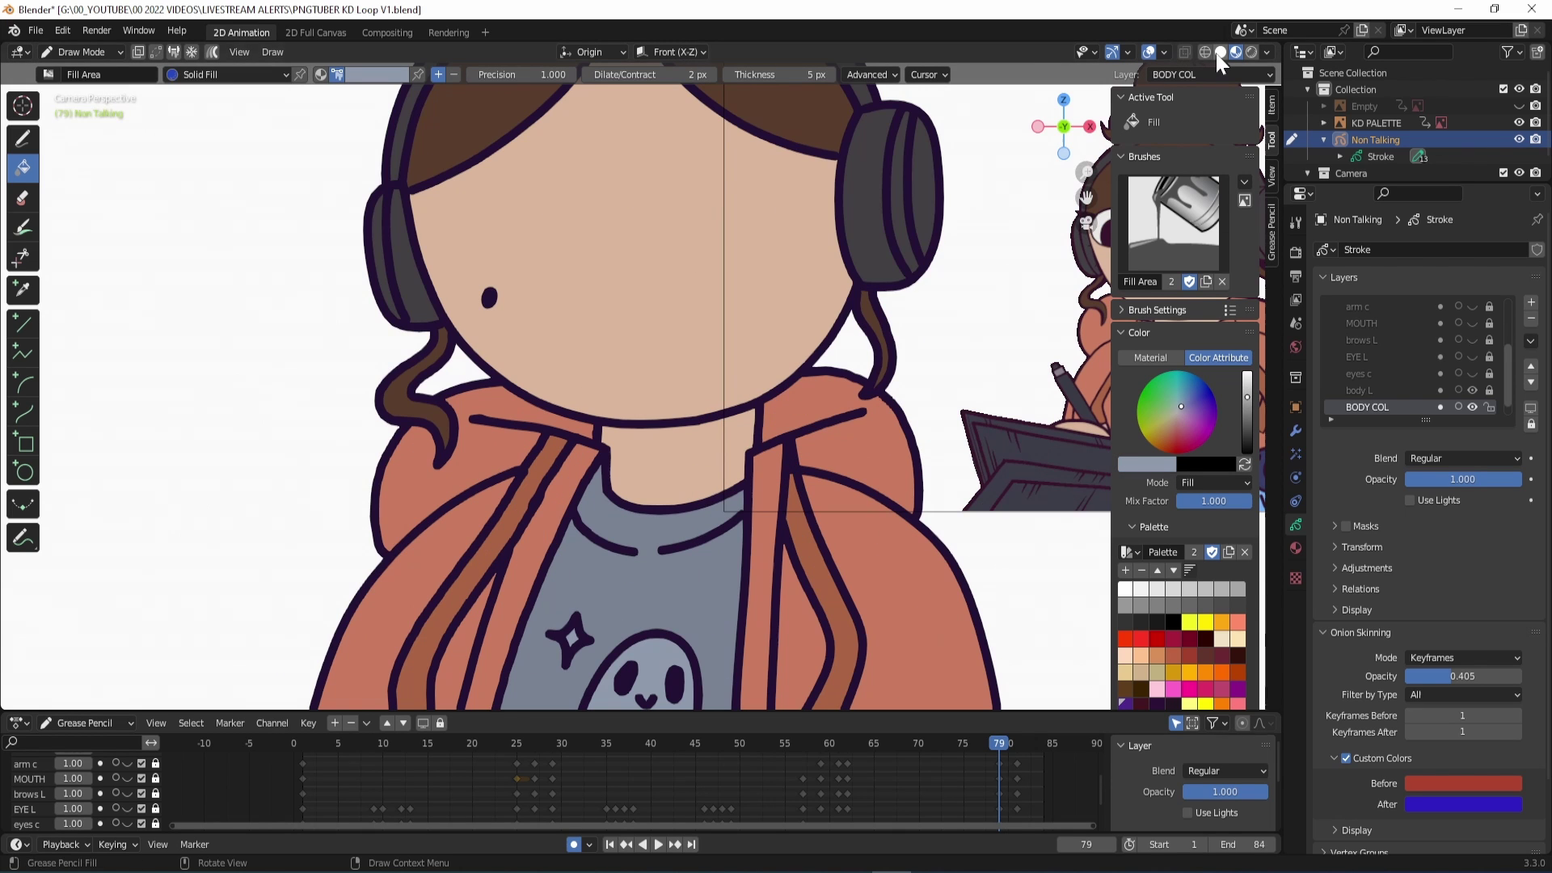
- Using the Draw tool with the Solid Fill material, sample the face's skin tone and paint over the neck on the BODY COL layer
left_click(24, 140)
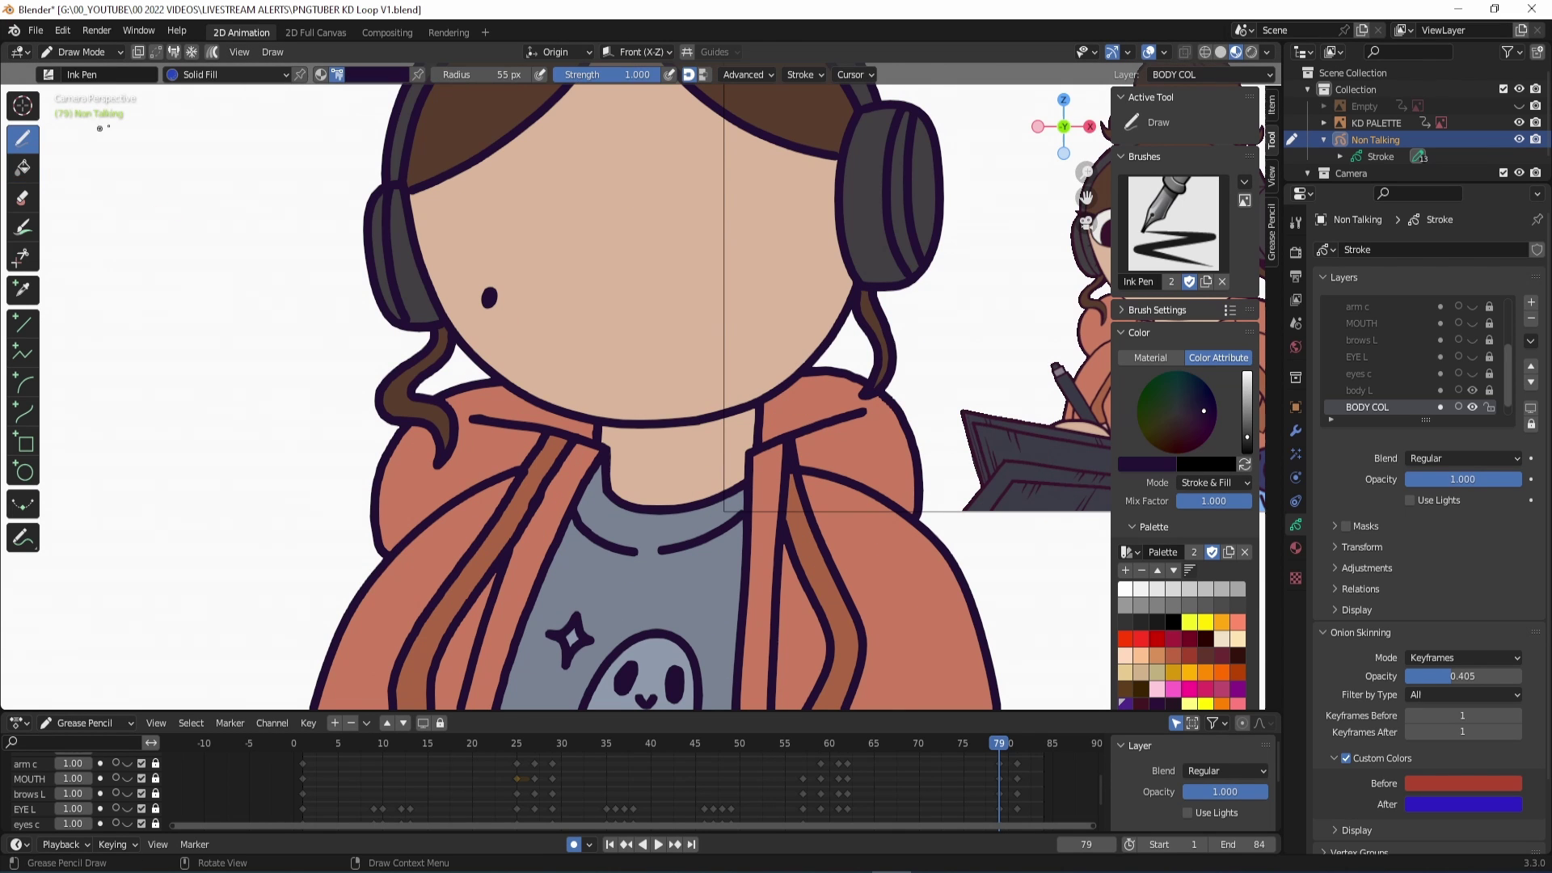
left_click(210, 78)
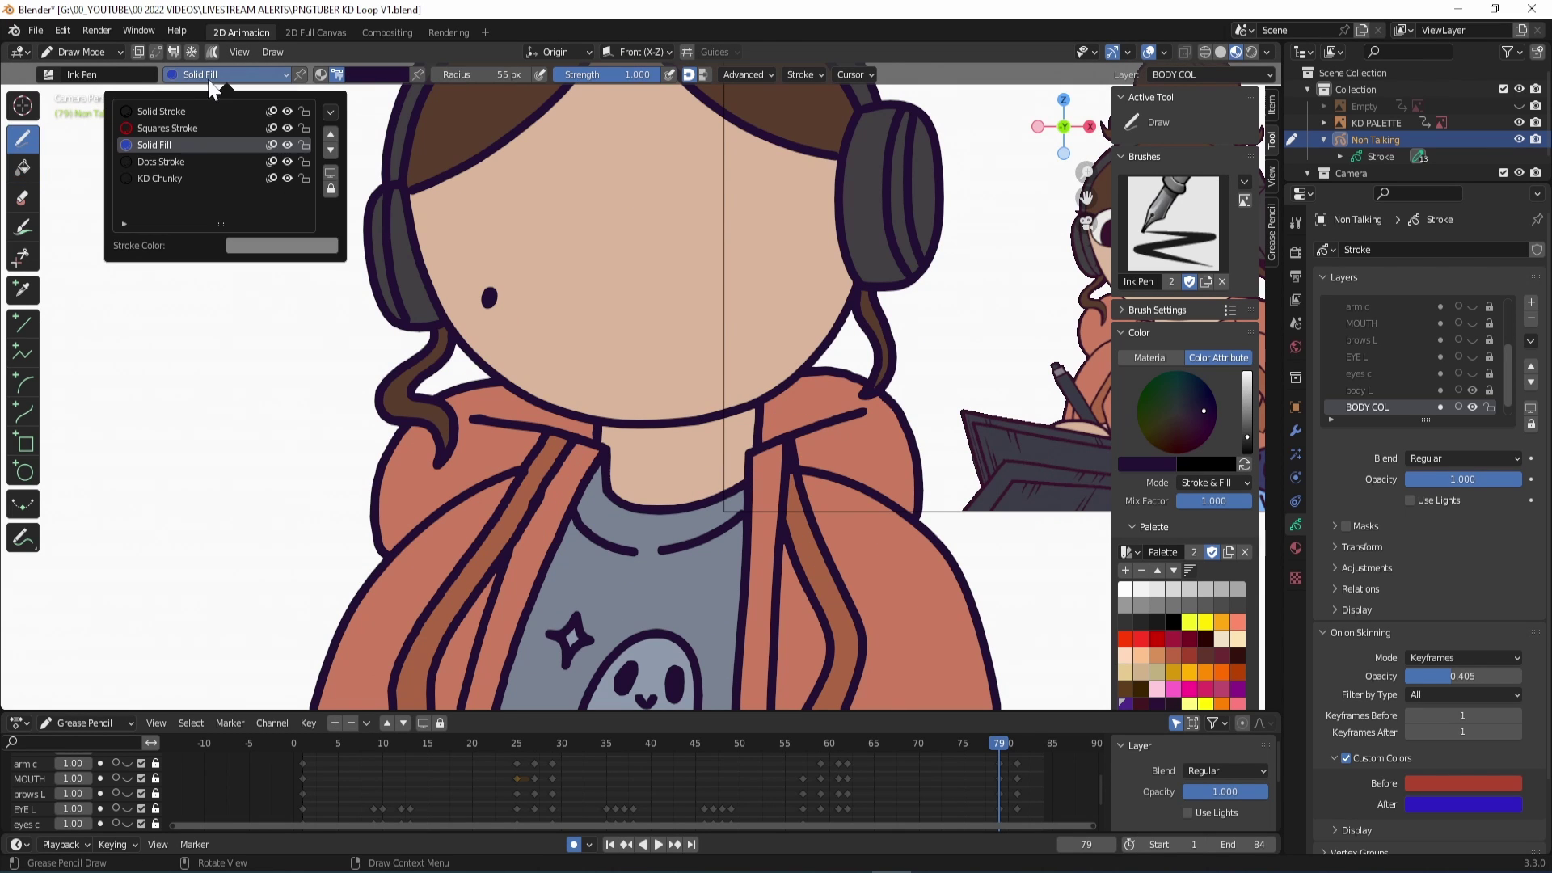
left_click(373, 74)
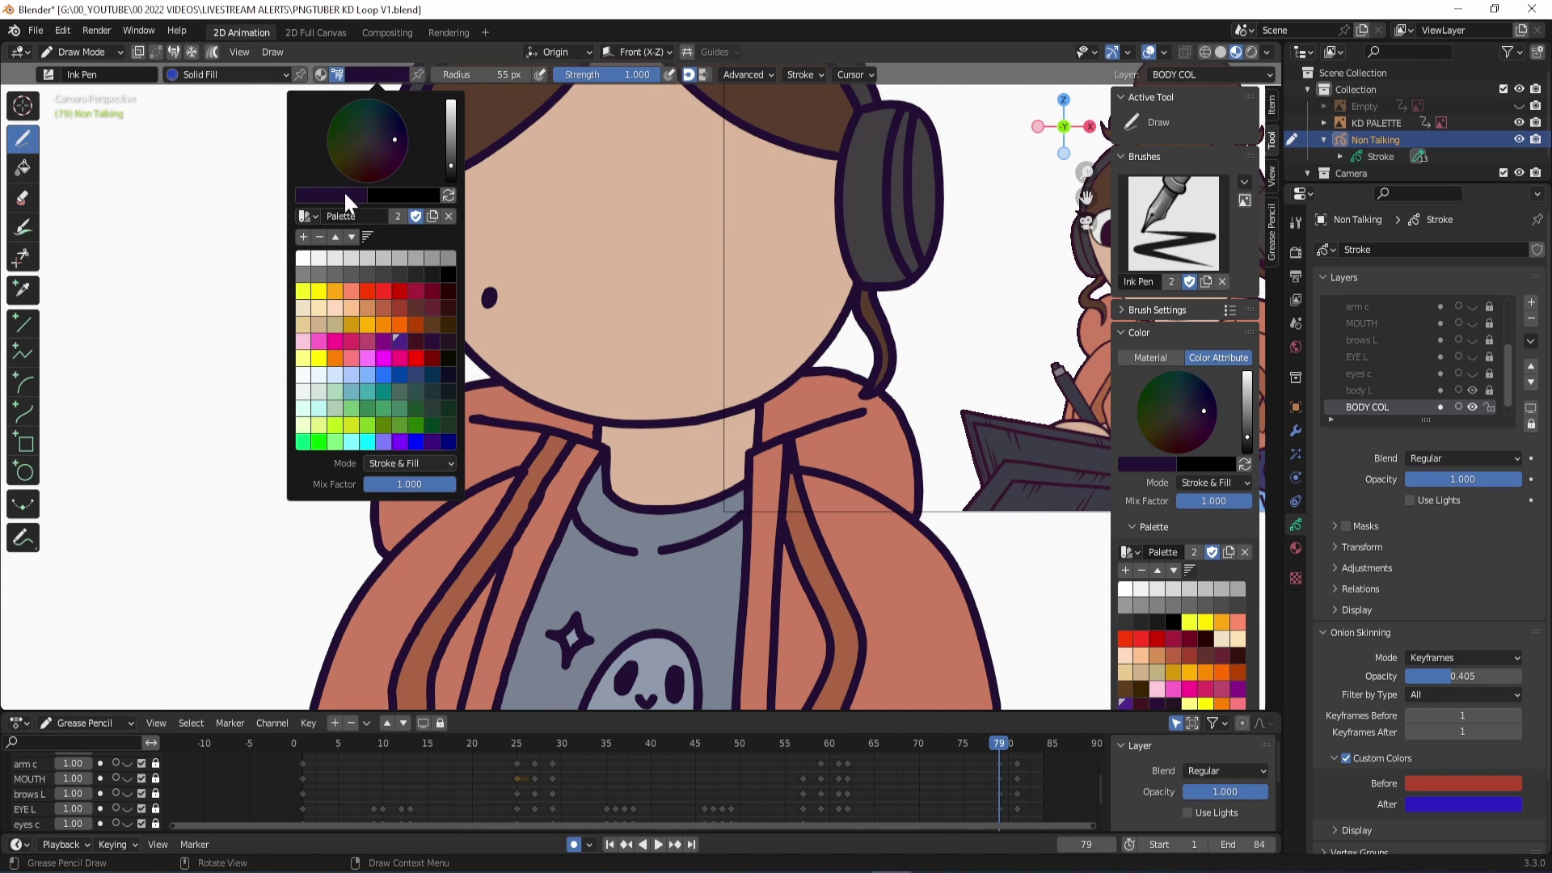
left_click(345, 194)
left_click(441, 370)
left_click(638, 334)
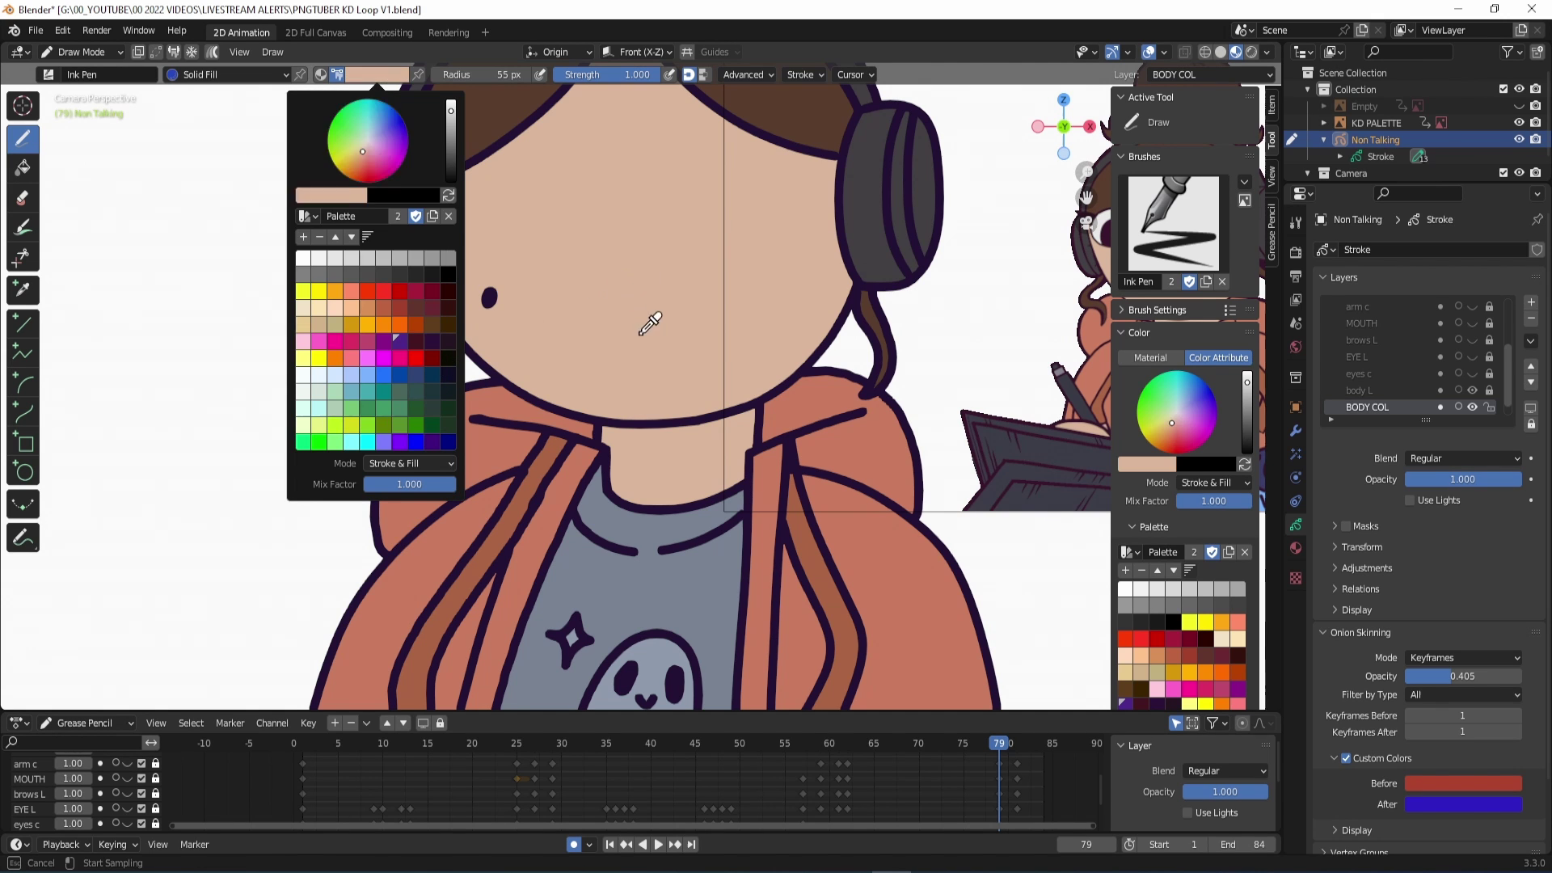
mouse_move(596, 386)
left_mouse_down()
mouse_move(547, 482)
mouse_move(691, 400)
left_mouse_up()
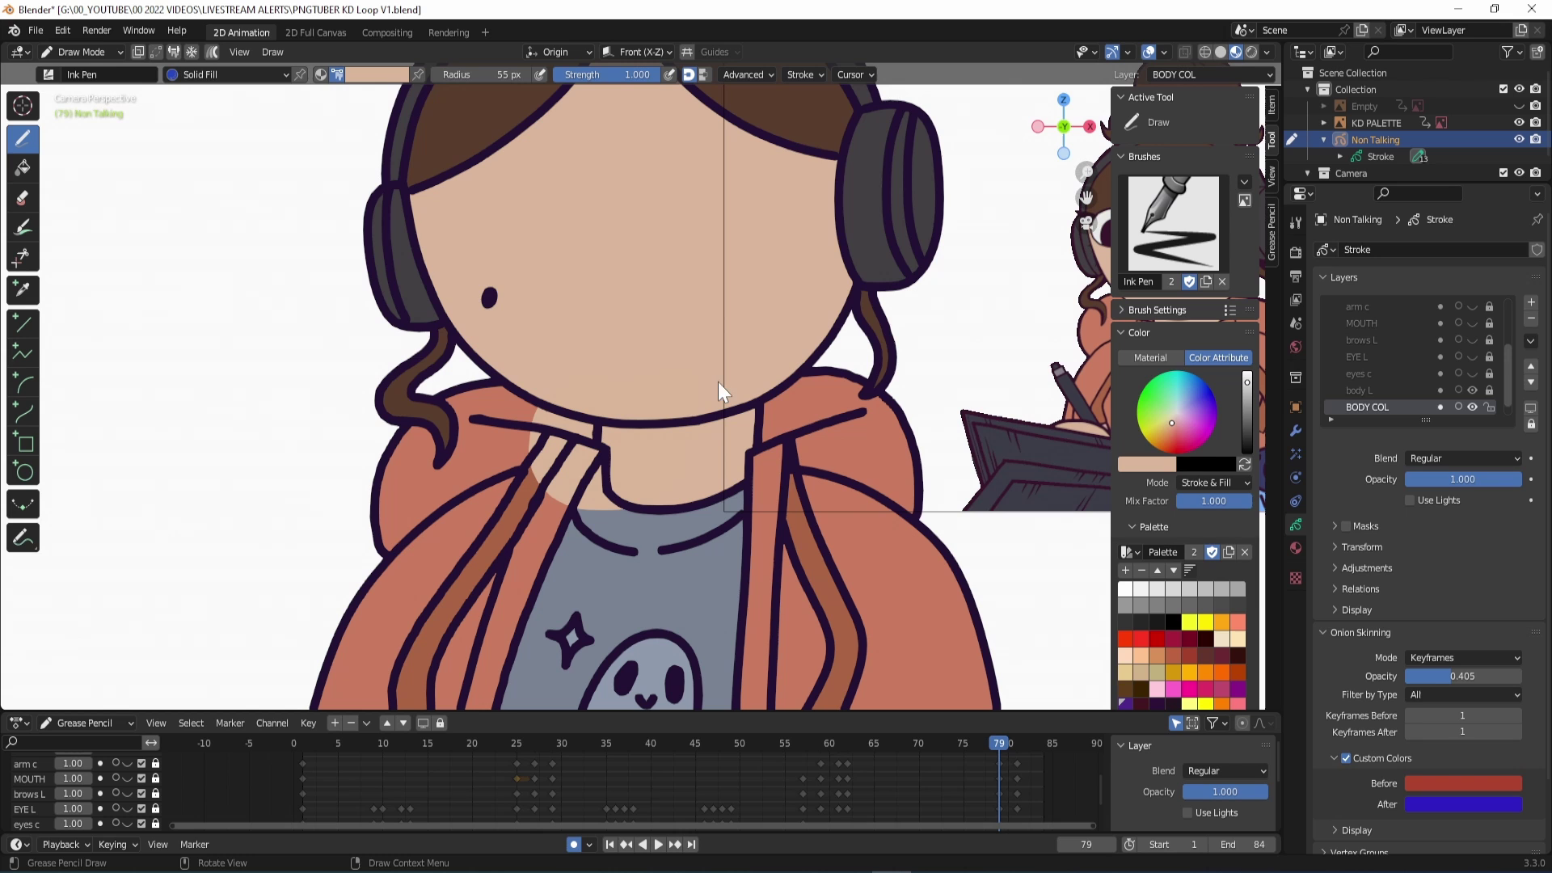
left_click_drag(825, 417, 706, 405)
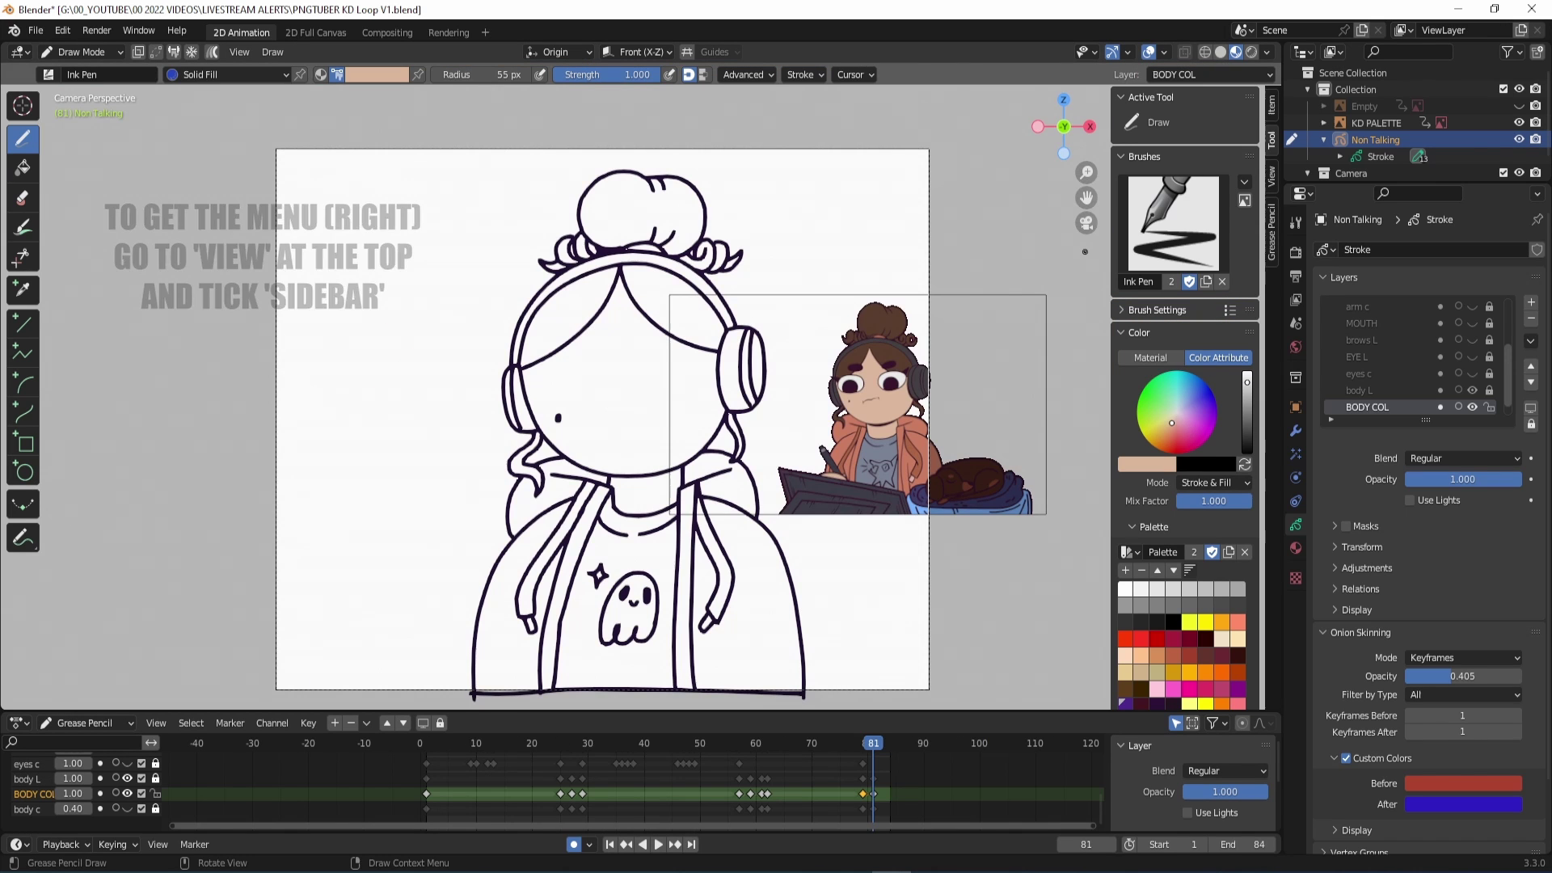
- Create a new colour palette and name it KD
left_click(1128, 552)
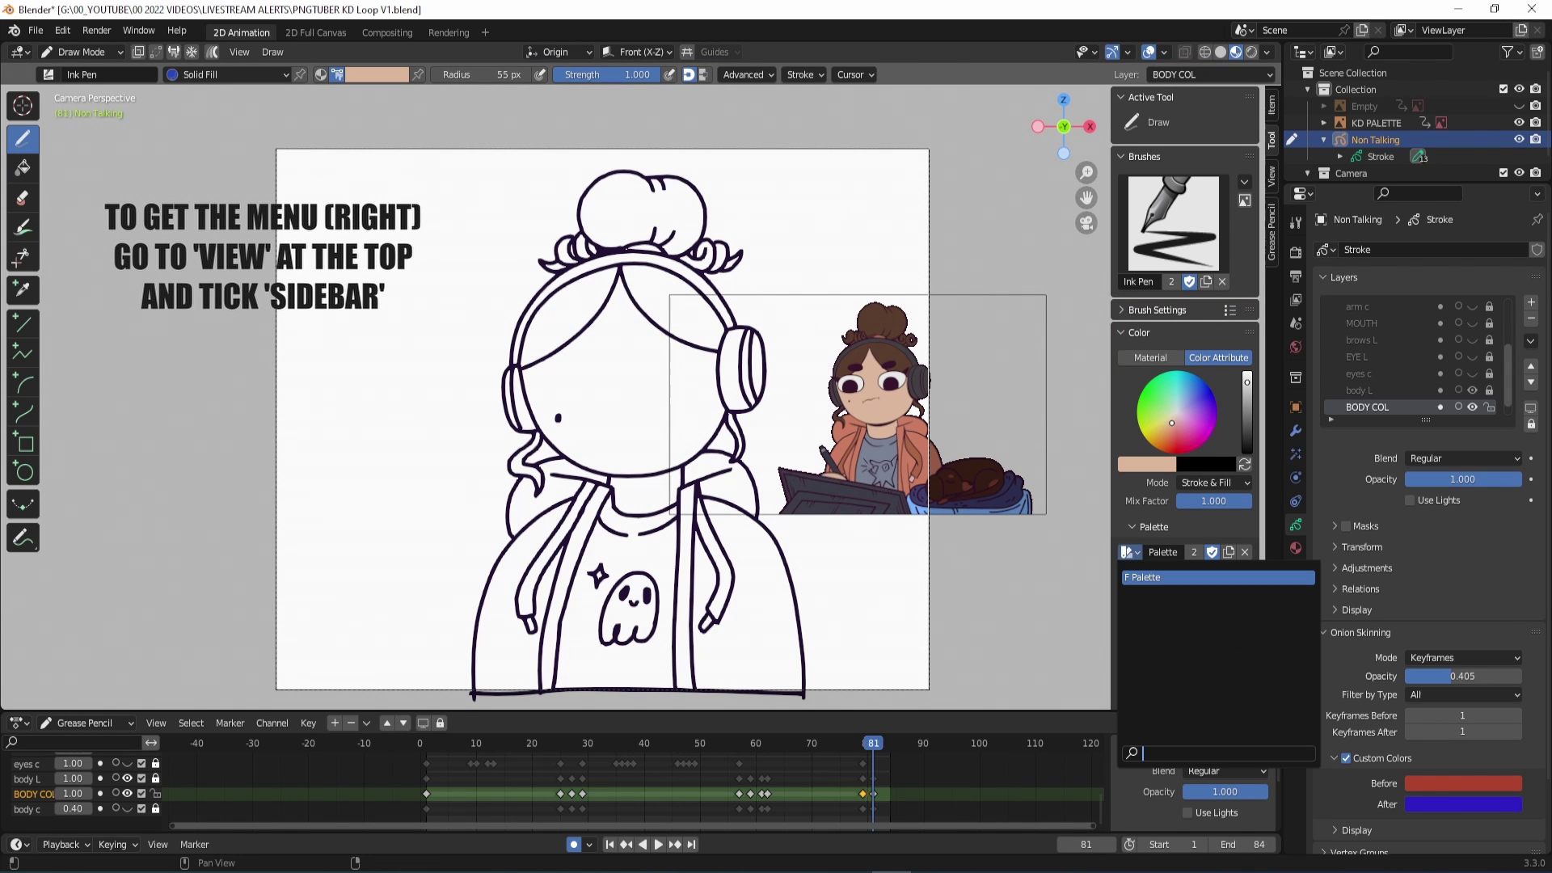
left_click(1230, 544)
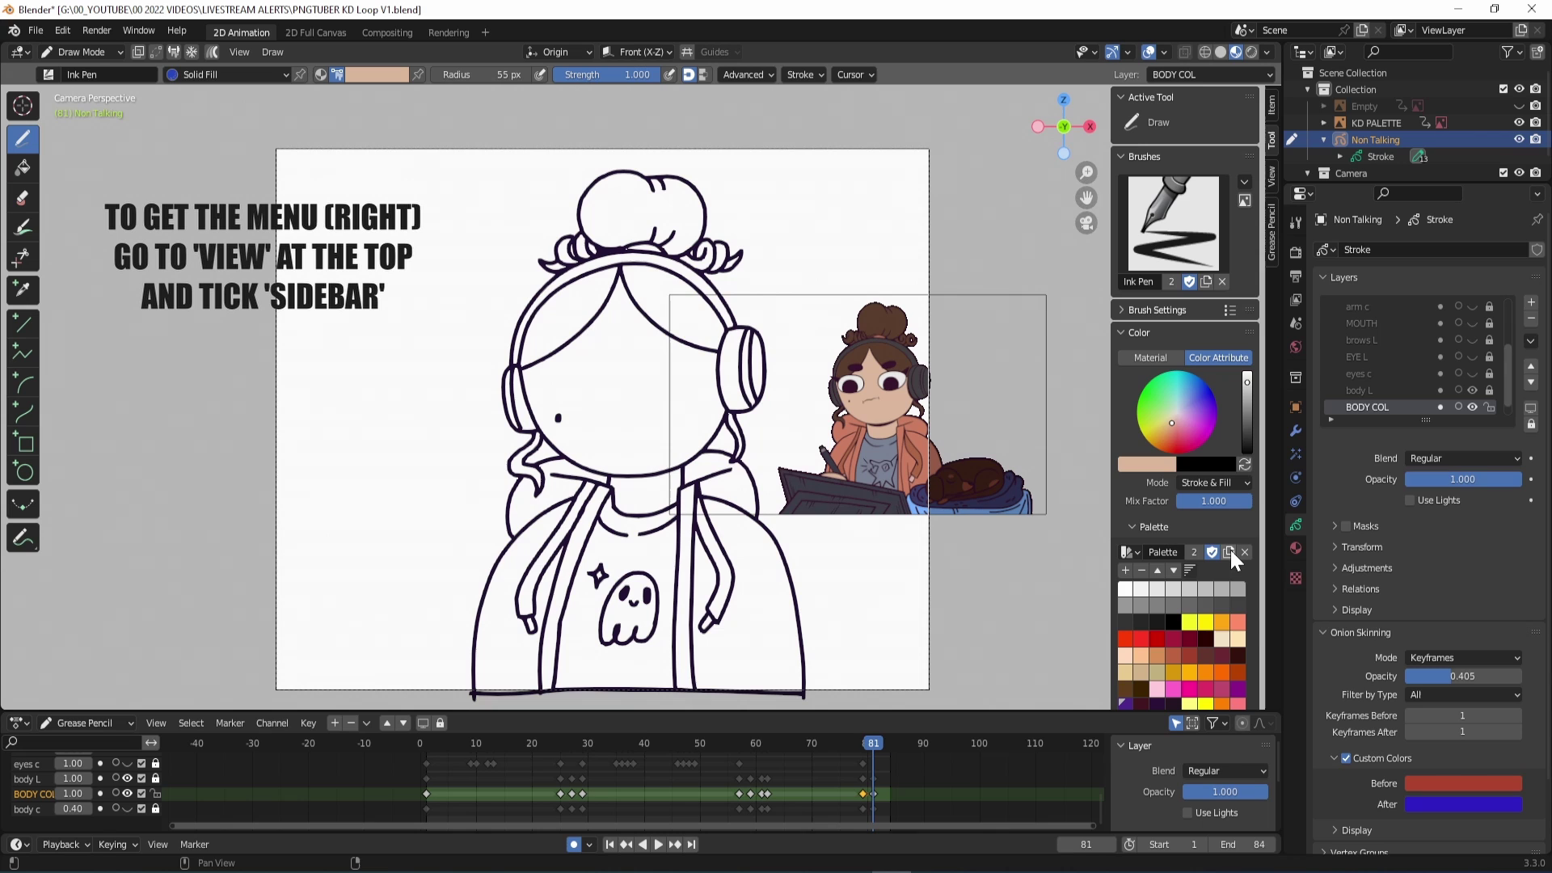
left_click(1230, 550)
left_click(1164, 552)
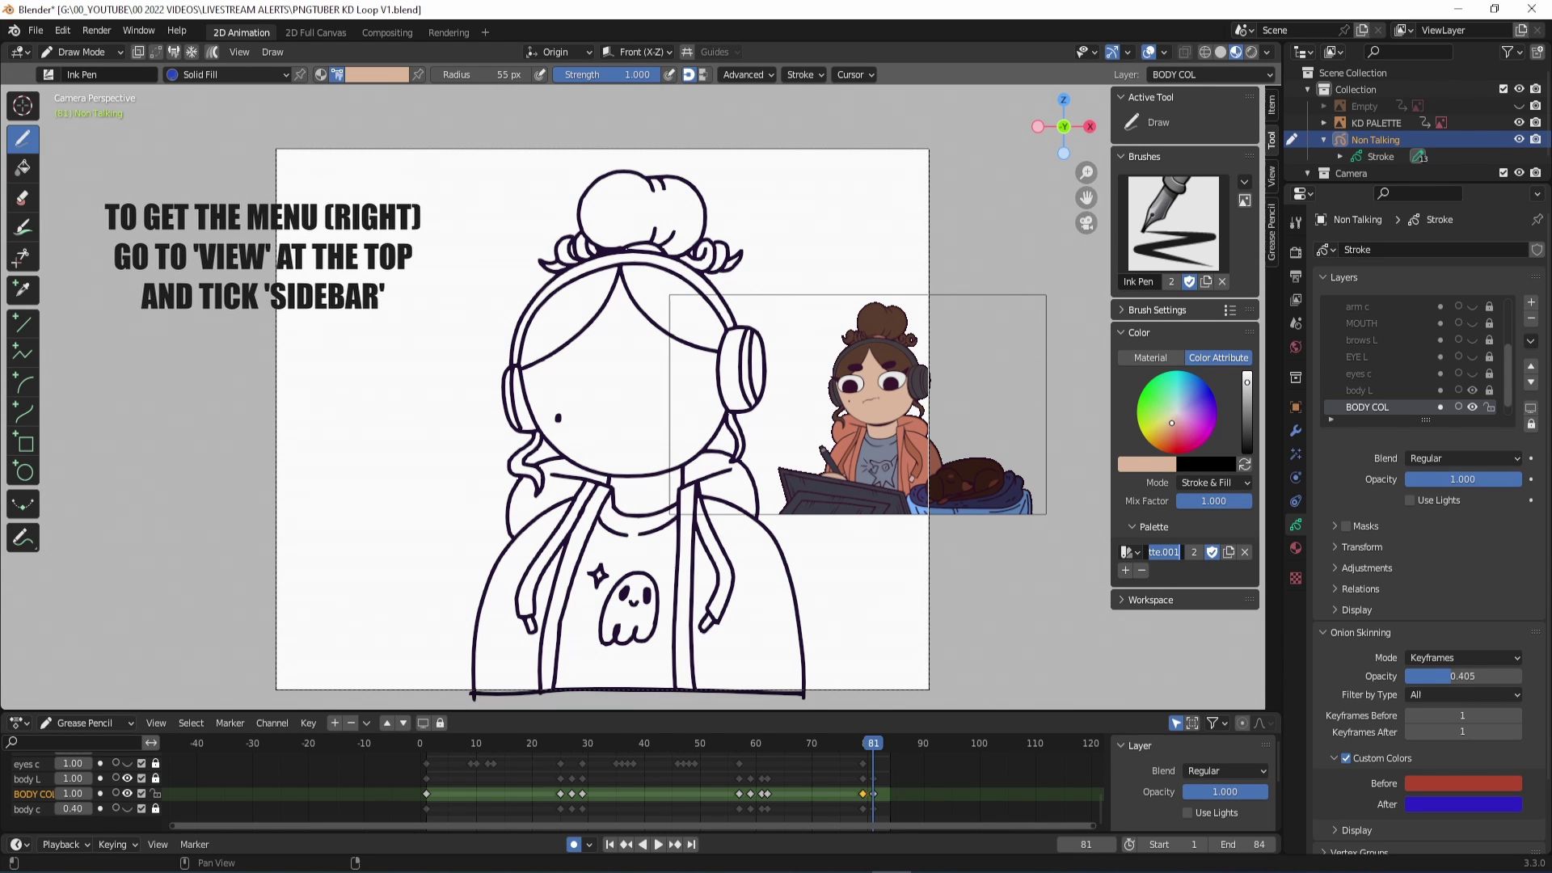
type("KD")
- Add the skin tone to the KD palette and sample the hair brown and the dark eye colour from the reference image
left_click(1126, 570)
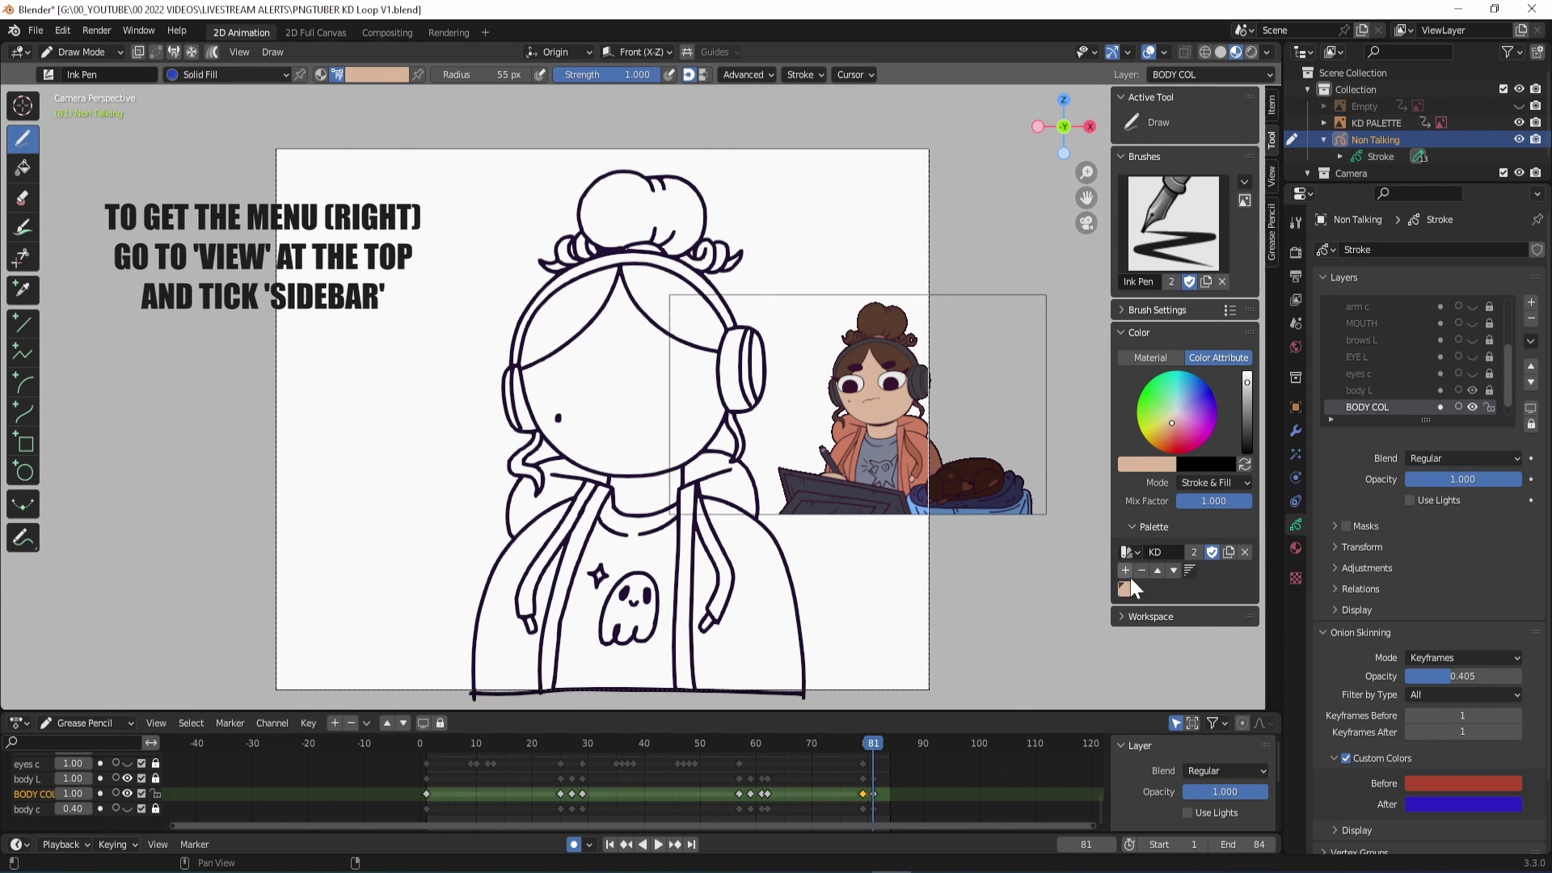
left_click(1146, 466)
left_click(1254, 406)
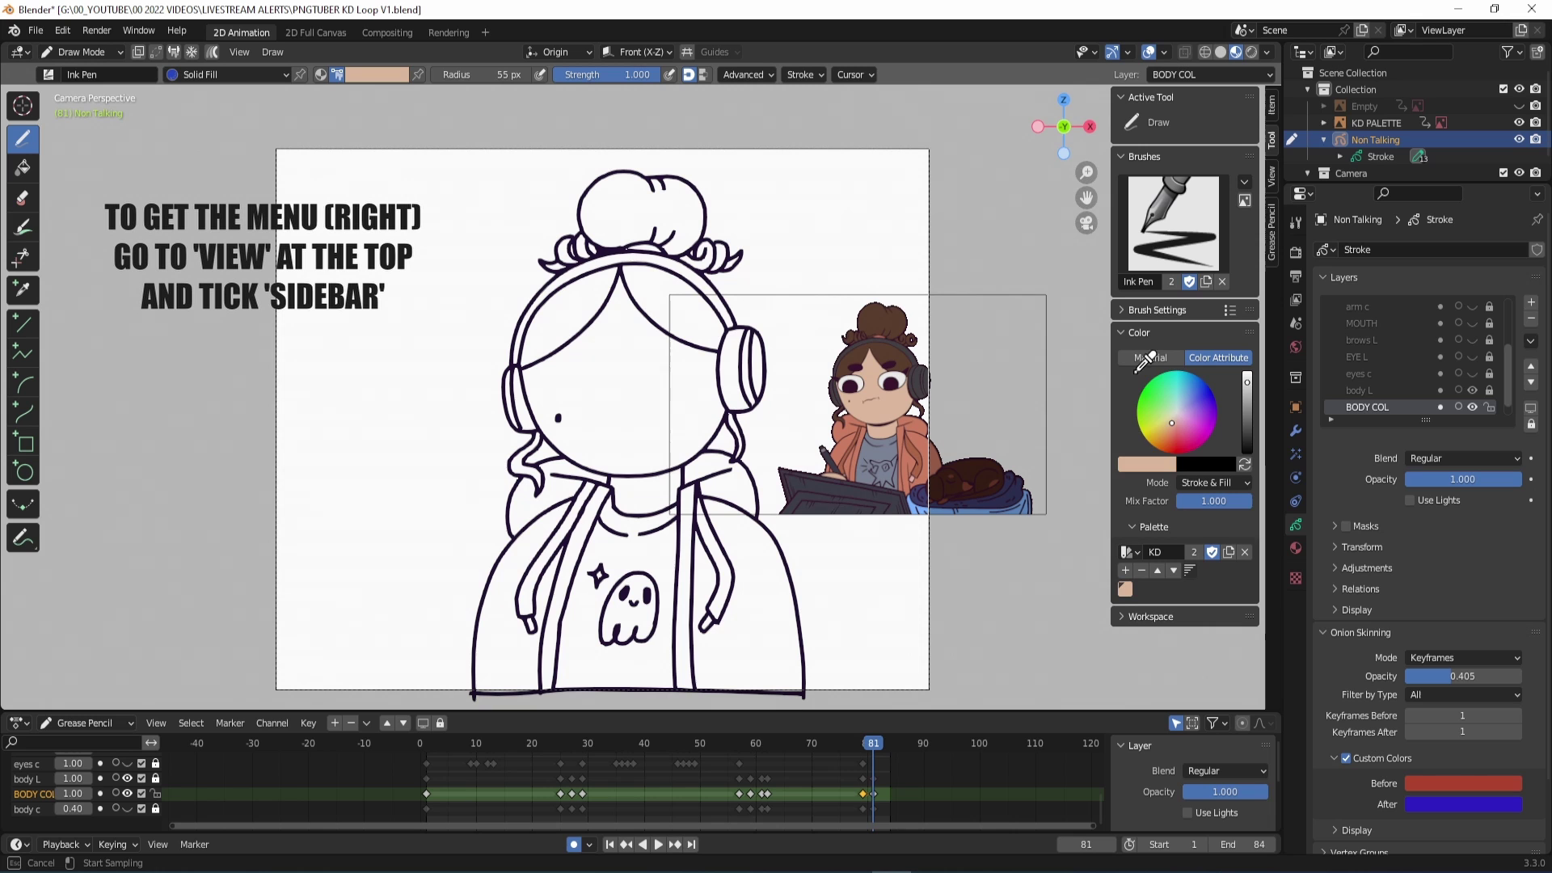
left_click(889, 307)
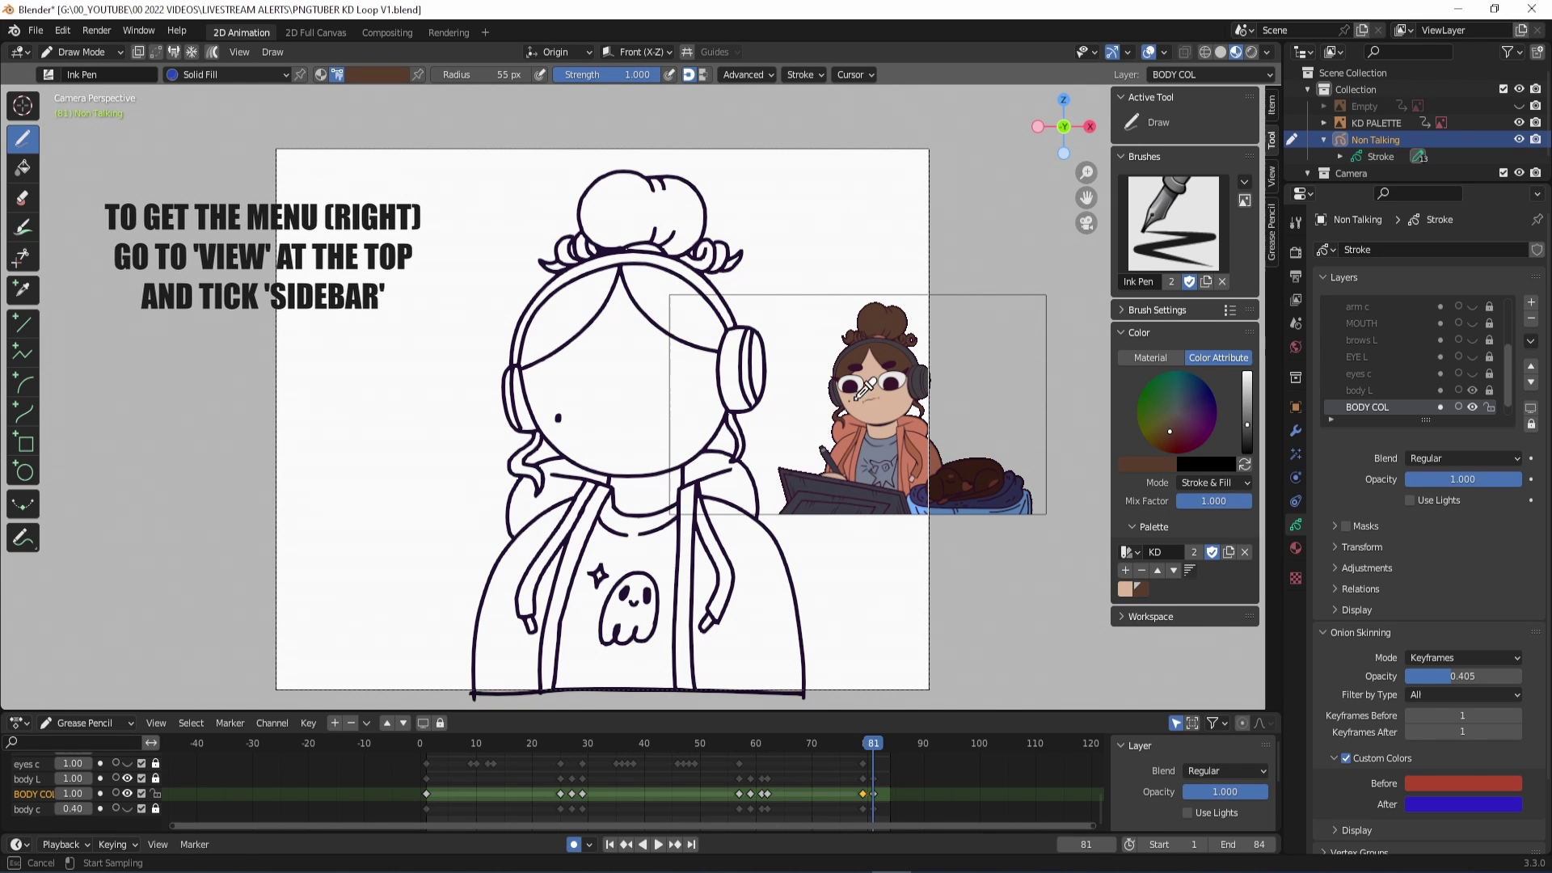
left_click(852, 388)
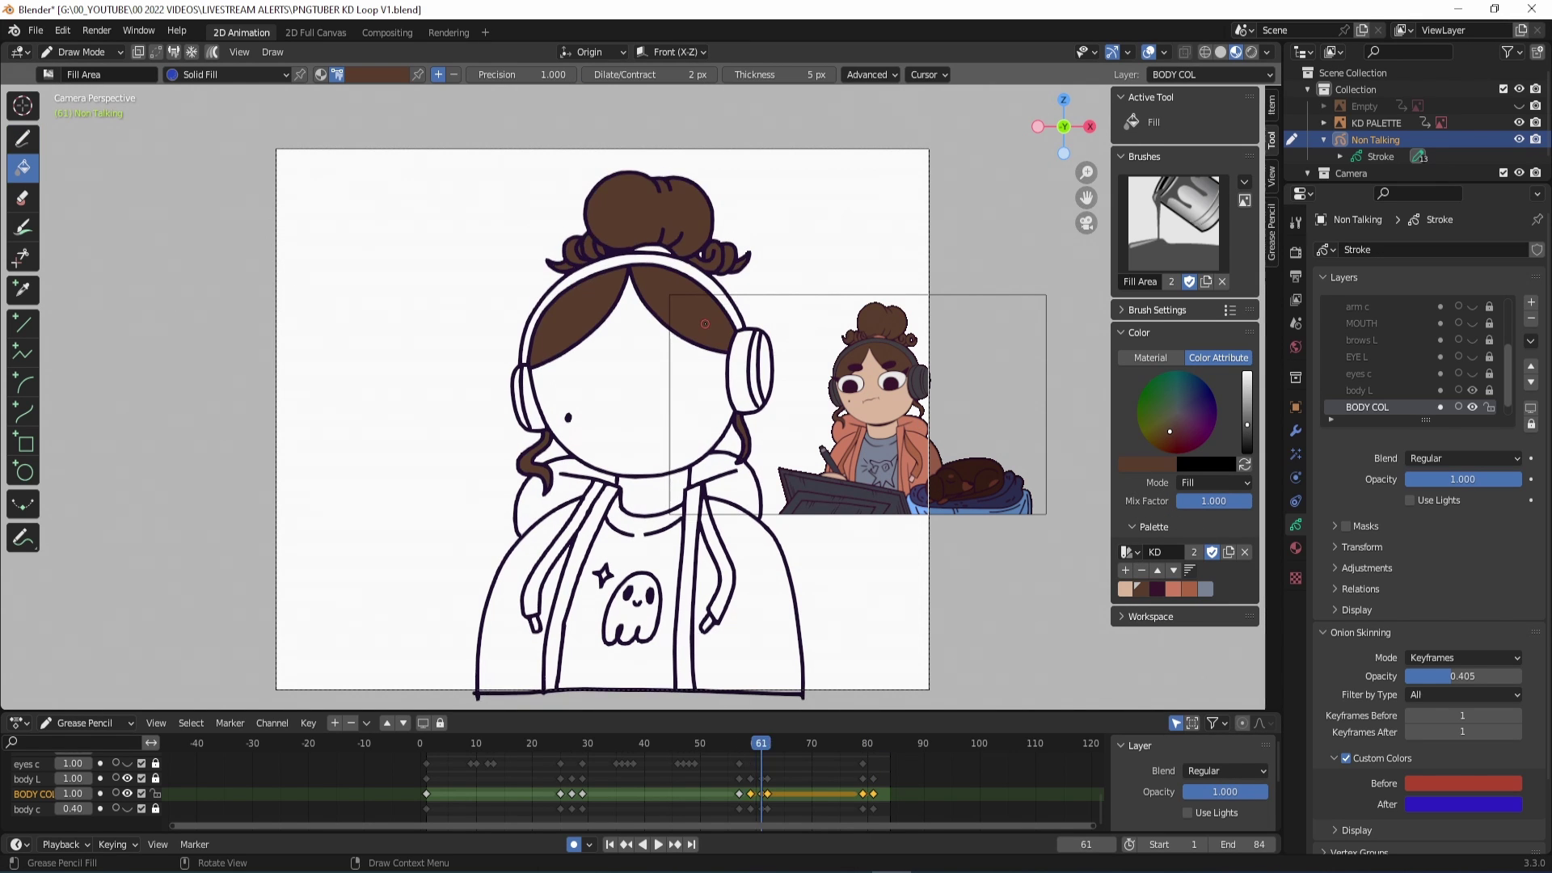
- Move the playhead back to an earlier BODY COL keyframe
key("Left")
left_click(743, 745)
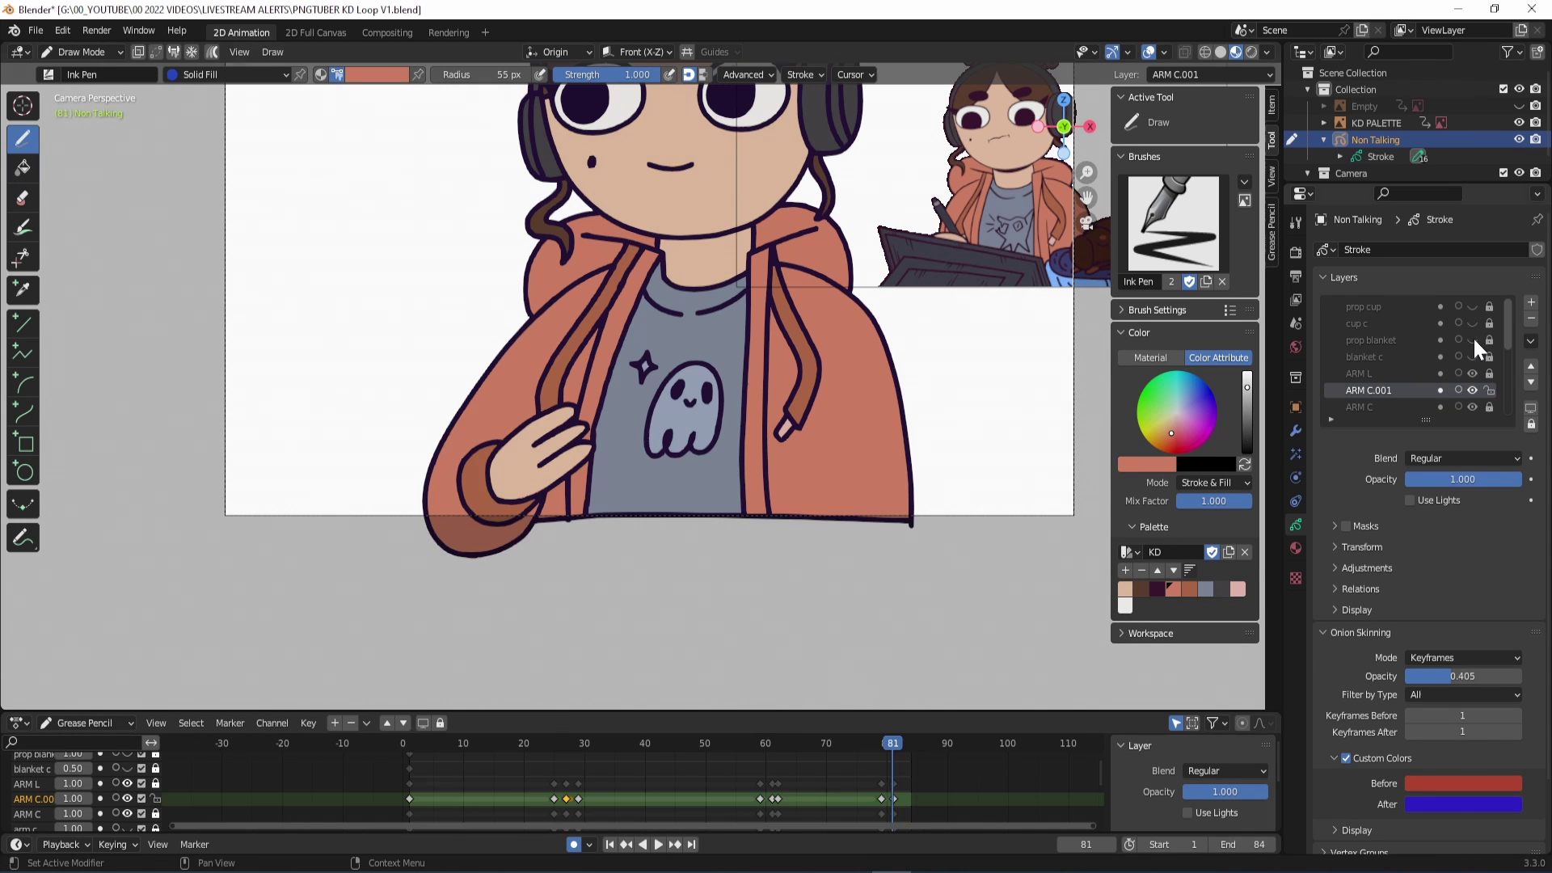
- Show the prop blanket and prop cup layers and start sampling a new brush colour
left_click(1472, 340)
left_click(1472, 307)
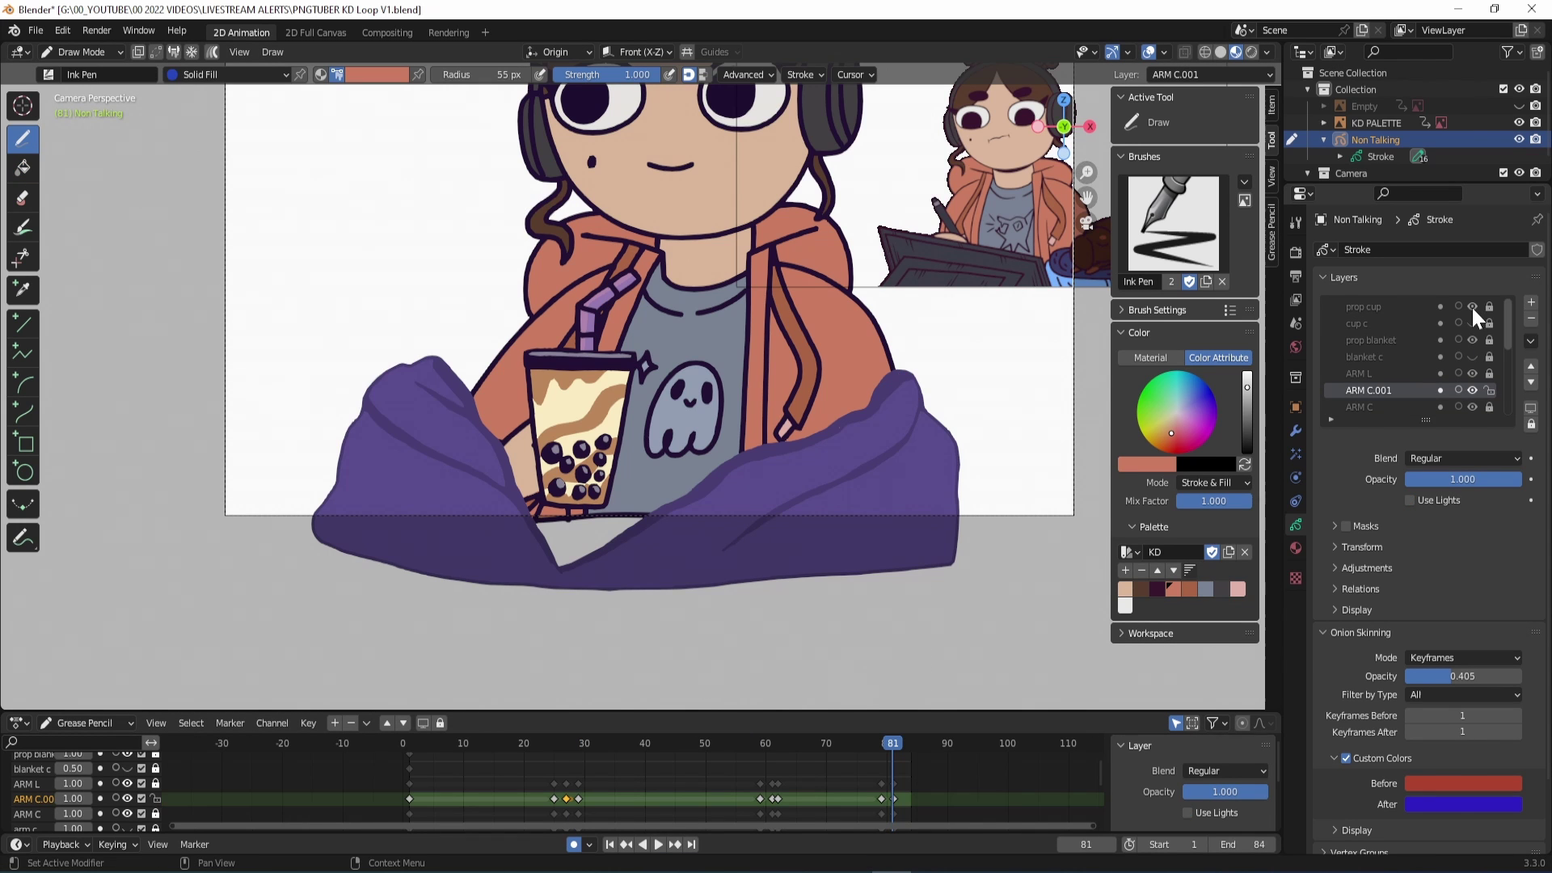
left_click(377, 74)
left_click(332, 195)
left_click(432, 378)
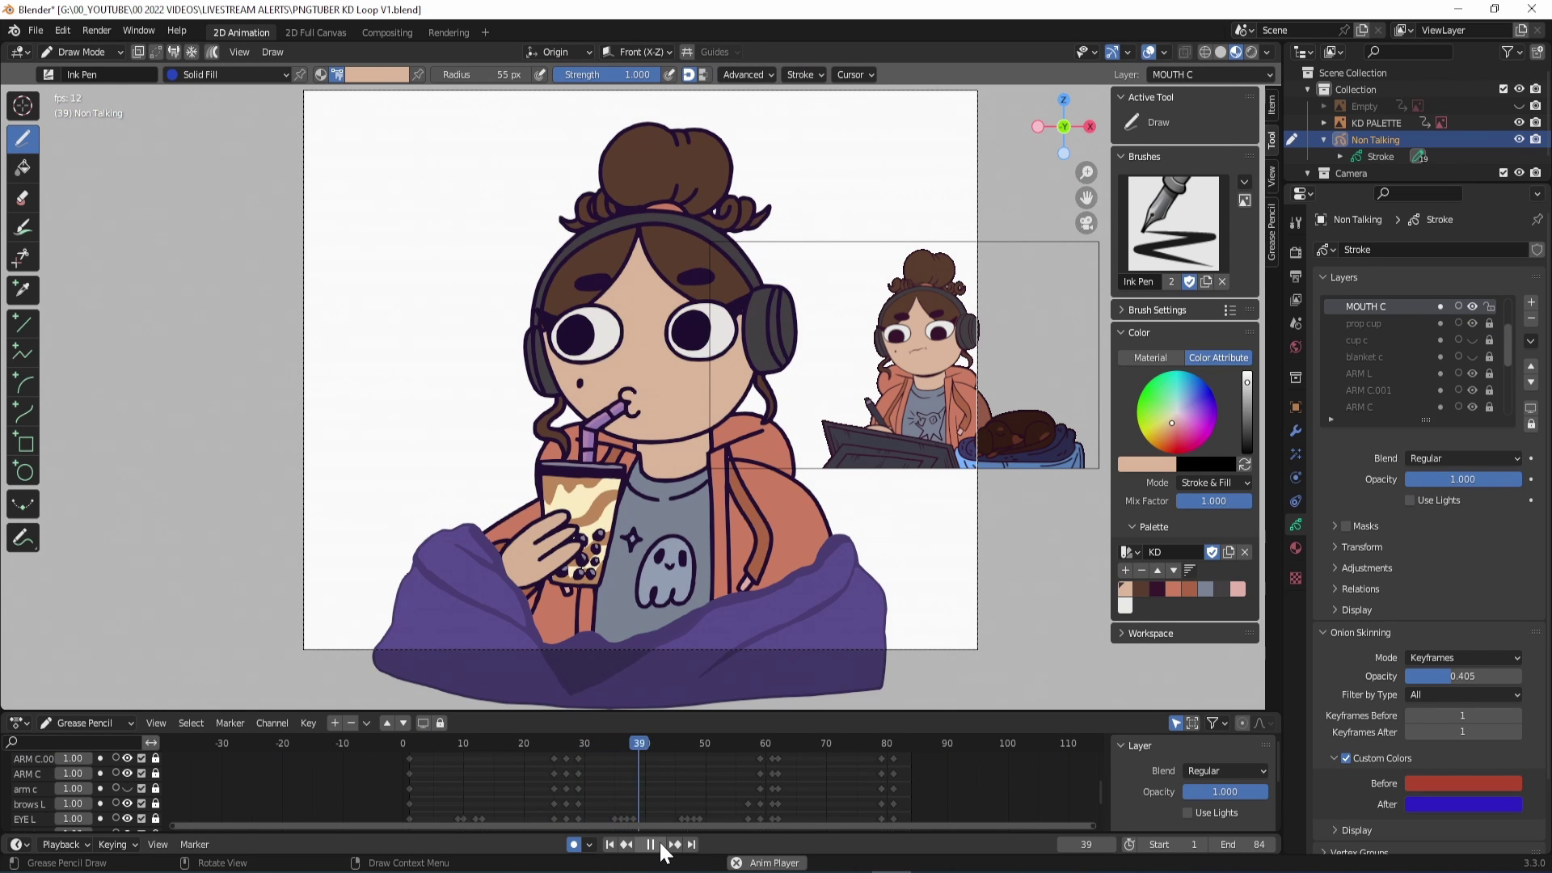
- Stop the playback and add a new layer named TEXTURE YELLOW above MOUTH C
key("Escape")
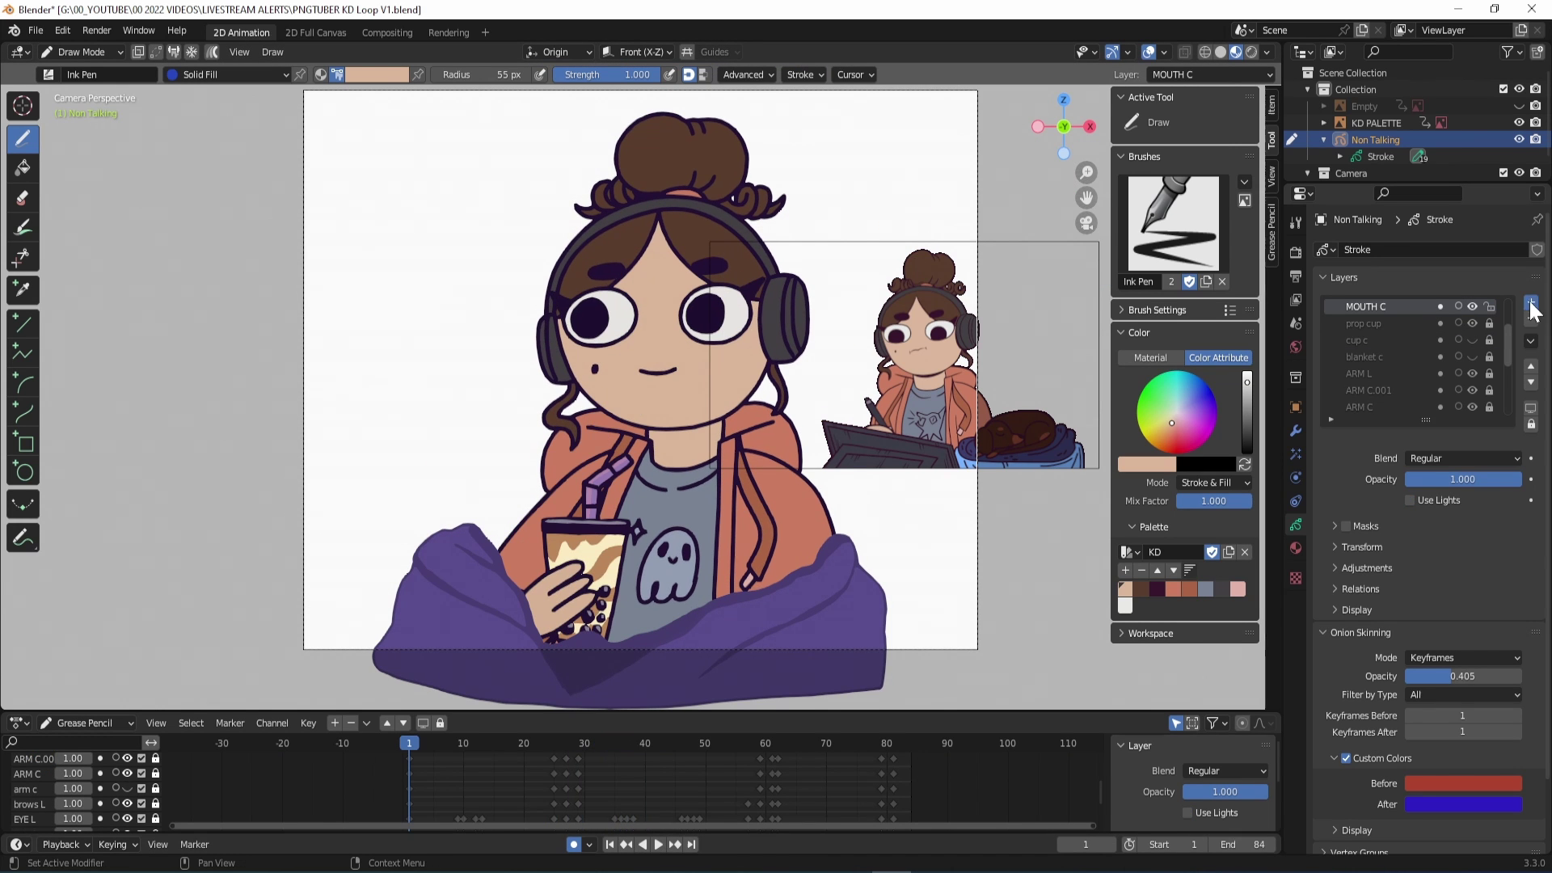
left_click(1530, 303)
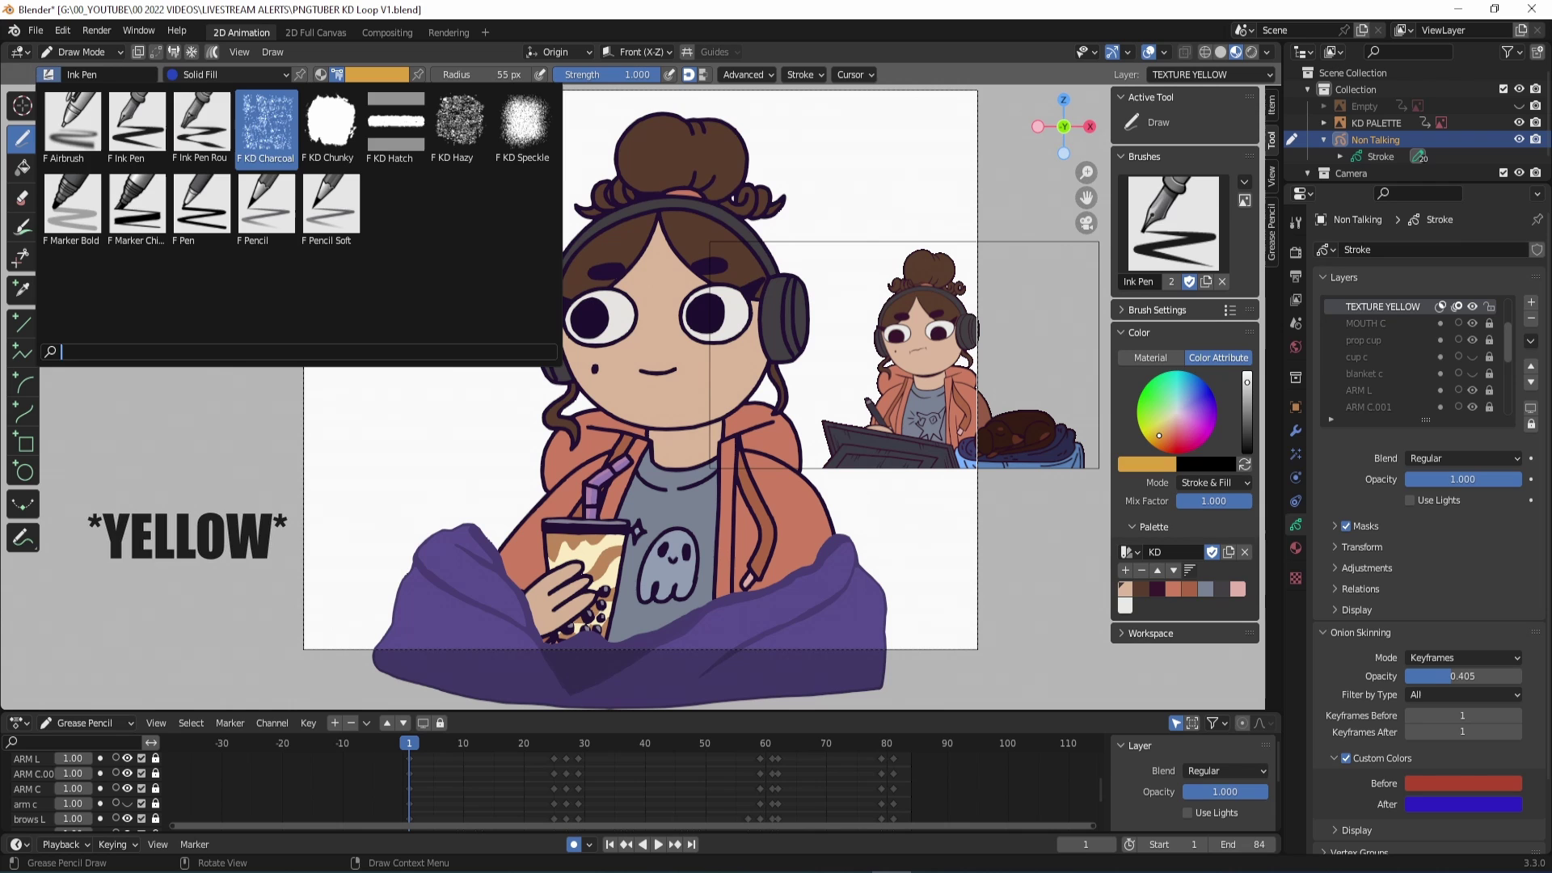
- Choose the KD Charcoal brush and brighten its colour to a vivid yellow
left_click(266, 130)
left_click(1146, 484)
left_click_drag(1174, 373, 1168, 367)
left_click_drag(1168, 367, 1159, 353)
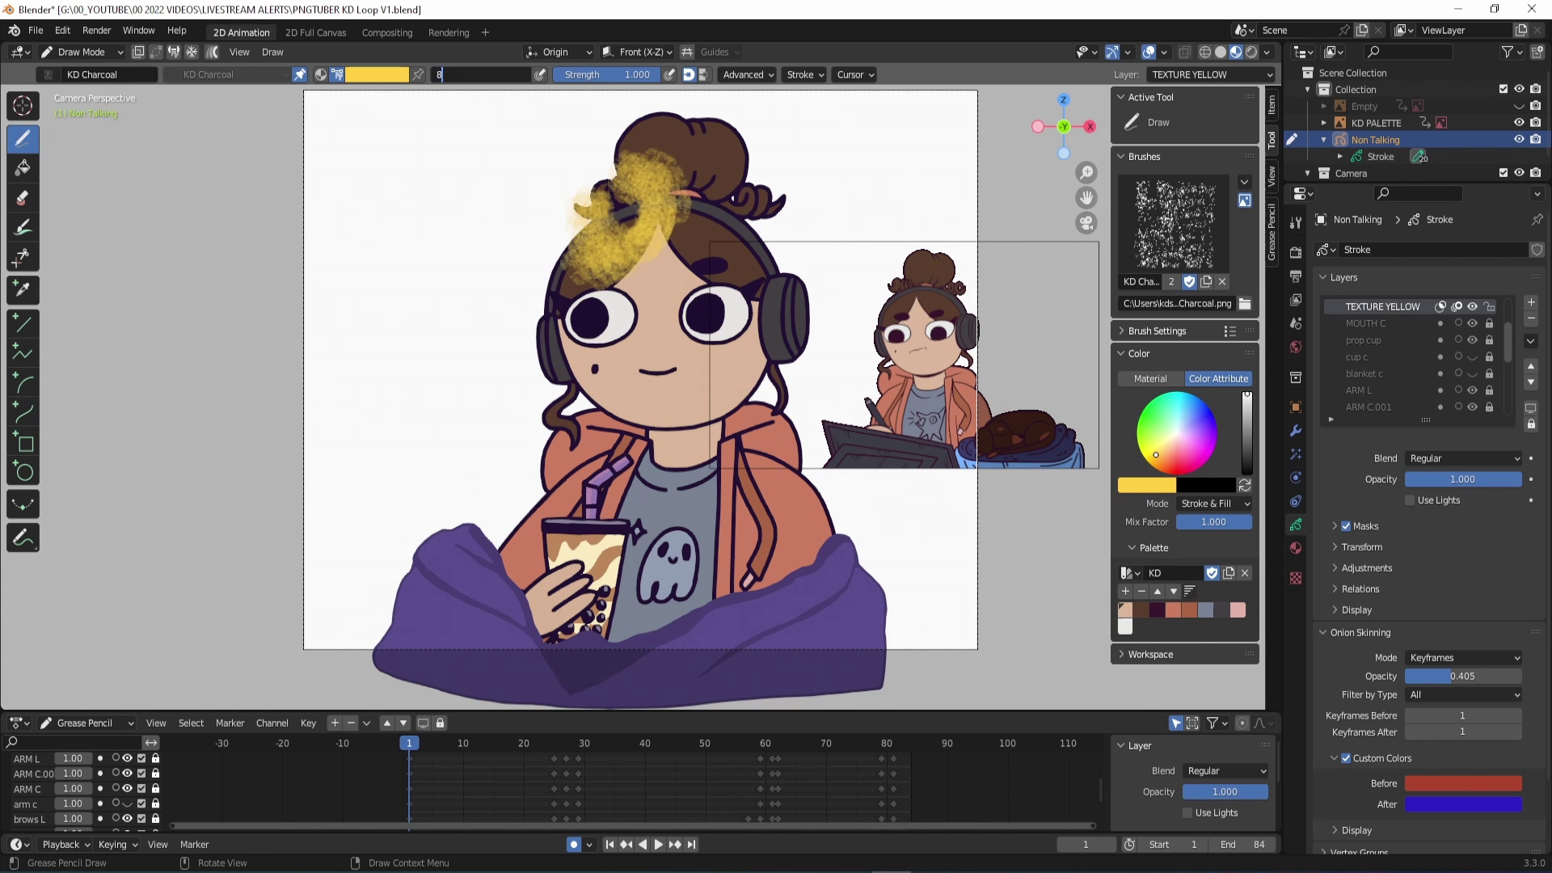
- Set the brush radius to 800 px and paint yellow charcoal texture over the left half of the character
type("00")
key("Return")
mouse_move(679, 122)
left_mouse_down()
mouse_move(525, 323)
mouse_move(565, 390)
left_mouse_up()
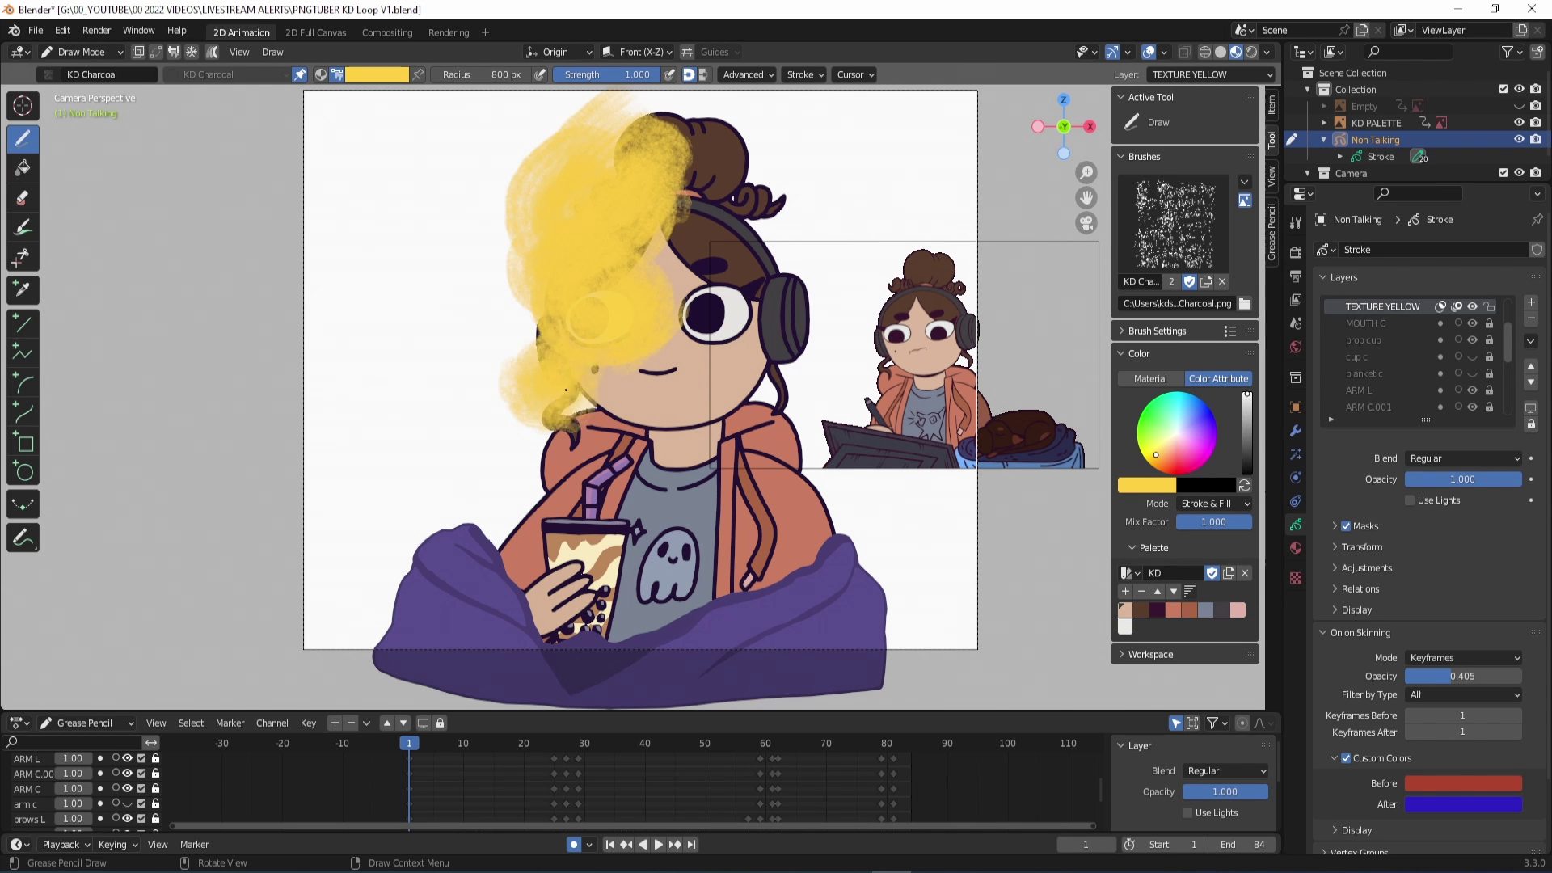
left_click_drag(565, 390, 610, 412)
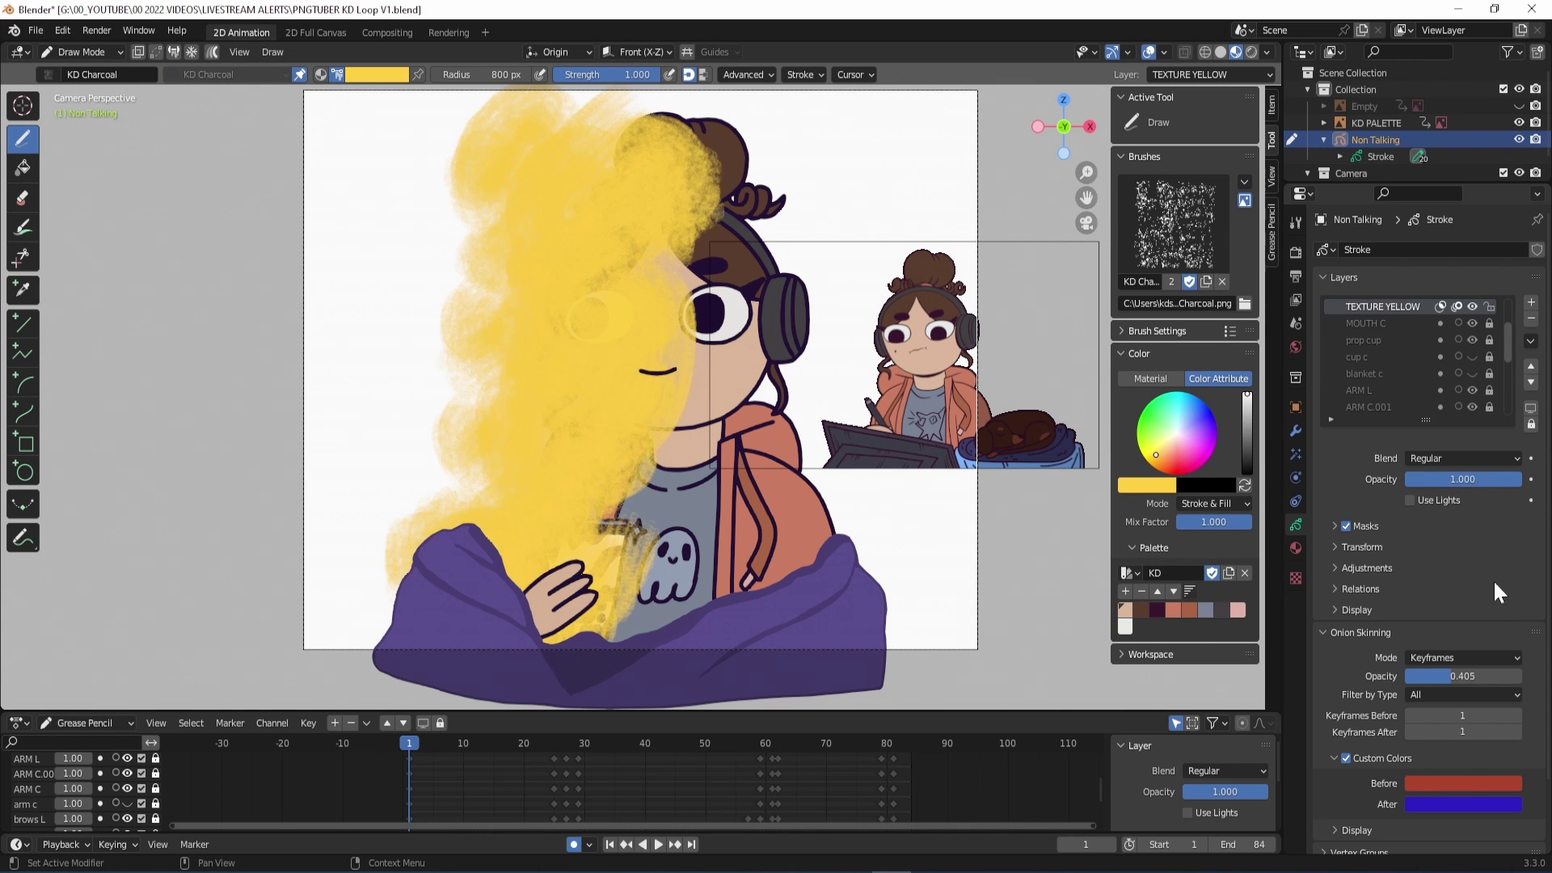
- Try the Hard Light, Add, Subtract and Multiply blend modes on the TEXTURE YELLOW layer
left_click(1472, 459)
left_click(1472, 495)
left_click(1471, 454)
left_click(1469, 514)
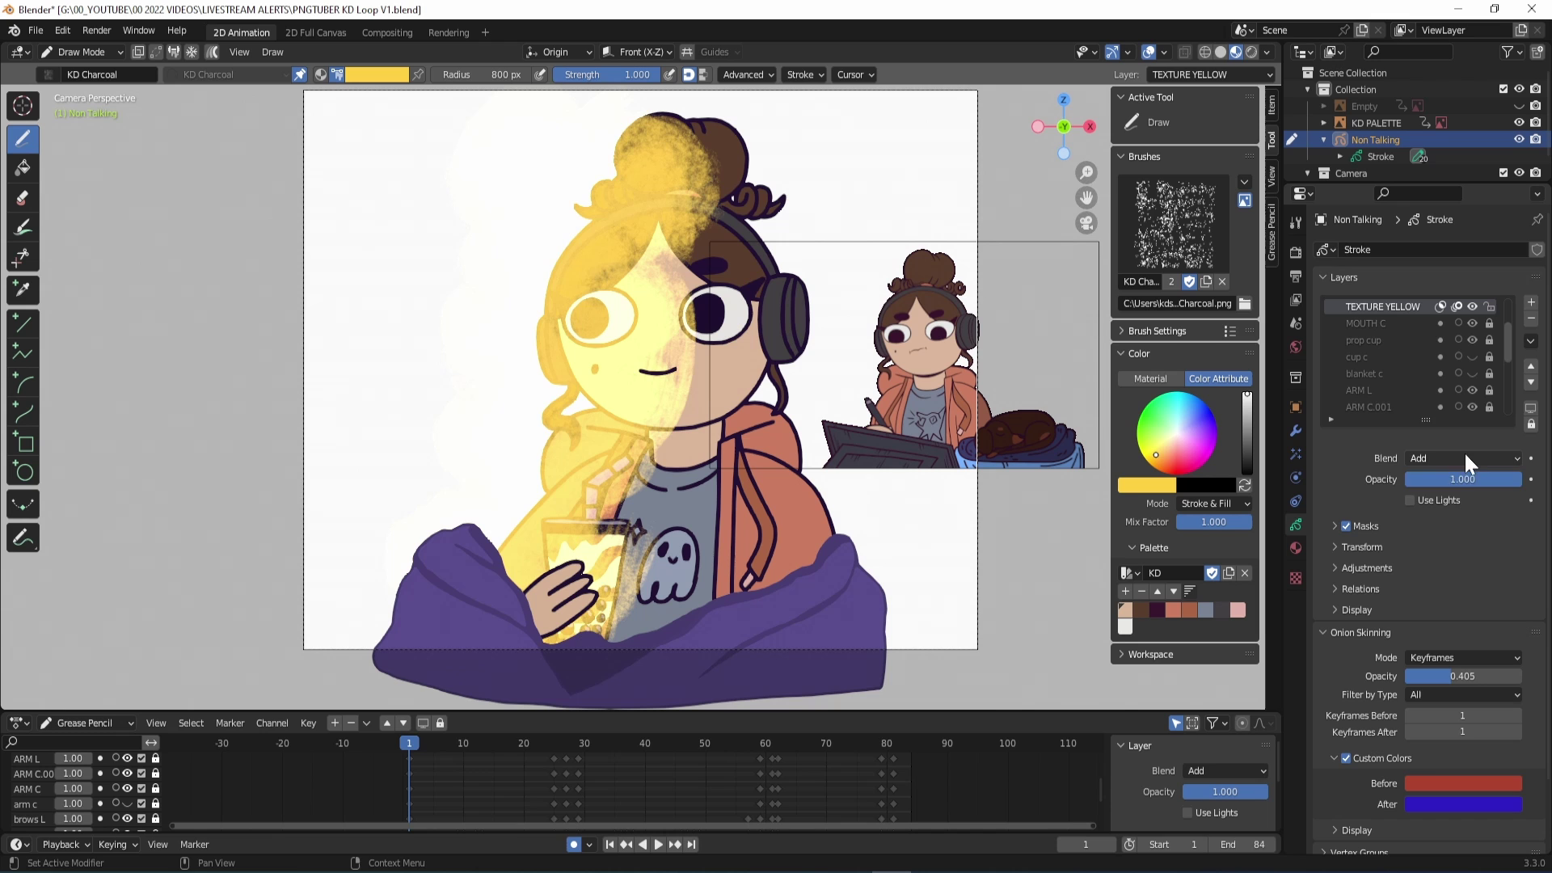
left_click(1463, 453)
left_click(1457, 532)
left_click(1463, 457)
left_click(1457, 550)
- Set the TEXTURE YELLOW layer's blend mode to Divide and lower its opacity to about 0.551
left_click(1461, 458)
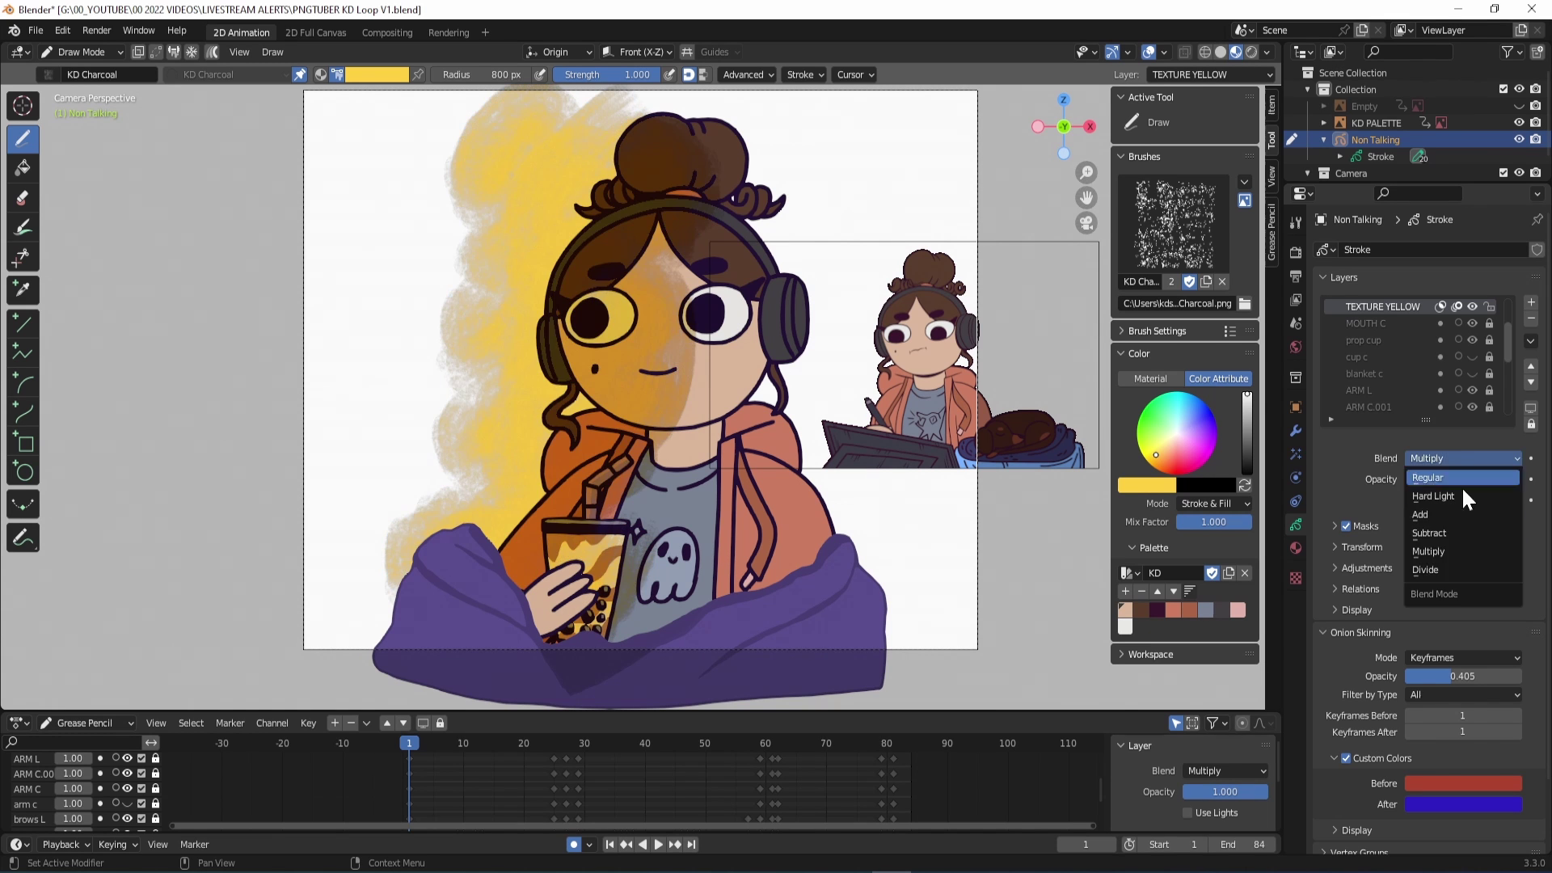
left_click(1457, 569)
left_click_drag(1498, 480, 1448, 482)
- Mask the TEXTURE YELLOW layer with the prop blanket, body c, BODY COL, body L and eyes c layers
left_click(1365, 526)
left_click(1530, 551)
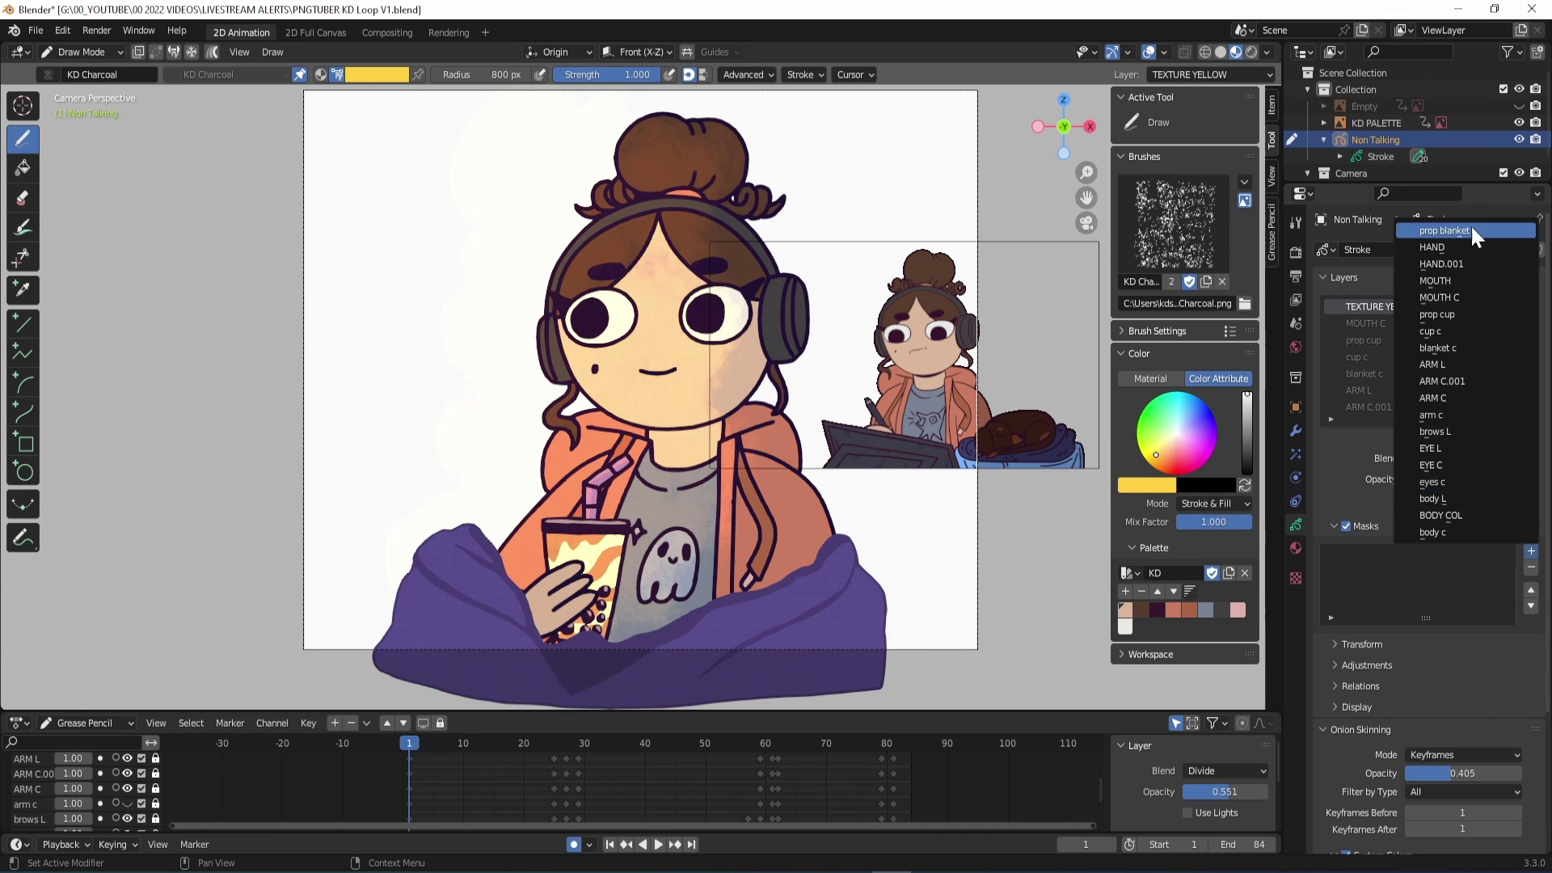
left_click(1471, 230)
left_click(1529, 552)
left_click(1501, 571)
left_click(1530, 552)
left_click(1501, 571)
left_click(1530, 552)
left_click(1501, 570)
- Add EYE C, EYE L, brows L, arm c, ARM C, ARM C.001 and ARM L as masks for the texture layer
left_click(1530, 552)
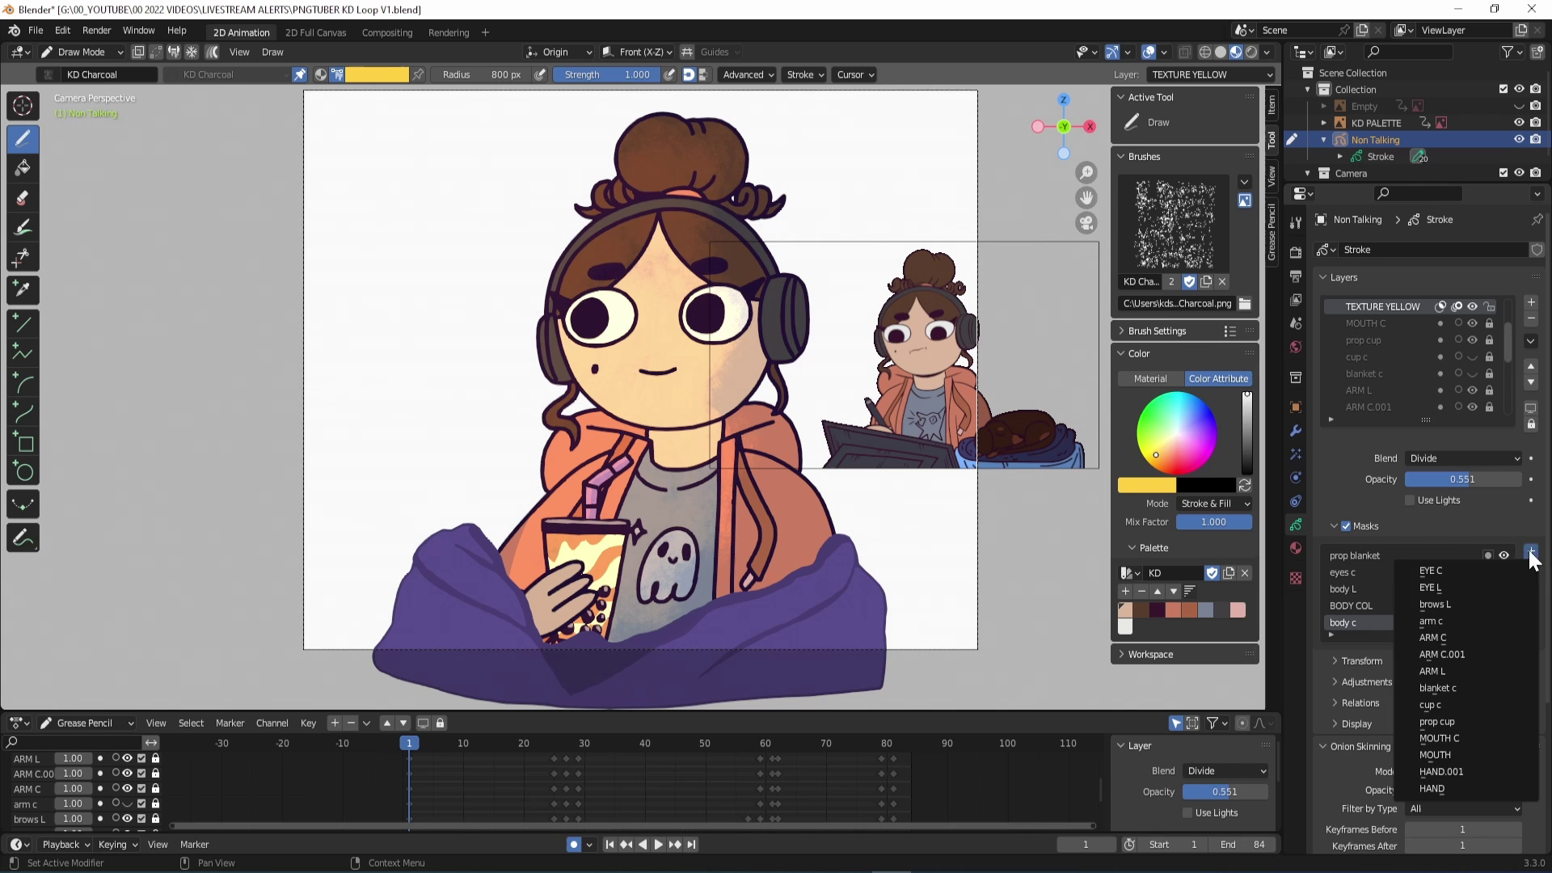
left_click(1500, 570)
left_click(1530, 553)
left_click(1496, 570)
left_click(1530, 553)
left_click(1490, 570)
left_click(1529, 553)
left_click(1477, 571)
- Add blanket c, cup c, prop cup, MOUTH C, MOUTH, HAND.001 and HAND as the remaining masks for the texture layer
left_click(1529, 553)
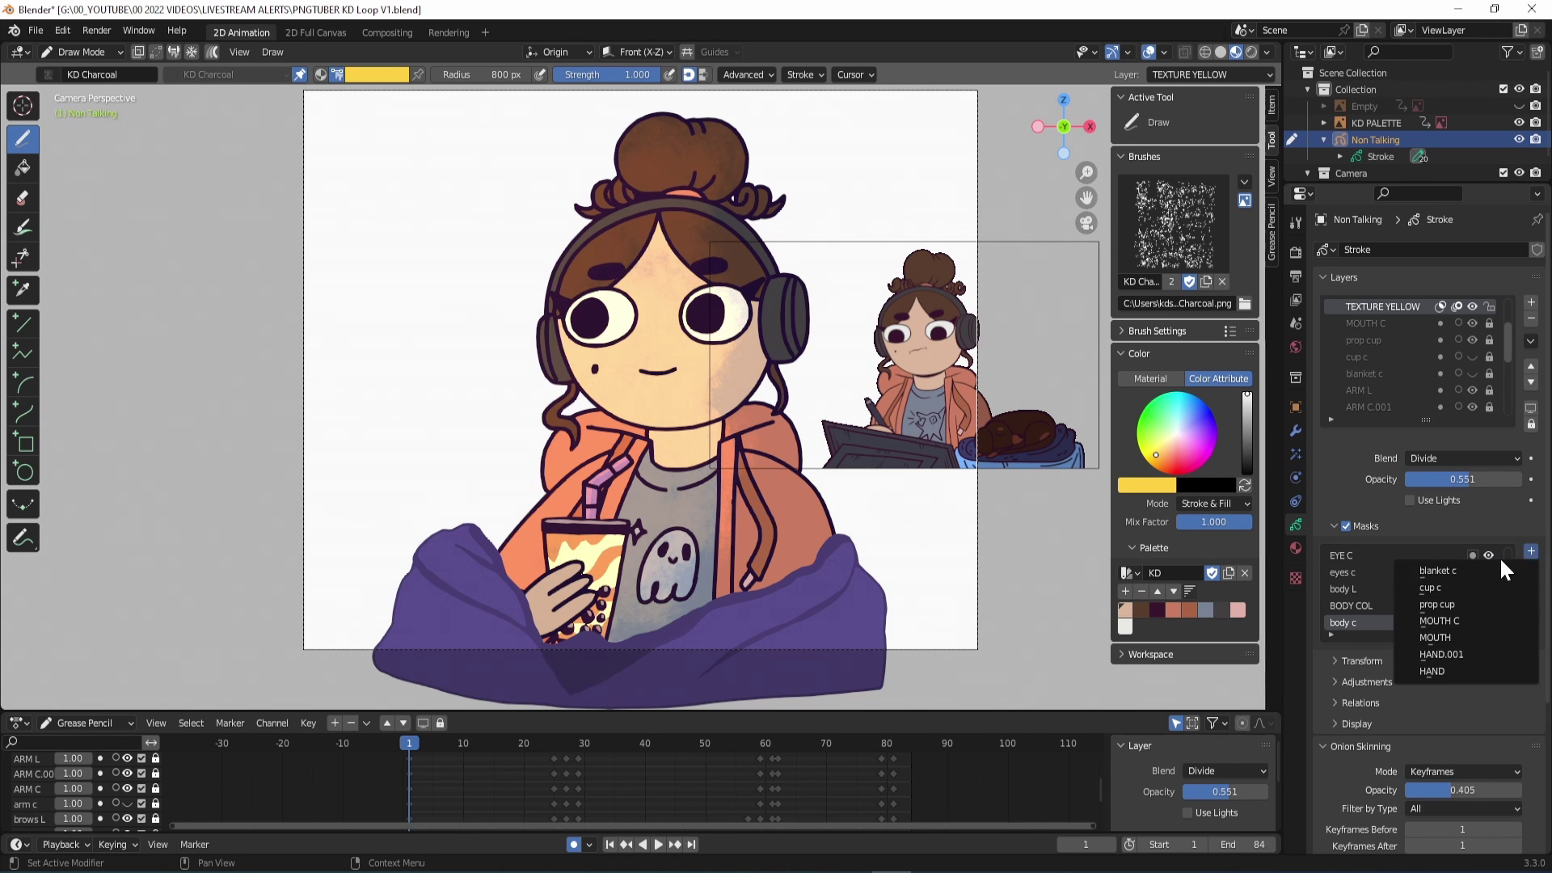
left_click(1499, 571)
left_click(1530, 553)
left_click(1499, 571)
left_click(1530, 552)
left_click(1495, 571)
left_click(1530, 552)
left_click(1476, 569)
left_click(1529, 553)
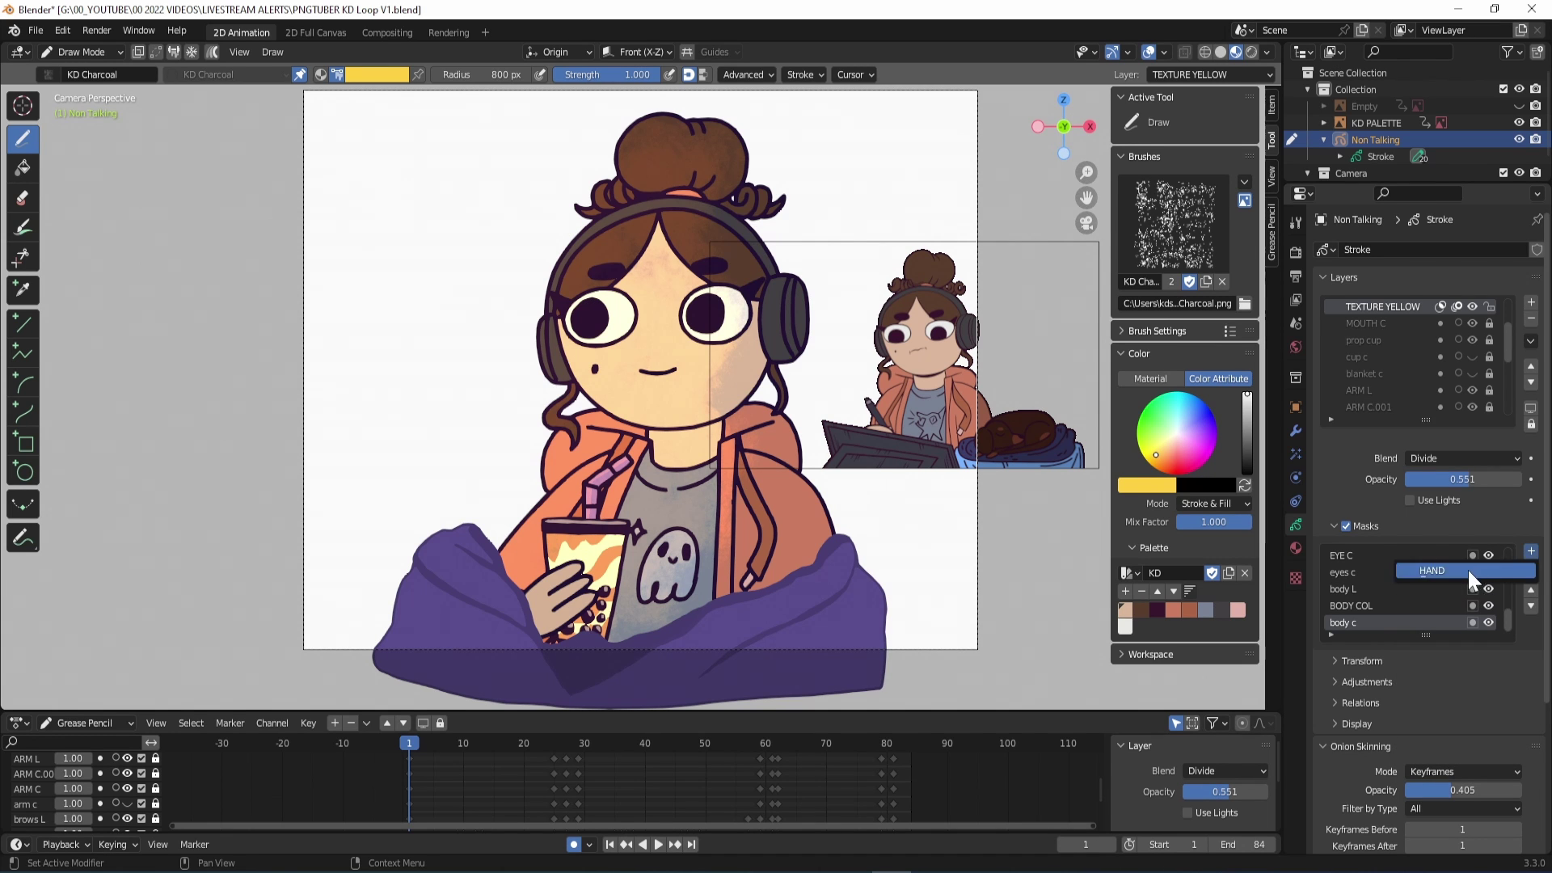
left_click(1469, 570)
- Change the brush colour to dark purple and paint charcoal shading over the character's right side on the TEXTURE PINK layer
left_click_drag(760, 303, 707, 186)
left_click_drag(707, 186, 702, 145)
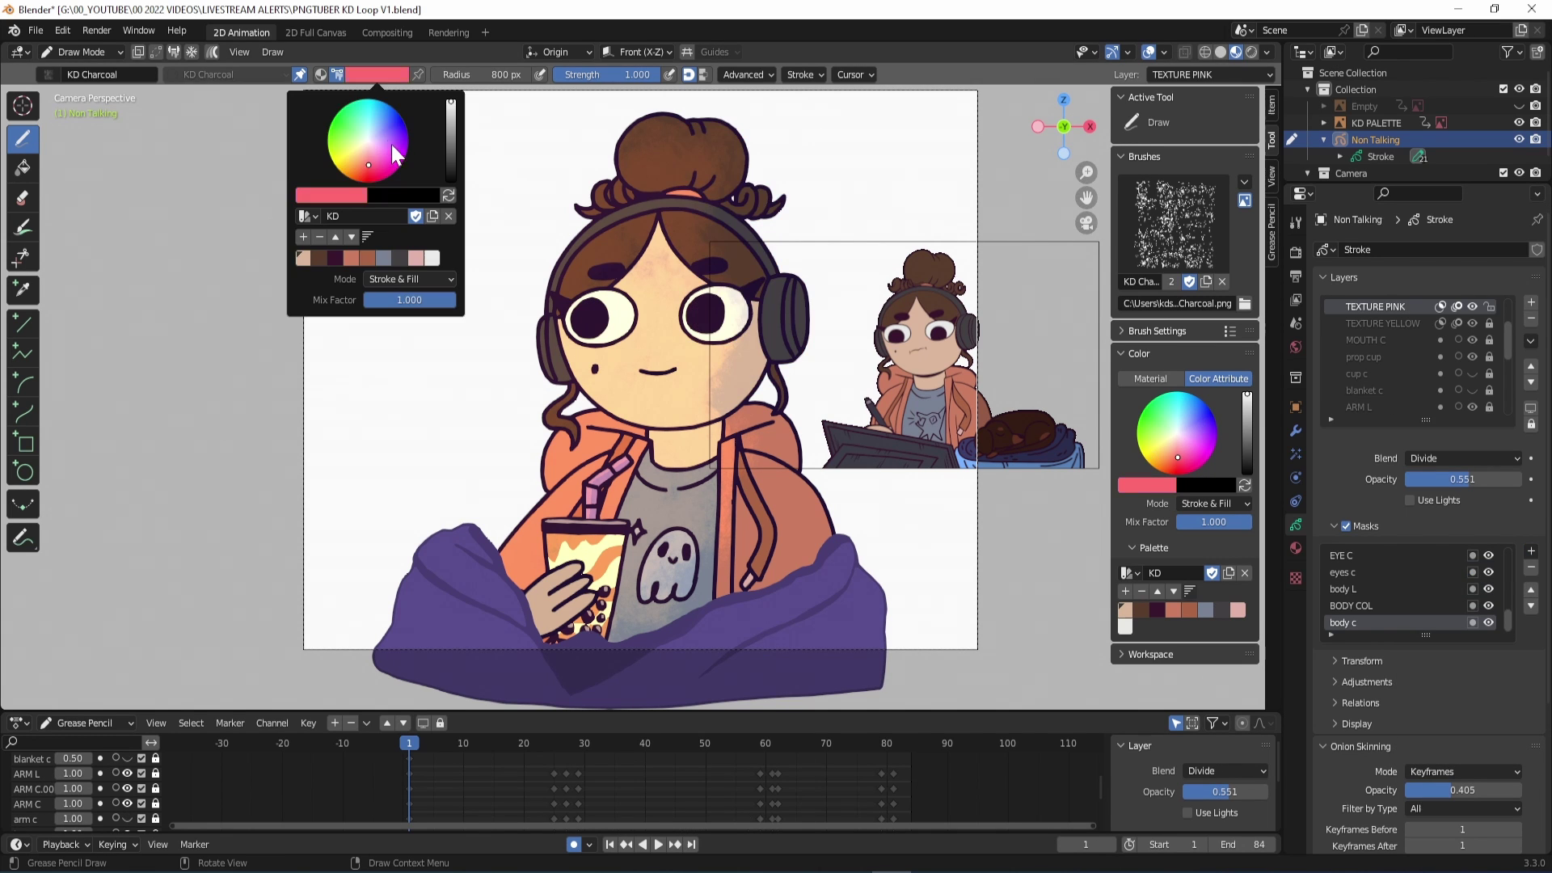
left_click(391, 139)
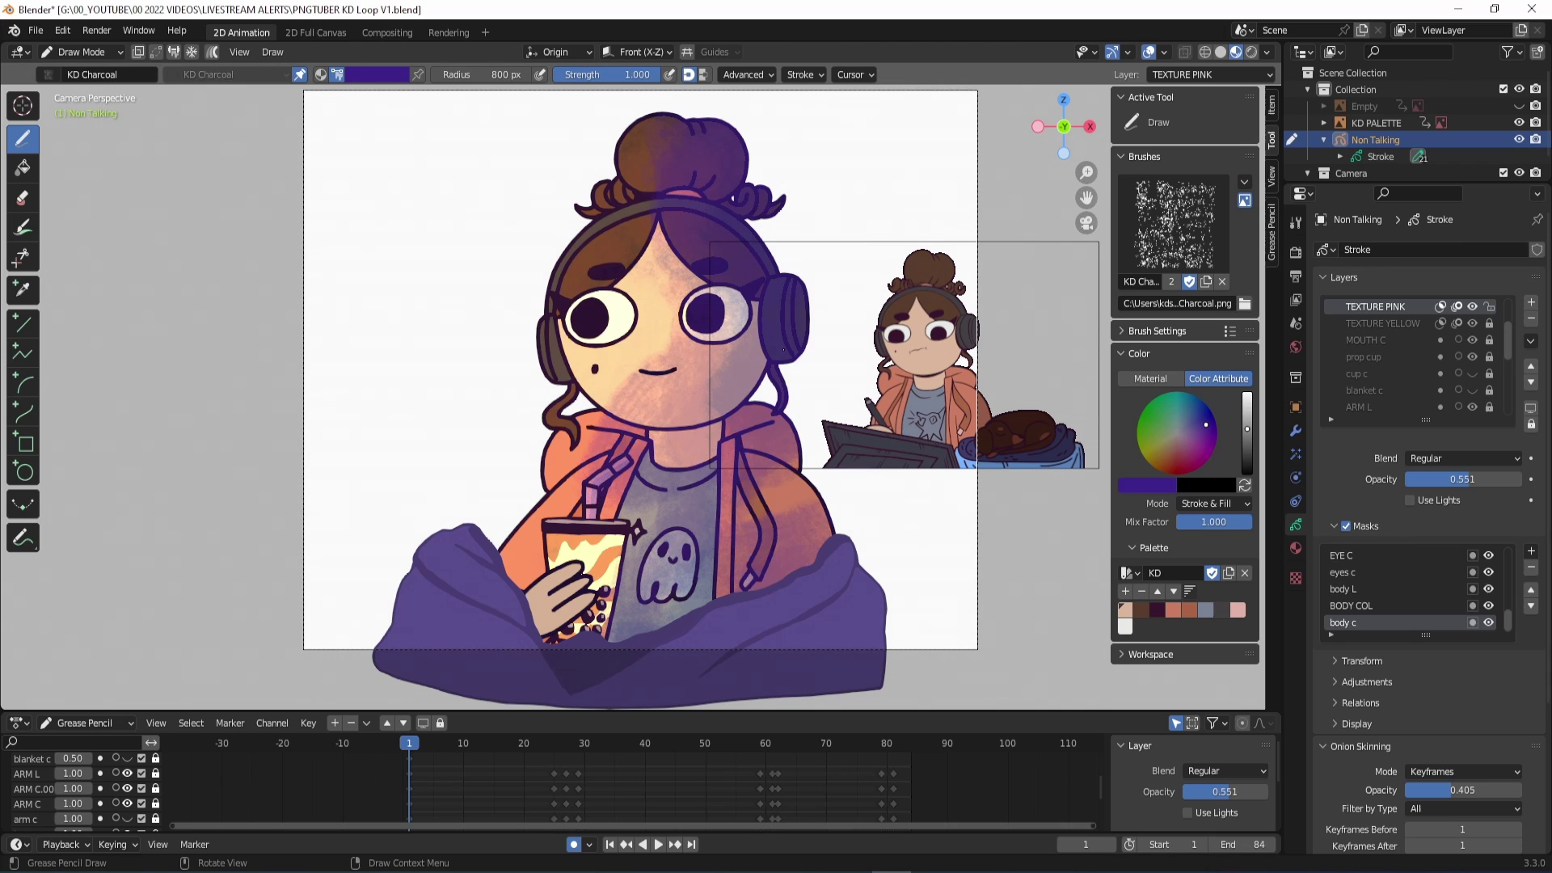
- Try the Multiply and Add blend modes on the TEXTURE PINK layer and return it to Regular
left_click(1462, 458)
left_click(1446, 551)
left_click(1491, 455)
left_click(1447, 514)
left_click(1485, 461)
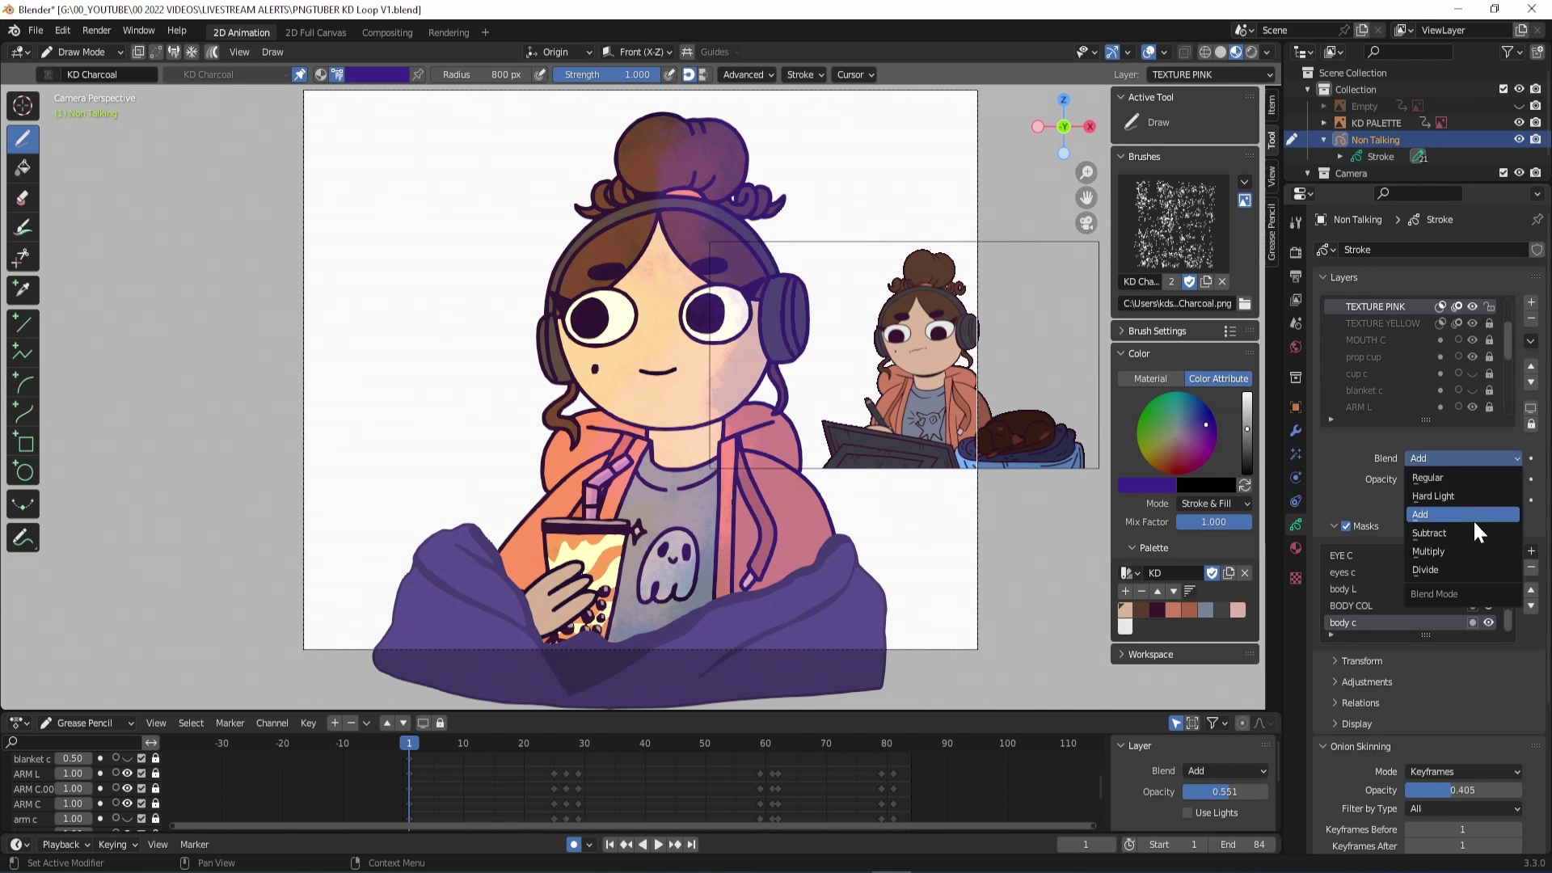
left_click(1427, 478)
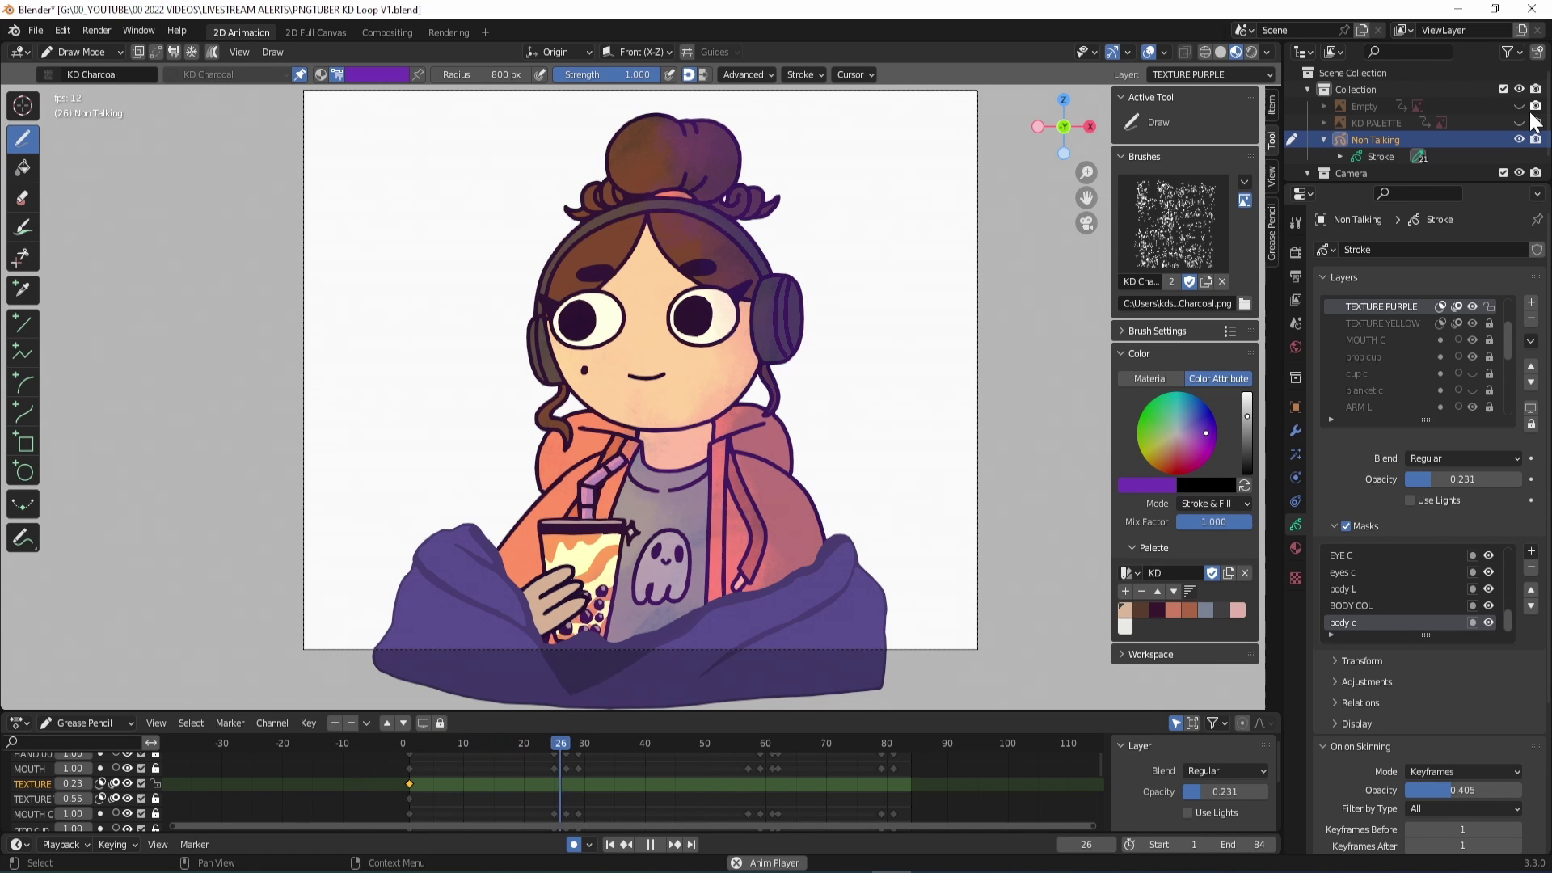
- Add a Noise modifier to the Non Talking object
left_click(1297, 428)
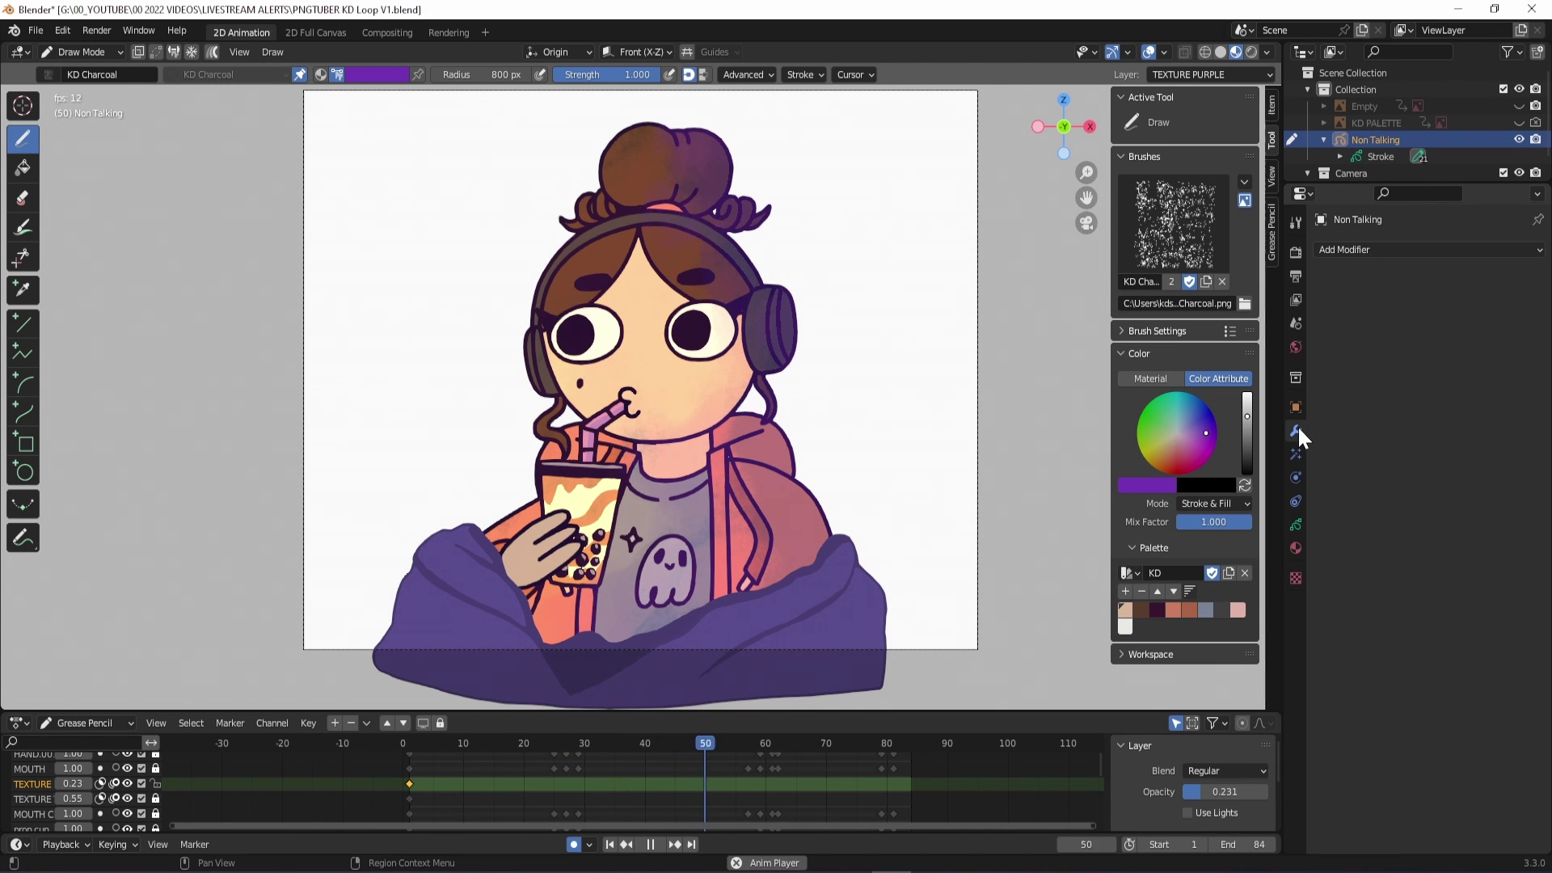
left_click(1423, 249)
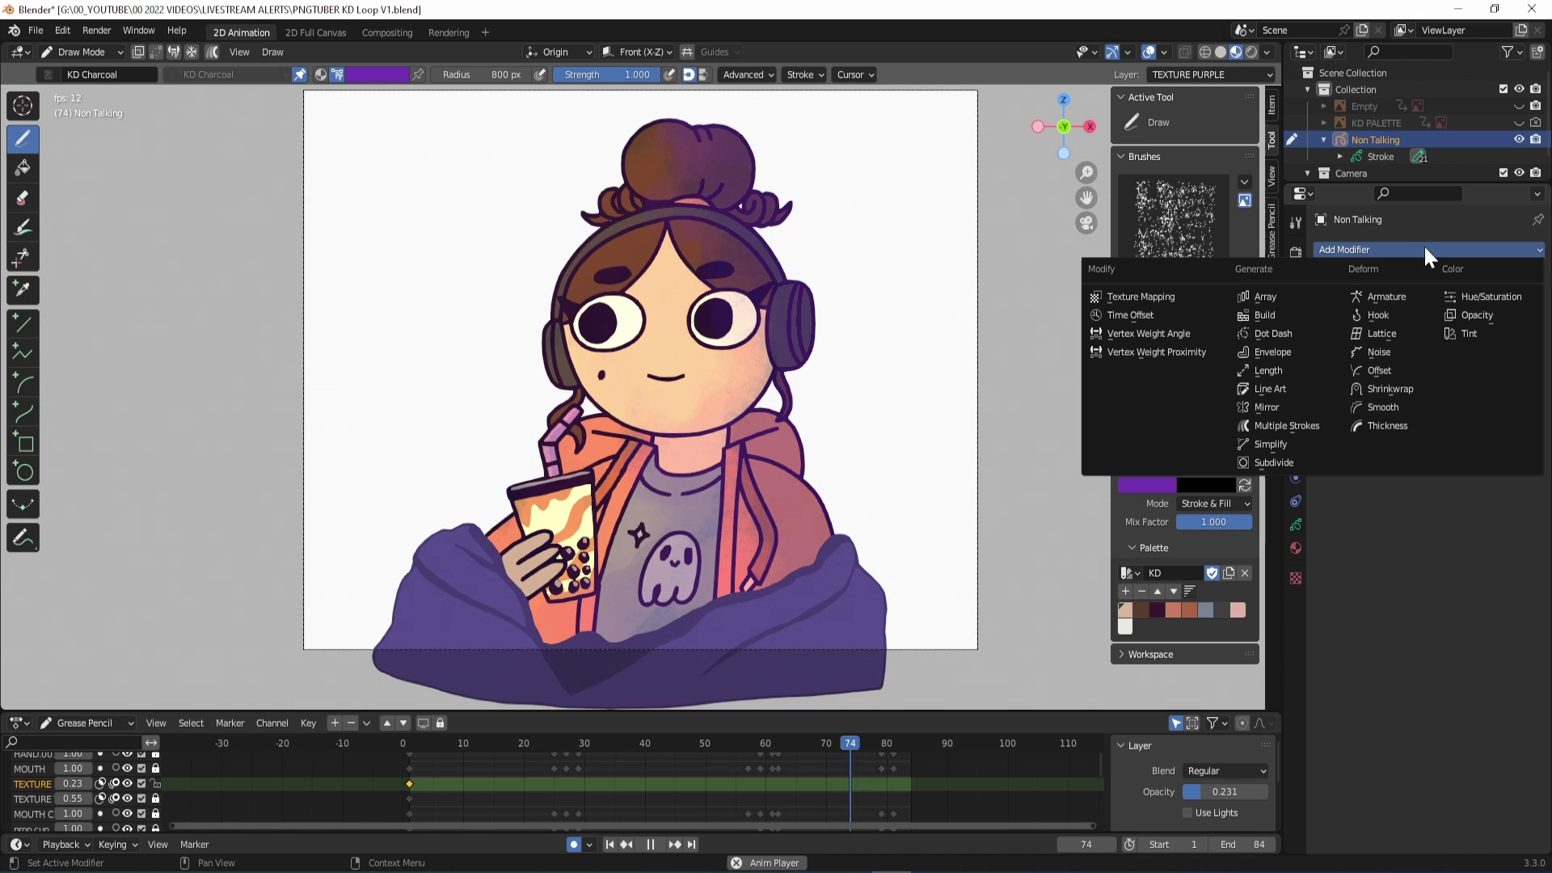
left_click(1379, 351)
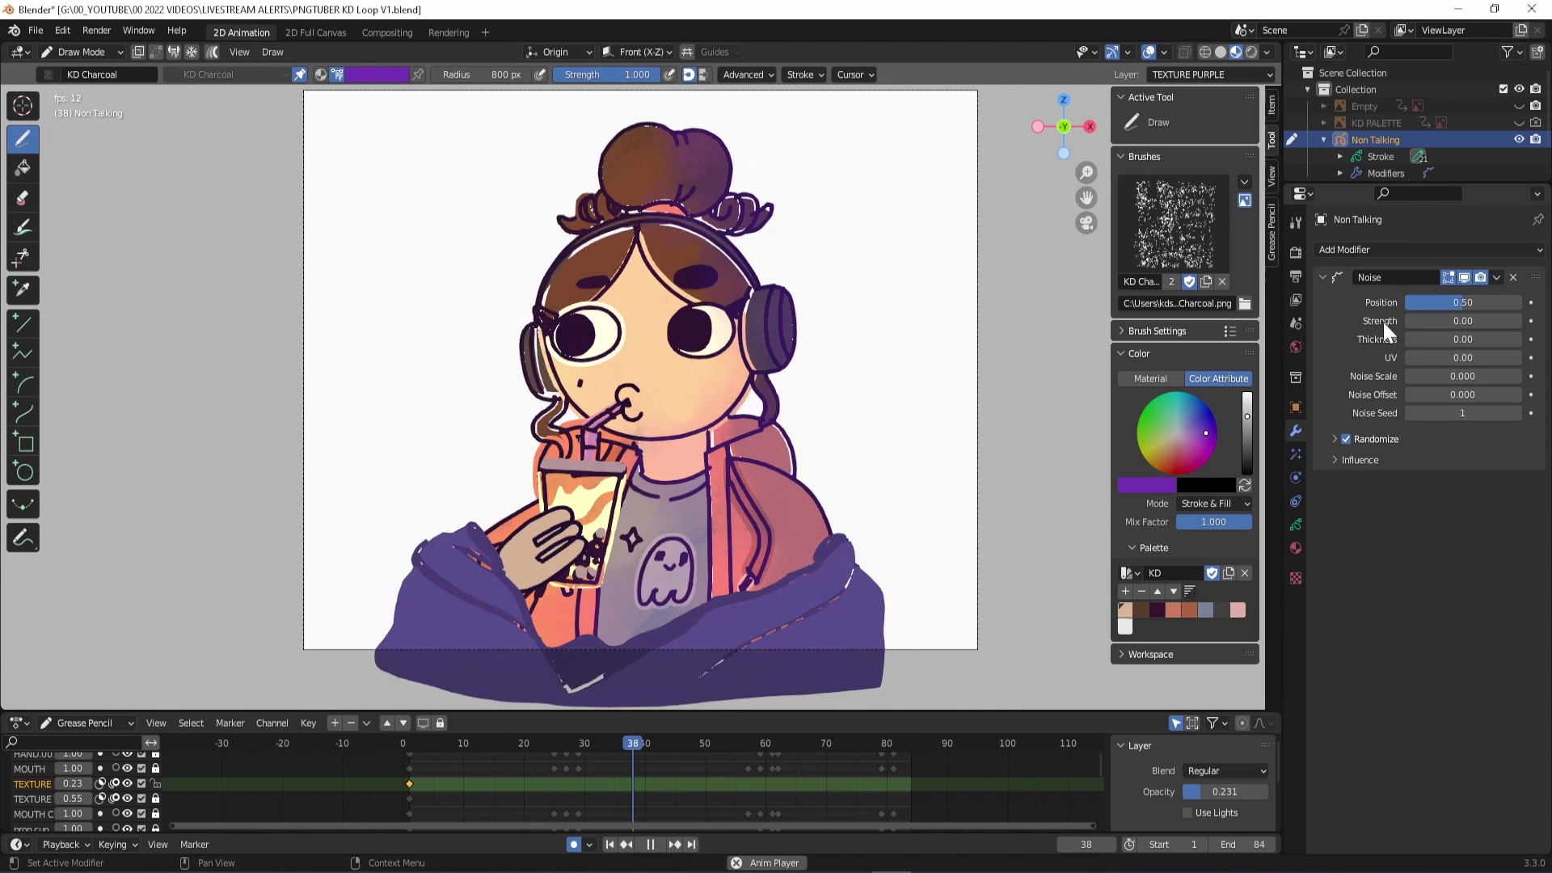
- Try Position 0.77, Strength 0.46, Thickness 0.44 and UV 0.36 on the Noise modifier, and reset Strength, Thickness and UV
left_click_drag(1450, 303, 1476, 363)
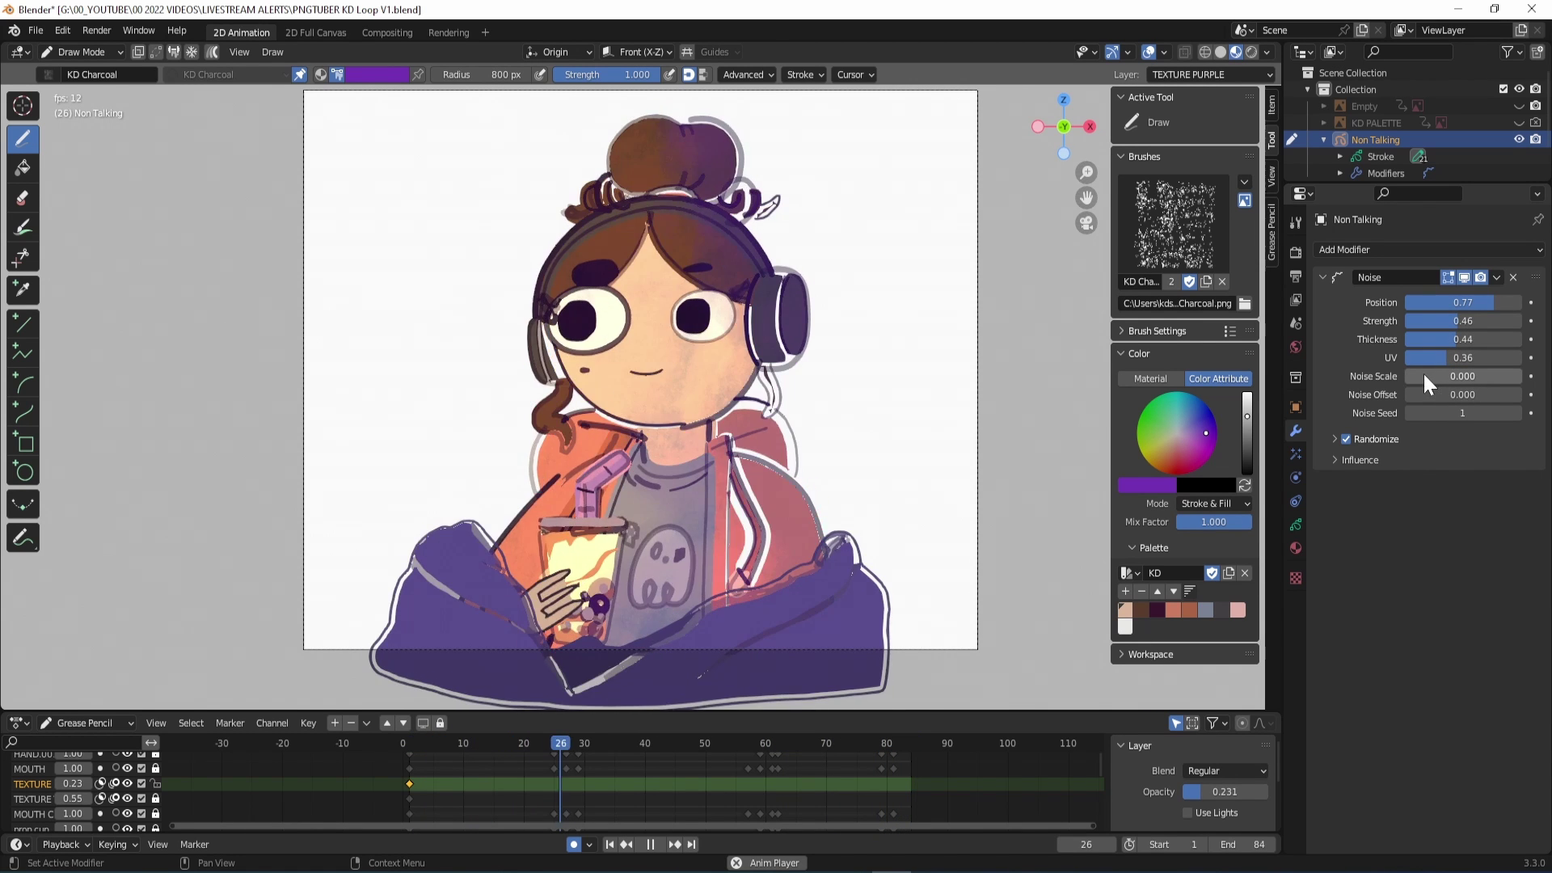
left_click_drag(1414, 394, 1372, 400)
left_click_drag(1416, 379, 1360, 377)
key("BackSpace")
key("BackSpace")
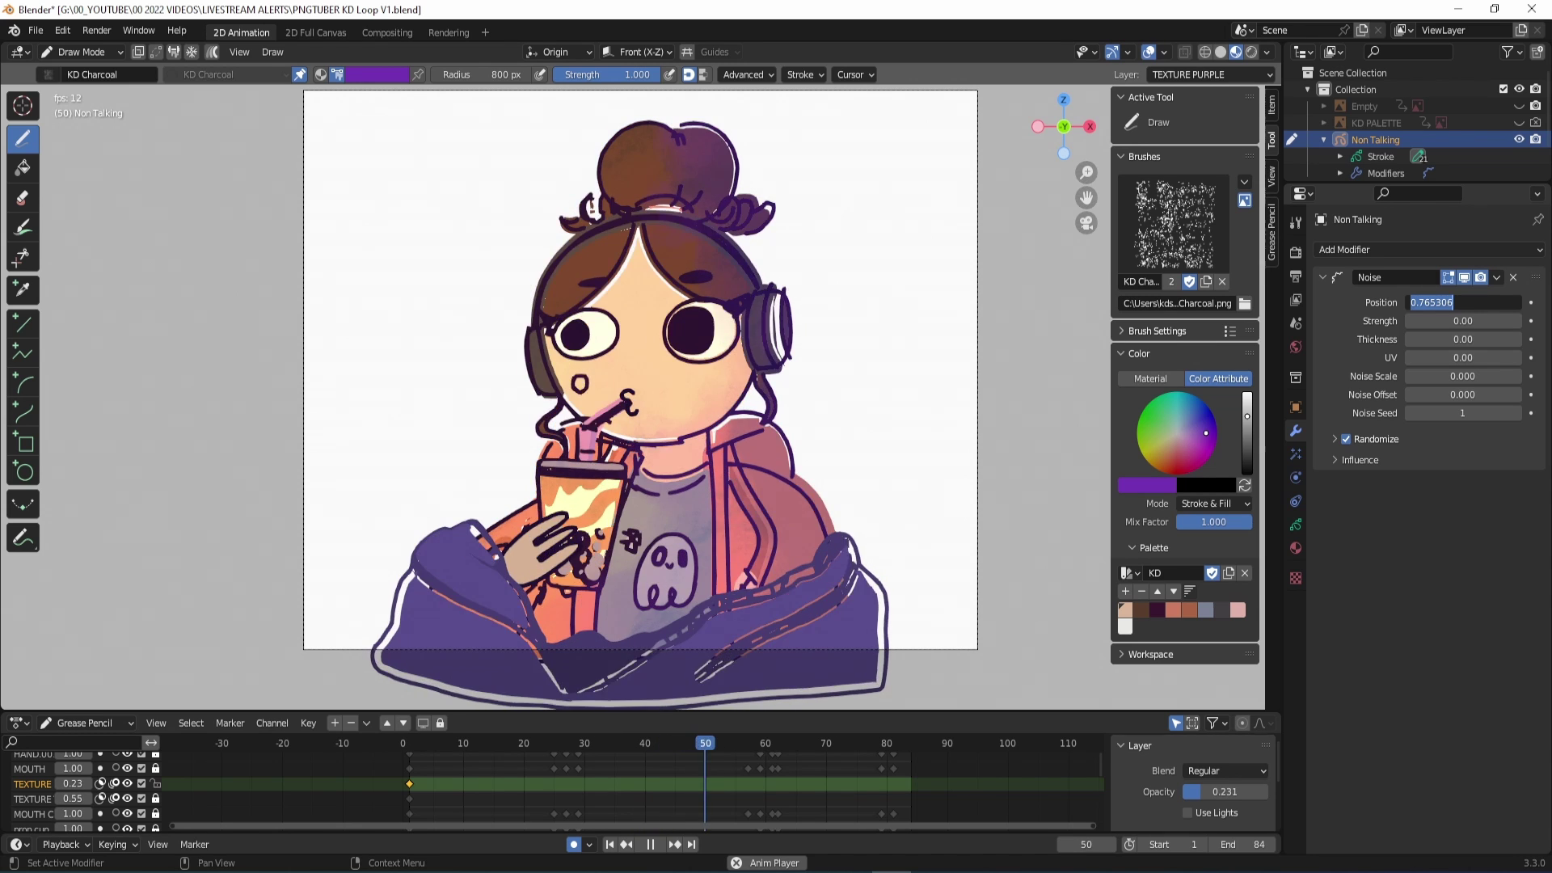
- Set the Noise modifier's Position to 0.03 for a subtle line wobble
key("BackSpace")
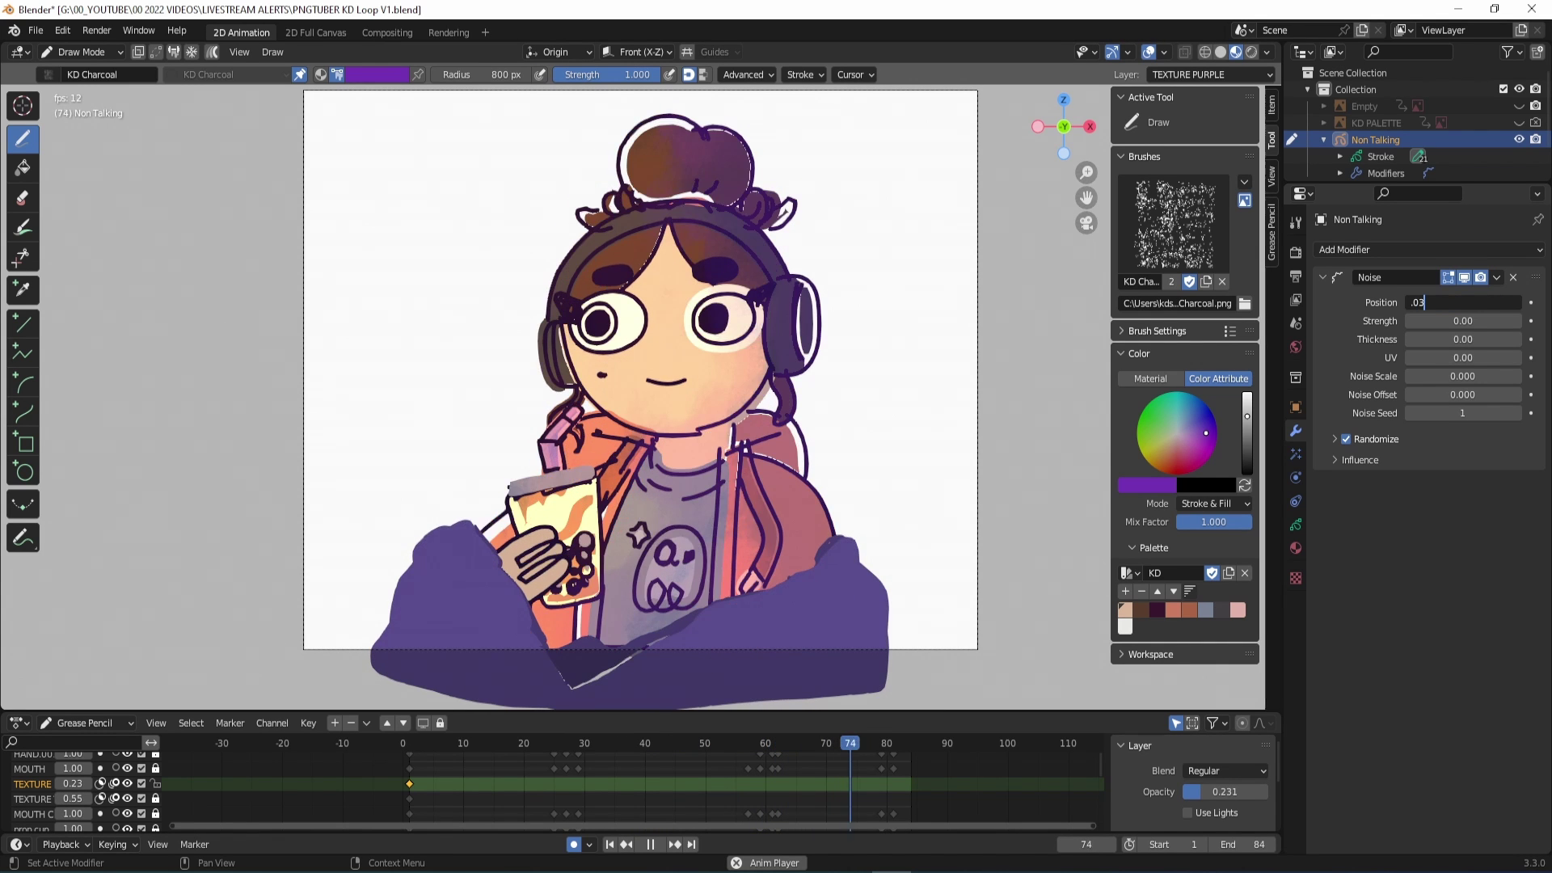
type(".03")
key("Return")
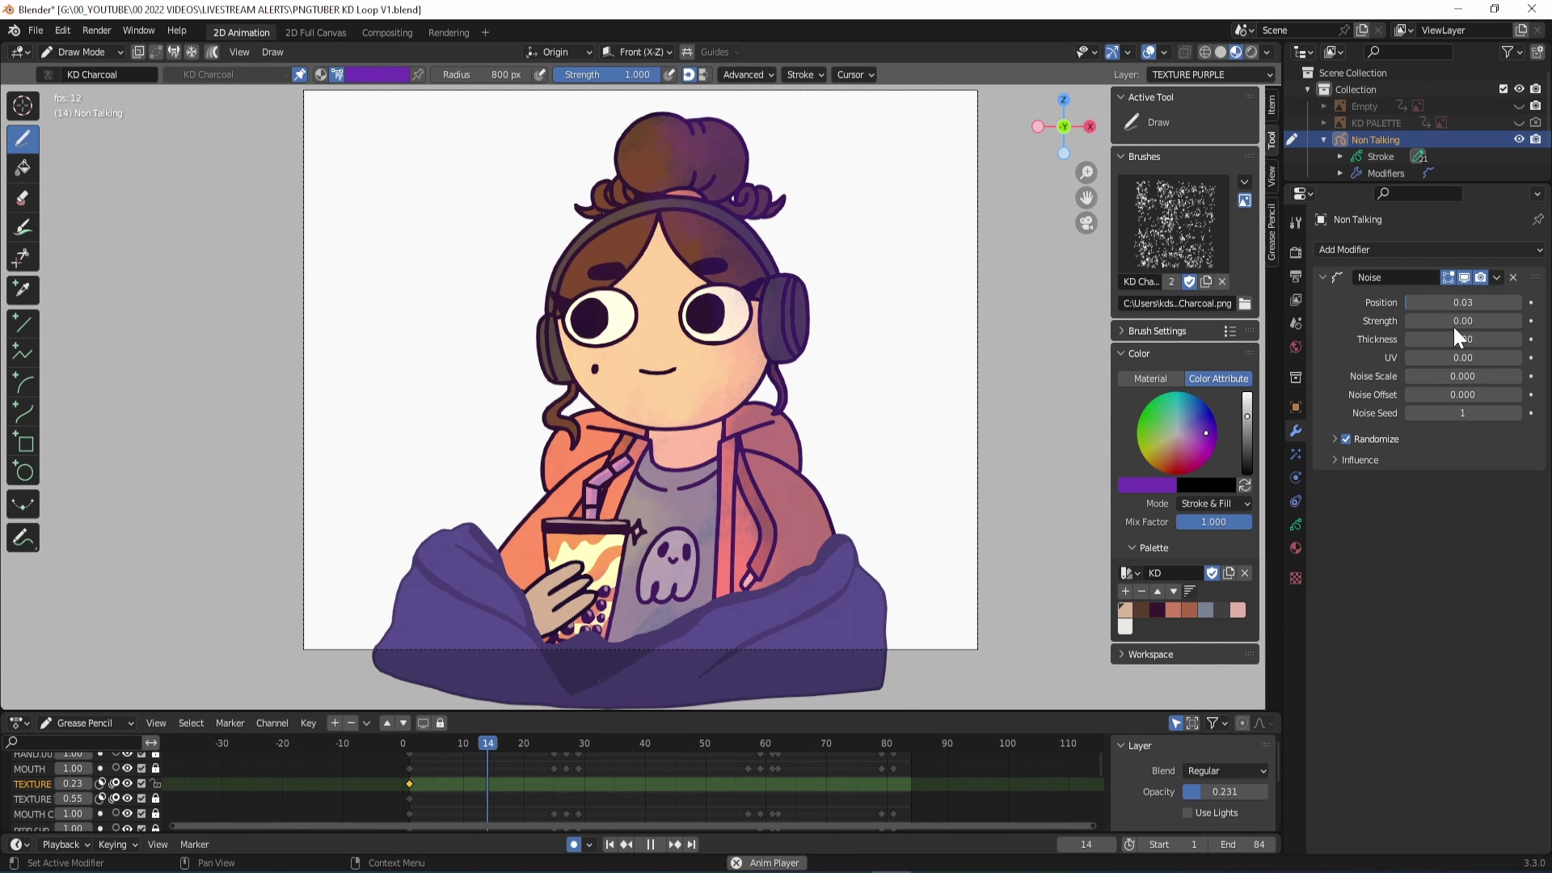
- Copy the lined Grease Pencil object in the outliner and paste a duplicate of it
right_click(1399, 137)
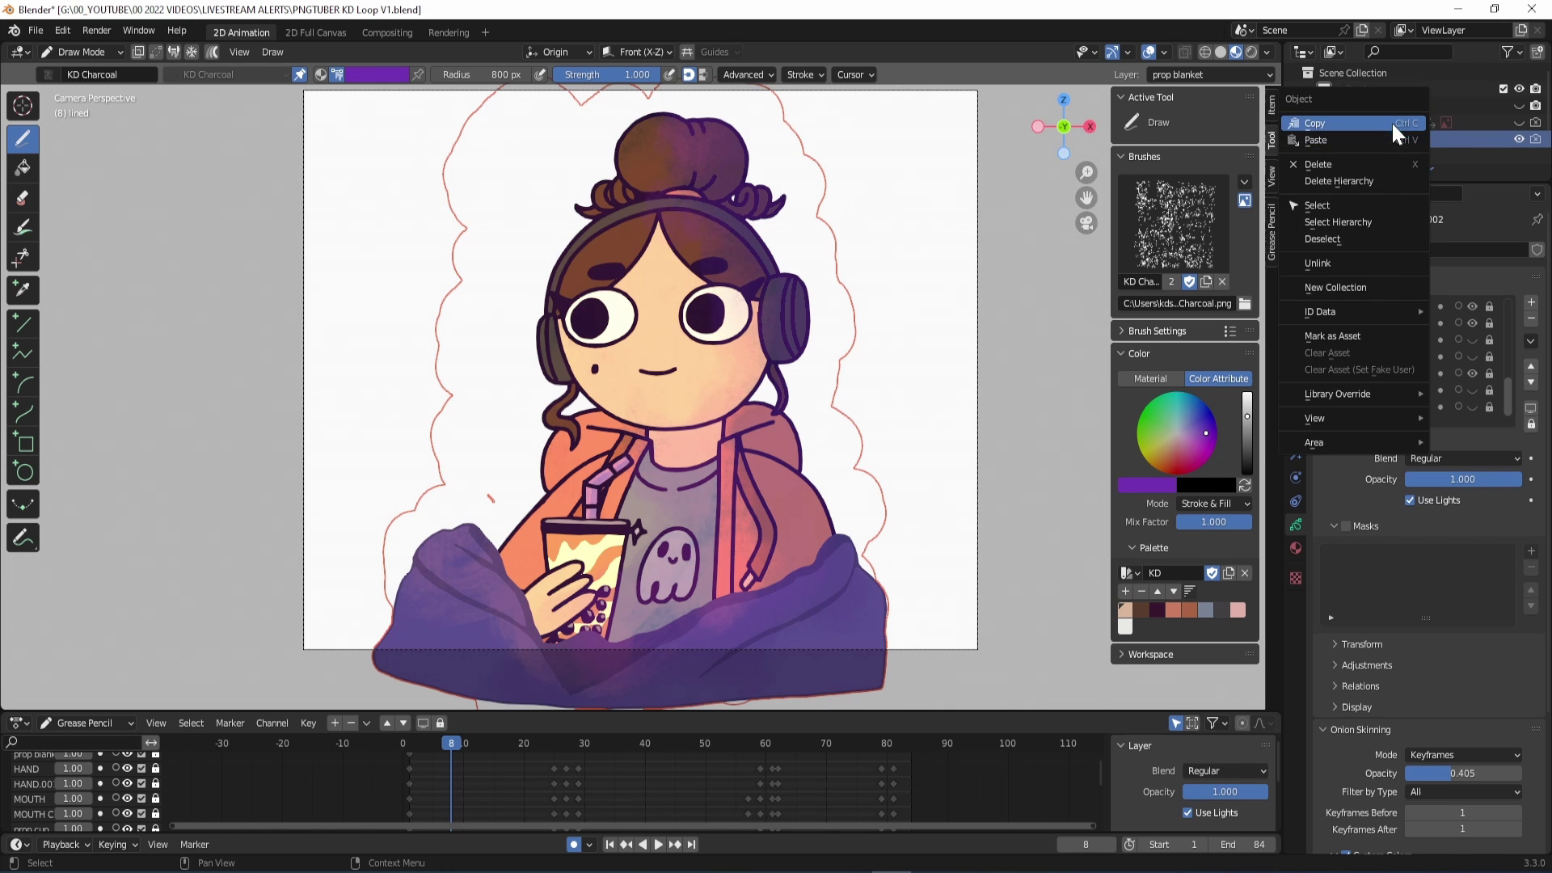
left_click(1390, 120)
right_click(1413, 136)
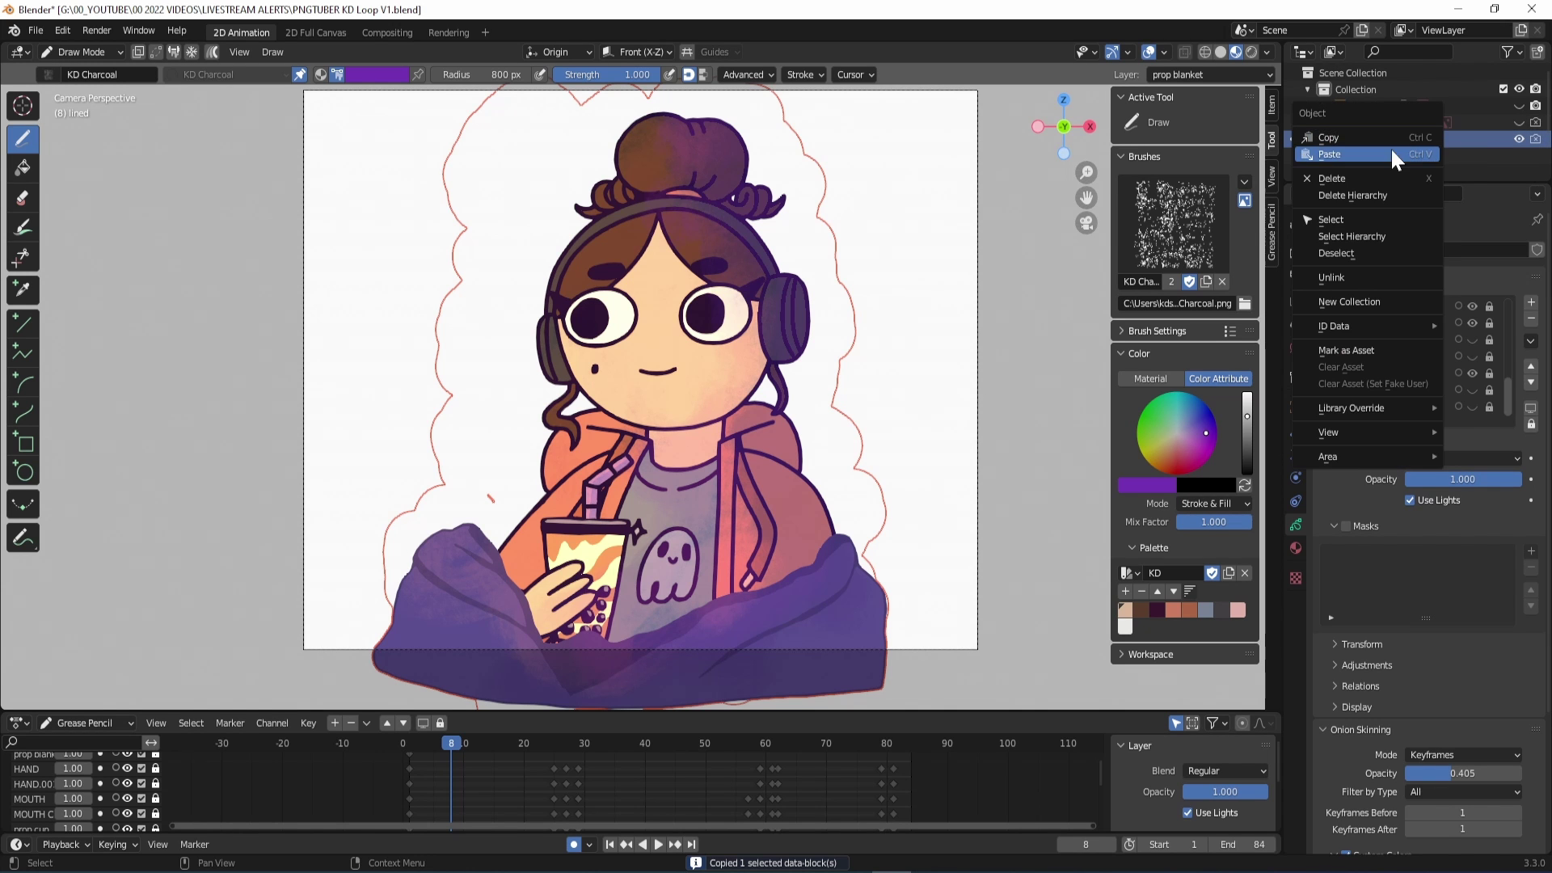
left_click(1437, 145)
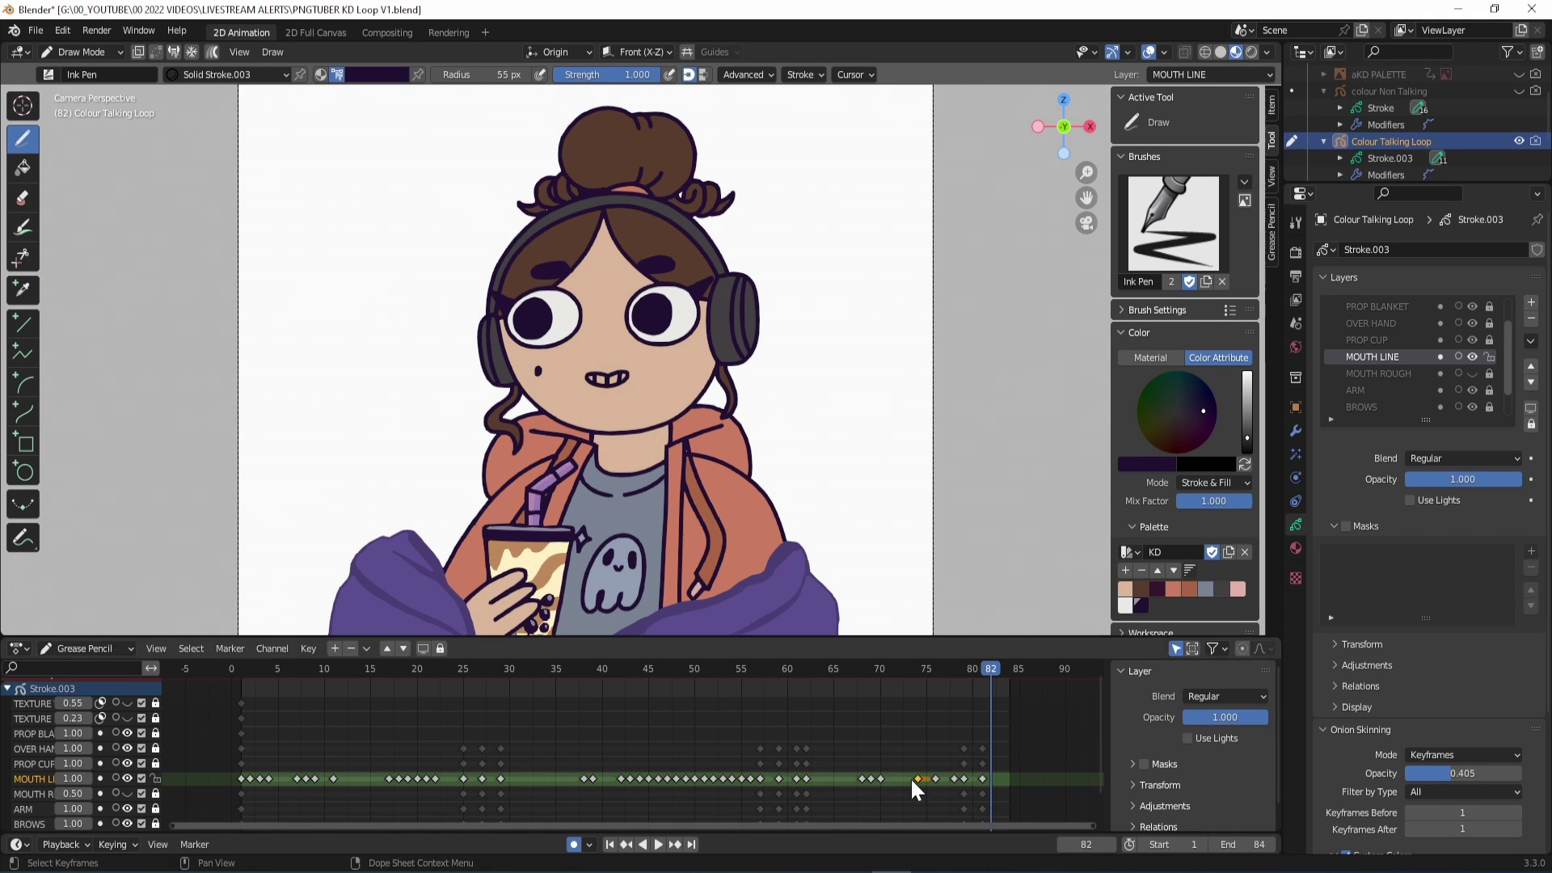
- Shift the MOUTH LINE keyframes around frames 74 to 76 back to about frames 71 and 72, checking with playback
left_click_drag(917, 779, 890, 779)
left_click_drag(935, 779, 899, 779)
key("space")
left_click_drag(934, 671, 890, 671)
key("space")
left_click_drag(890, 779, 899, 780)
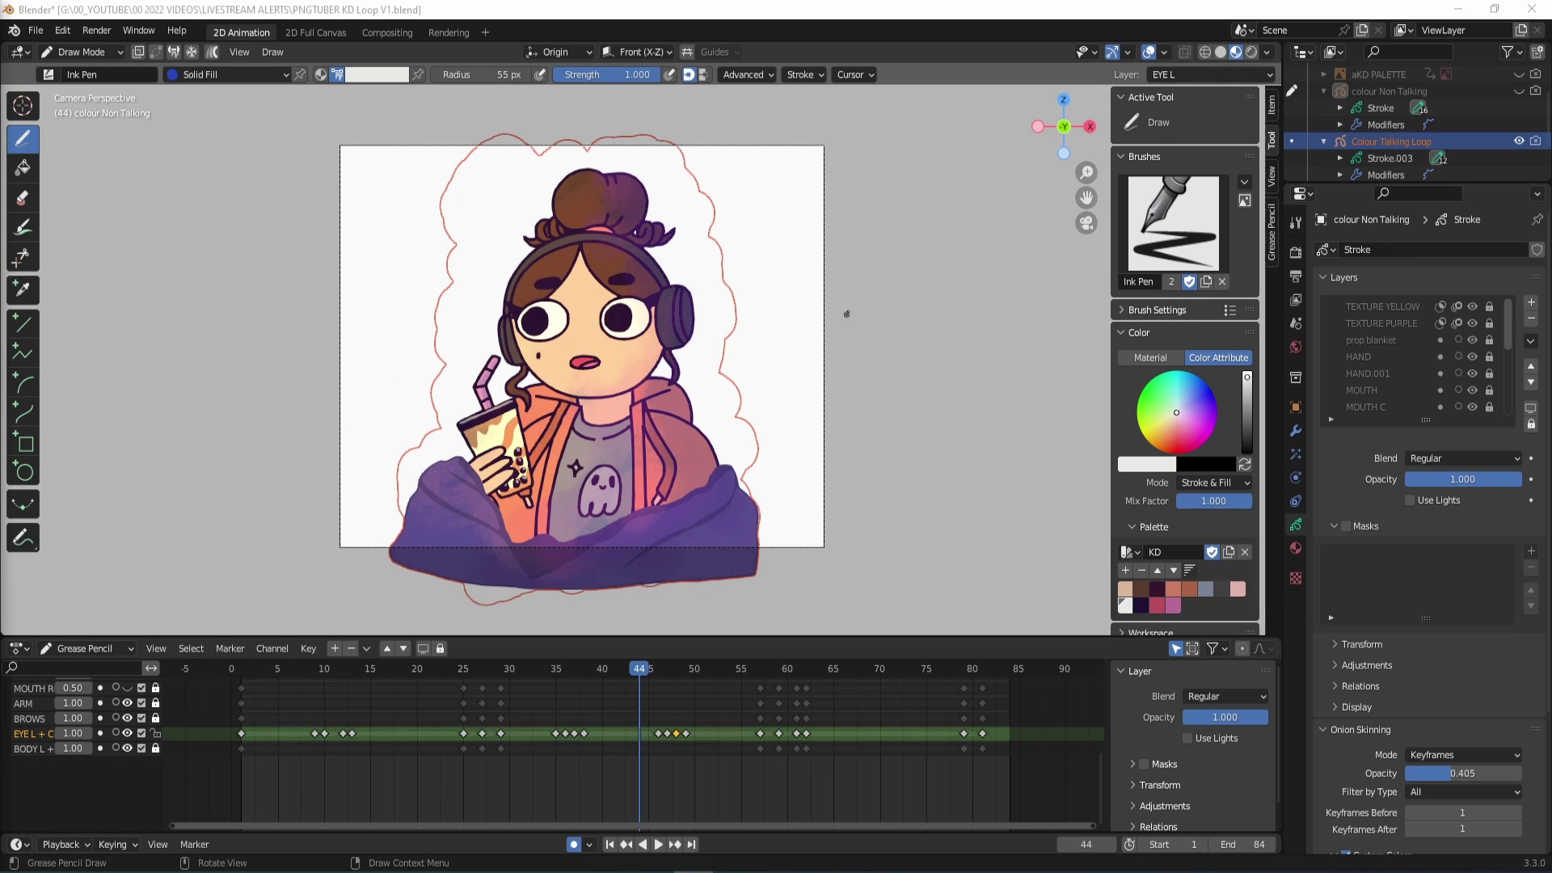
- Switch to Object Mode, add a Grease Pencil Stroke object and hide the Colour Talking Loop object
left_click(100, 51)
left_click(81, 67)
left_click(213, 52)
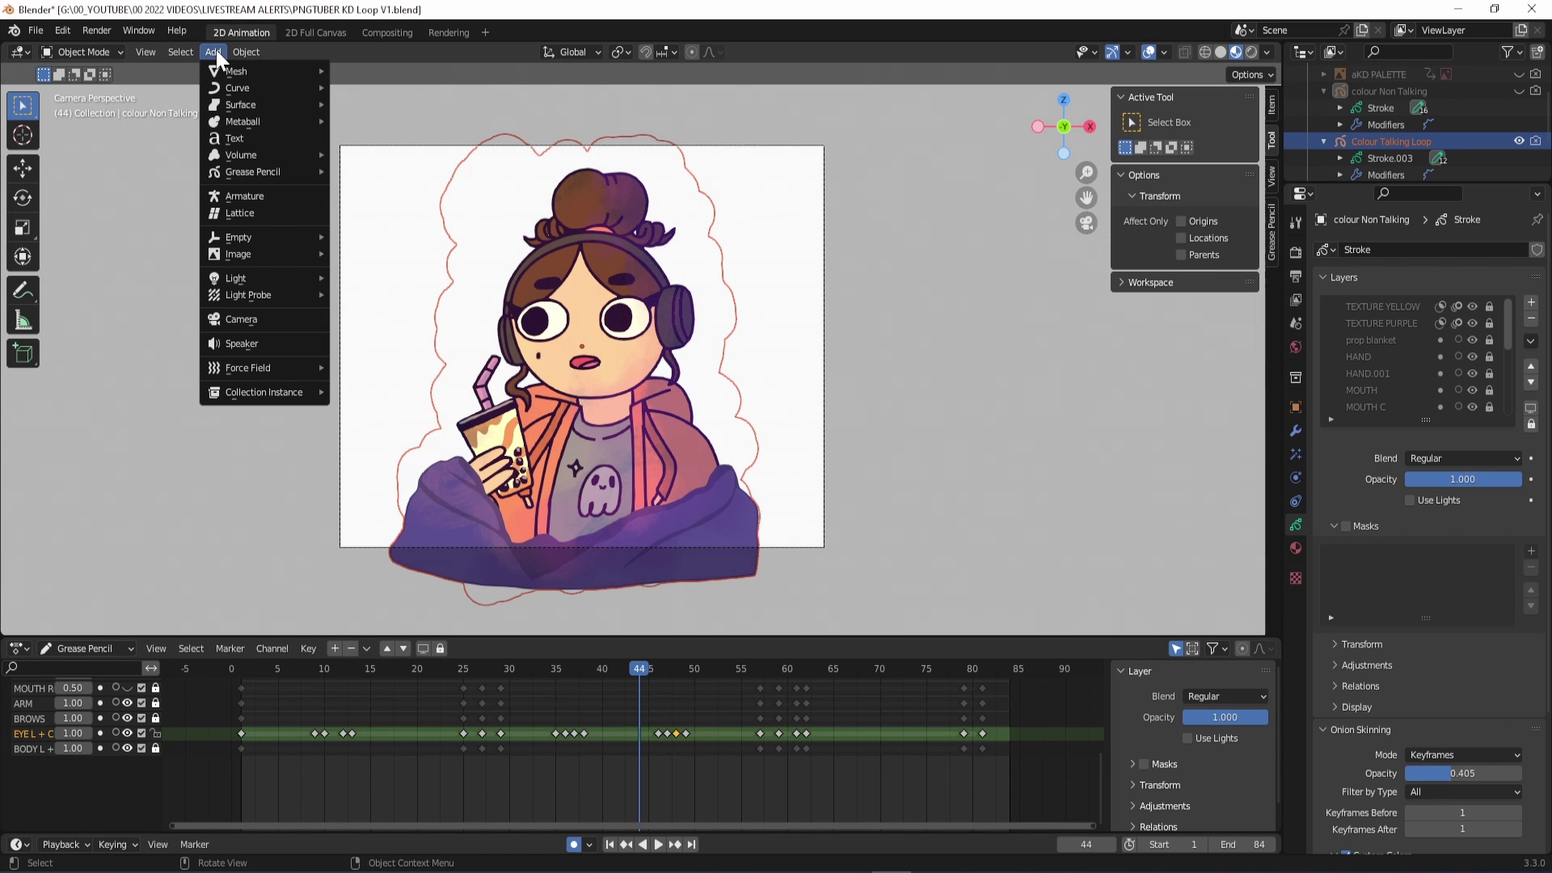
mouse_move(297, 180)
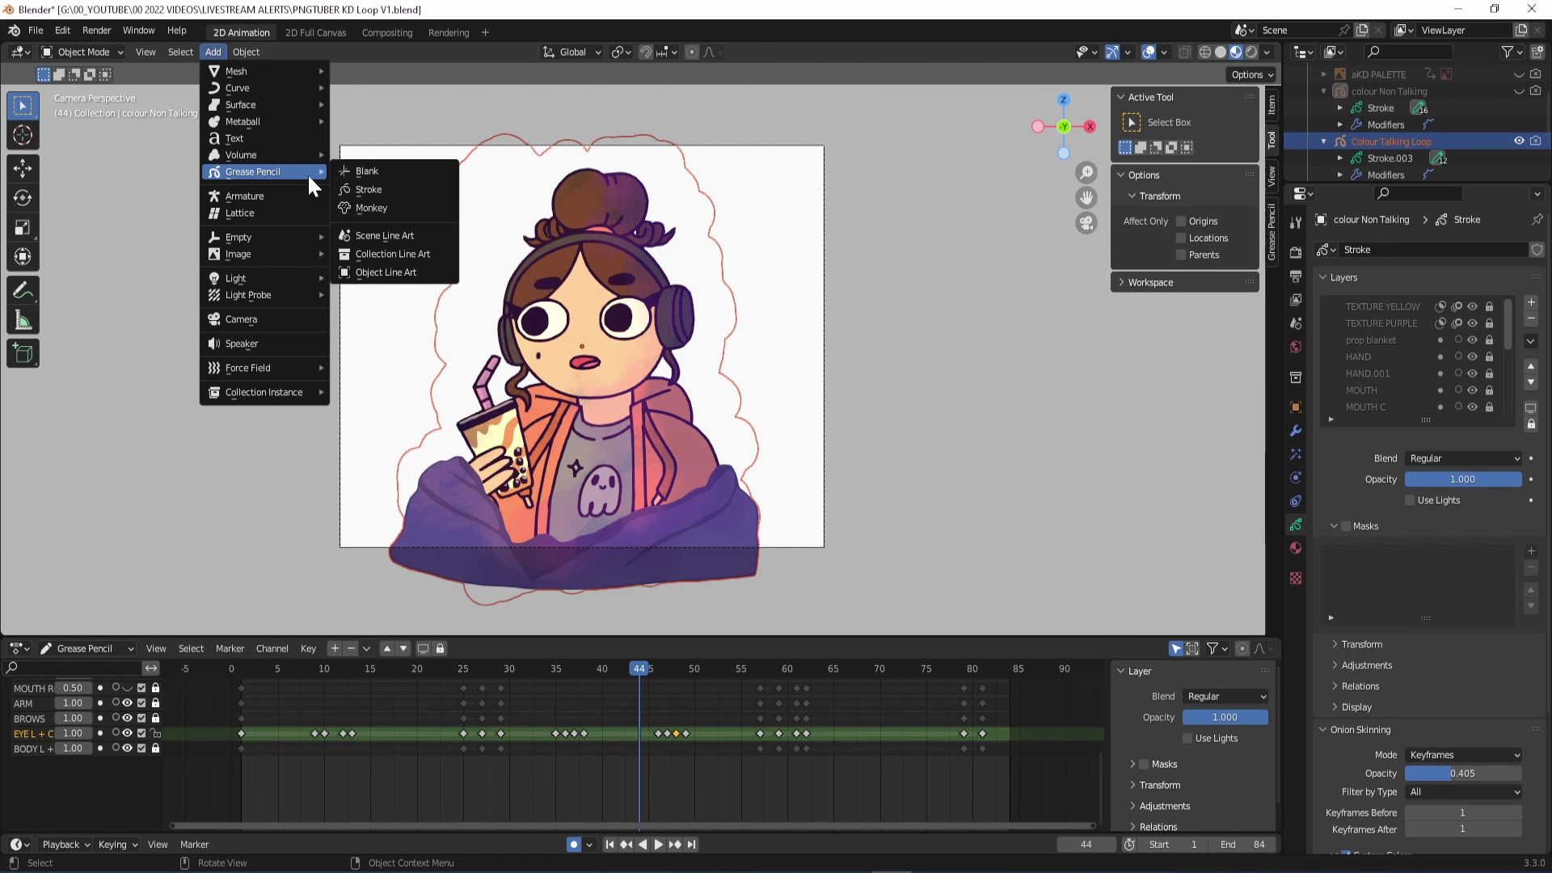
left_click(426, 189)
left_click(1519, 109)
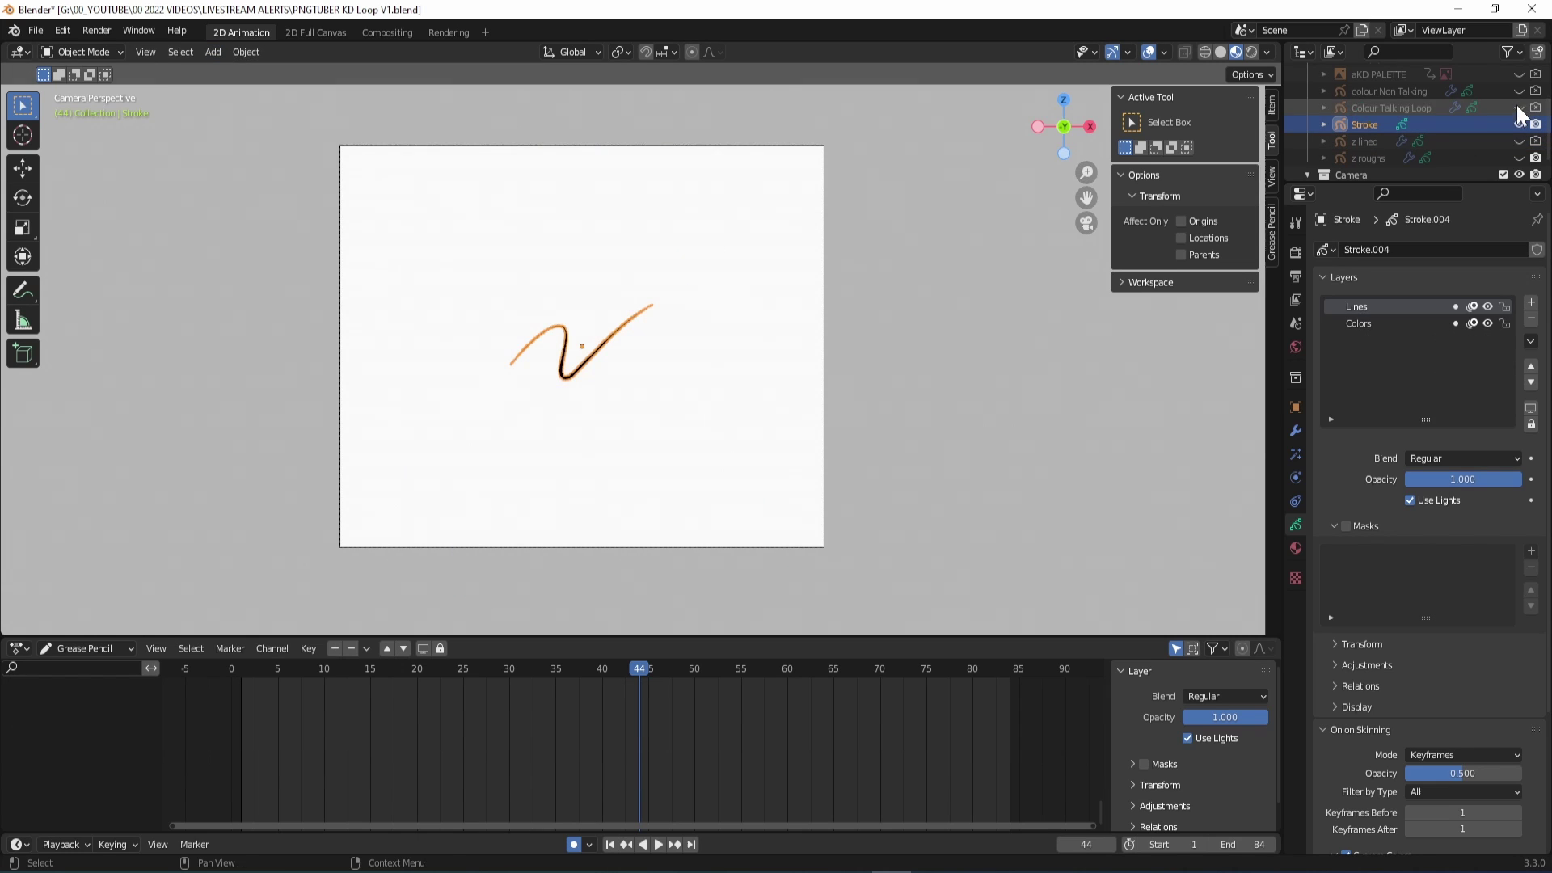
- Switch the new stroke object to Draw Mode and undo the last action
left_click(99, 51)
left_click(93, 127)
key("ctrl+z")
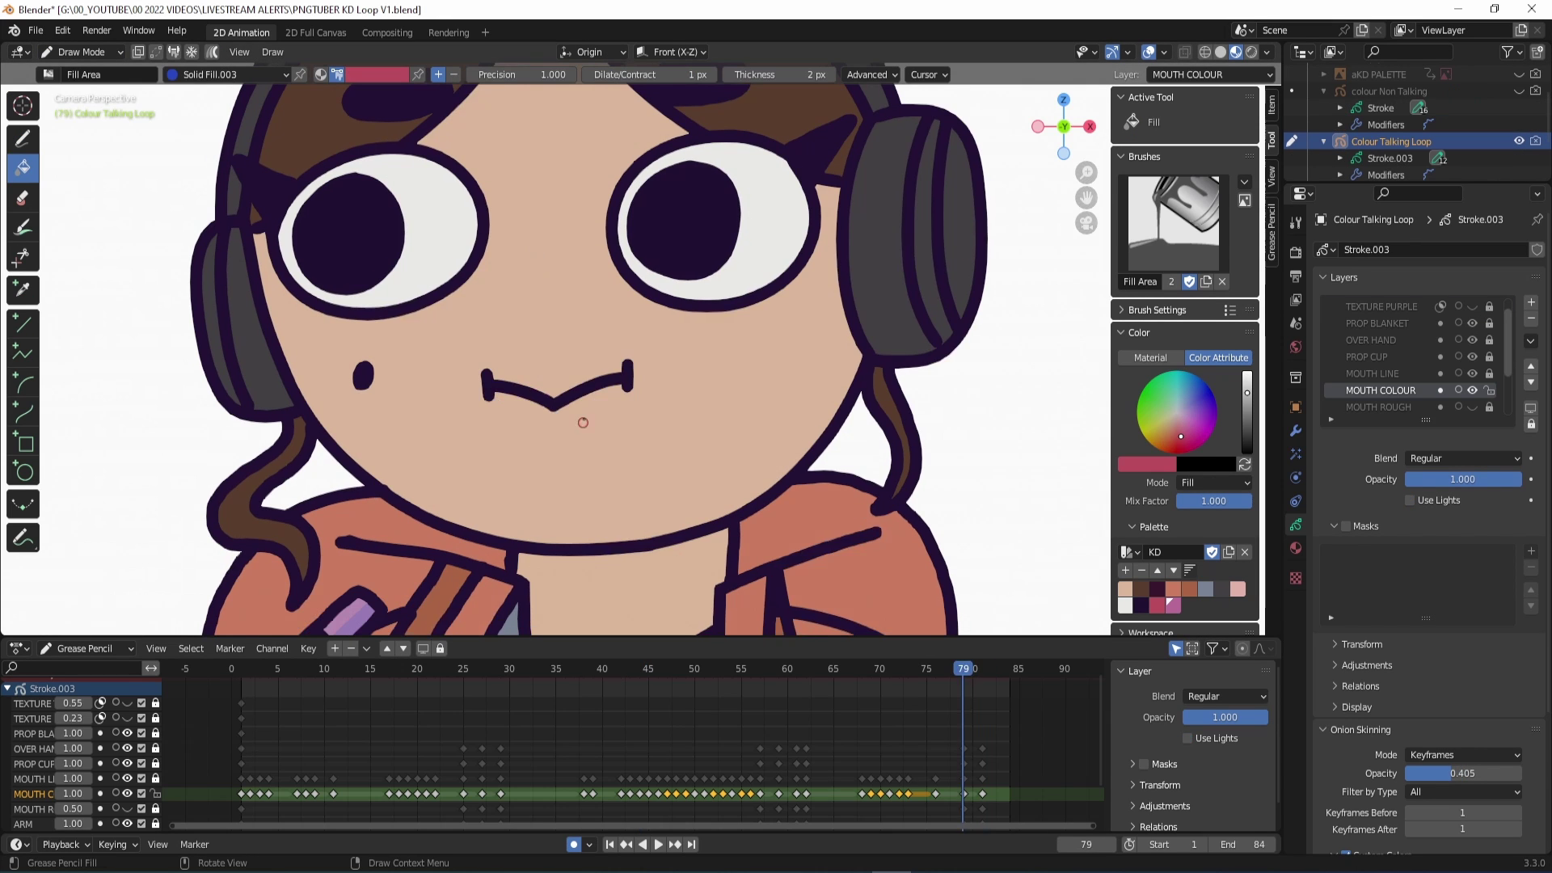
- Step frame by frame back through the talking loop to check the MOUTH COLOUR fills against the mouth lines
key("Right")
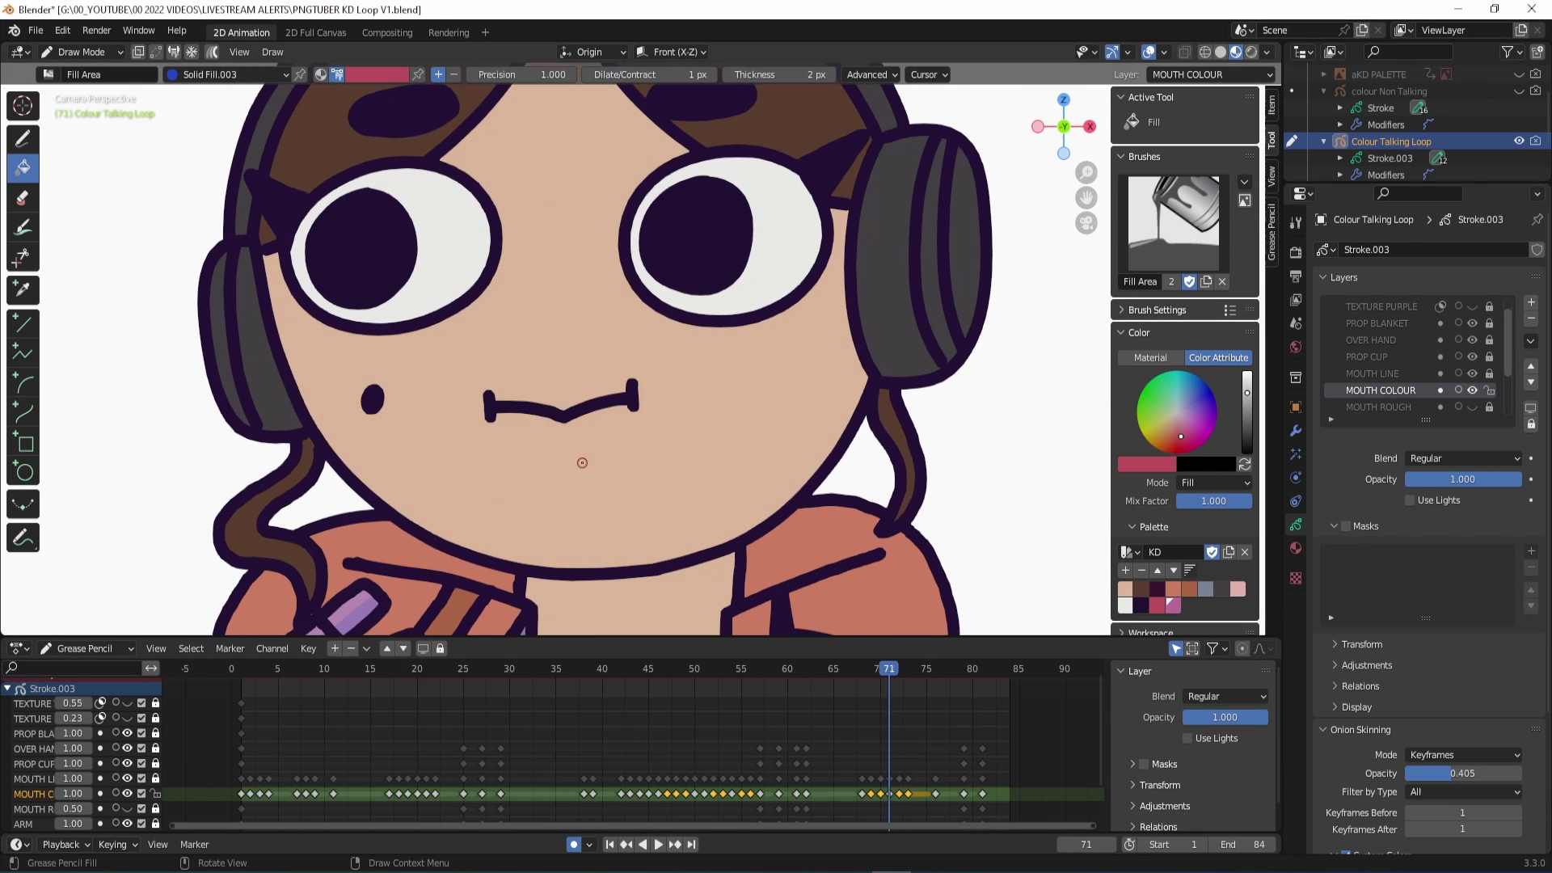
key("Left")
key("Right")
key("Right")
key("Right")
key("Left")
key("Left")
key("Left")
key("Left")
key("Left")
key("Left")
key("Left")
key("Left")
key("Left")
key("Left")
key("Left")
key("Left")
key("Left")
key("Left")
key("Left")
key("Left")
key("Left")
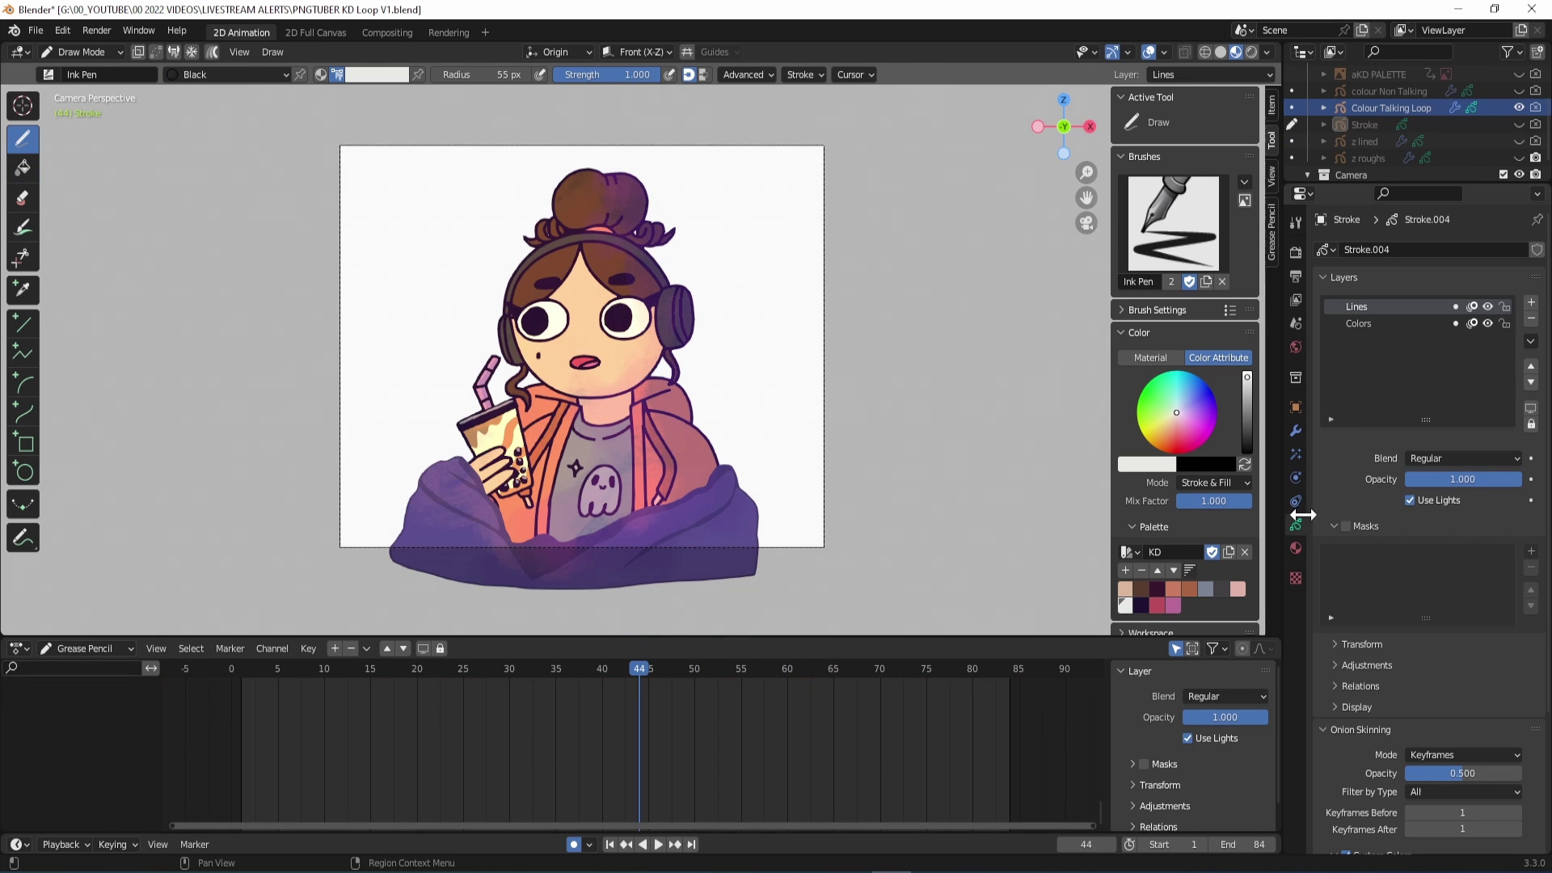
- Create a TALKING LOOP folder and set the render output path inside it with the file name KD TALKING LOOP
left_click(1295, 275)
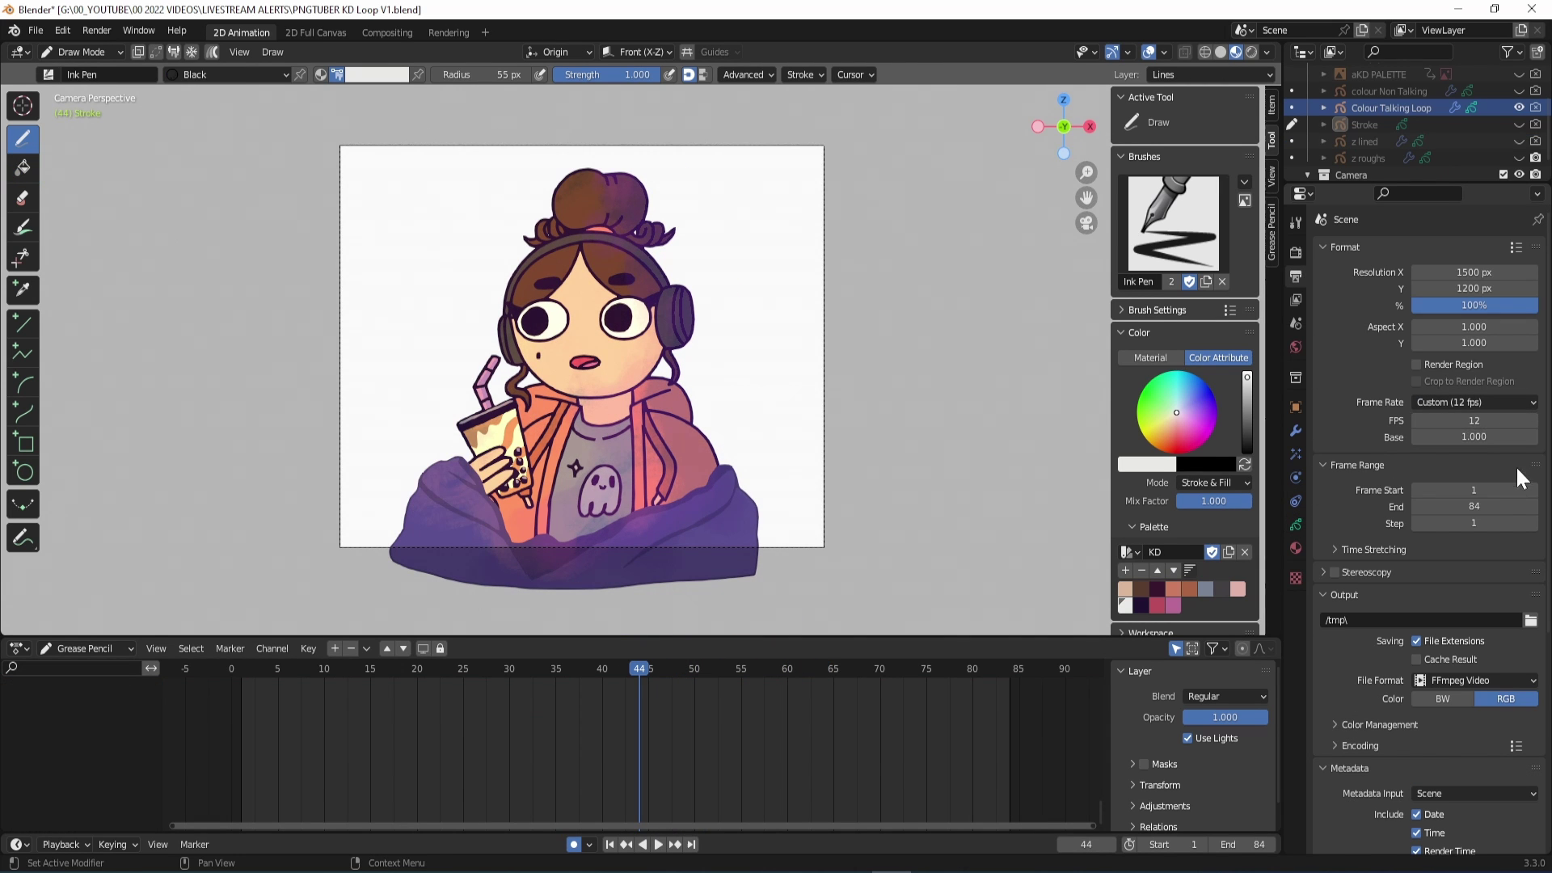
left_click(1534, 619)
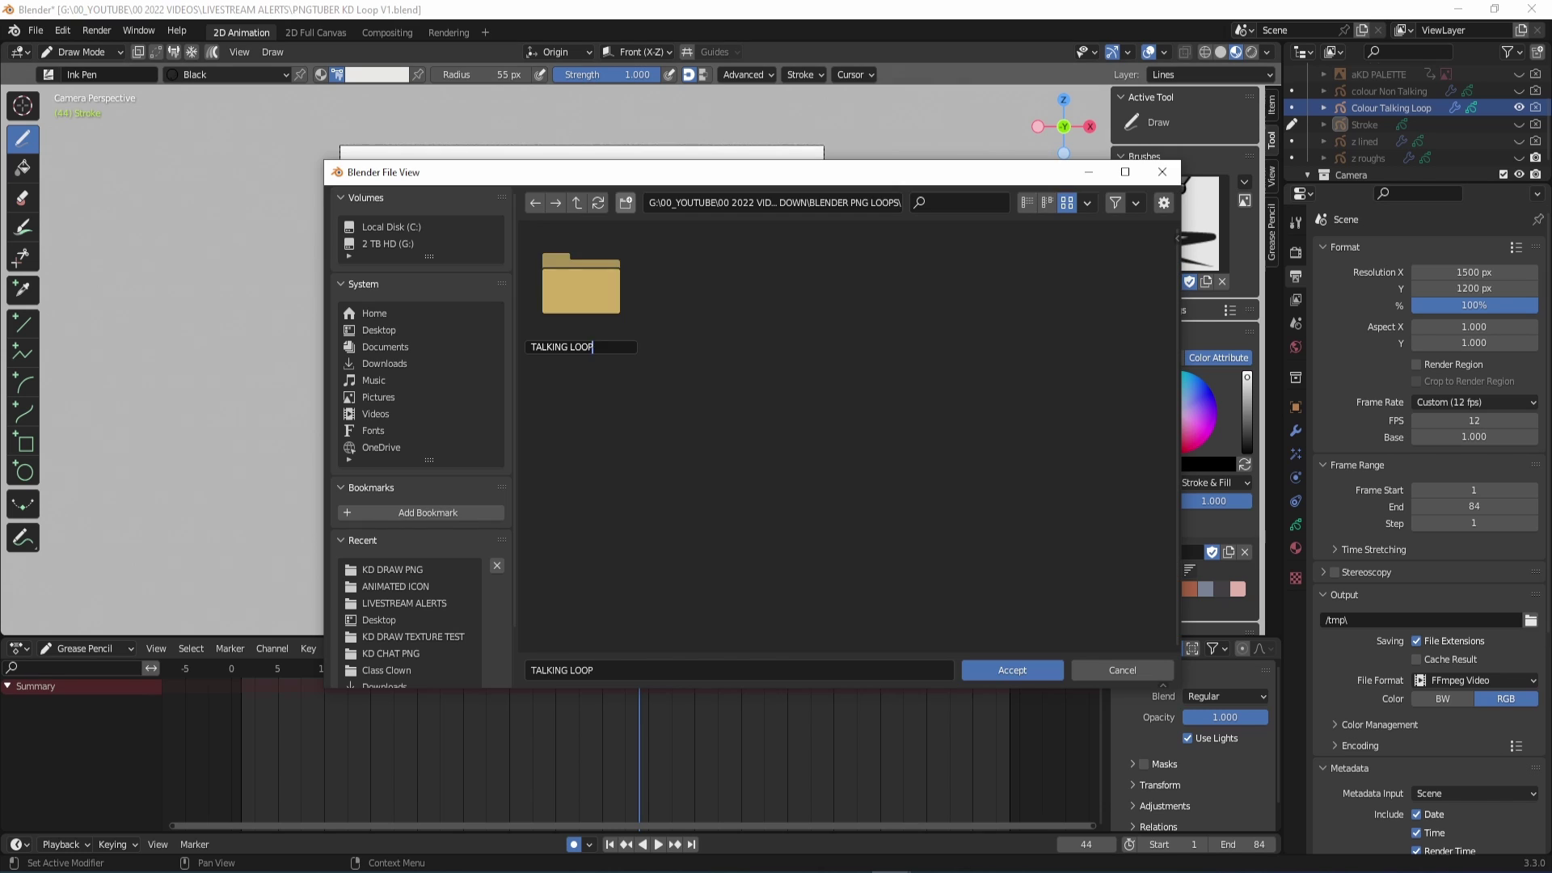
key("Return")
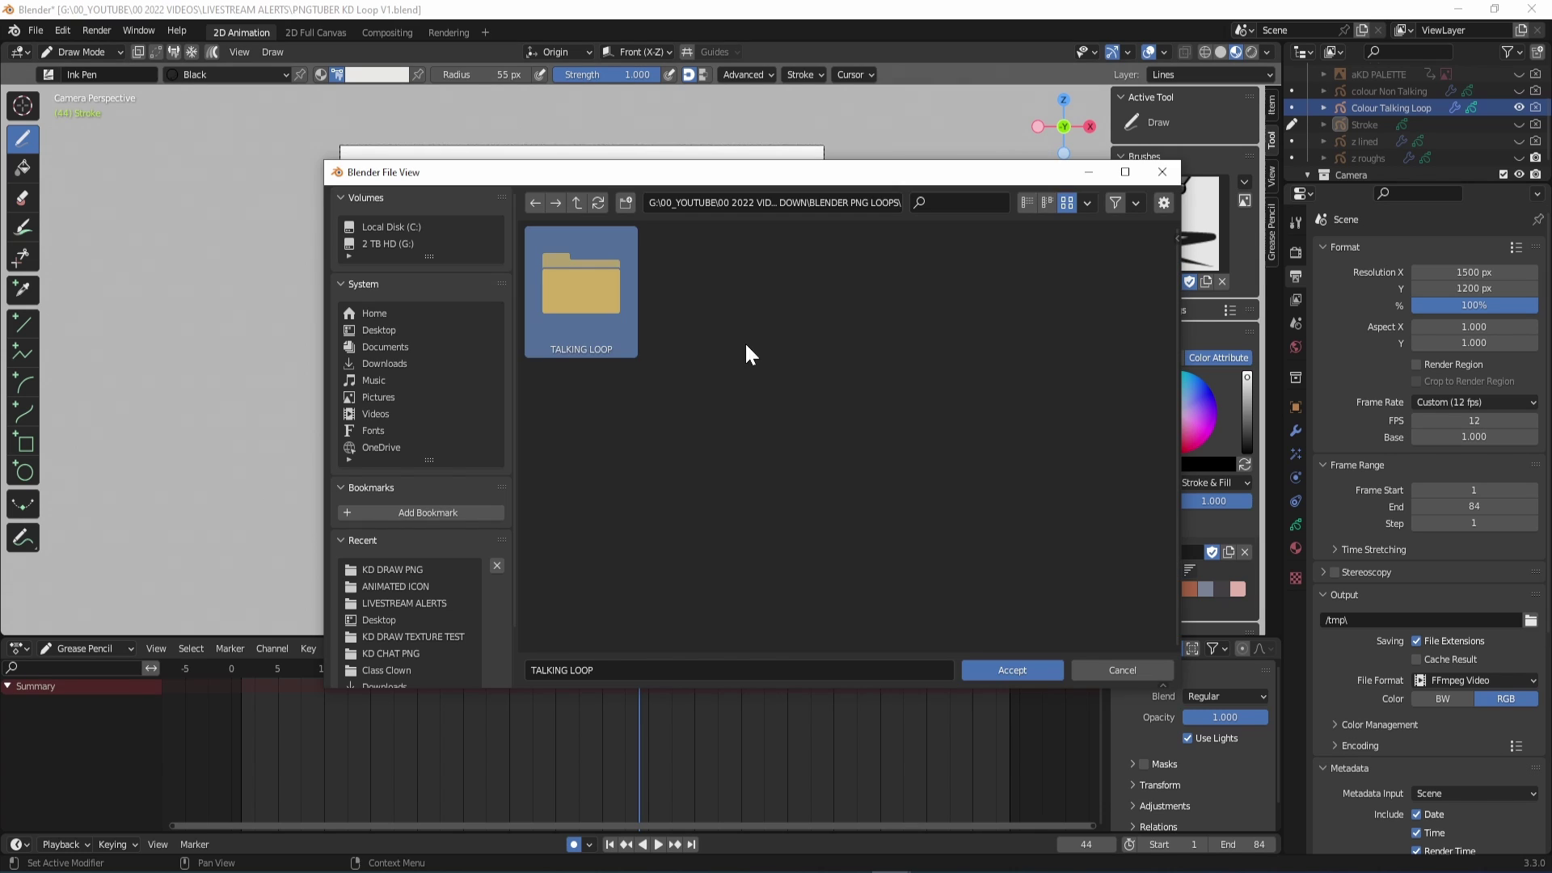
double_click(576, 321)
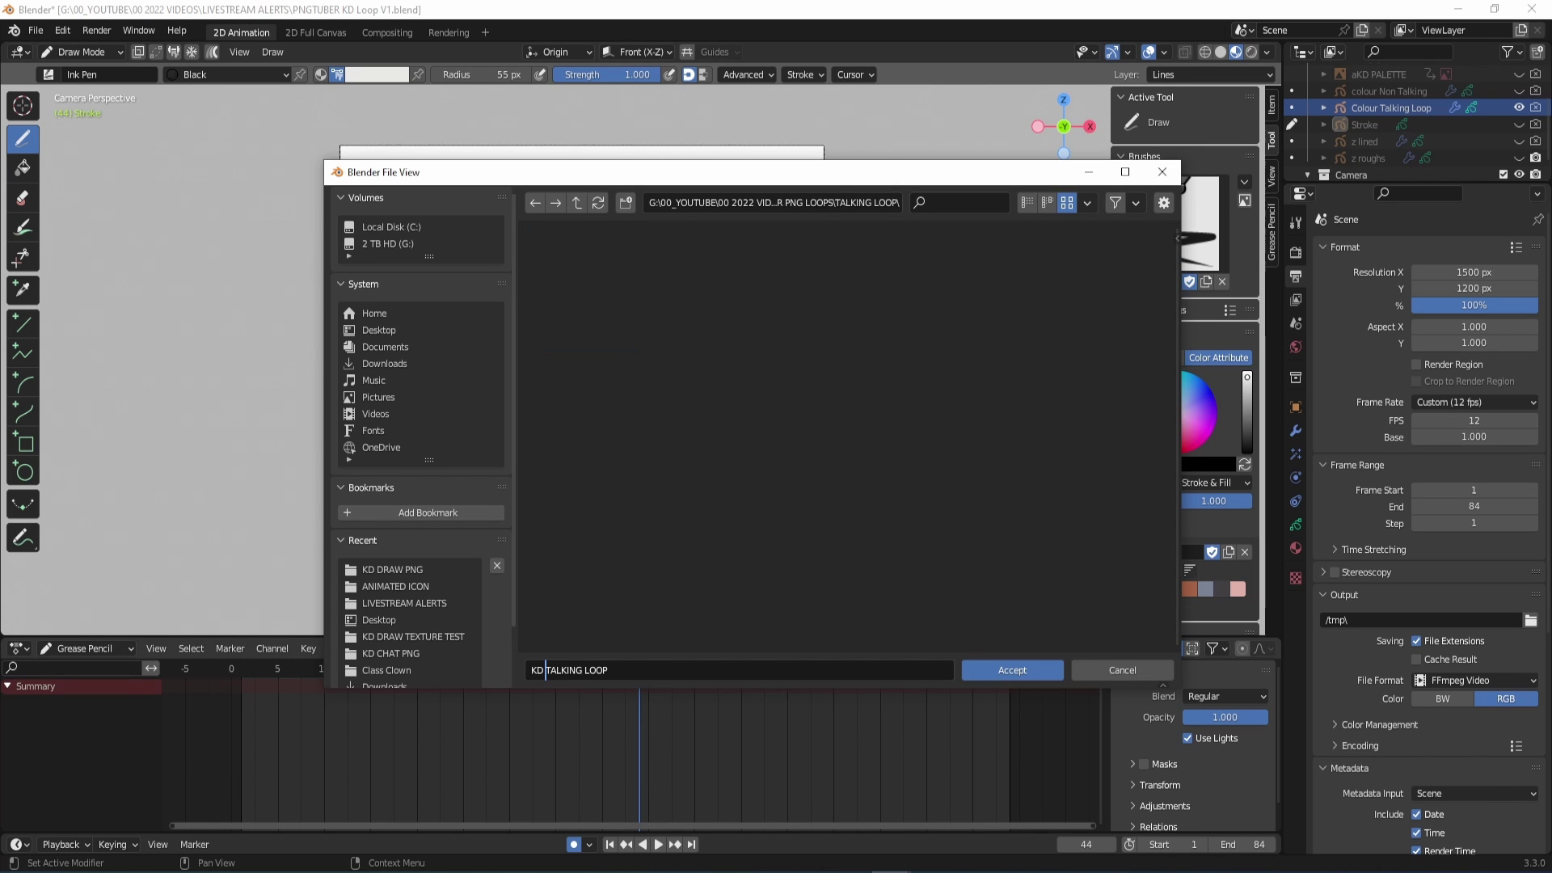
key("Return")
left_click(1012, 670)
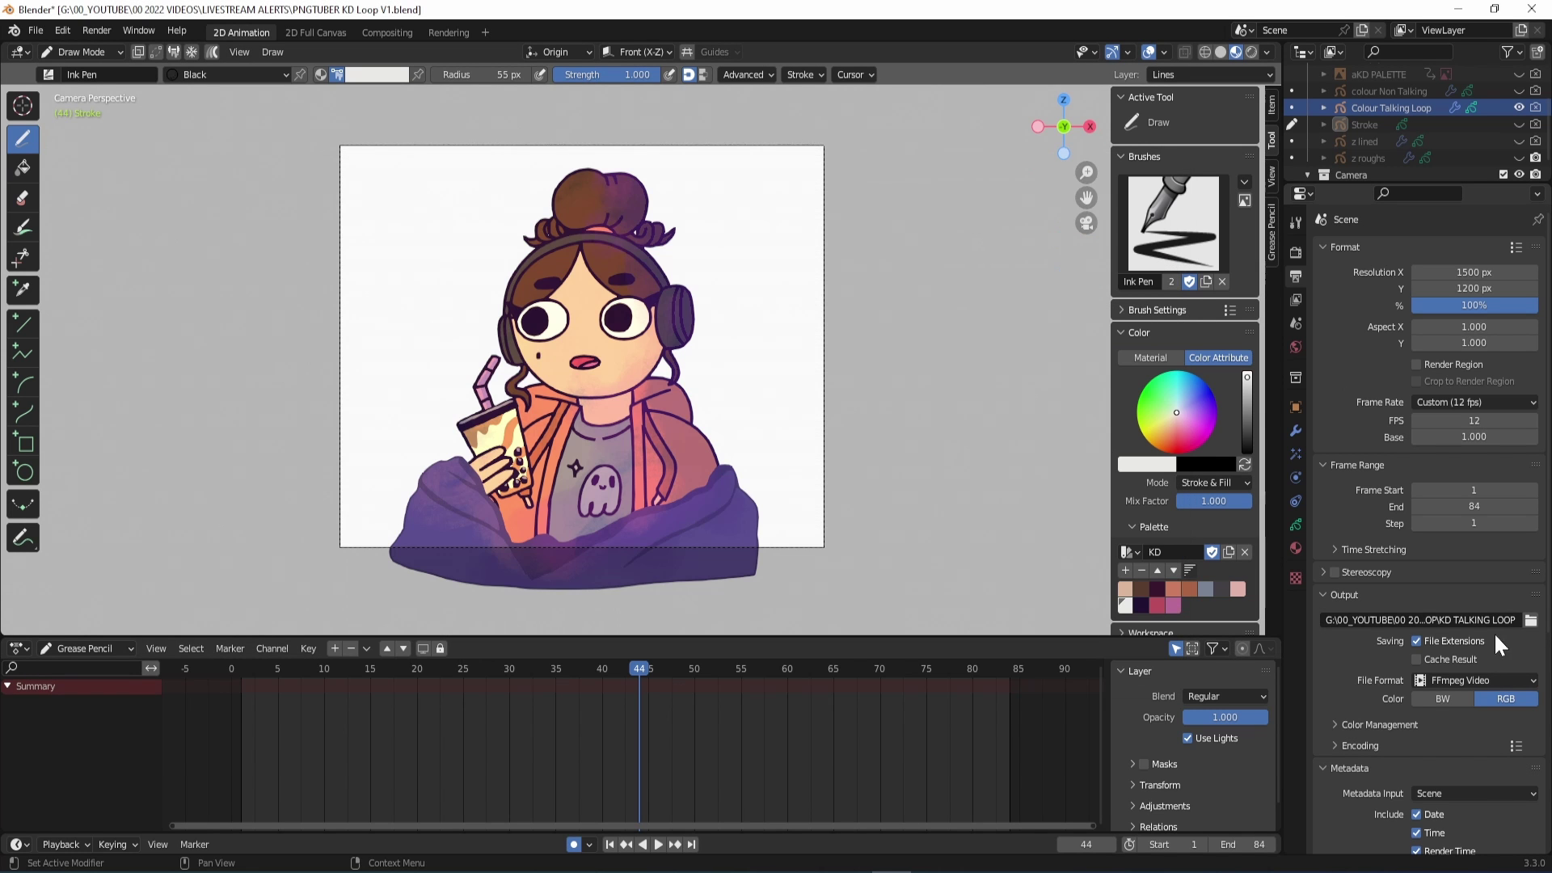
- Set the output file format to PNG with RGBA colour and a colour depth of 16
left_click(1502, 683)
left_click(1279, 753)
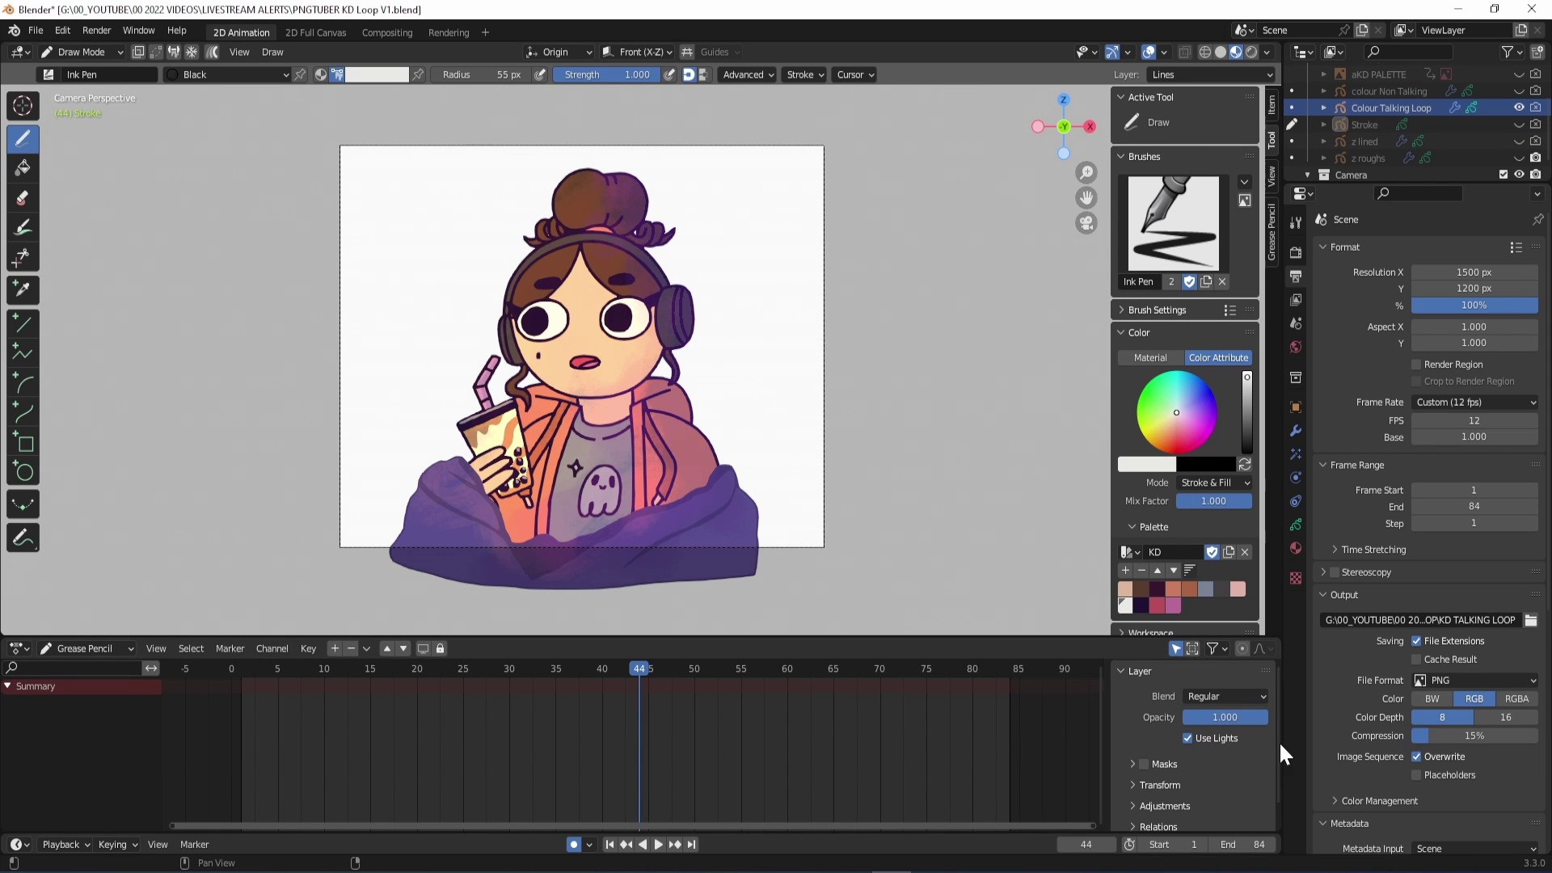
left_click(1510, 716)
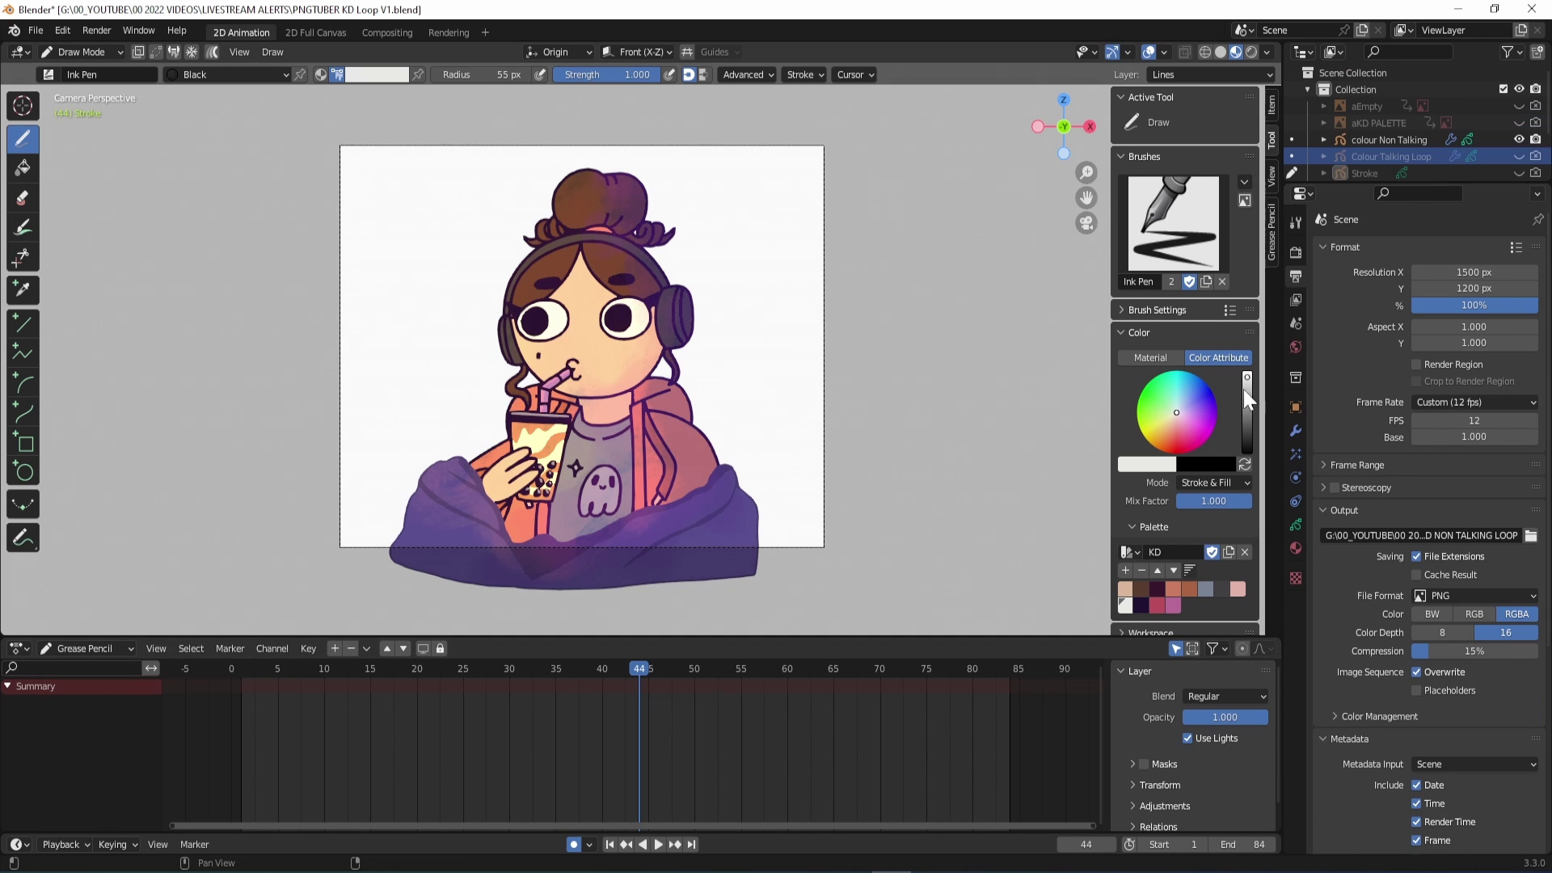
scroll(1384, 521, "down", 10)
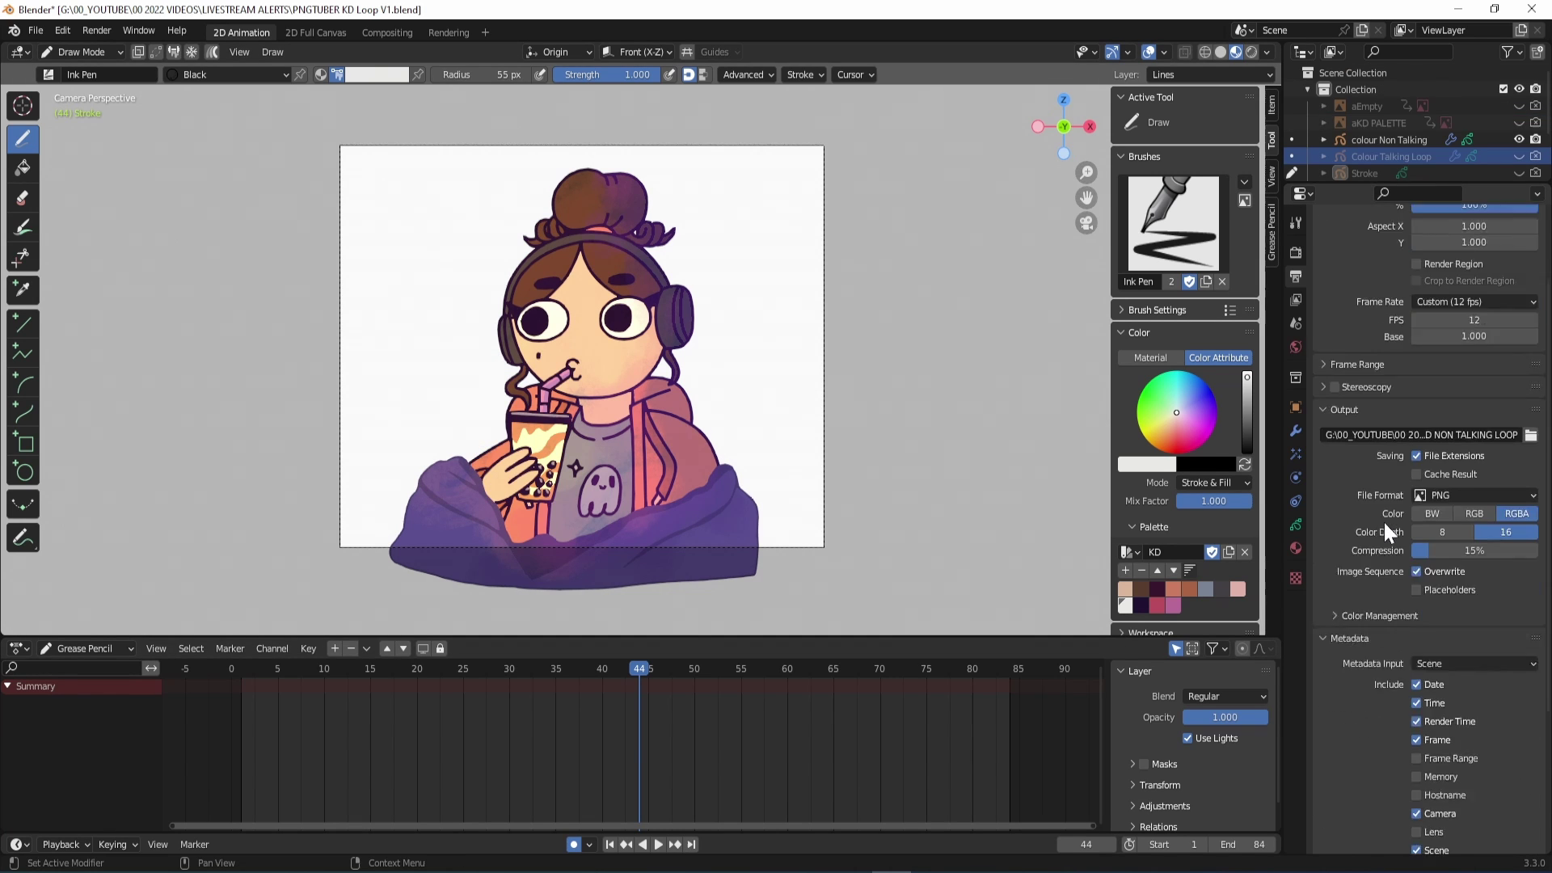
- Turn on the Transparent film option in the render settings
scroll(1377, 546, "up", 10)
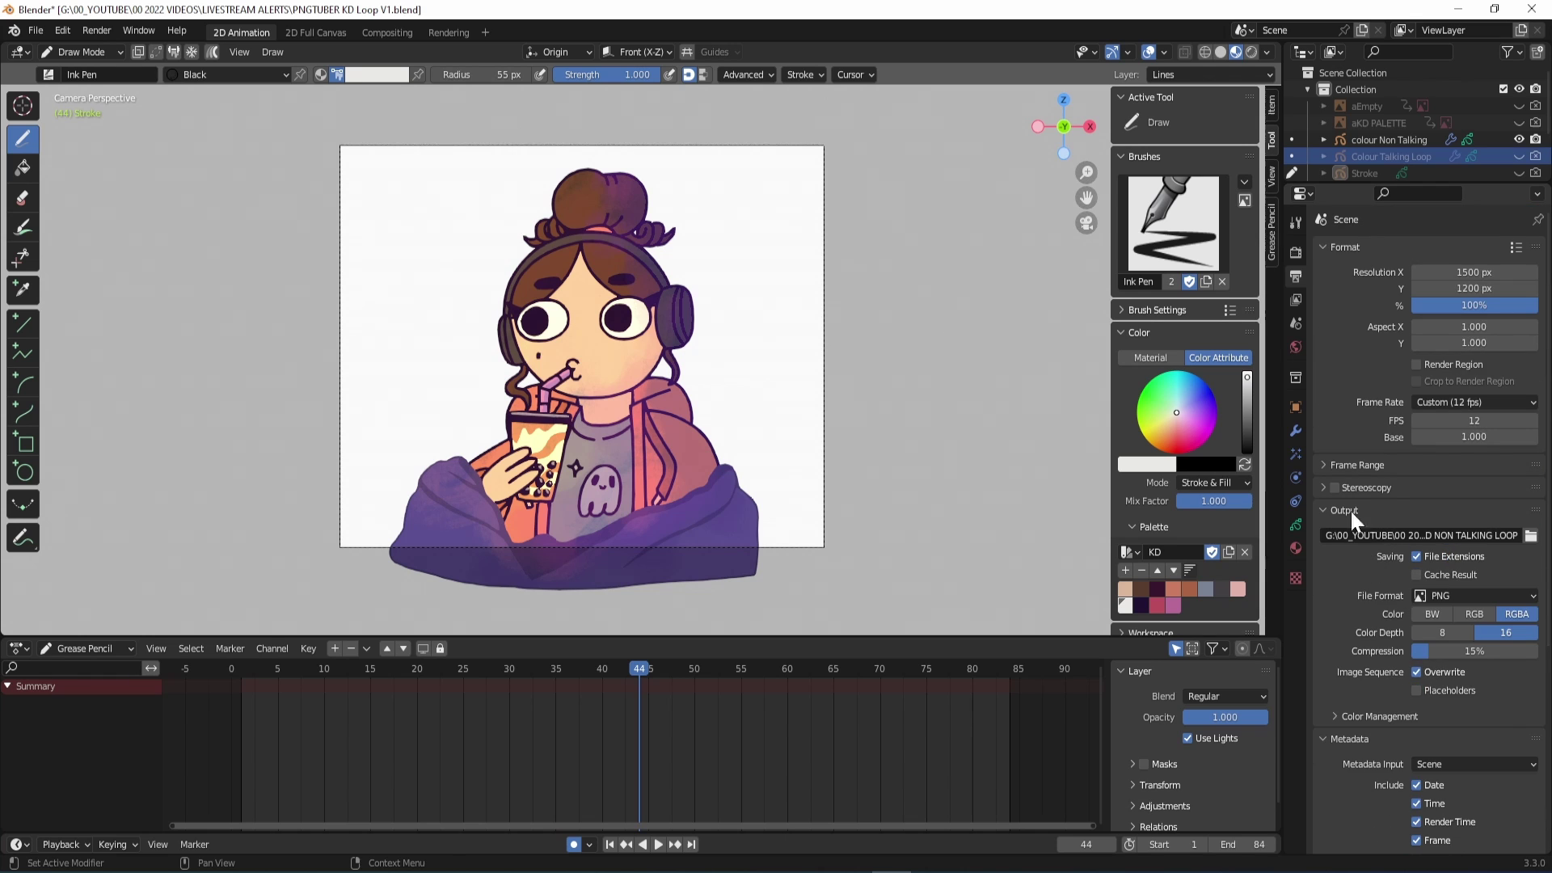
left_click(1295, 252)
scroll(1370, 423, "down", 20)
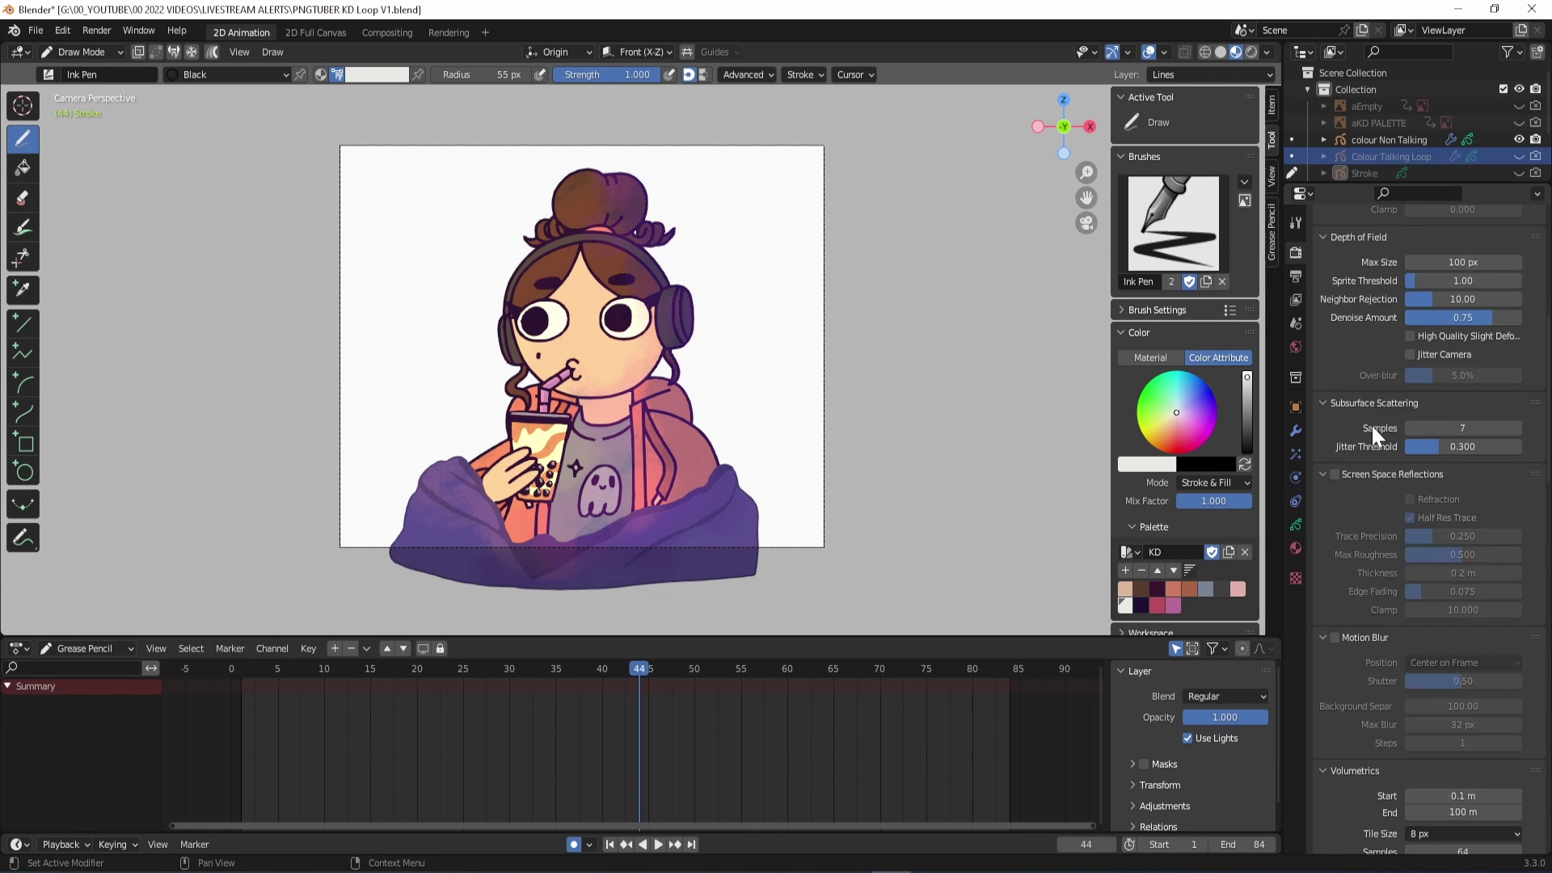
left_click(1409, 555)
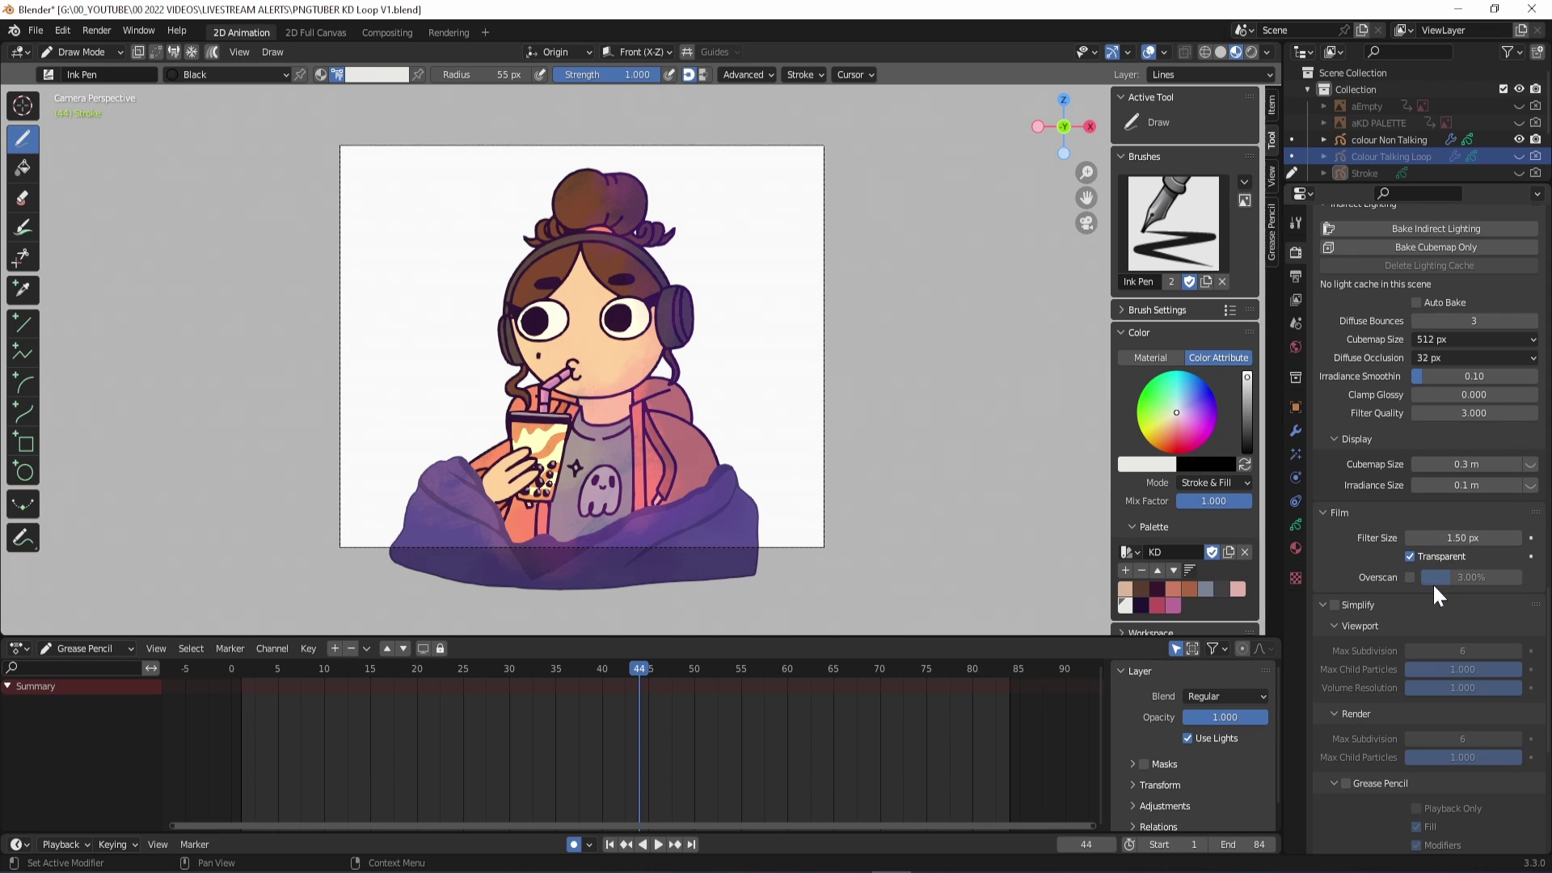
- Return to the output settings, hide the colour Non Talking object and show Colour Talking Loop
left_click(1296, 273)
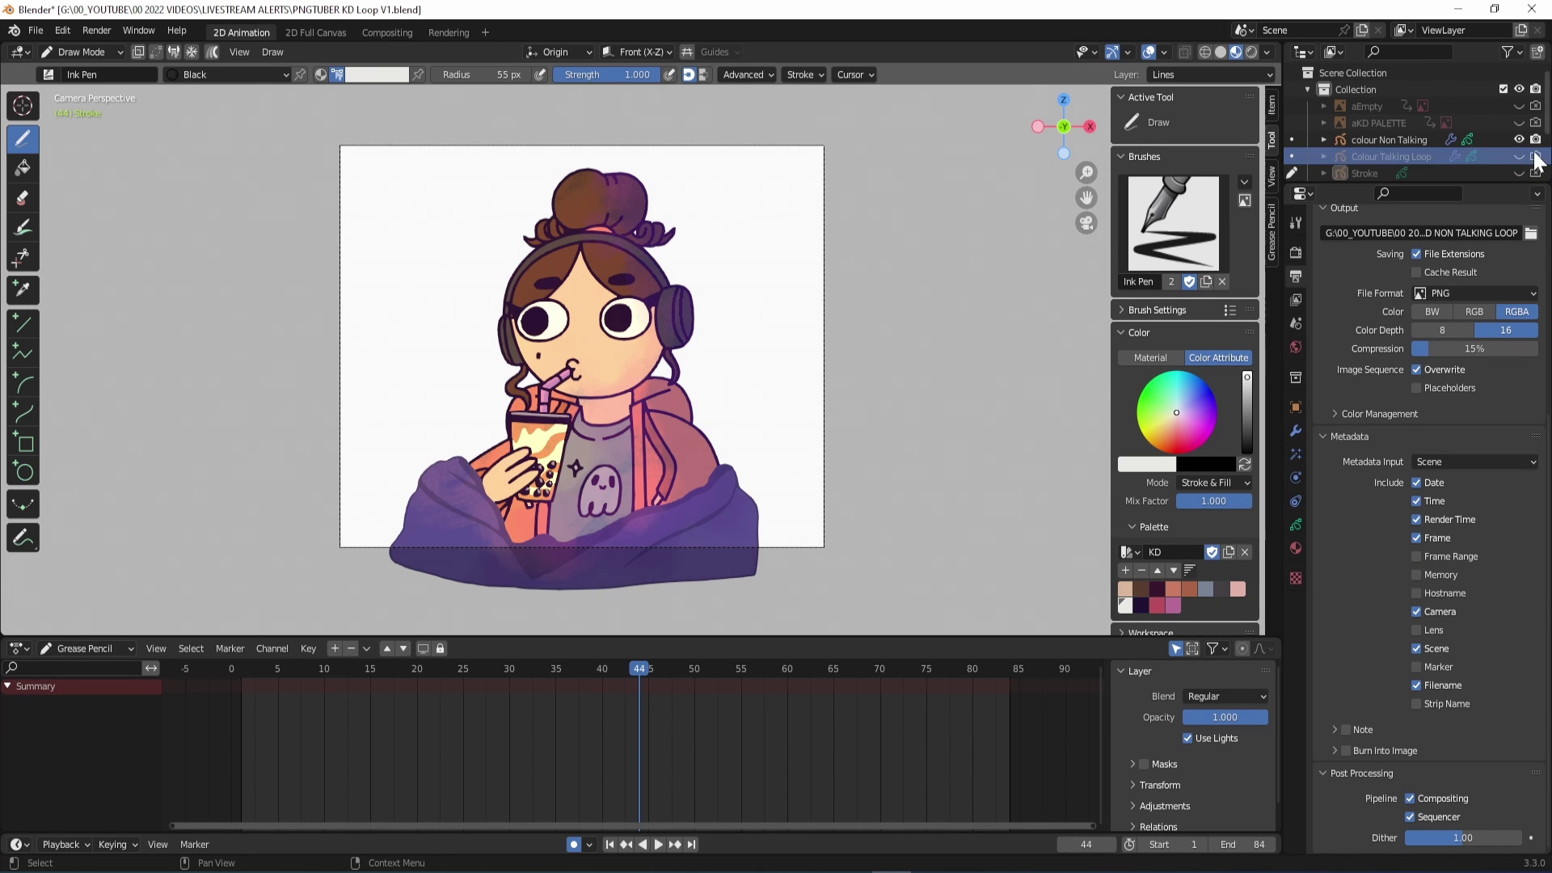
left_click(1519, 140)
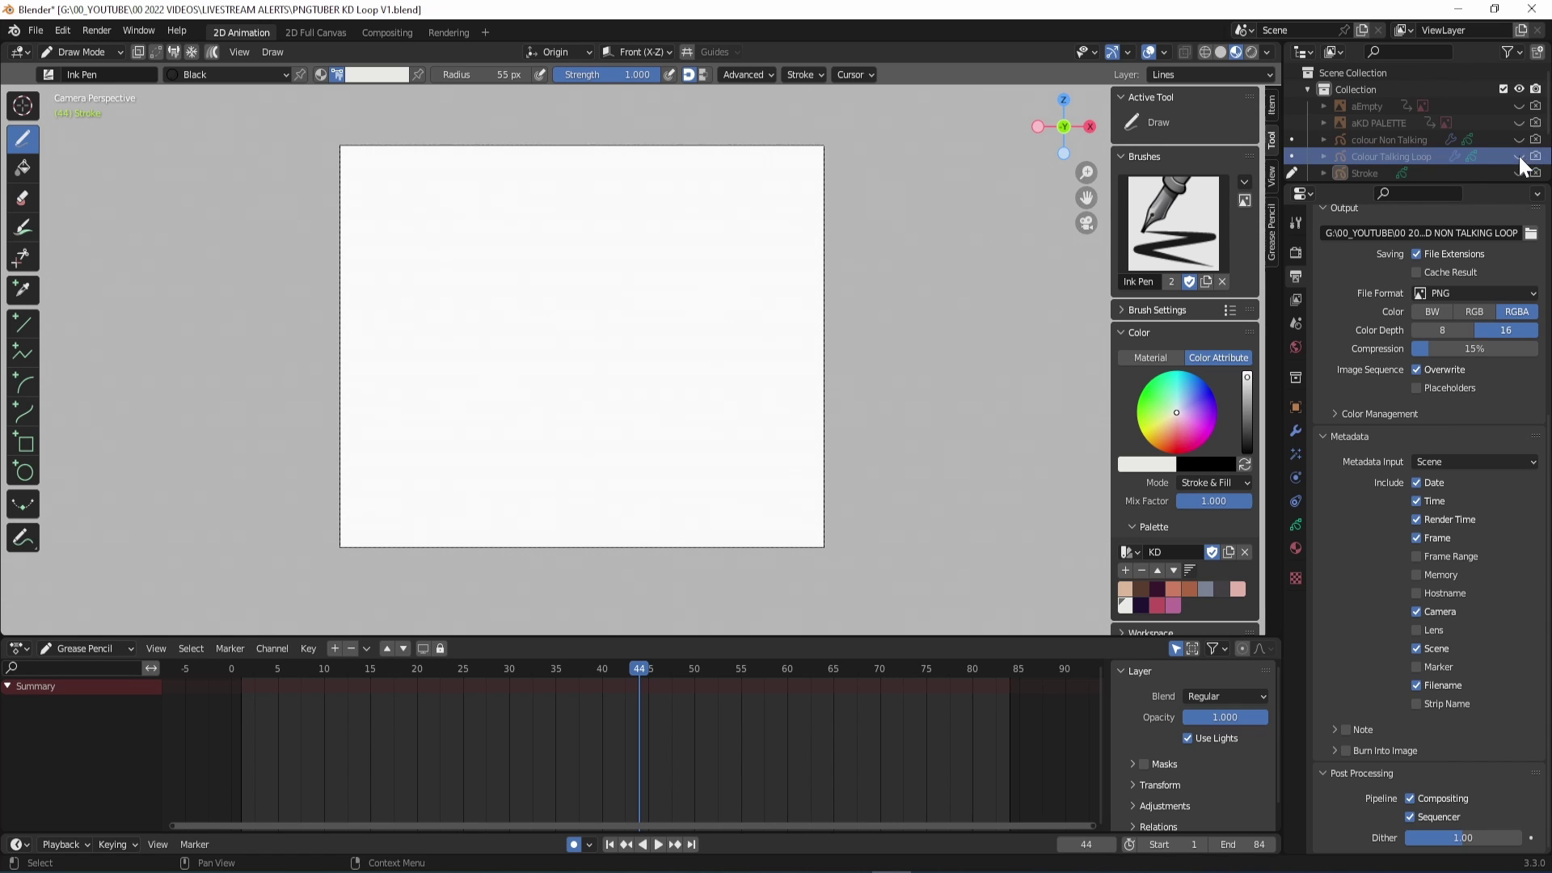
left_click(1519, 156)
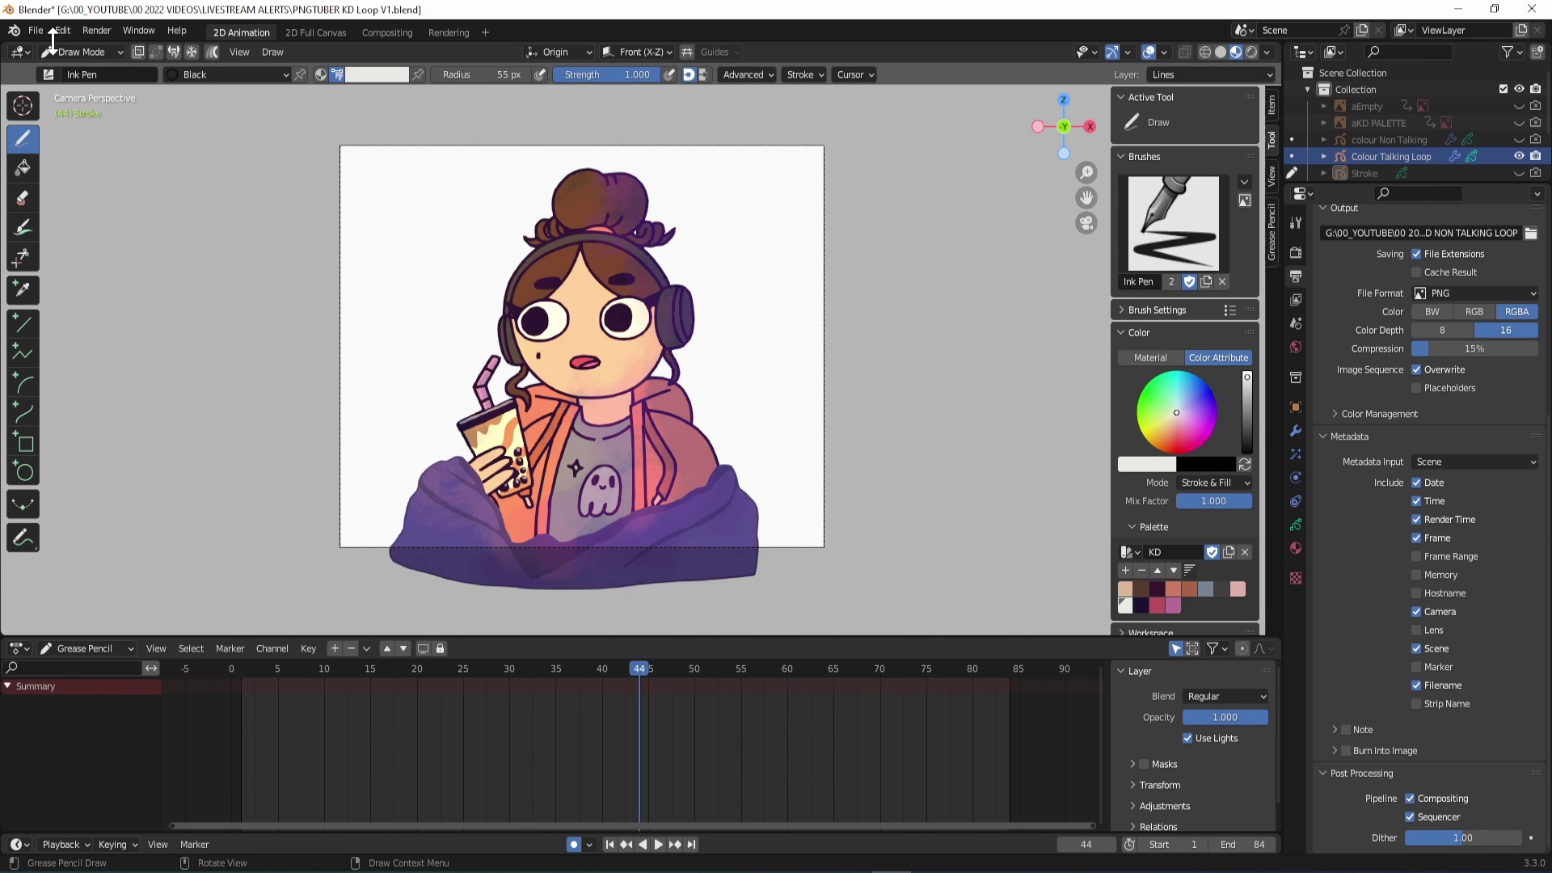
- Render the talking loop animation to the PNG sequence and shrink the render window to uncover the scene
left_click(99, 32)
left_click(126, 65)
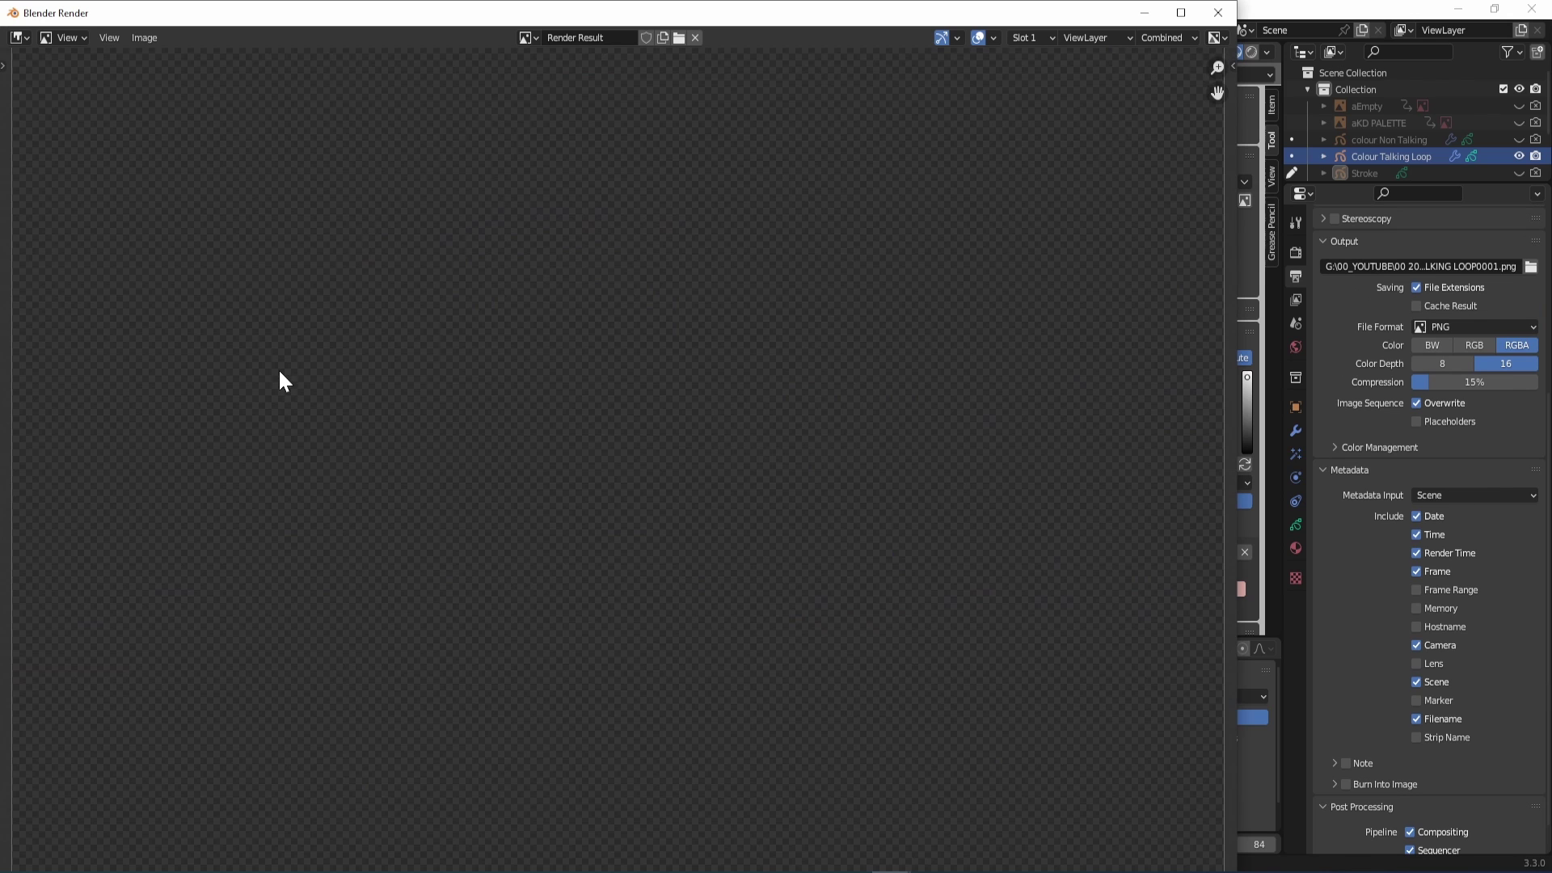
left_click_drag(1236, 2, 398, 490)
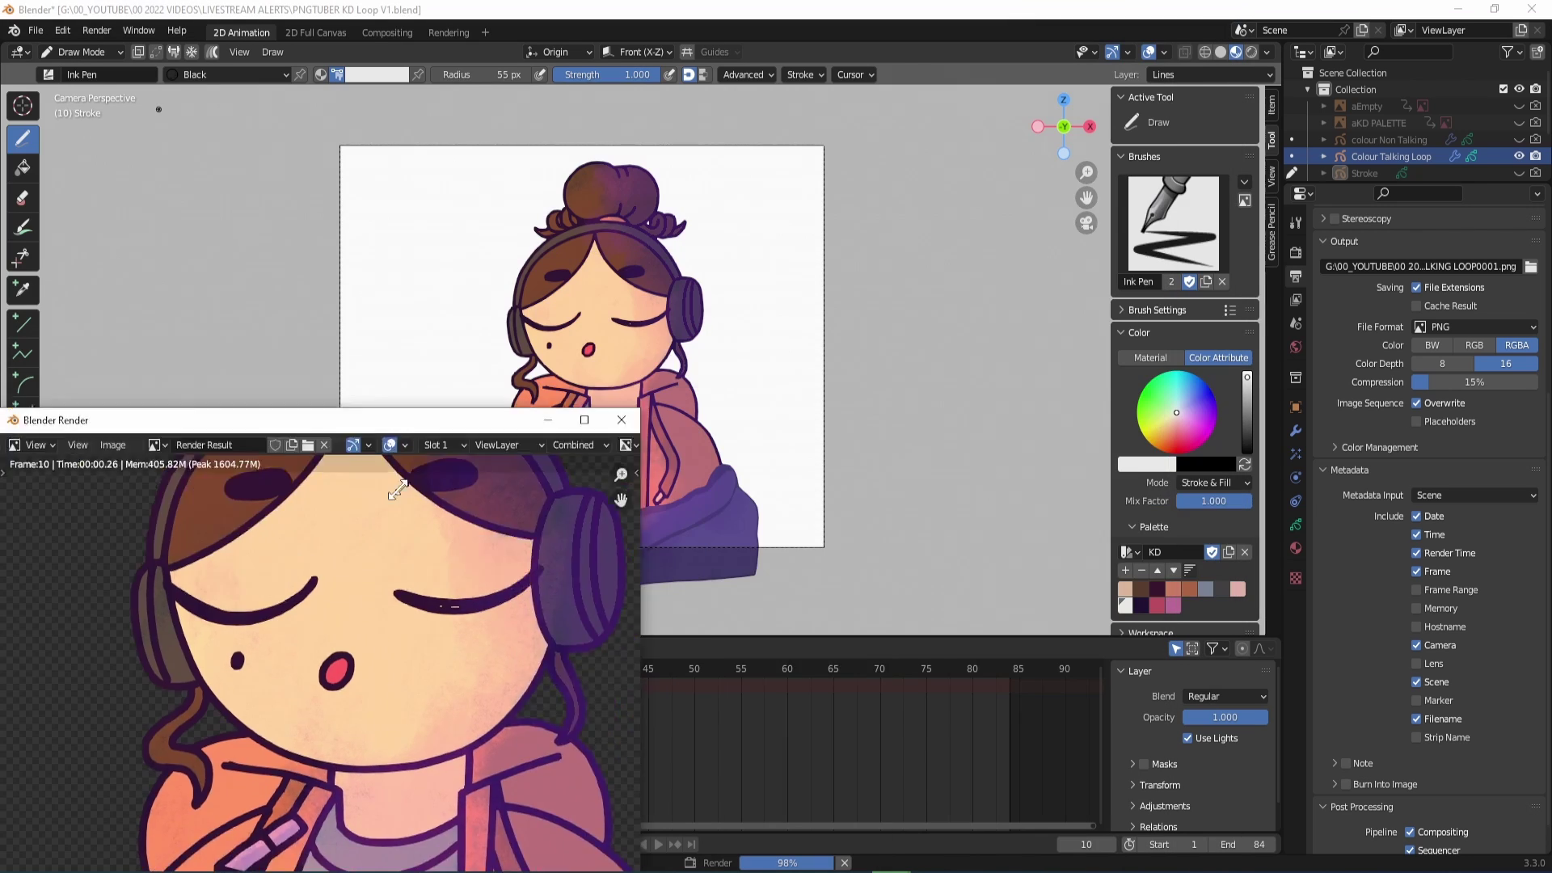
left_click_drag(243, 502, 1212, 194)
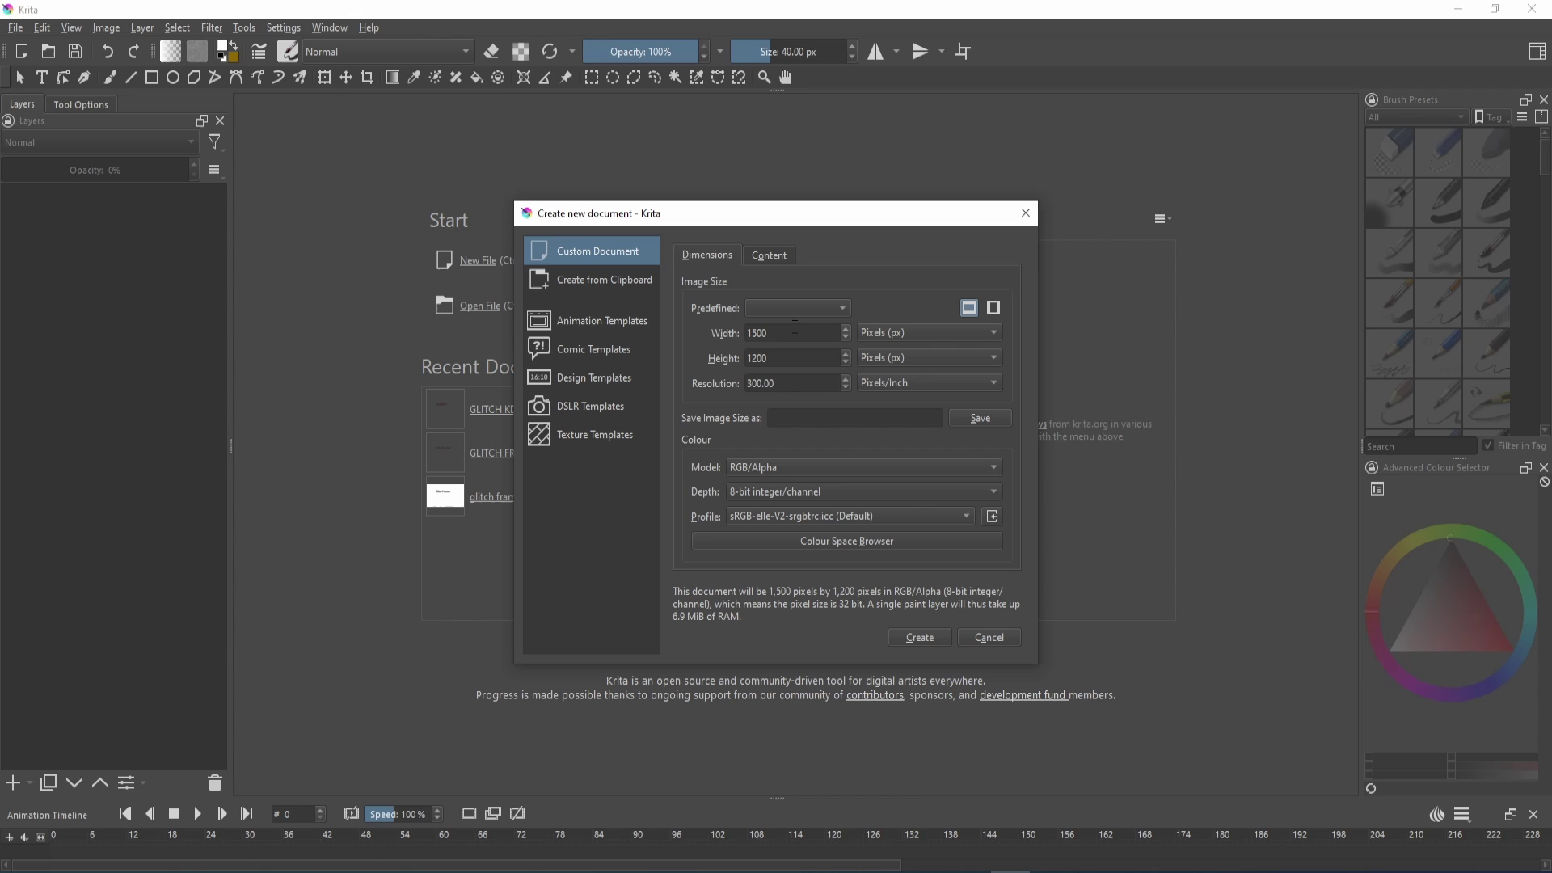
- In Krita, create a 1500 × 1200 px document and import all PNGs from the NON TALKING LOOP folder as animation frames
left_click(796, 332)
left_click(926, 641)
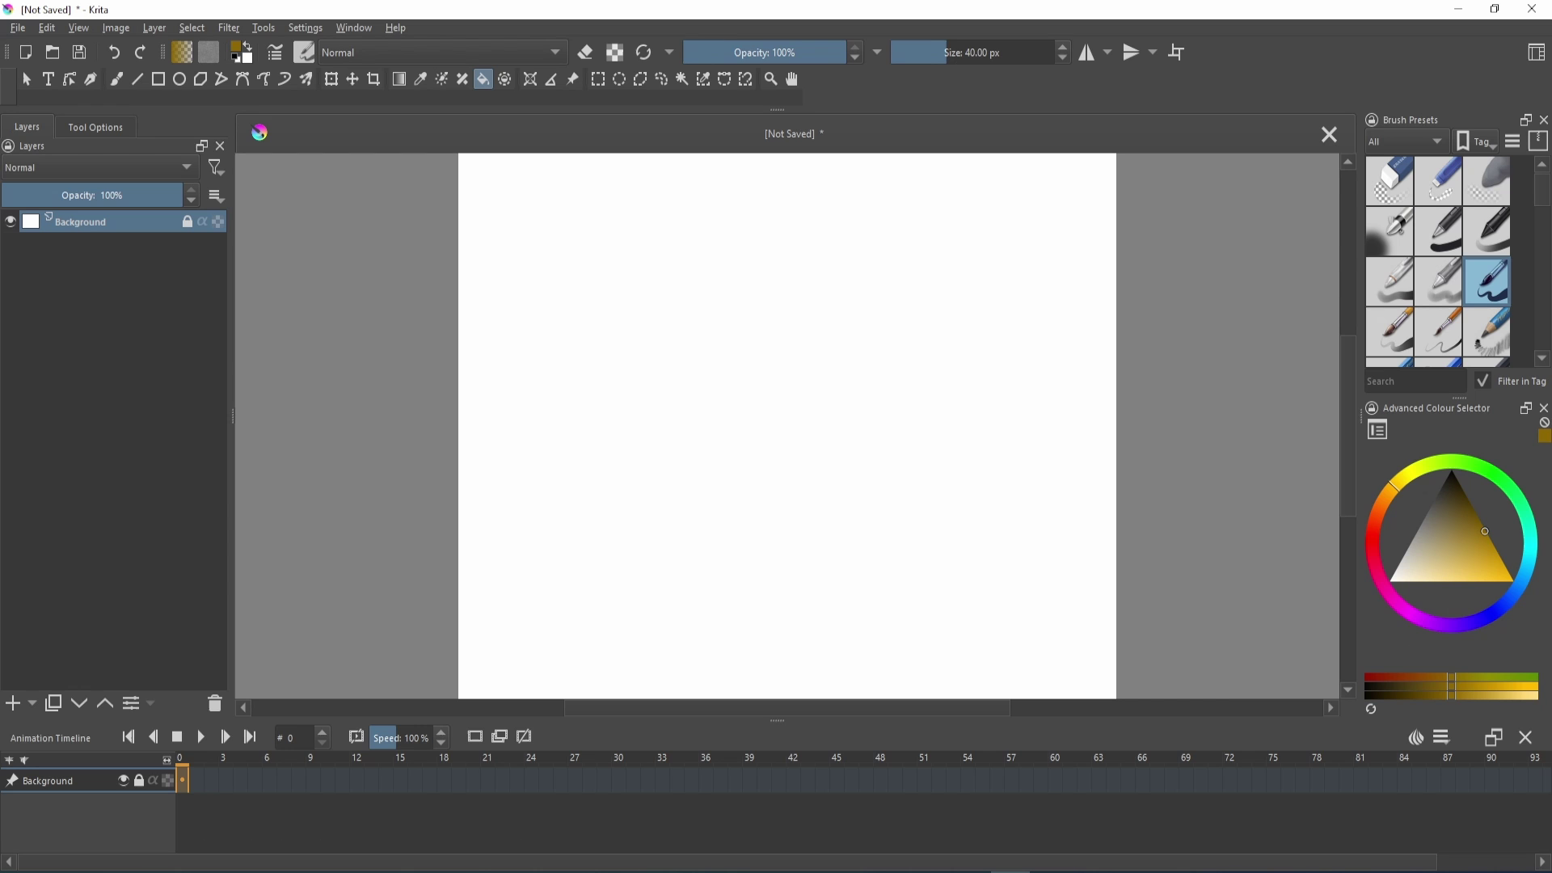
left_click(18, 28)
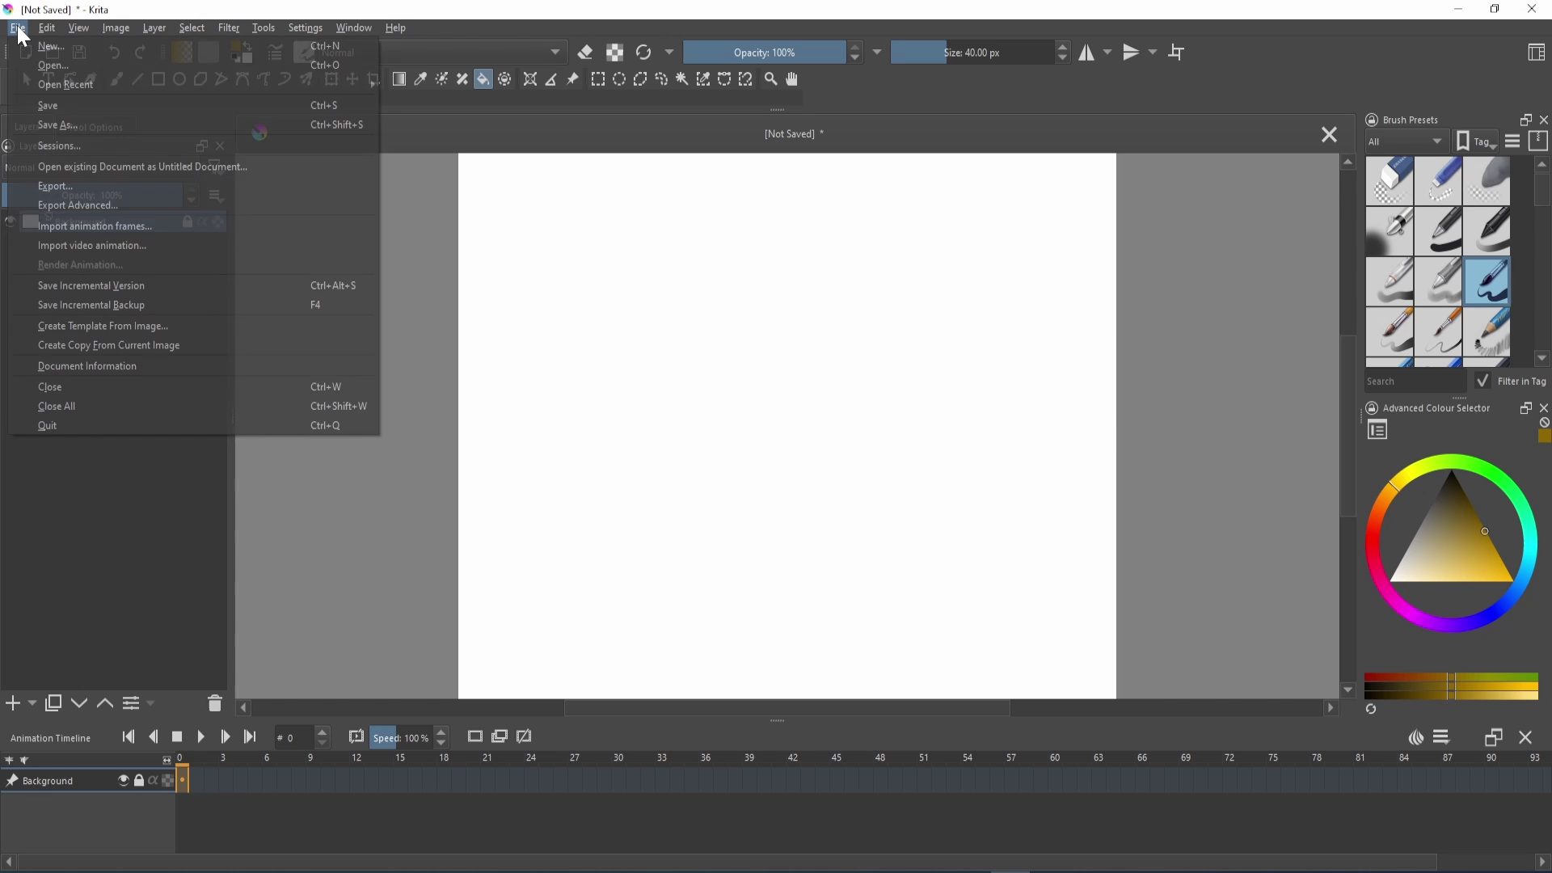
left_click(92, 227)
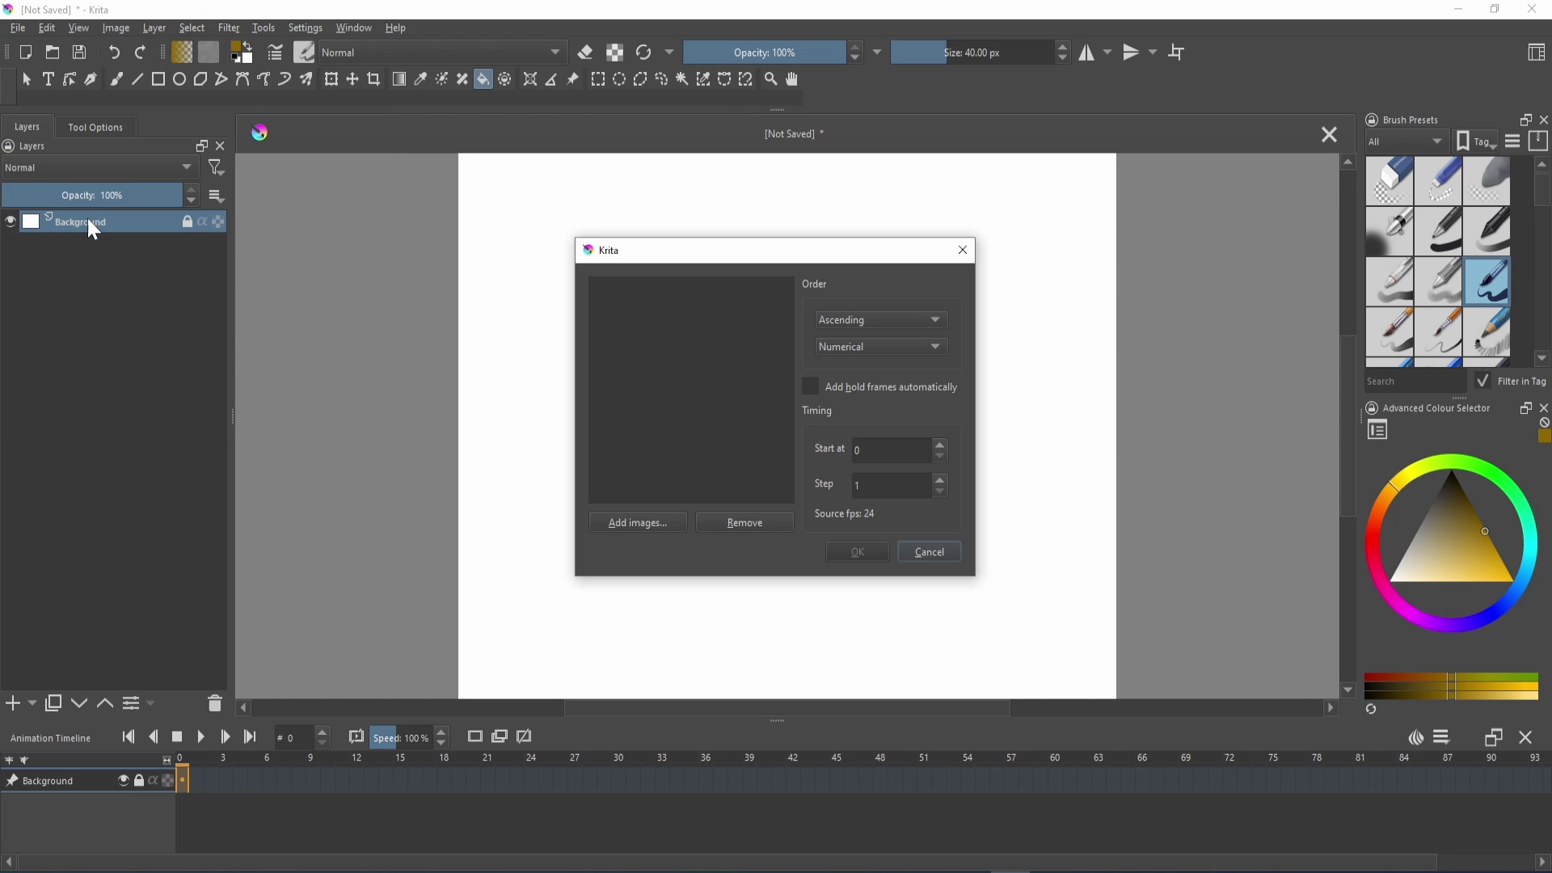
left_click(639, 525)
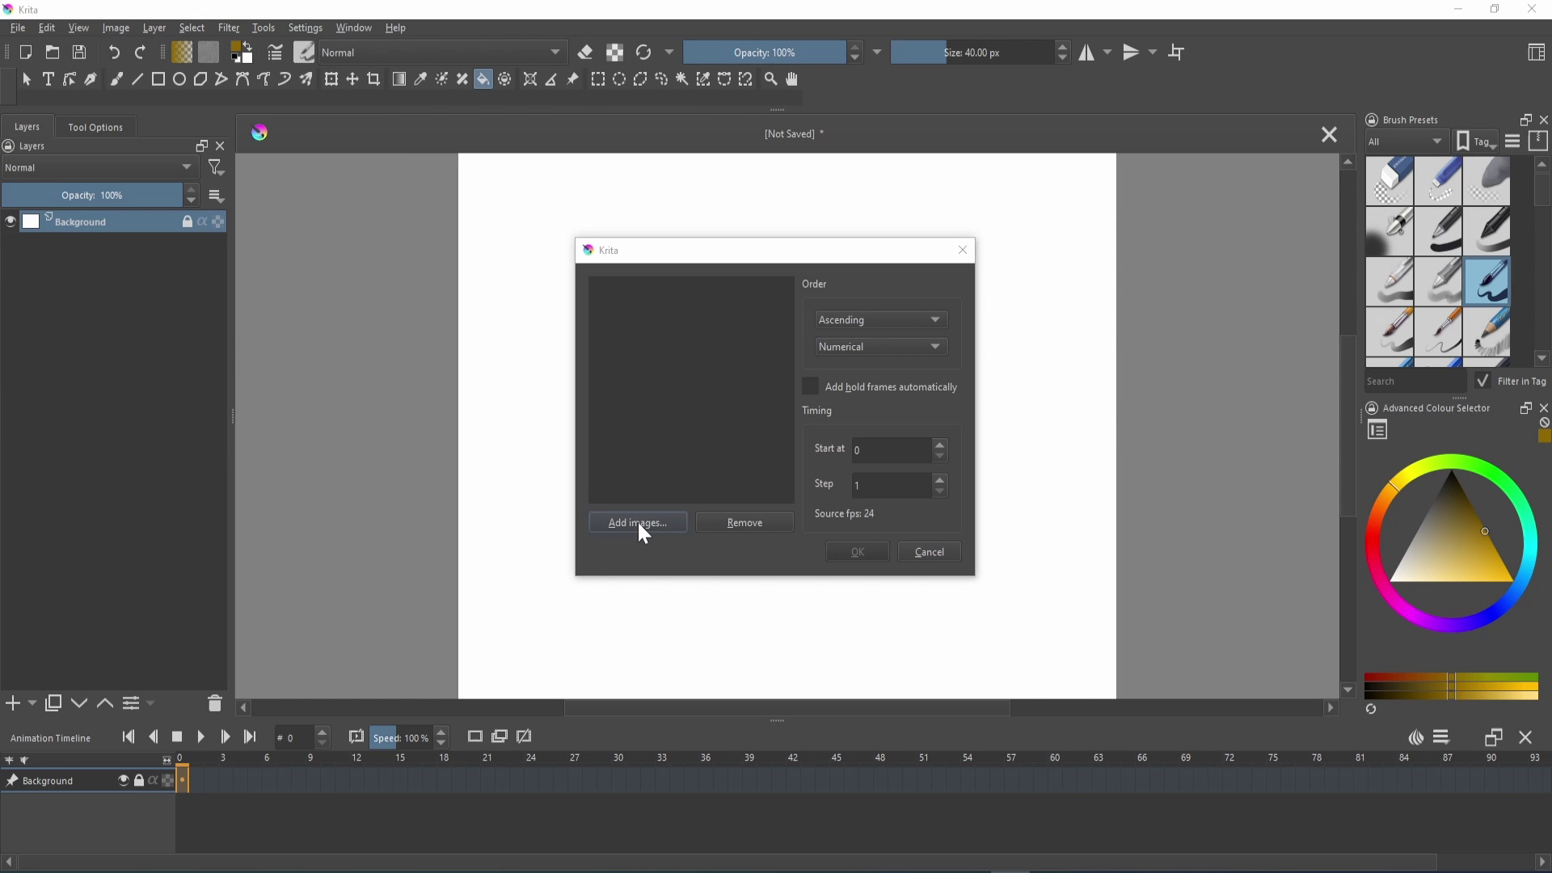
double_click(833, 381)
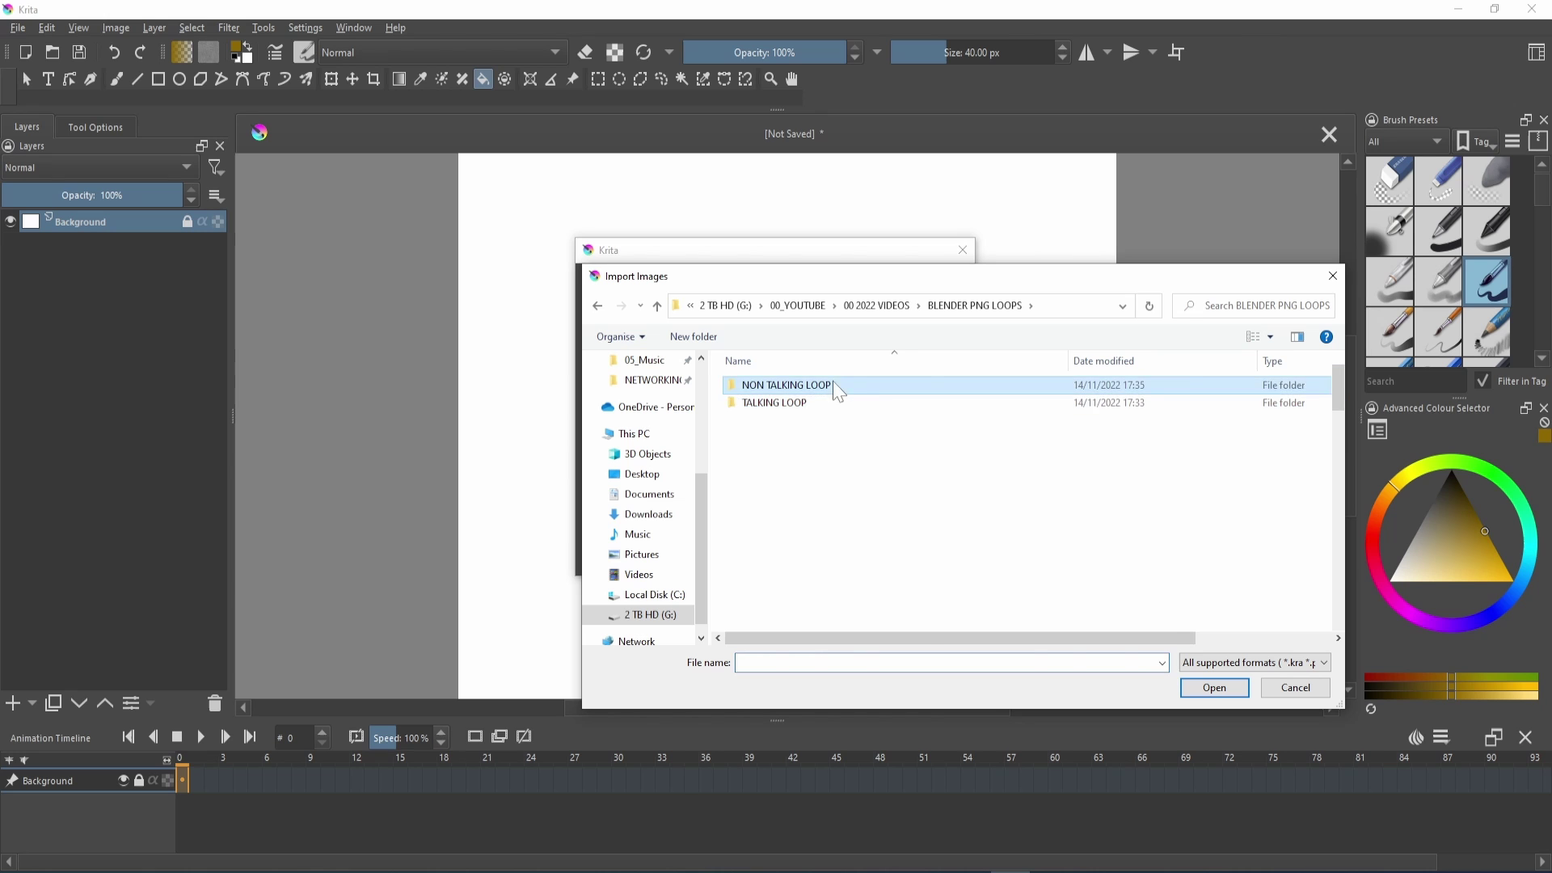
left_click(782, 433)
key("ctrl+a")
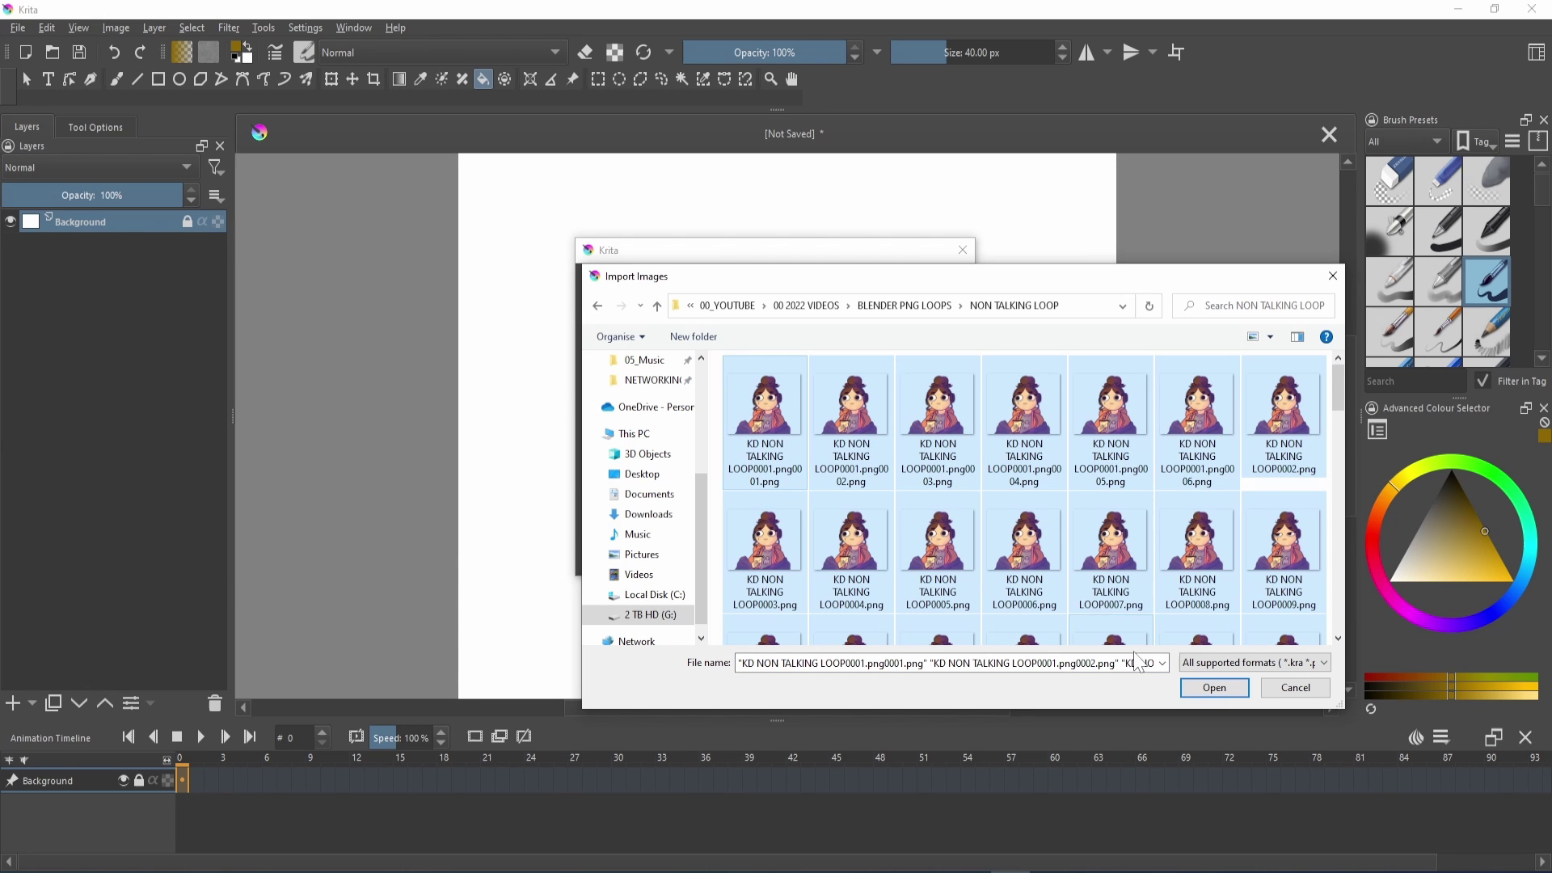
left_click(1214, 688)
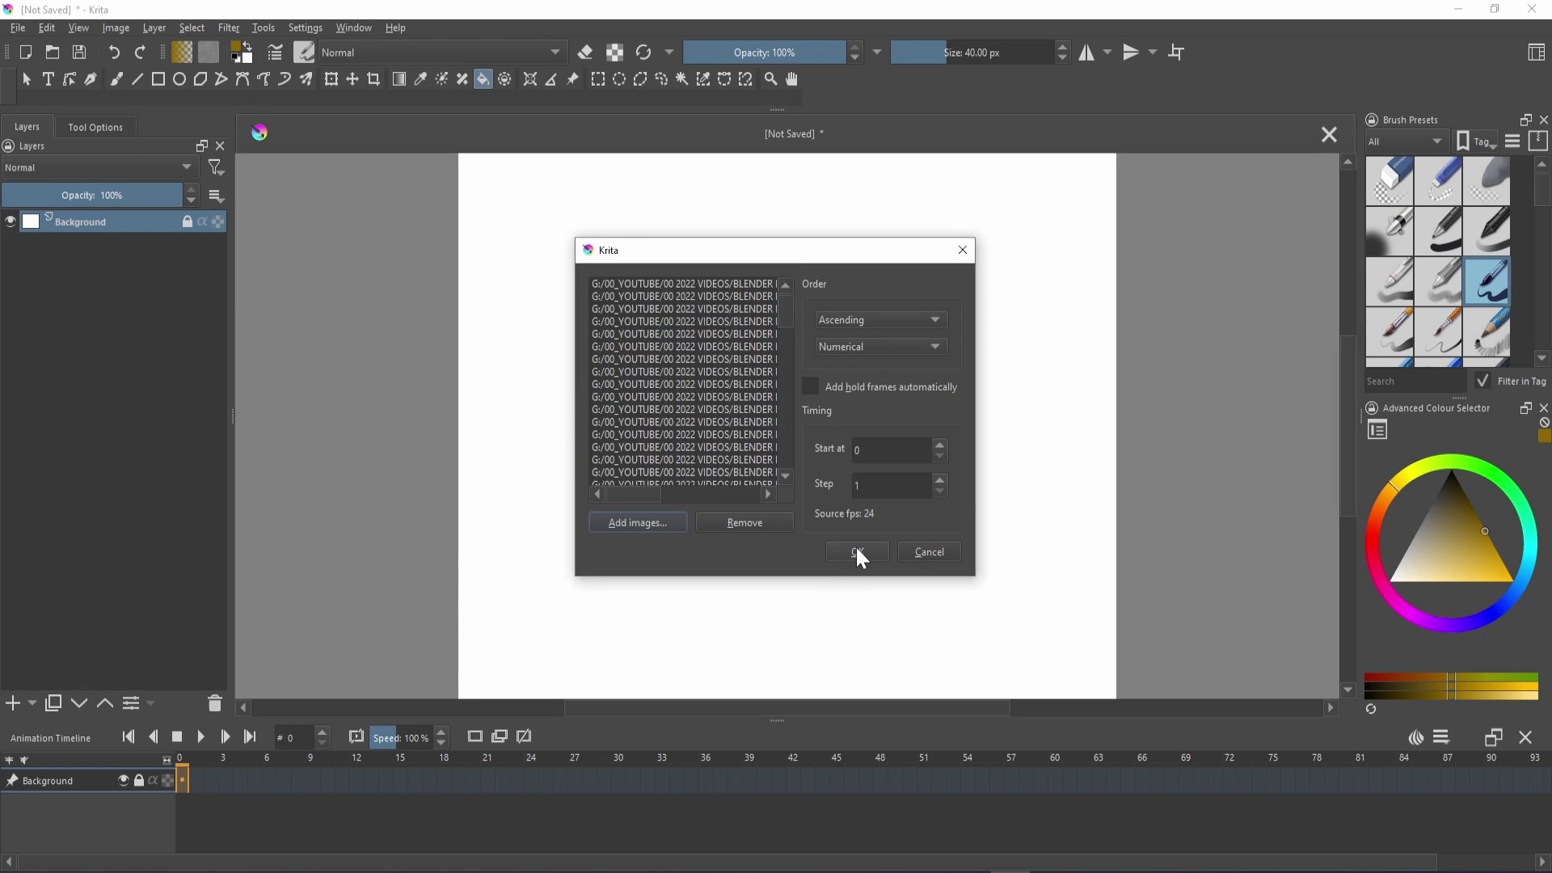
left_click(858, 552)
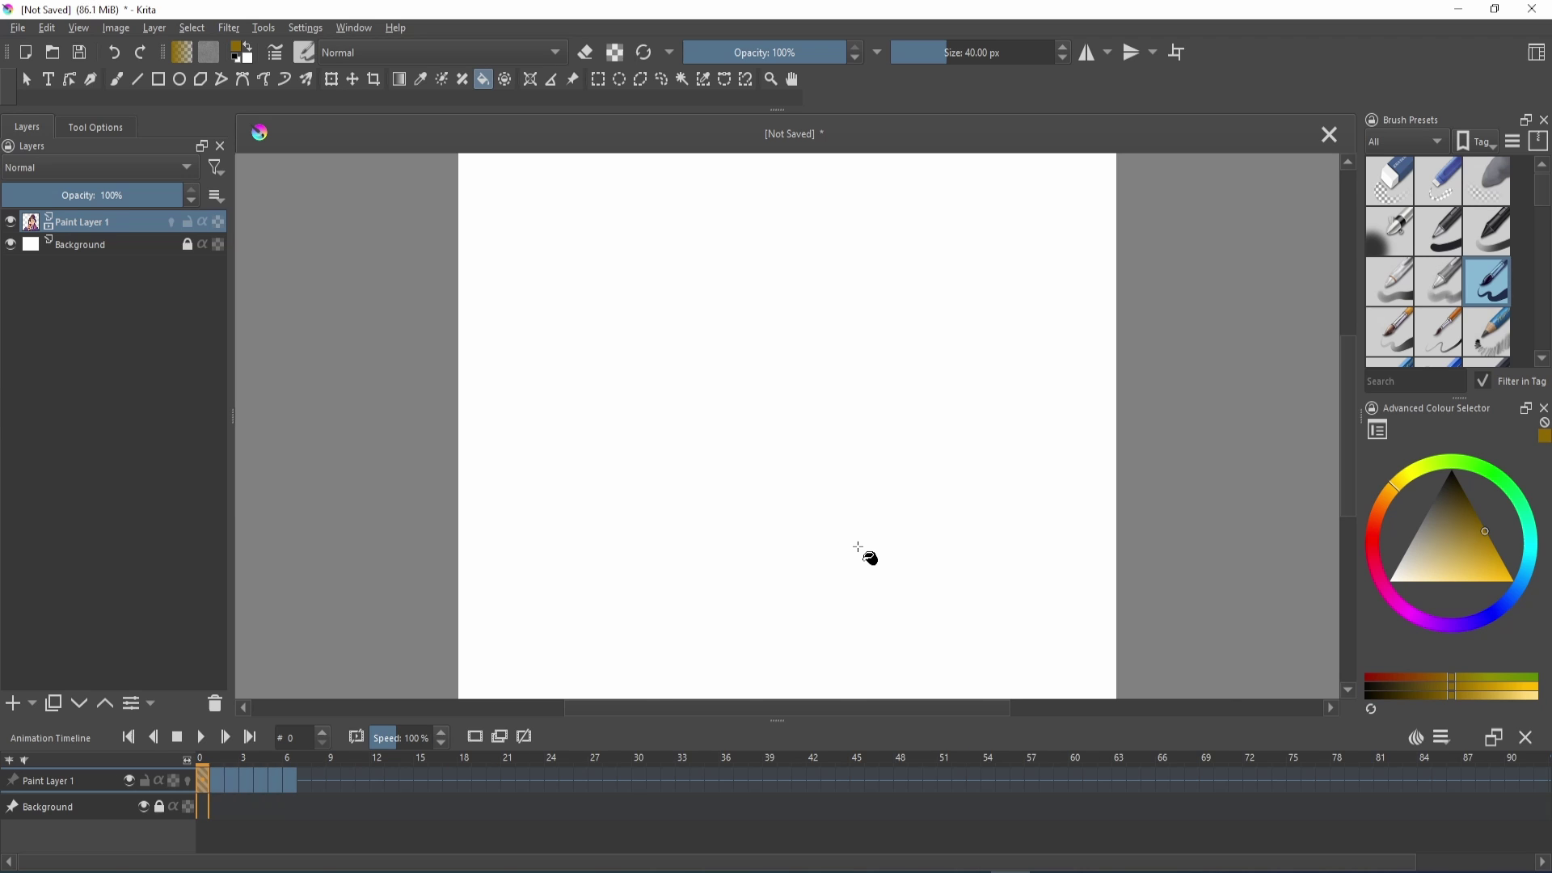
- Import all PNGs from the TALKING LOOP folder as animation frames on a second layer
left_click(17, 28)
left_click(133, 233)
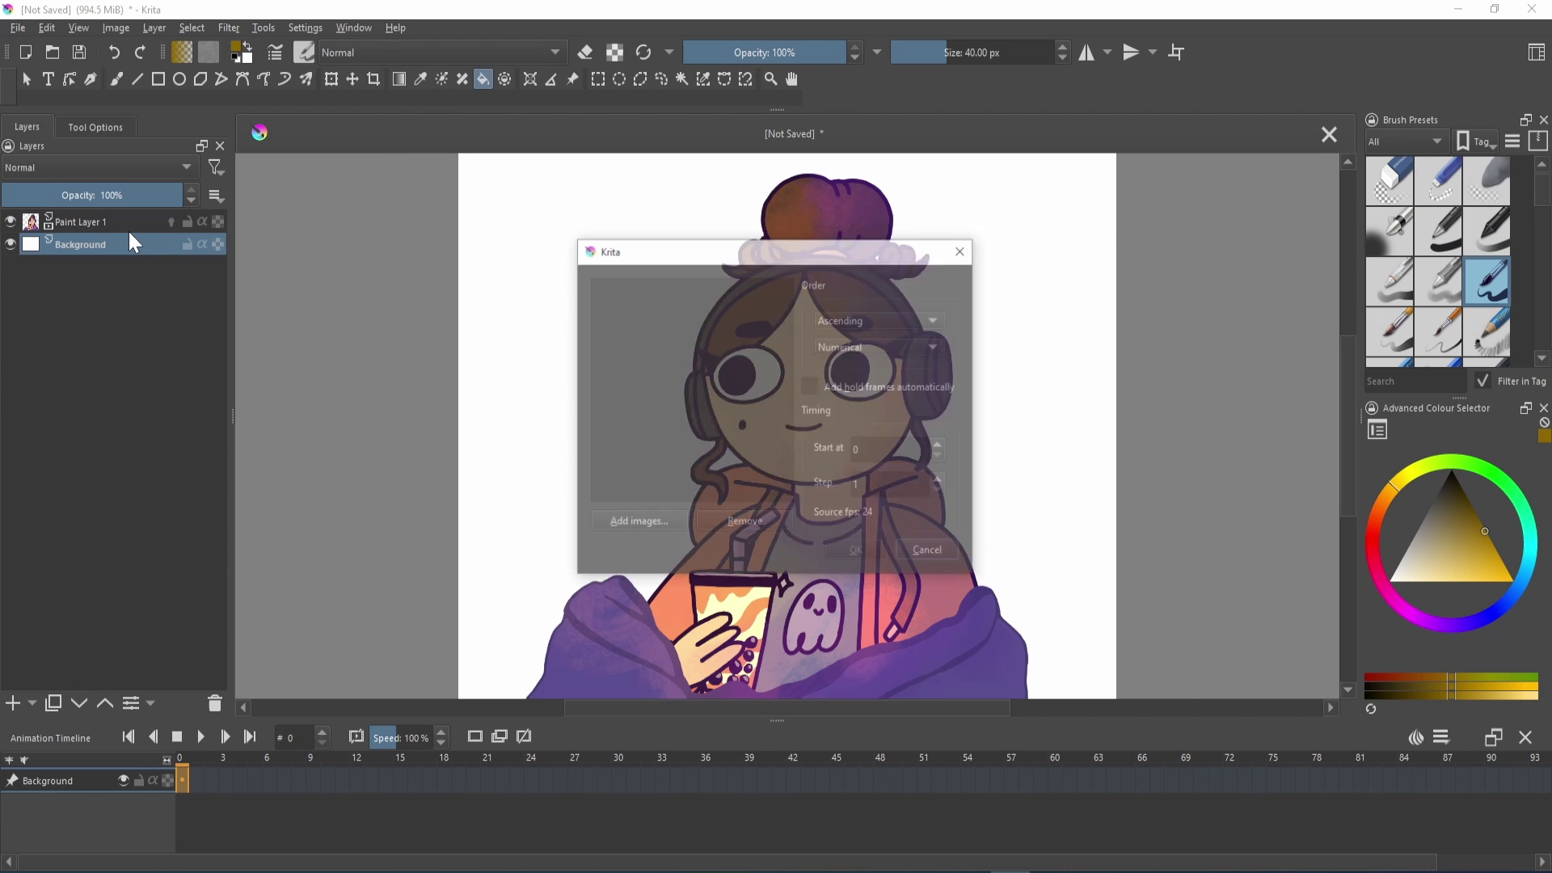
left_click(635, 525)
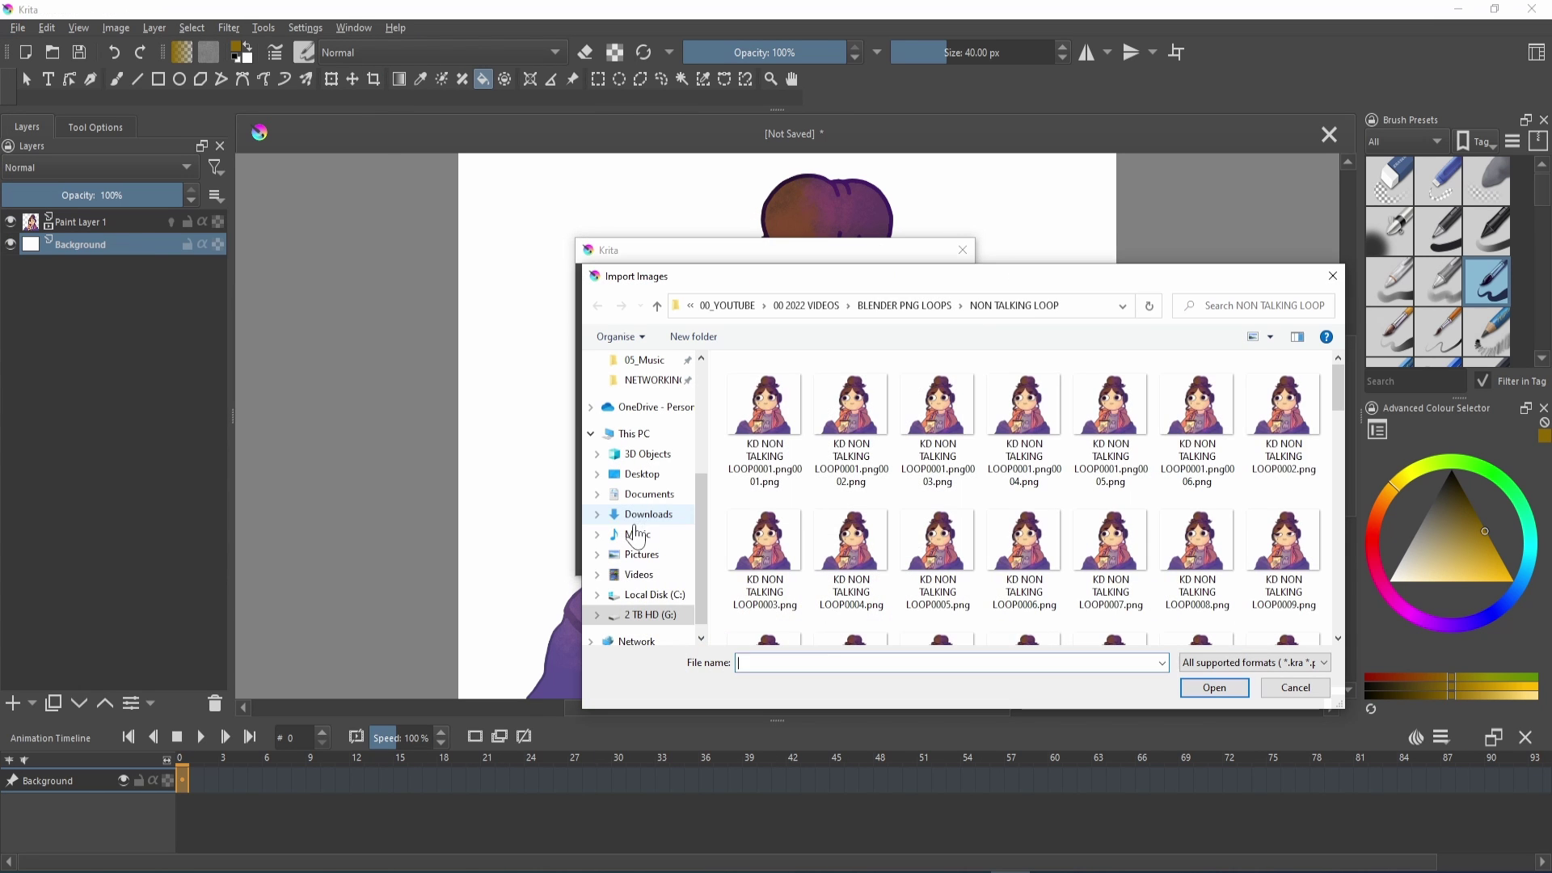
left_click(916, 311)
double_click(804, 403)
key("ctrl+a")
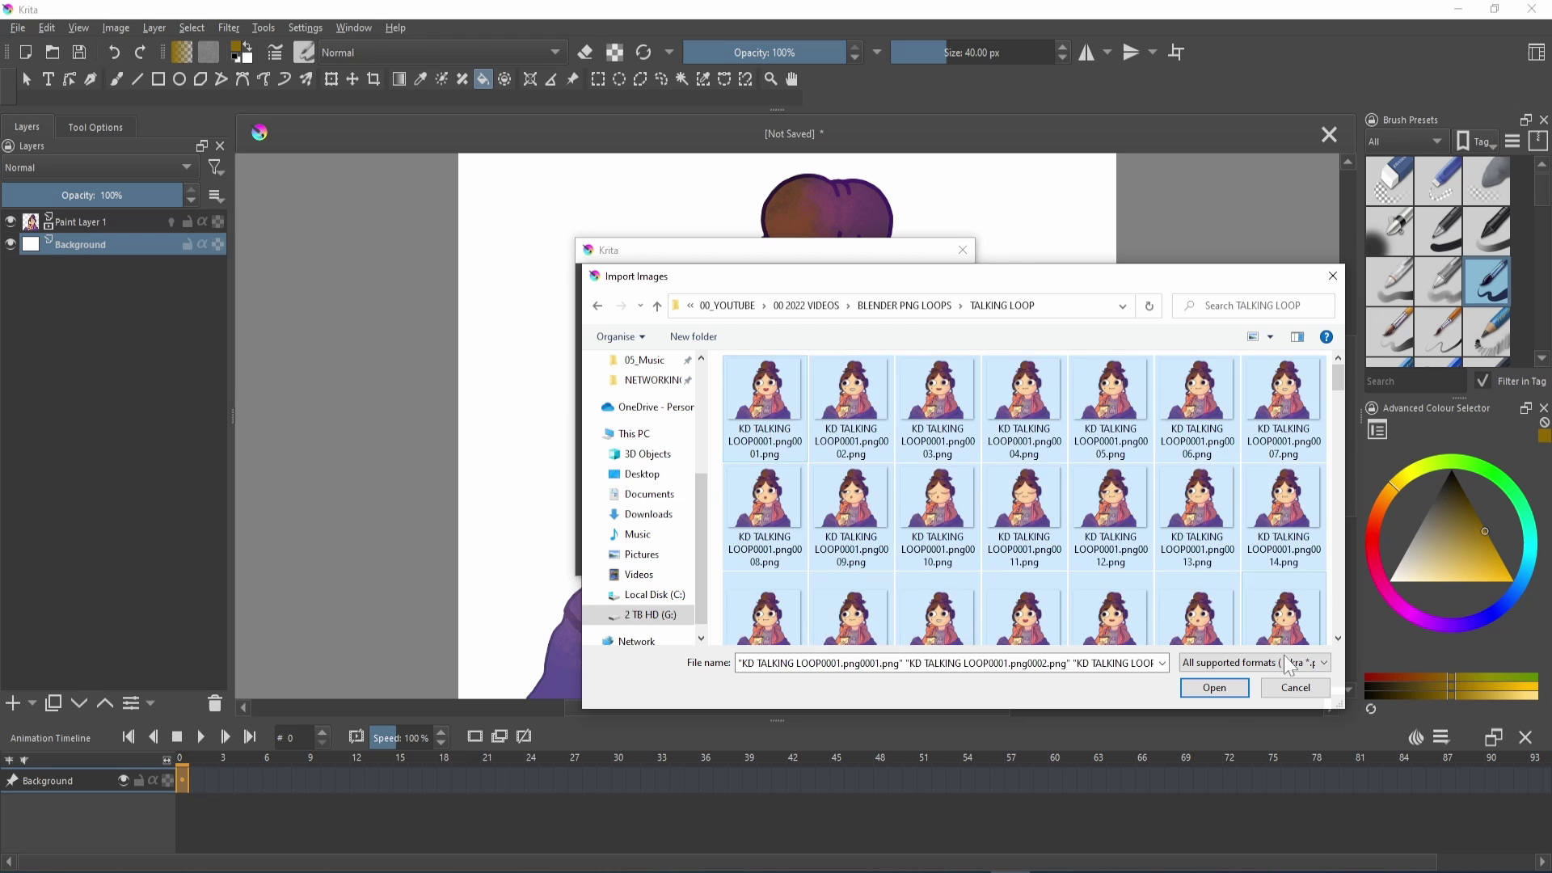
left_click(1213, 687)
left_click(861, 546)
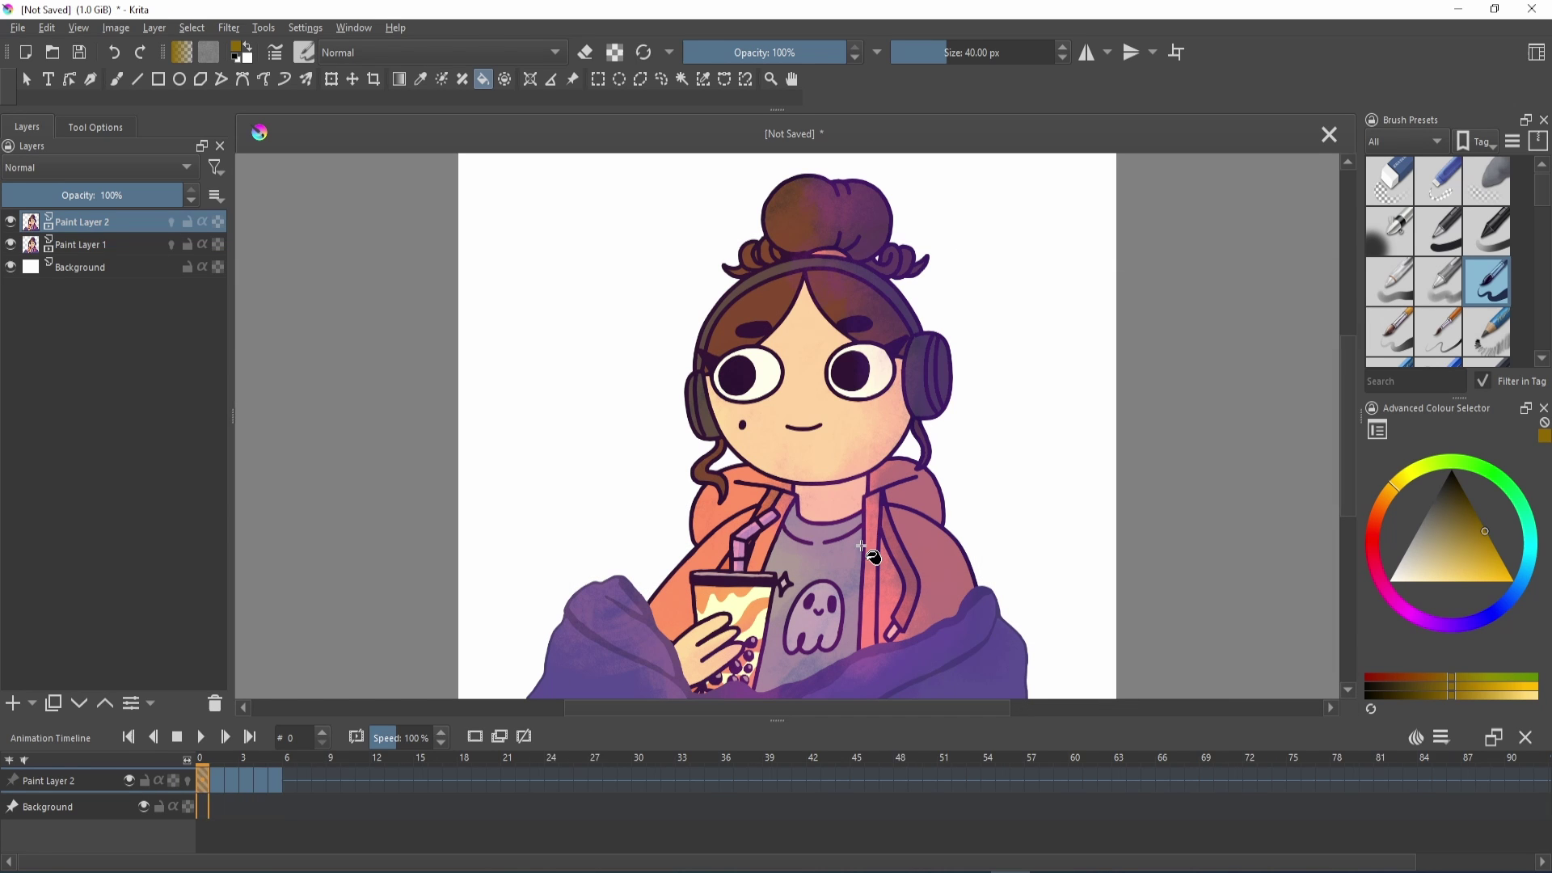
- Rename the talking frames layer TALK and the non-talking one NO TALK, and hide the Background layer
left_click(88, 244)
left_click(10, 266)
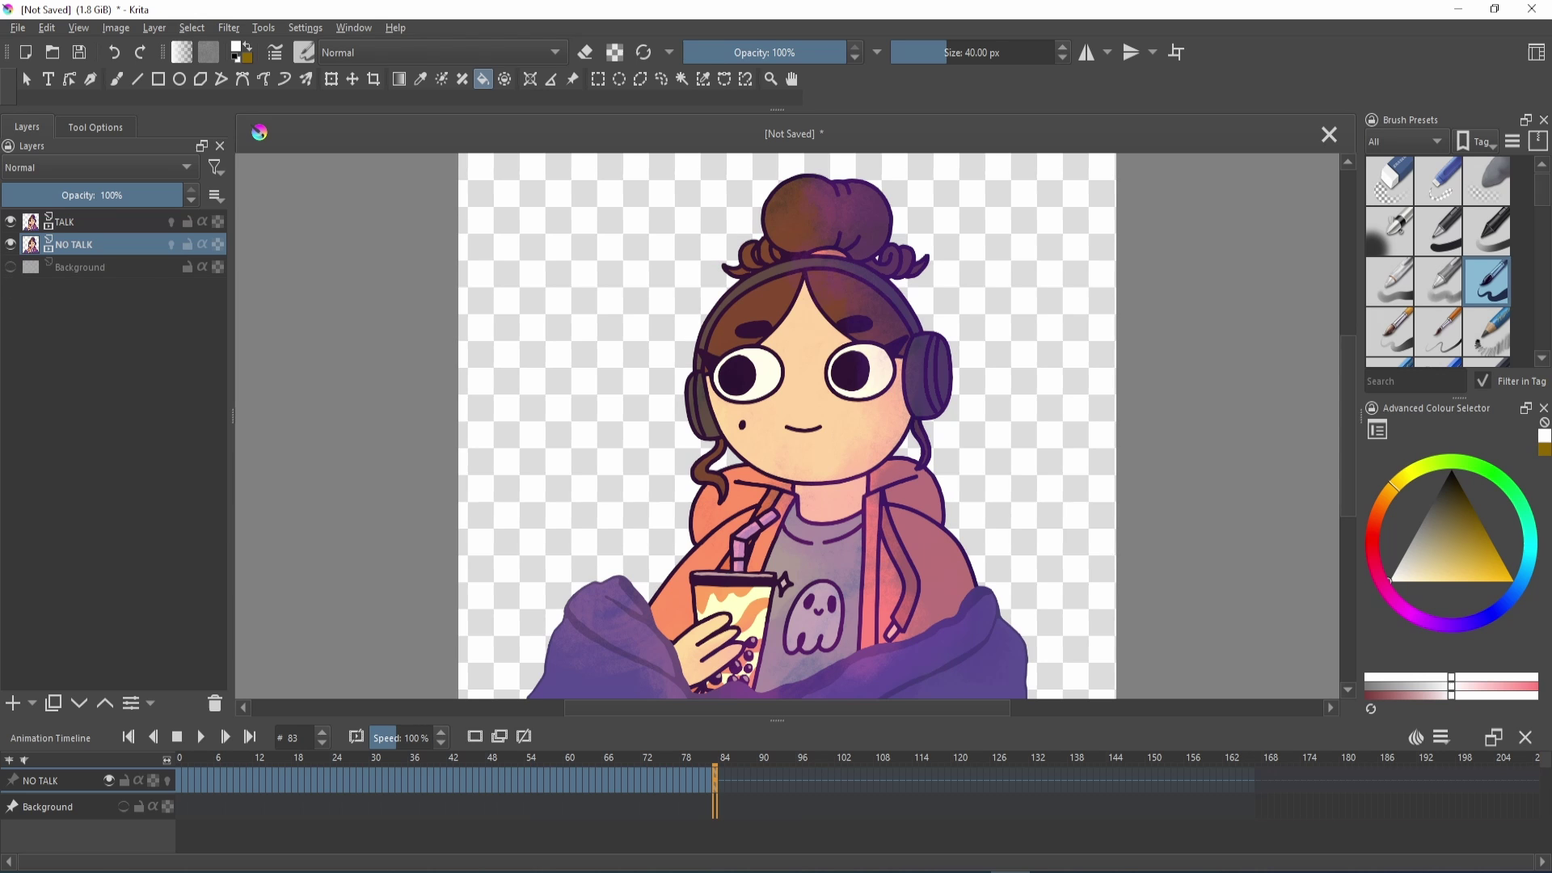
- Set up the animation render as a GIF image video at 12 FPS with last frame 83
left_click(17, 28)
left_click(122, 264)
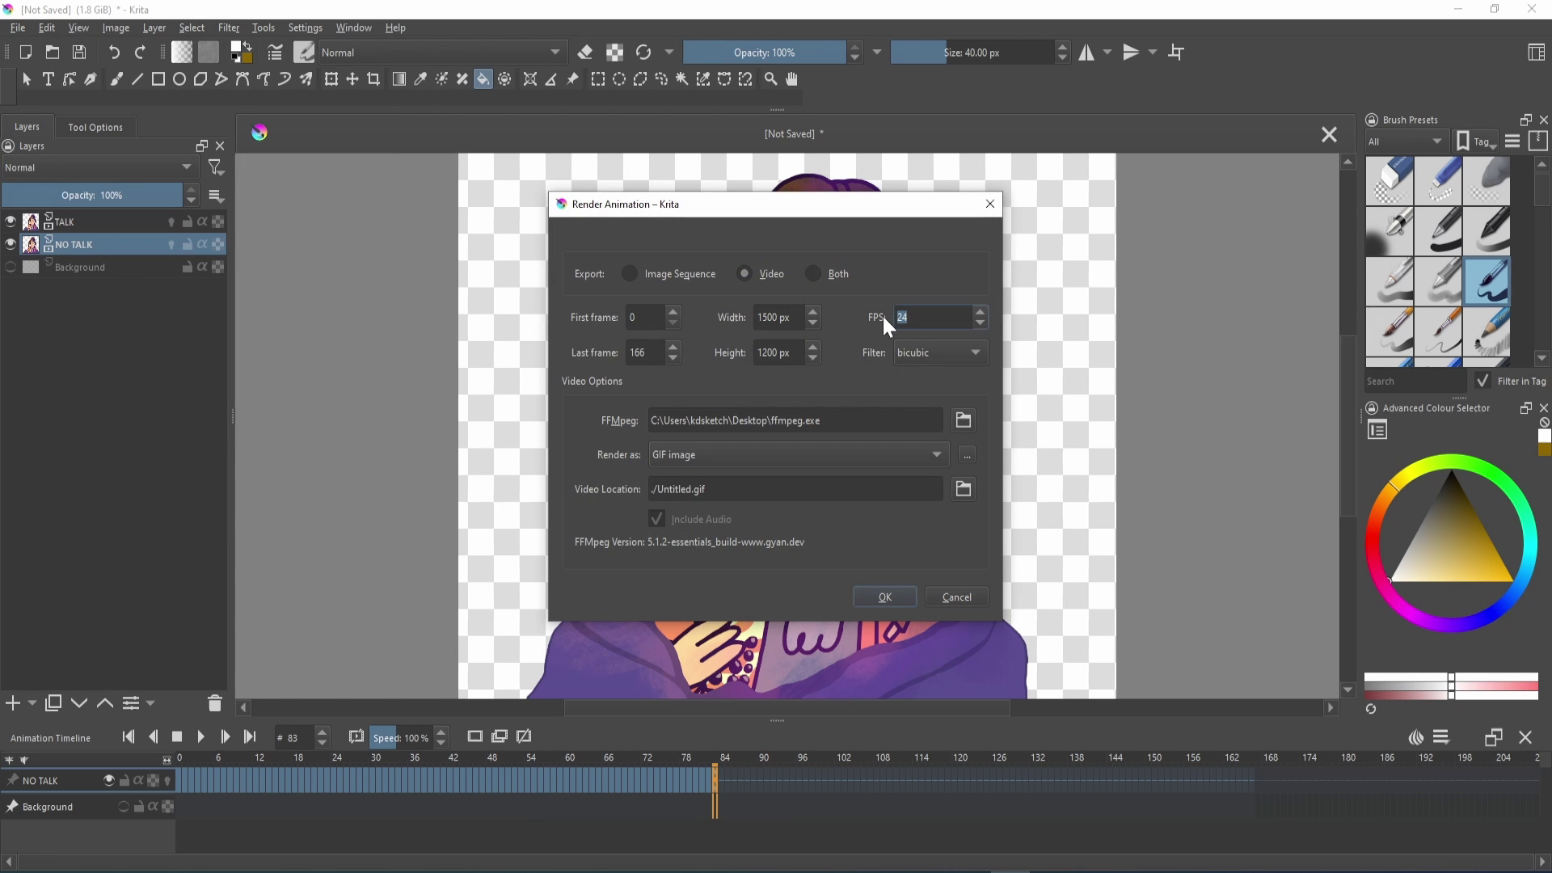
type("12")
type("83")
left_click(856, 455)
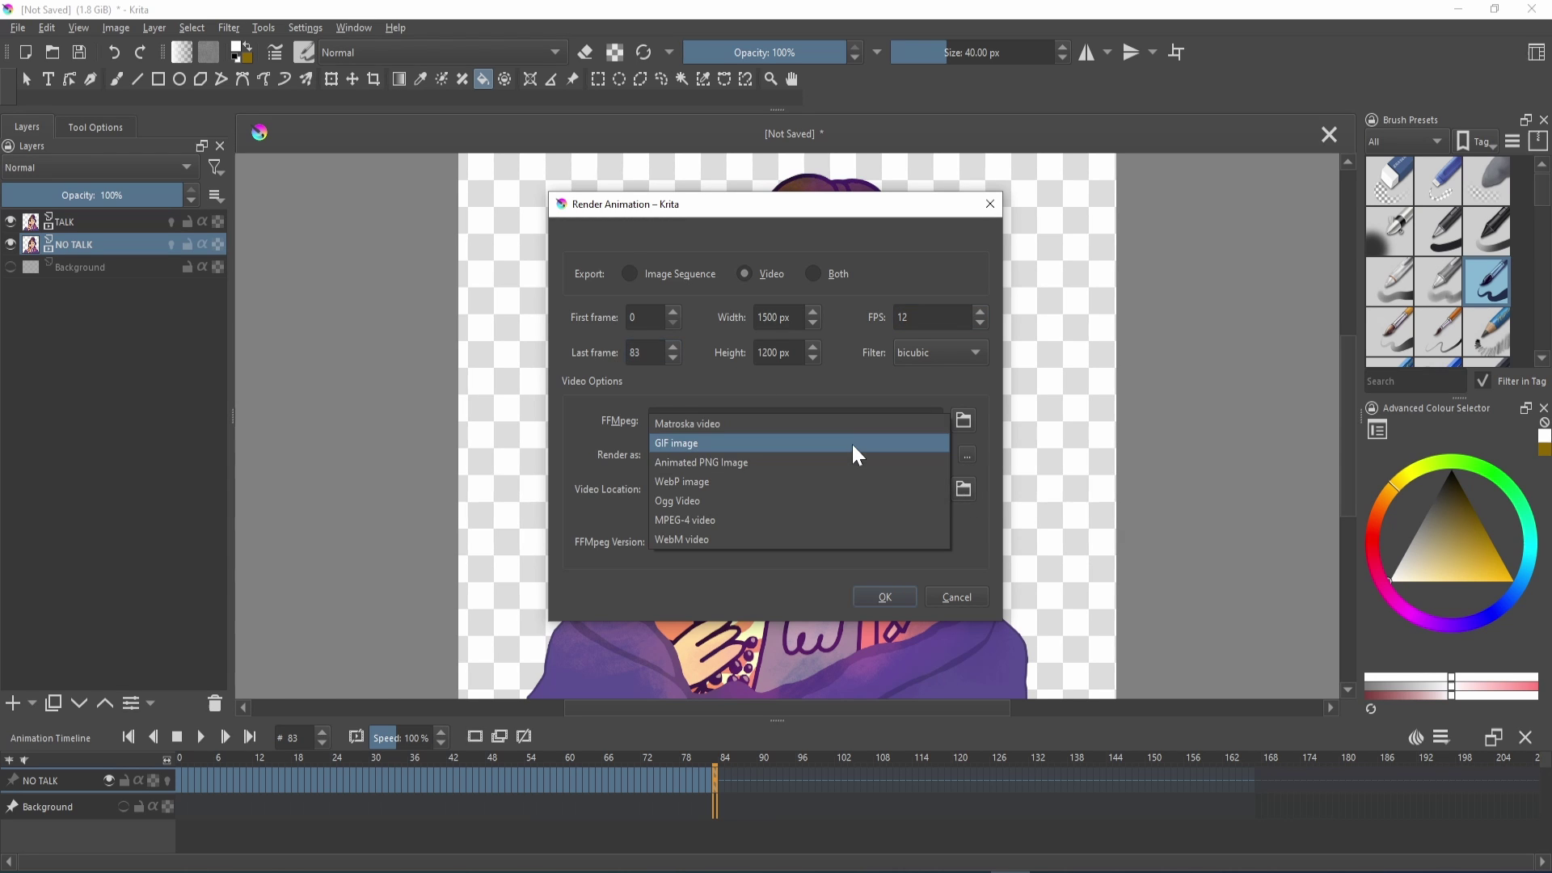
left_click(855, 455)
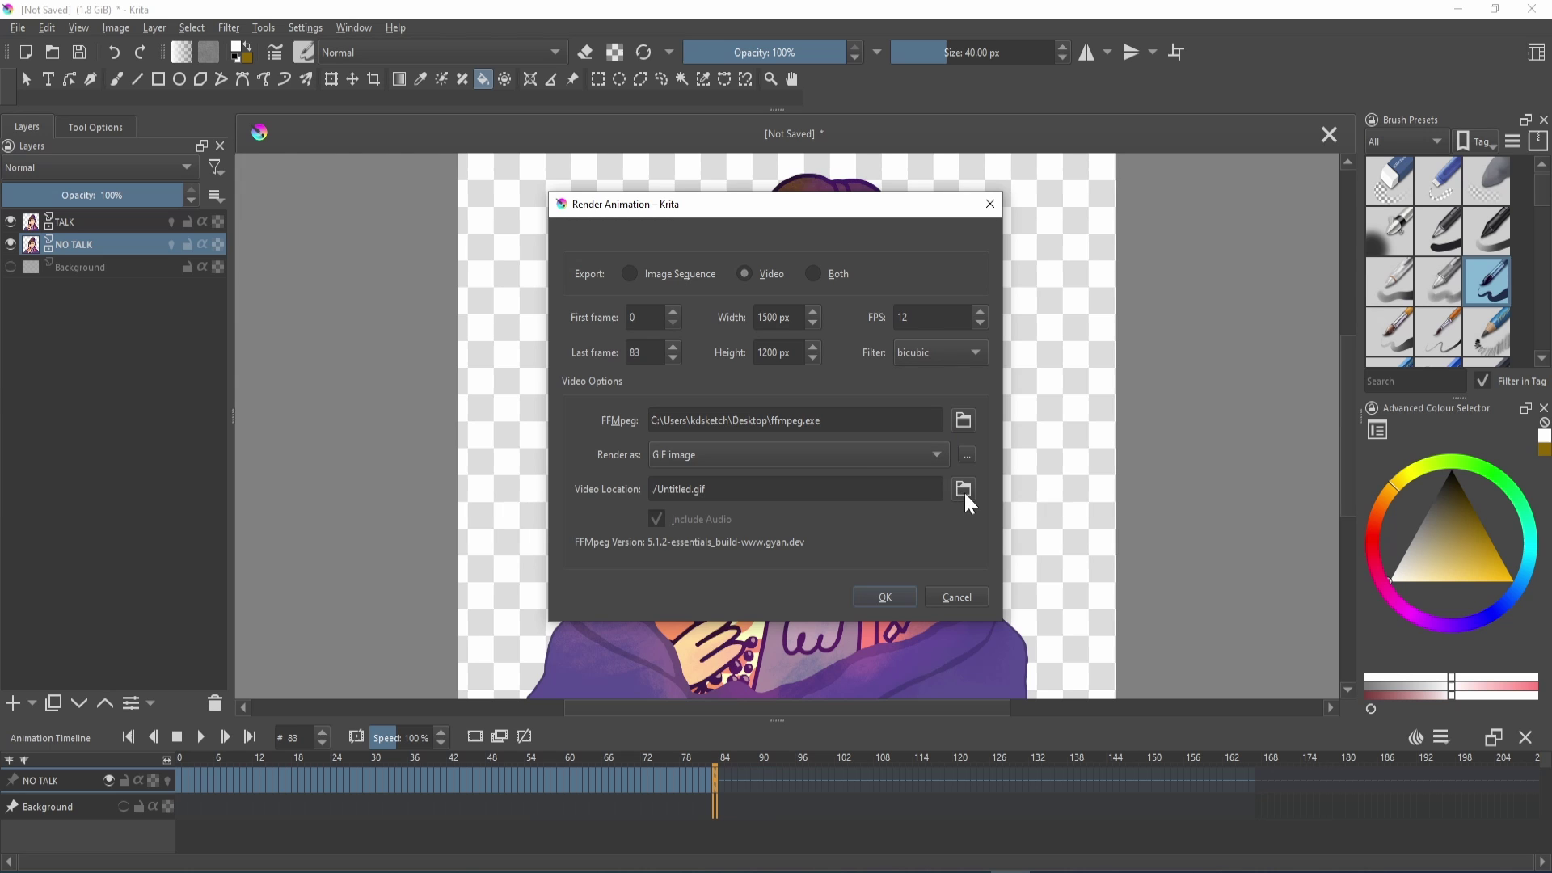
- Set the output file to KD NO TALK.gif in BLENDER PNG LOOPS, replacing the existing file, and render the GIF
left_click(963, 490)
left_click(852, 455)
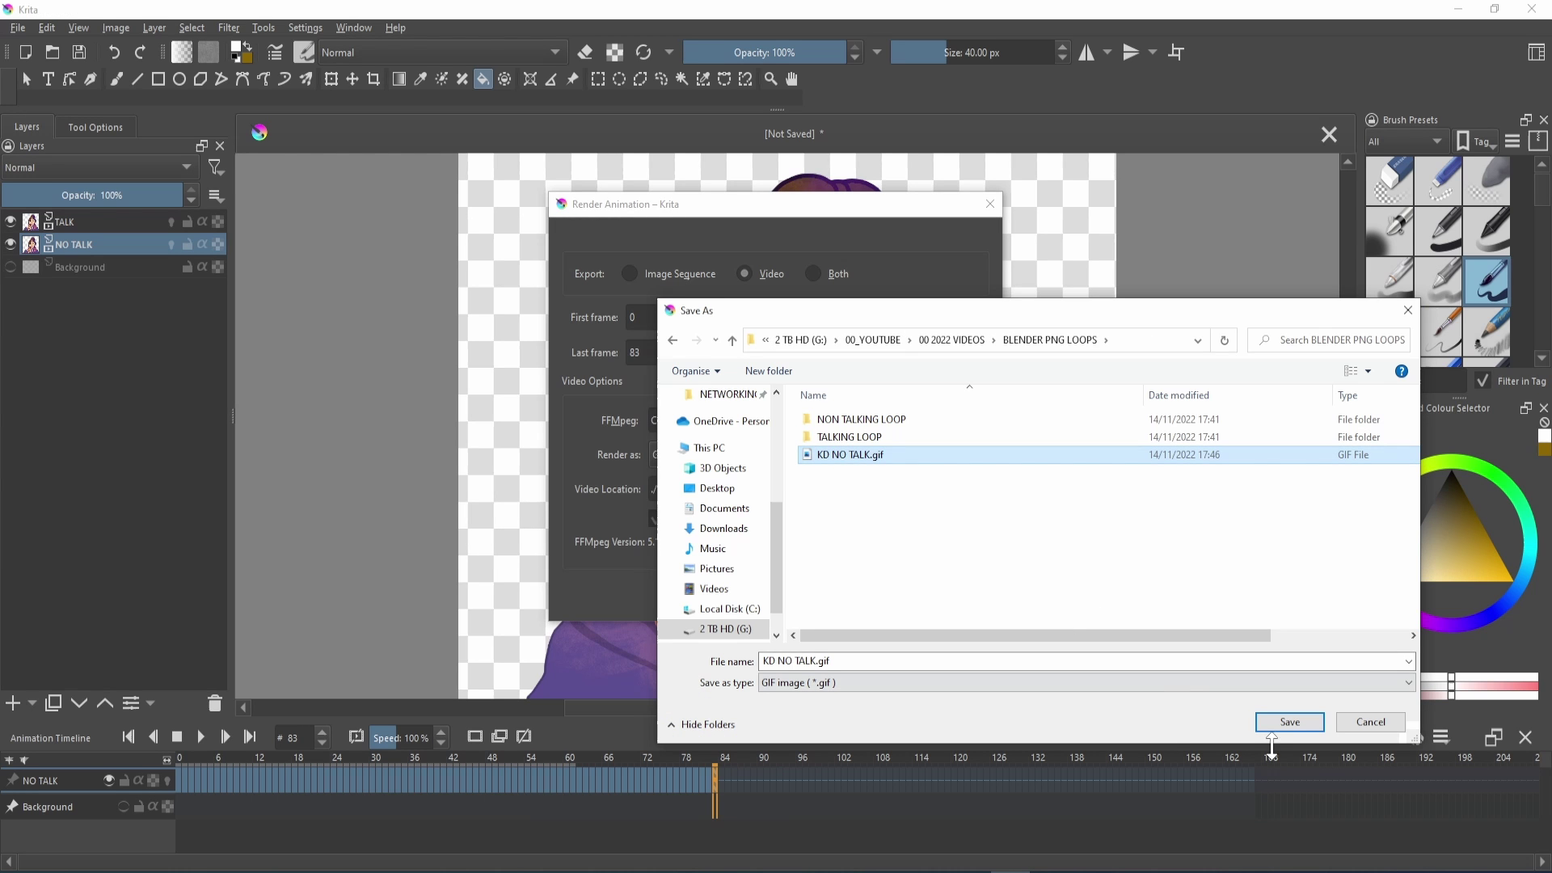
left_click(1286, 723)
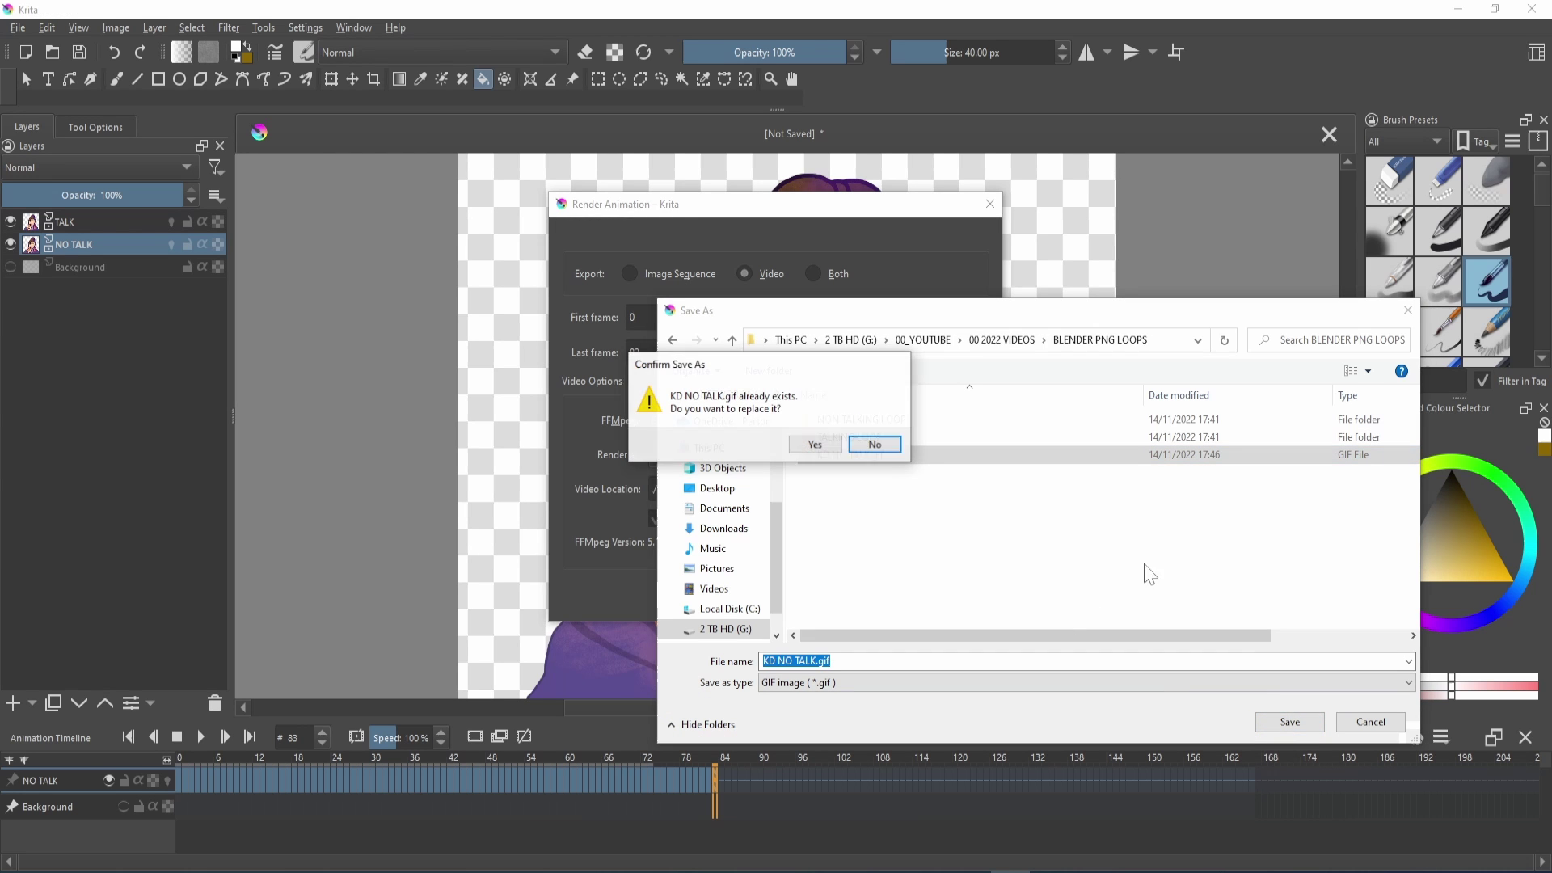
left_click(820, 447)
left_click(876, 595)
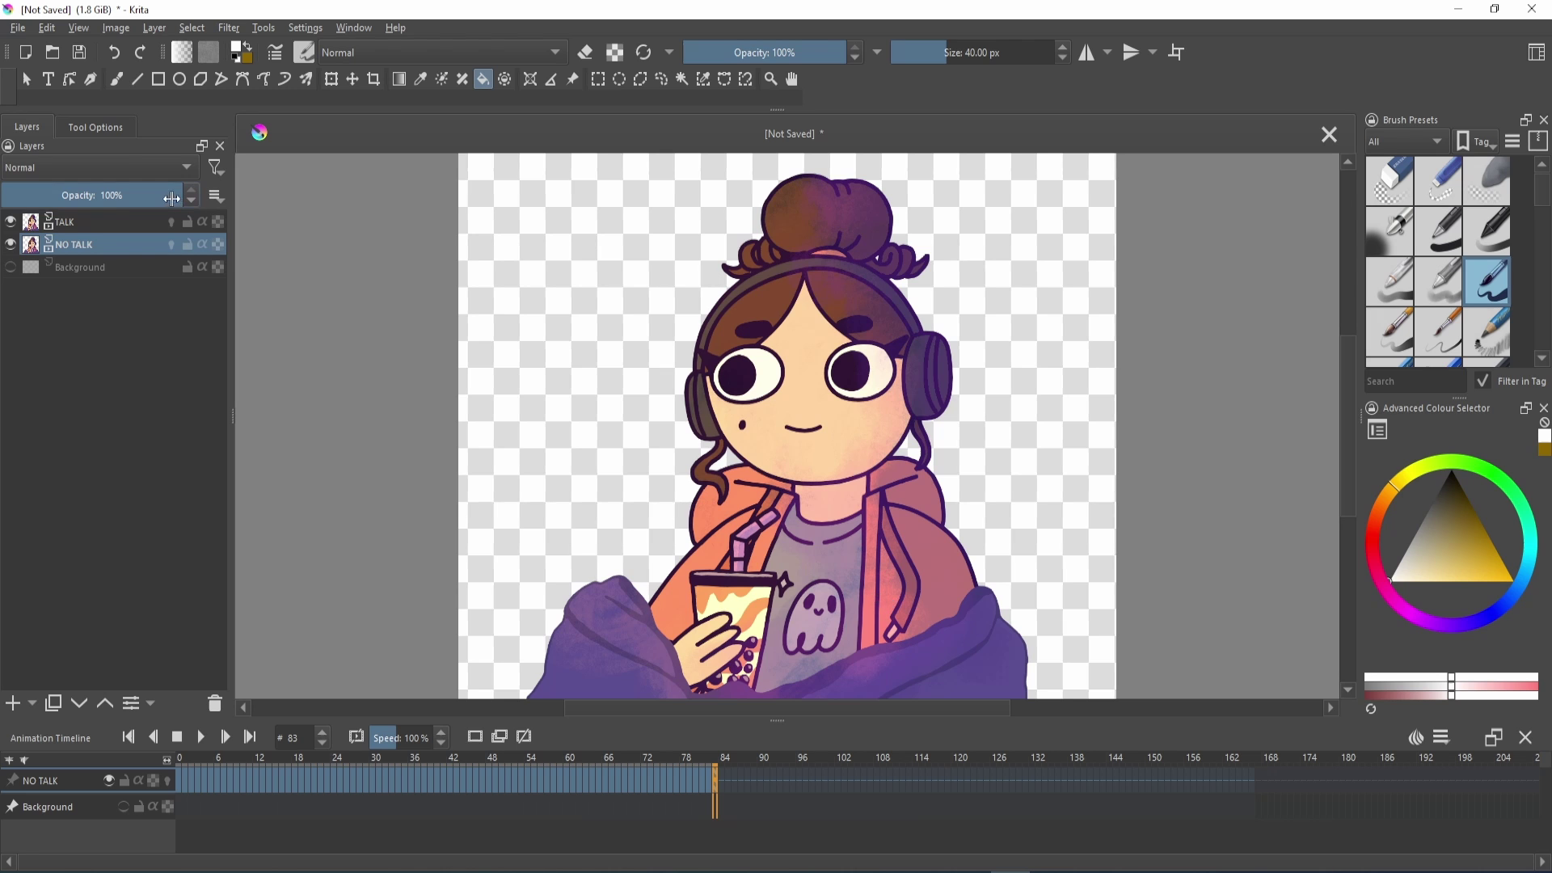
- Render the TALK layer up to frame 83 at 12 FPS as KD TALK.gif in the BLENDER PNG LOOPS folder
left_click(81, 221)
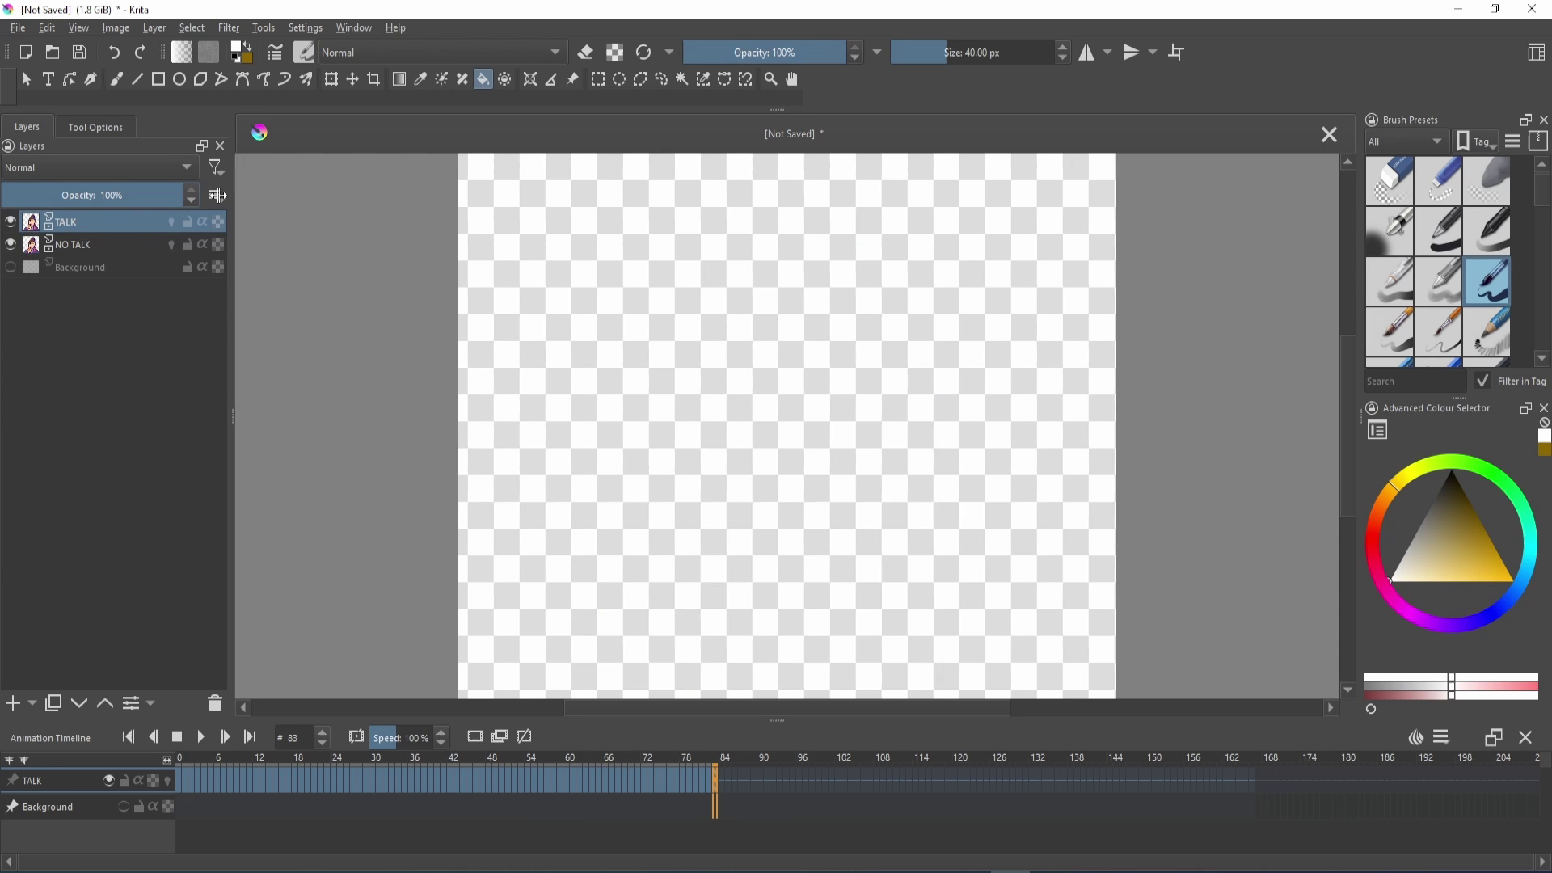
left_click(20, 29)
left_click(117, 265)
key("BackSpace")
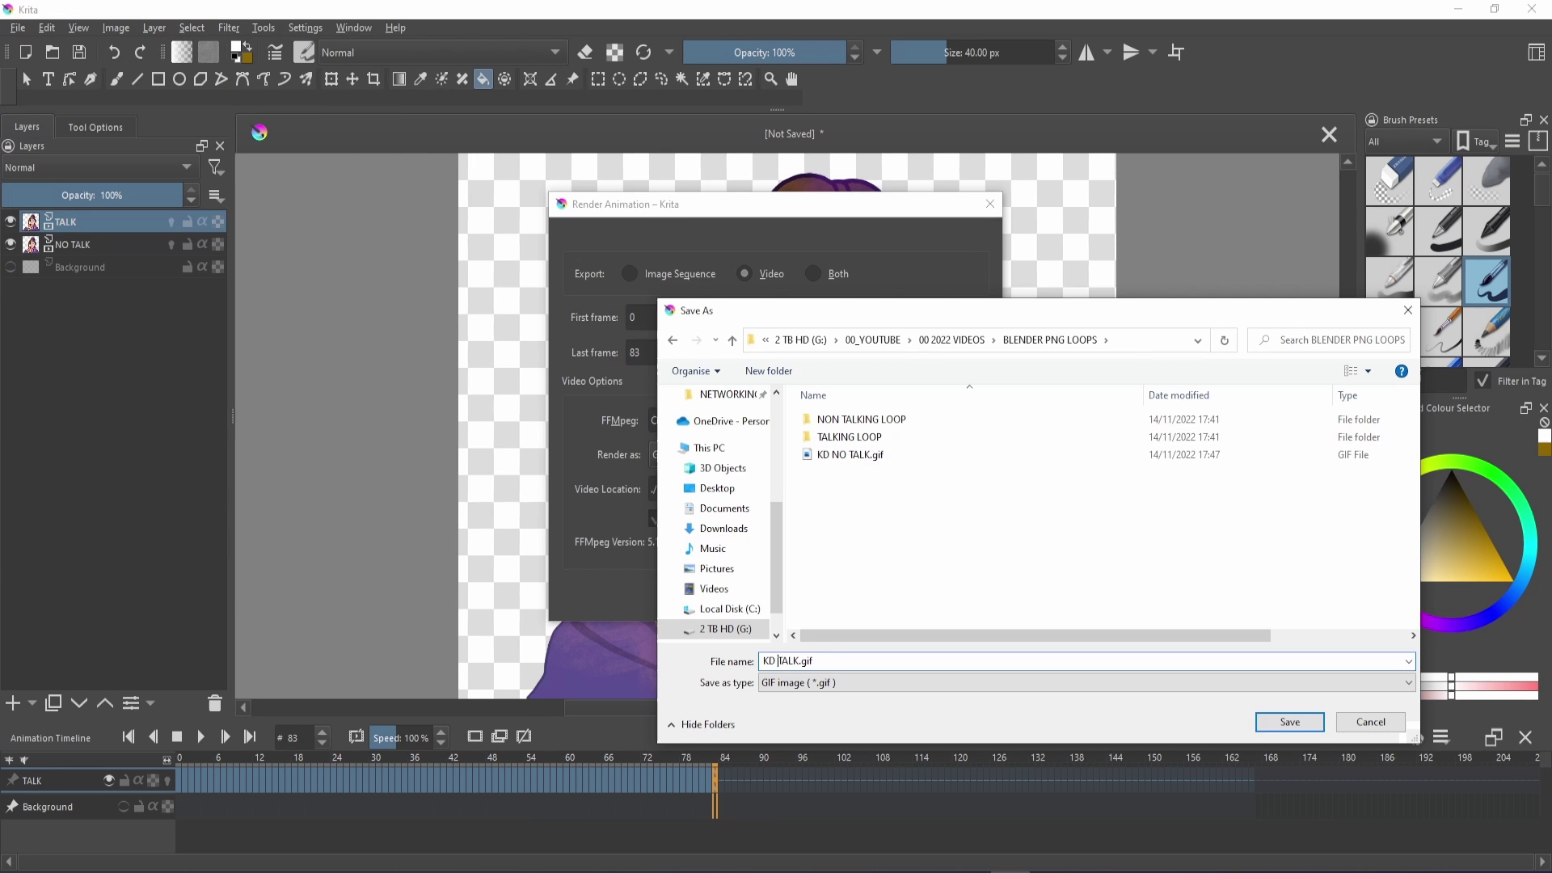
left_click(1291, 721)
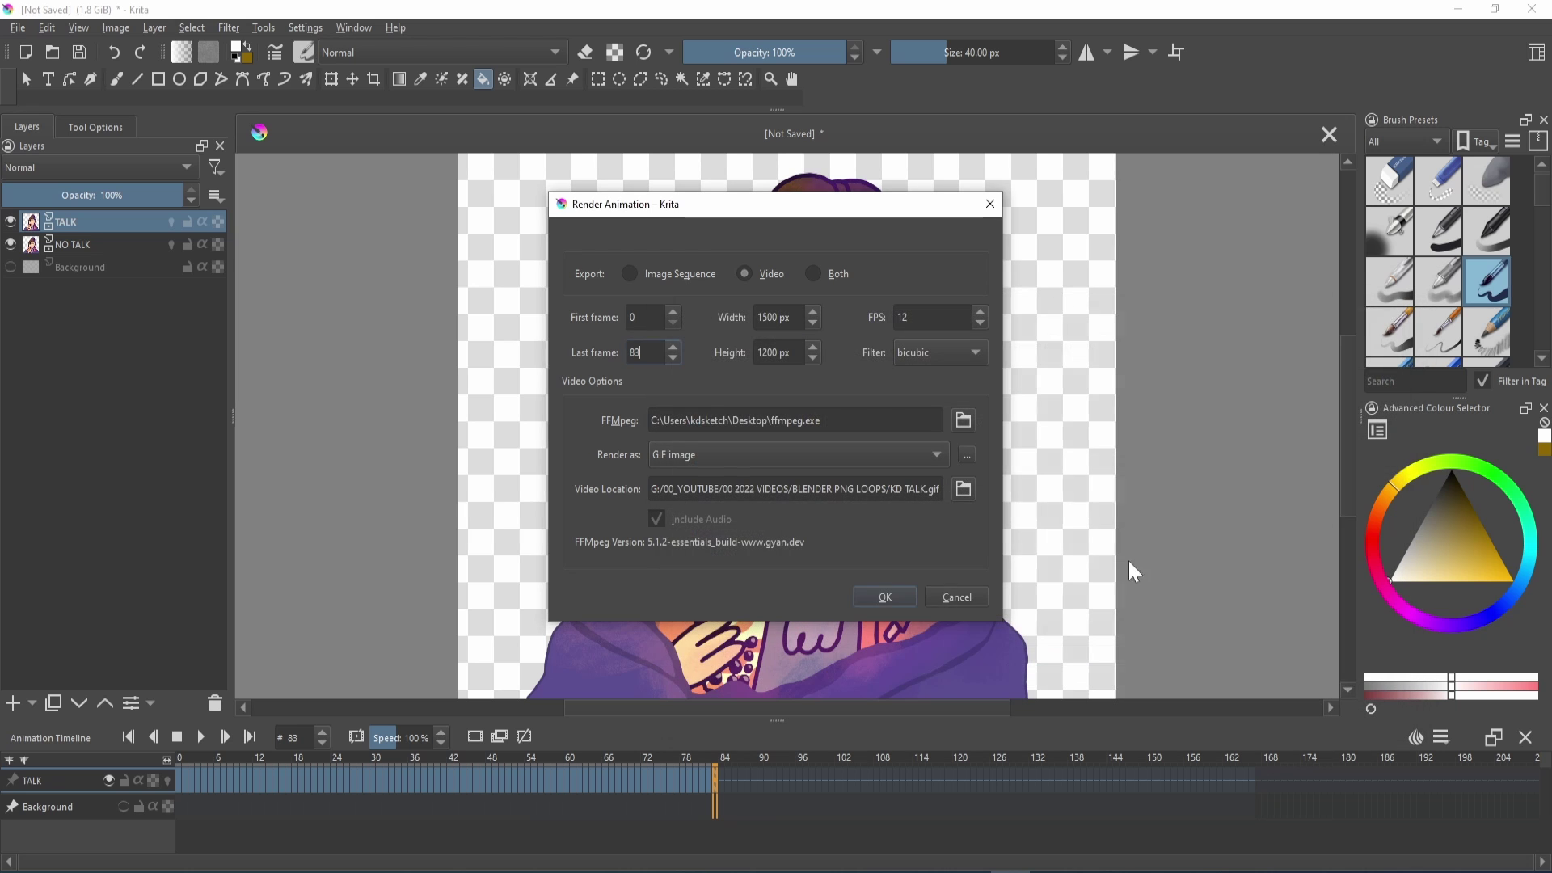
left_click(903, 594)
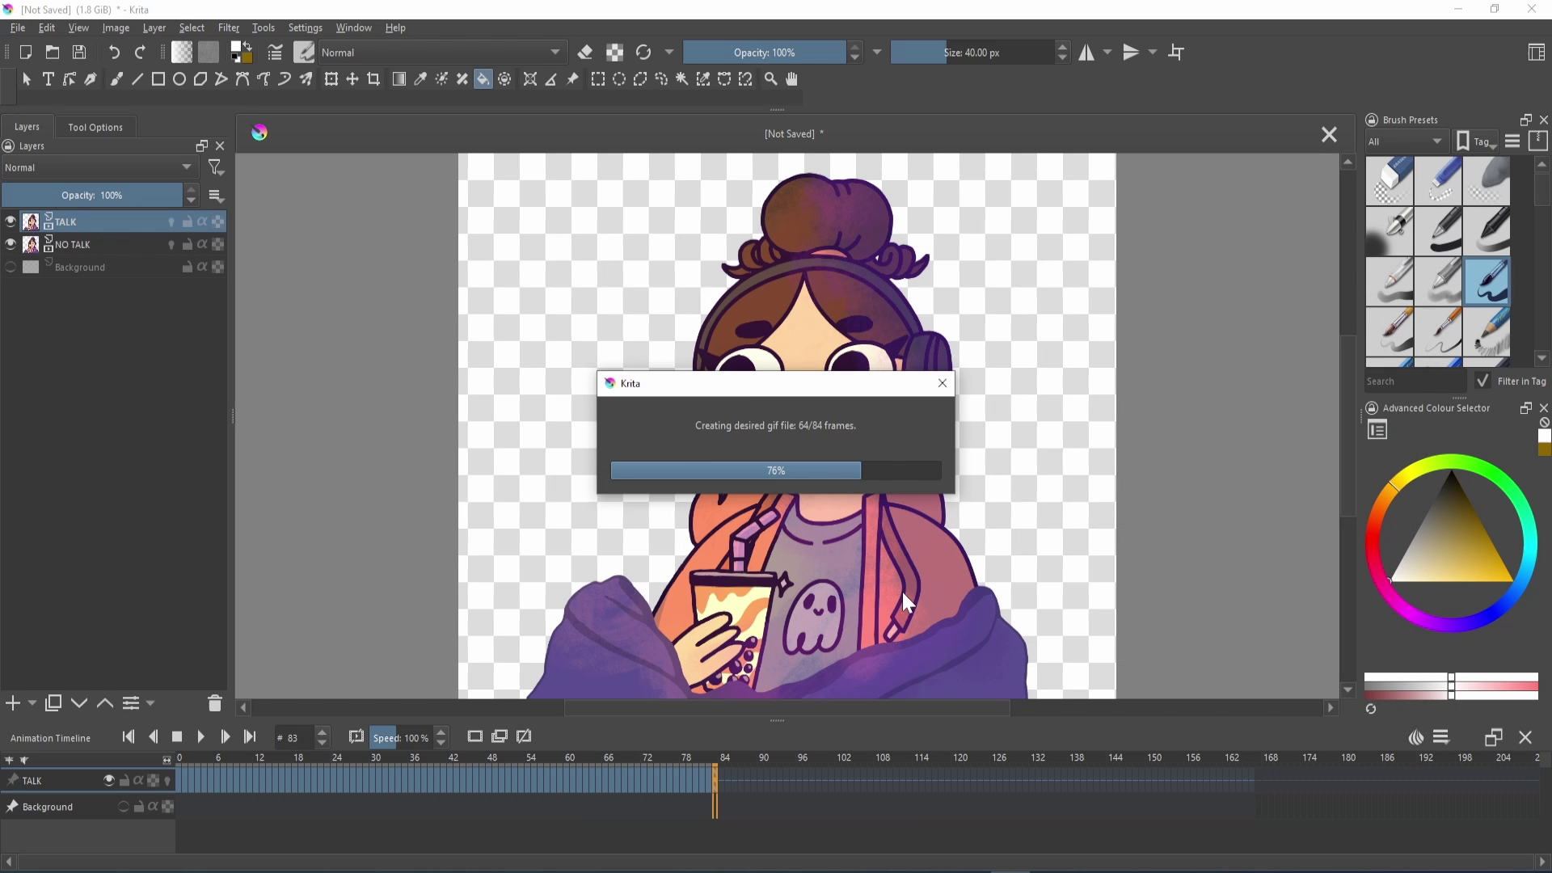
- Switch to veadotube mini and replace the avatar's closed-mouth image with the non-talking GIF and its open-mouth image with the talking GIF
left_click_drag(1530, 131, 1026, 223)
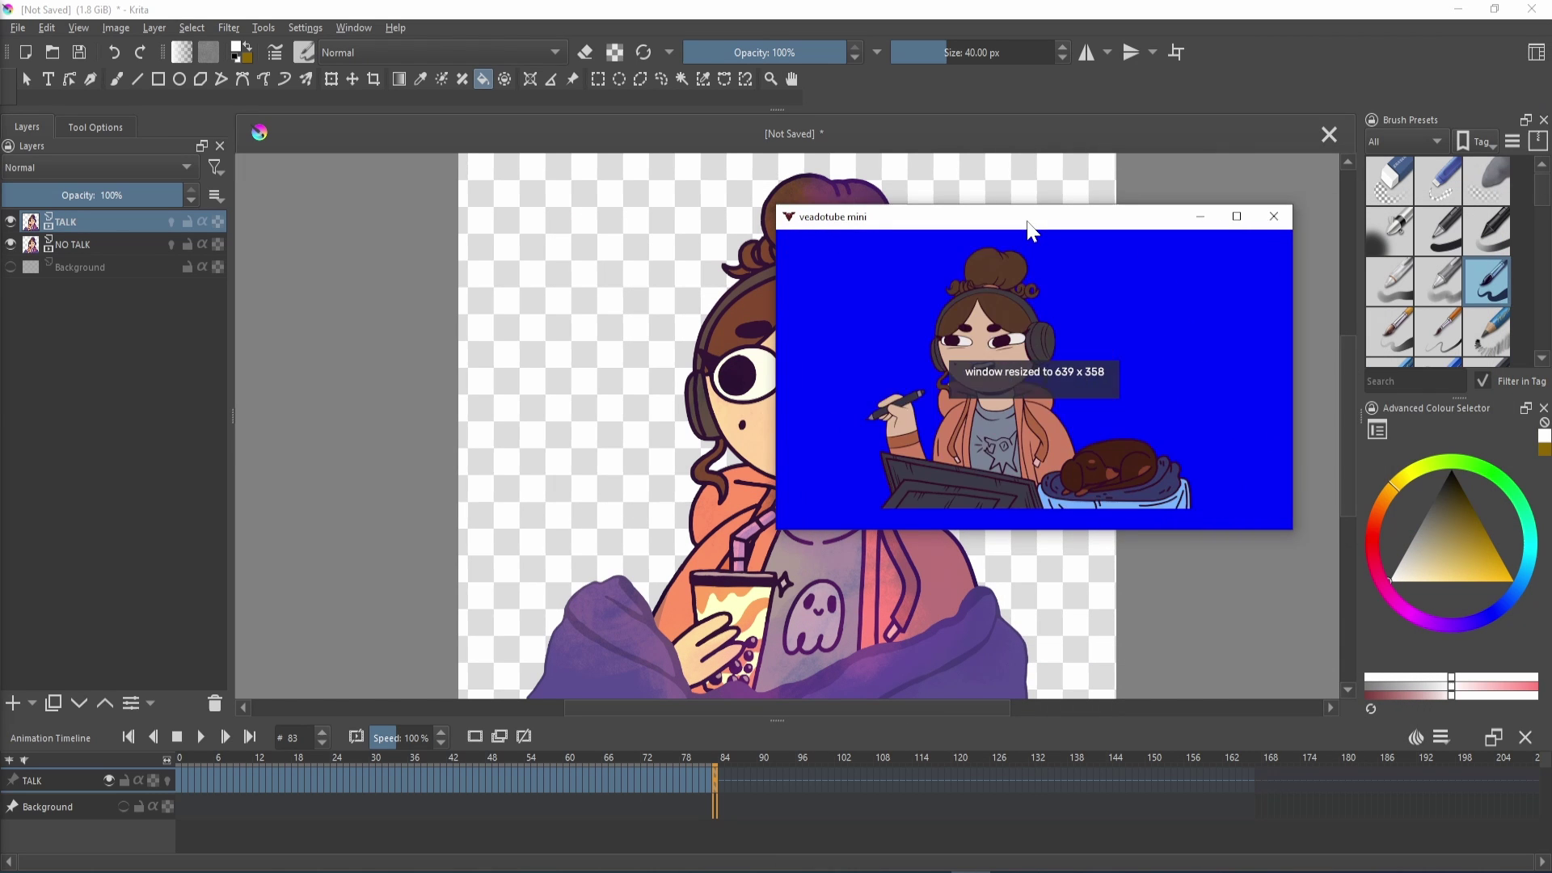
mouse_move(1133, 408)
left_click(978, 251)
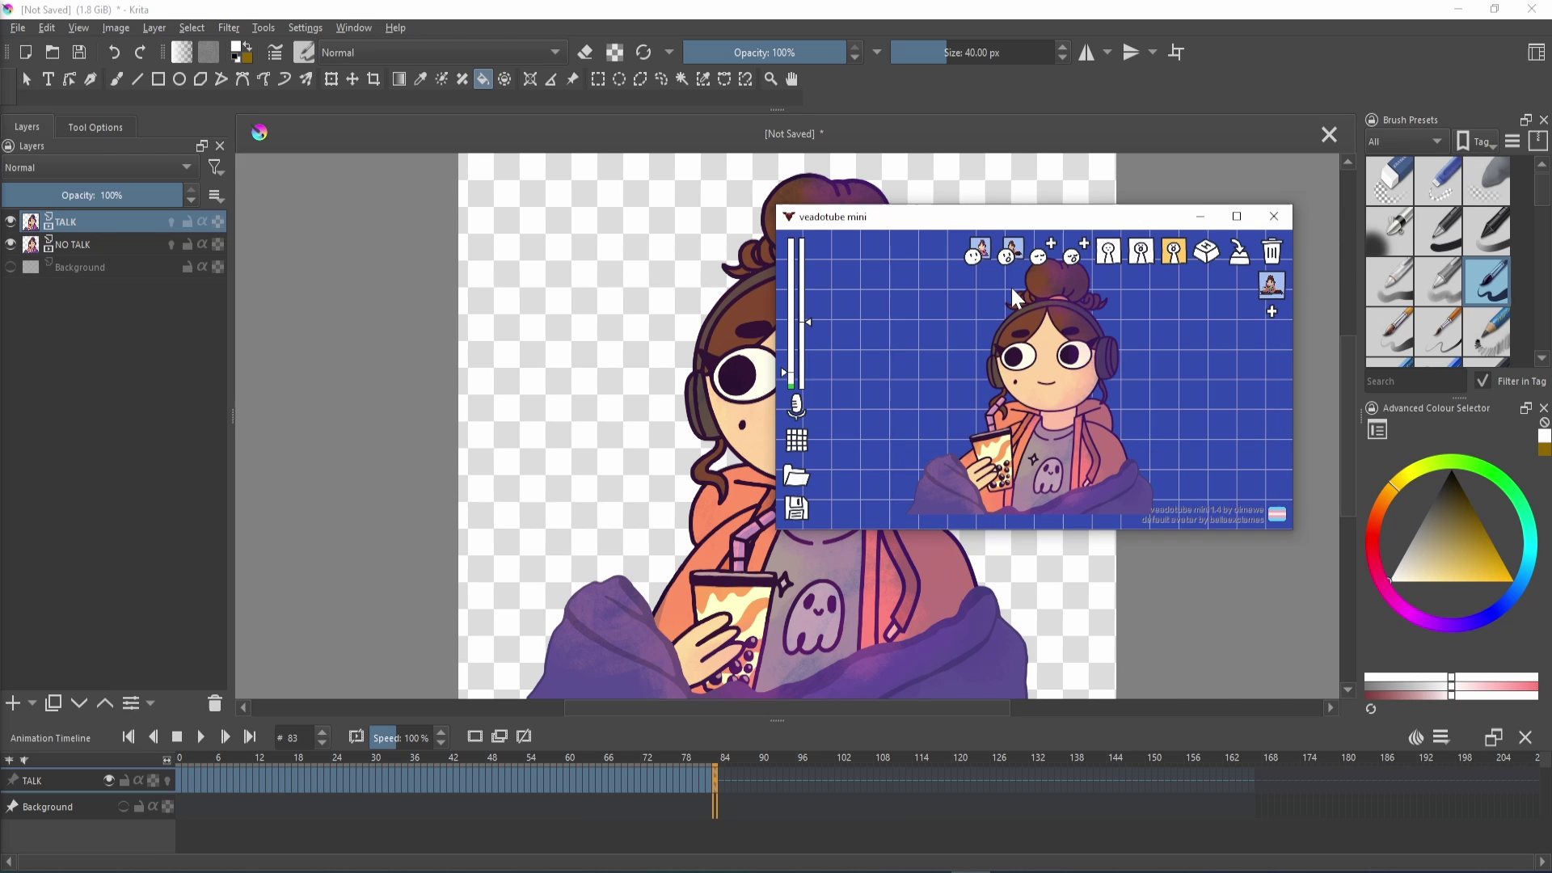
left_click(1011, 254)
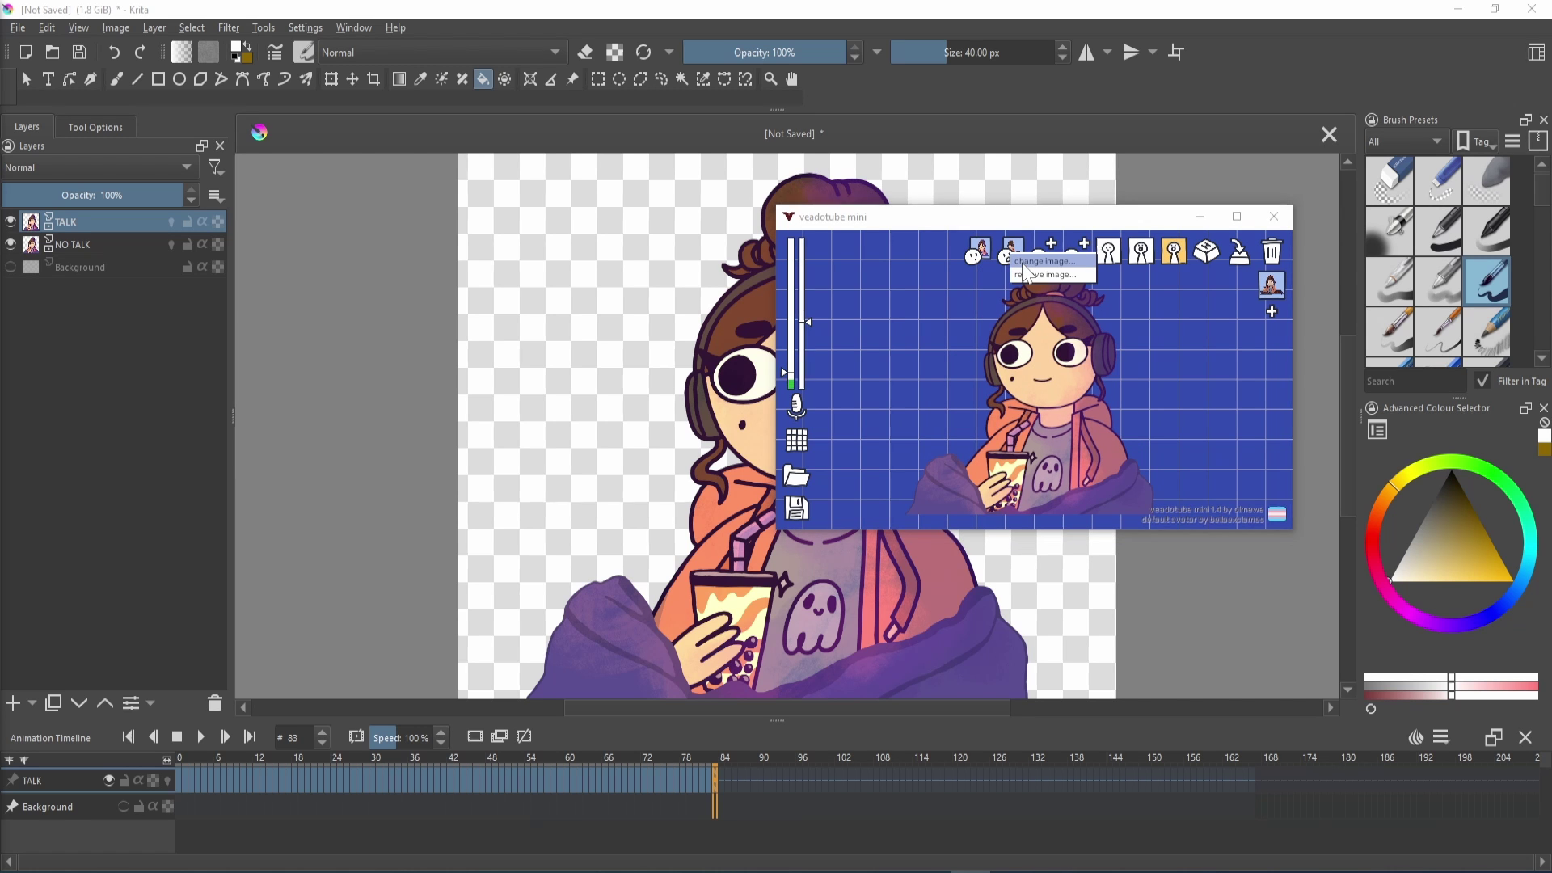
left_click(1022, 264)
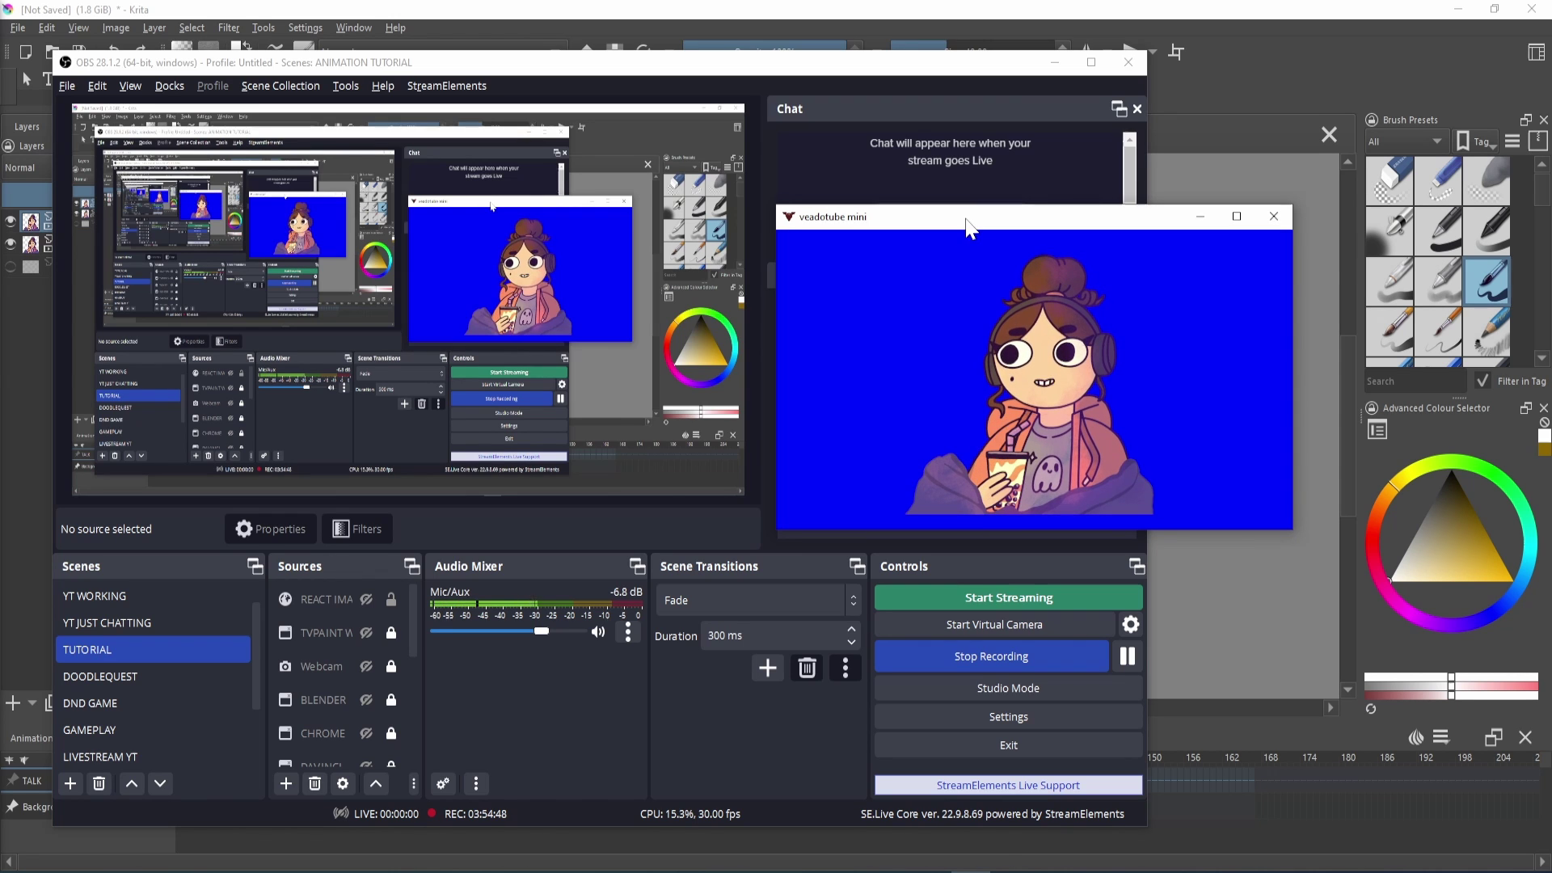
- In OBS, add a new Game Capture source named KD CHAR LOOP to the TUTORIAL scene
left_click(286, 783)
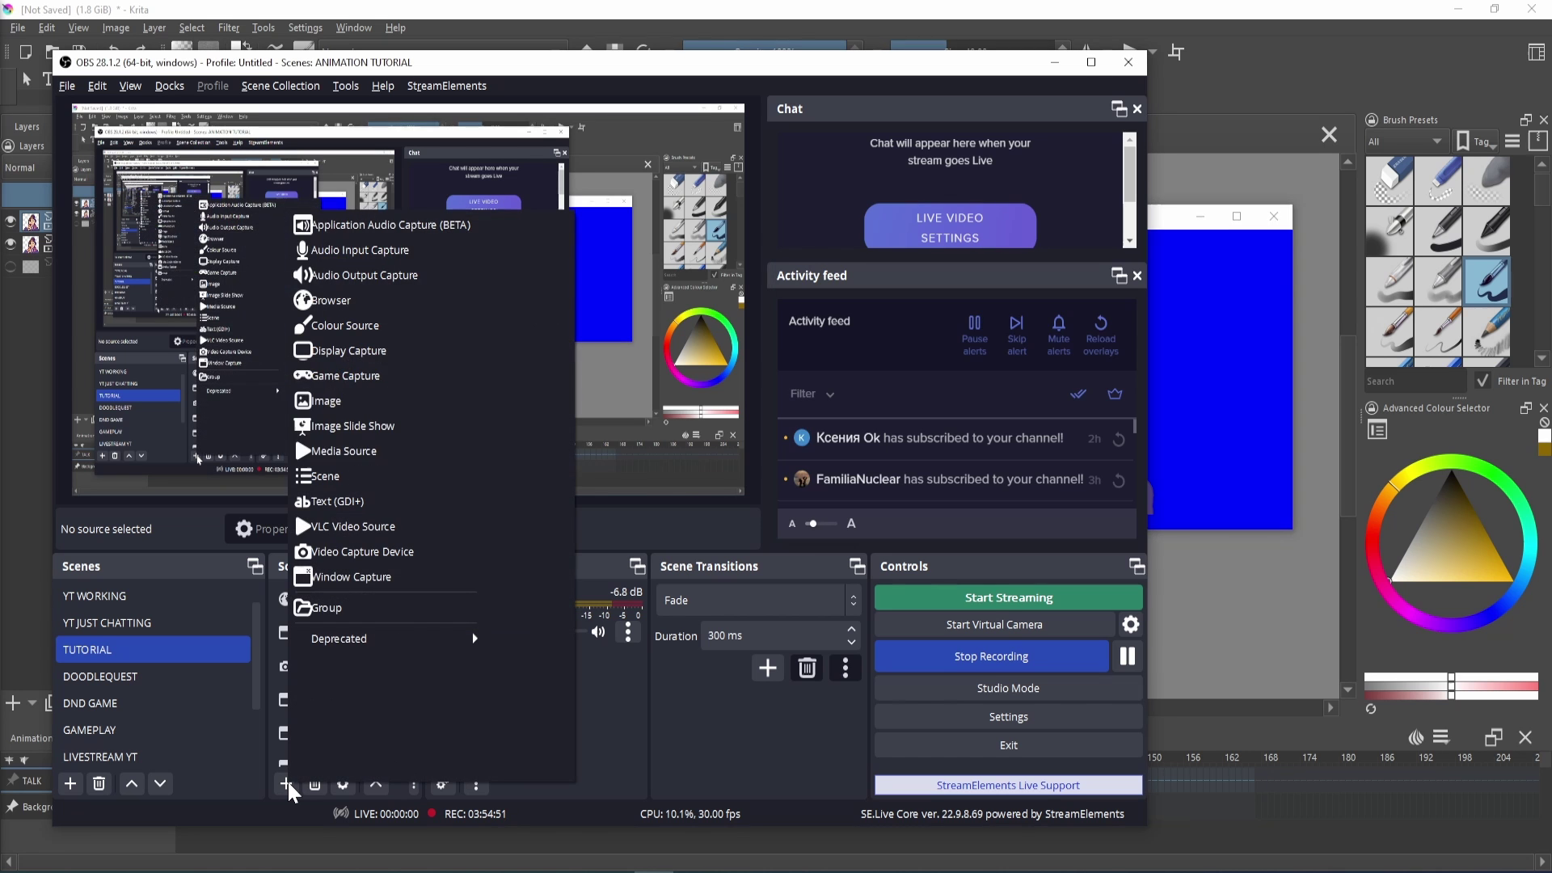
left_click(377, 375)
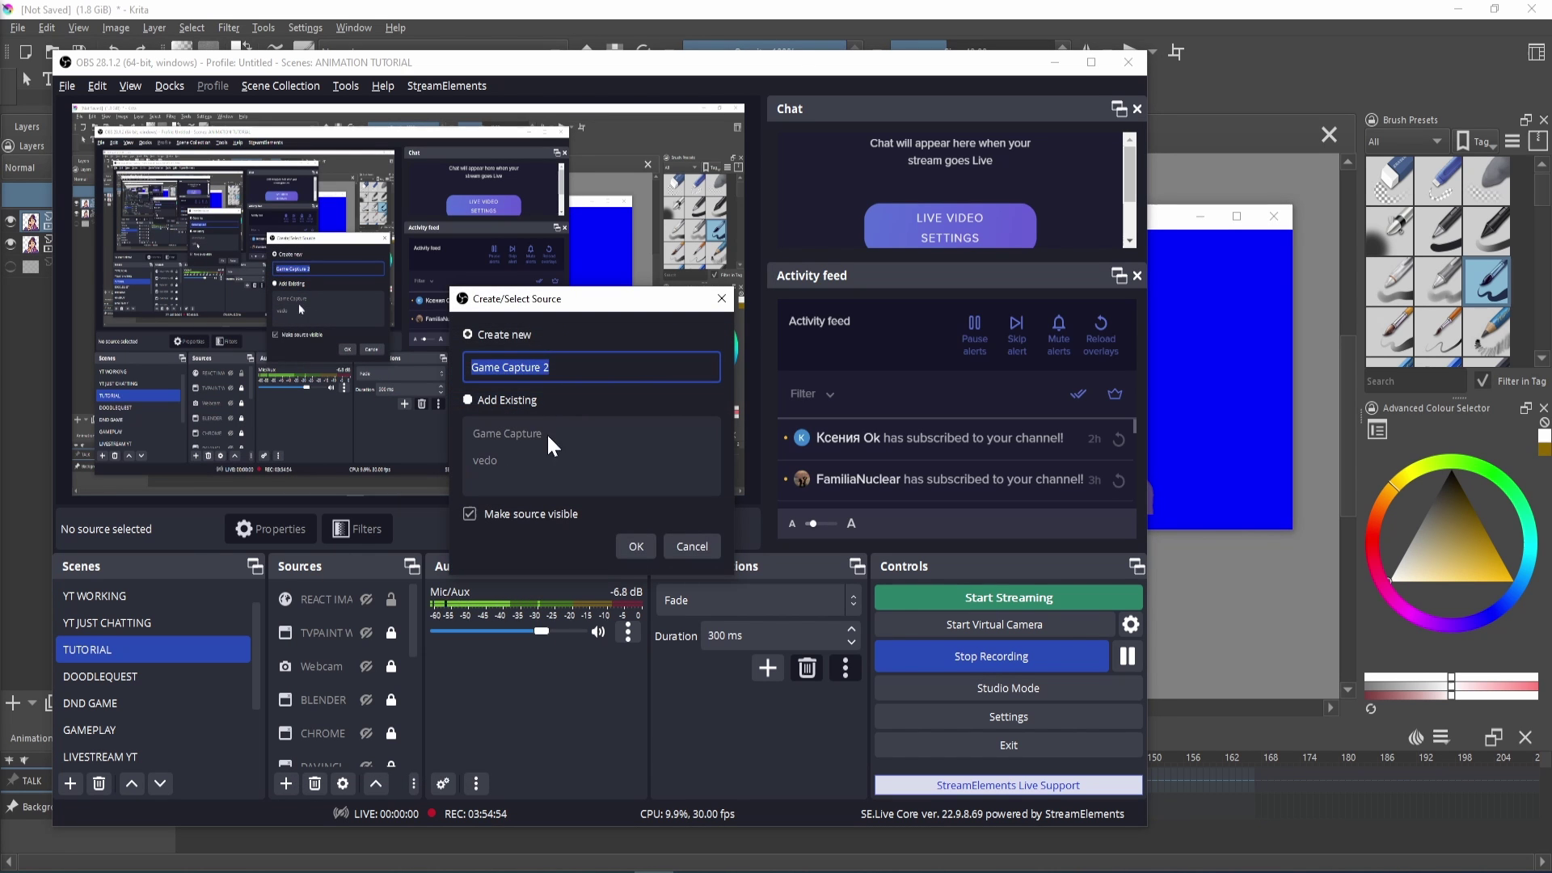
type("KD CHAR LOOP")
left_click(635, 546)
- Set the KD CHAR LOOP source to capture the specific window veadotube mini with Allow Transparency enabled
left_click(646, 457)
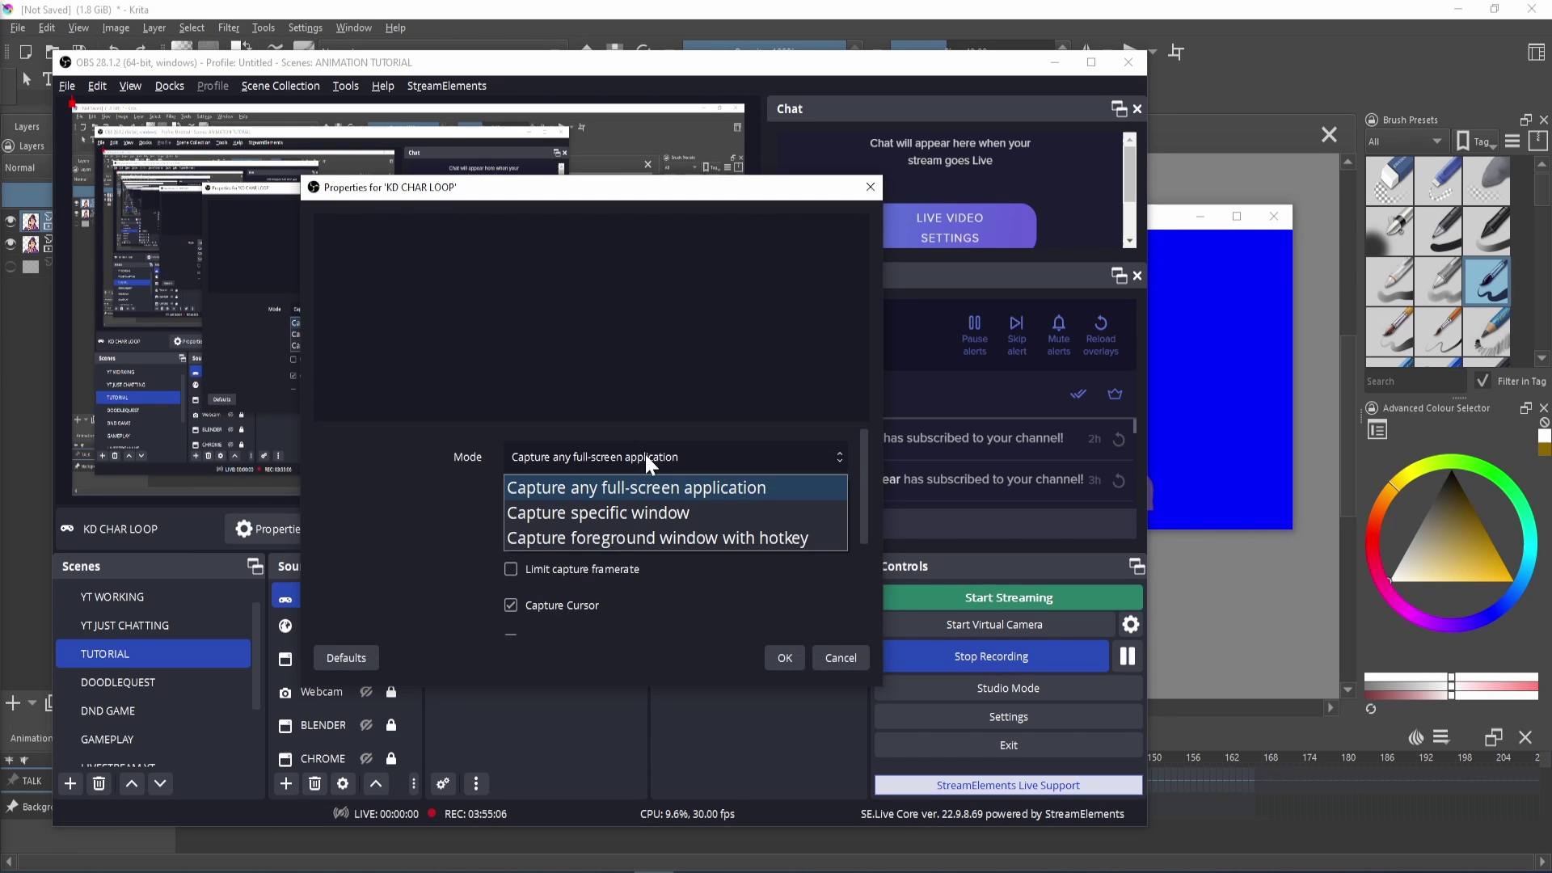
left_click(667, 509)
left_click(669, 501)
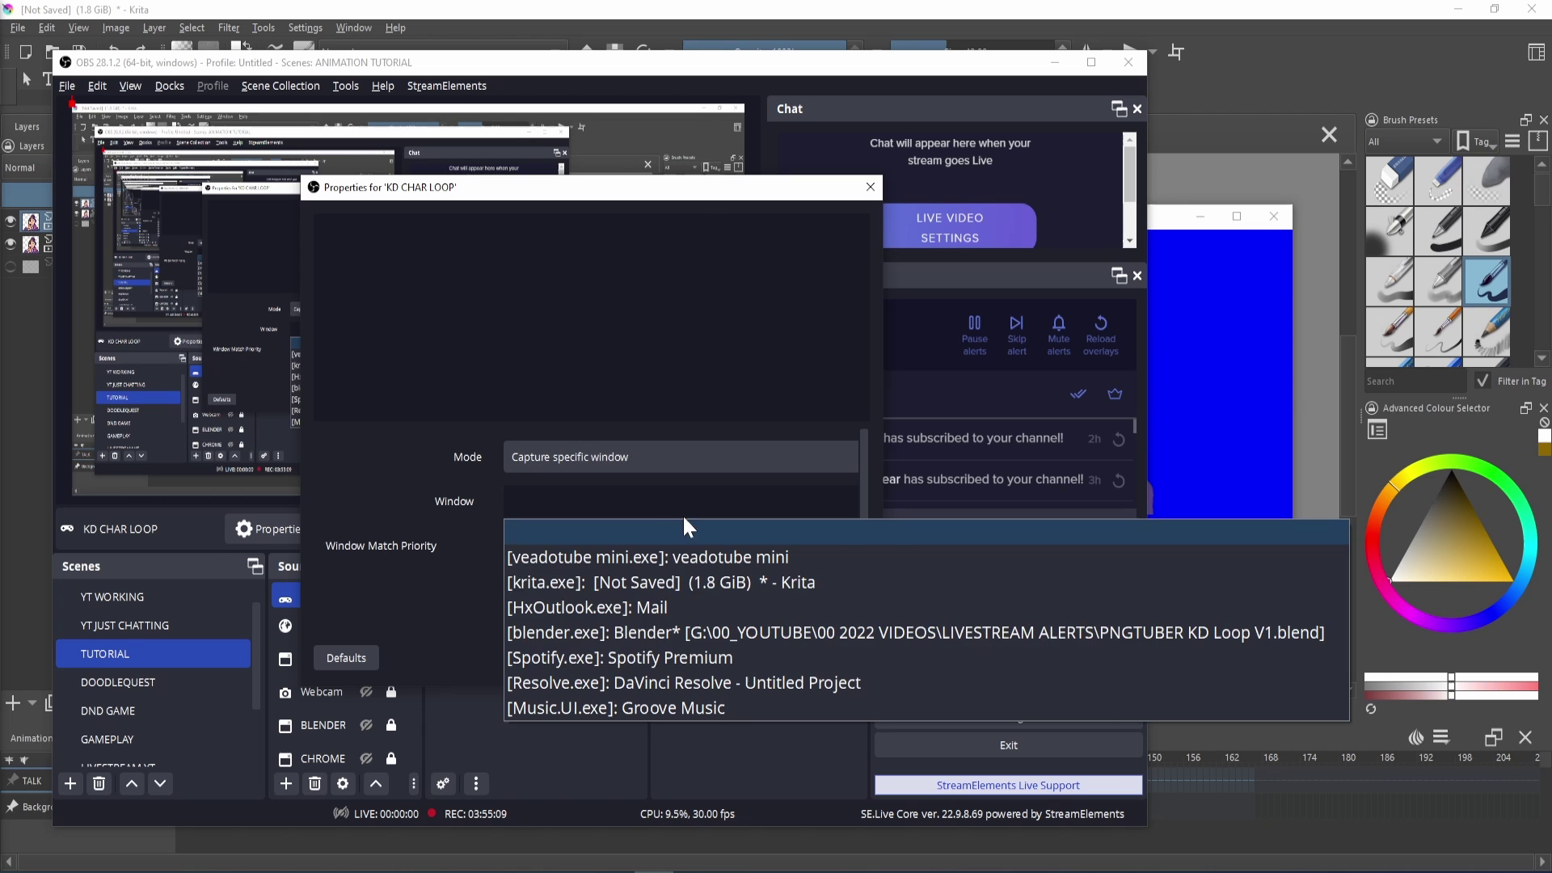
left_click(679, 557)
scroll(661, 586, "down", 3)
left_click(569, 504)
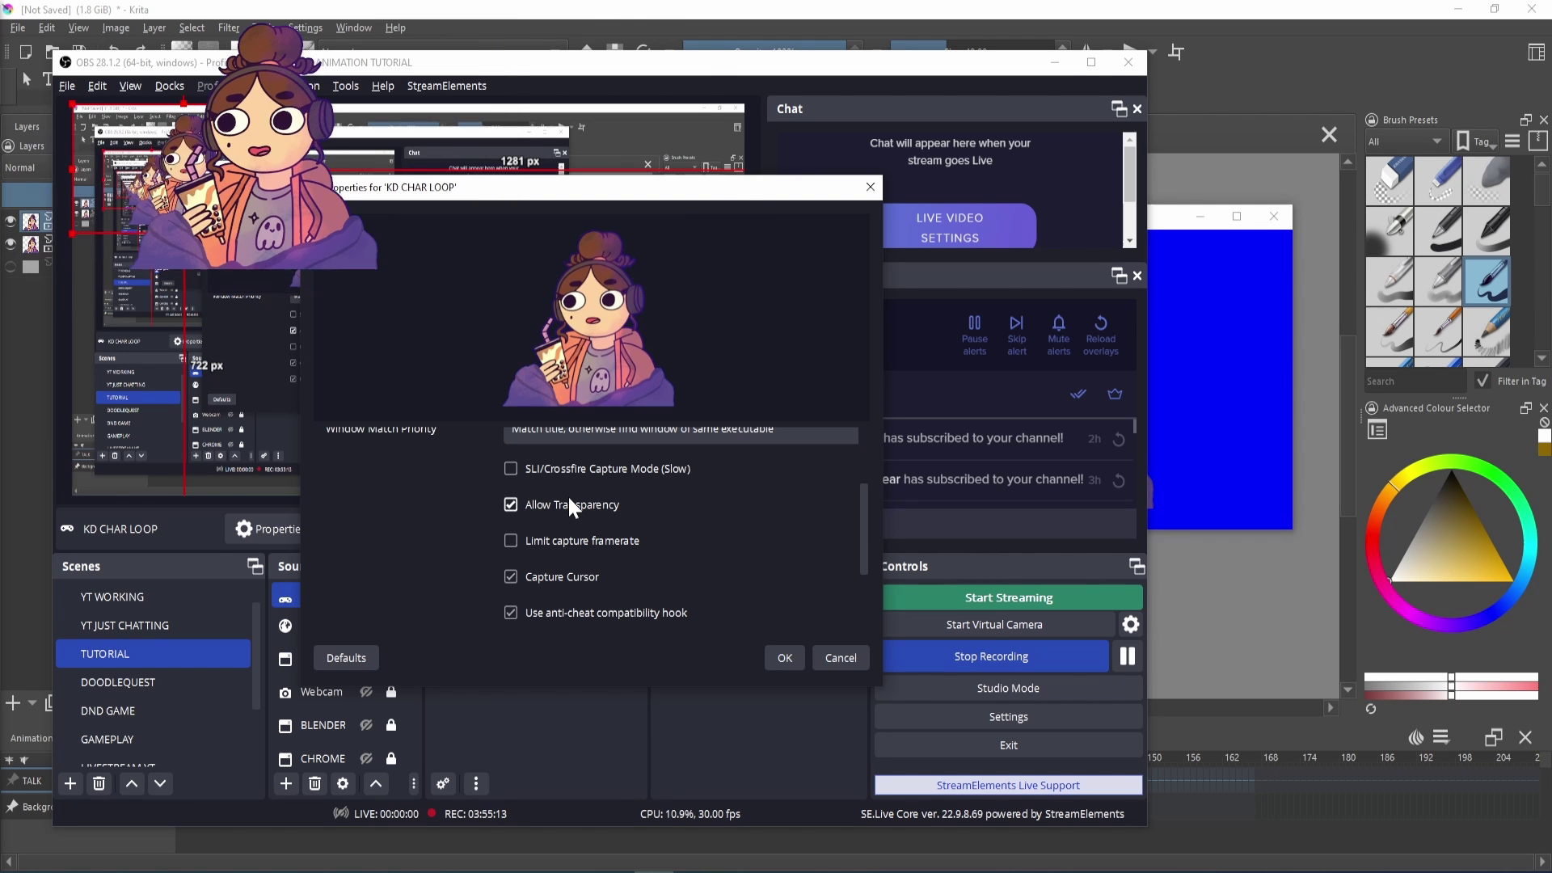
left_click(782, 657)
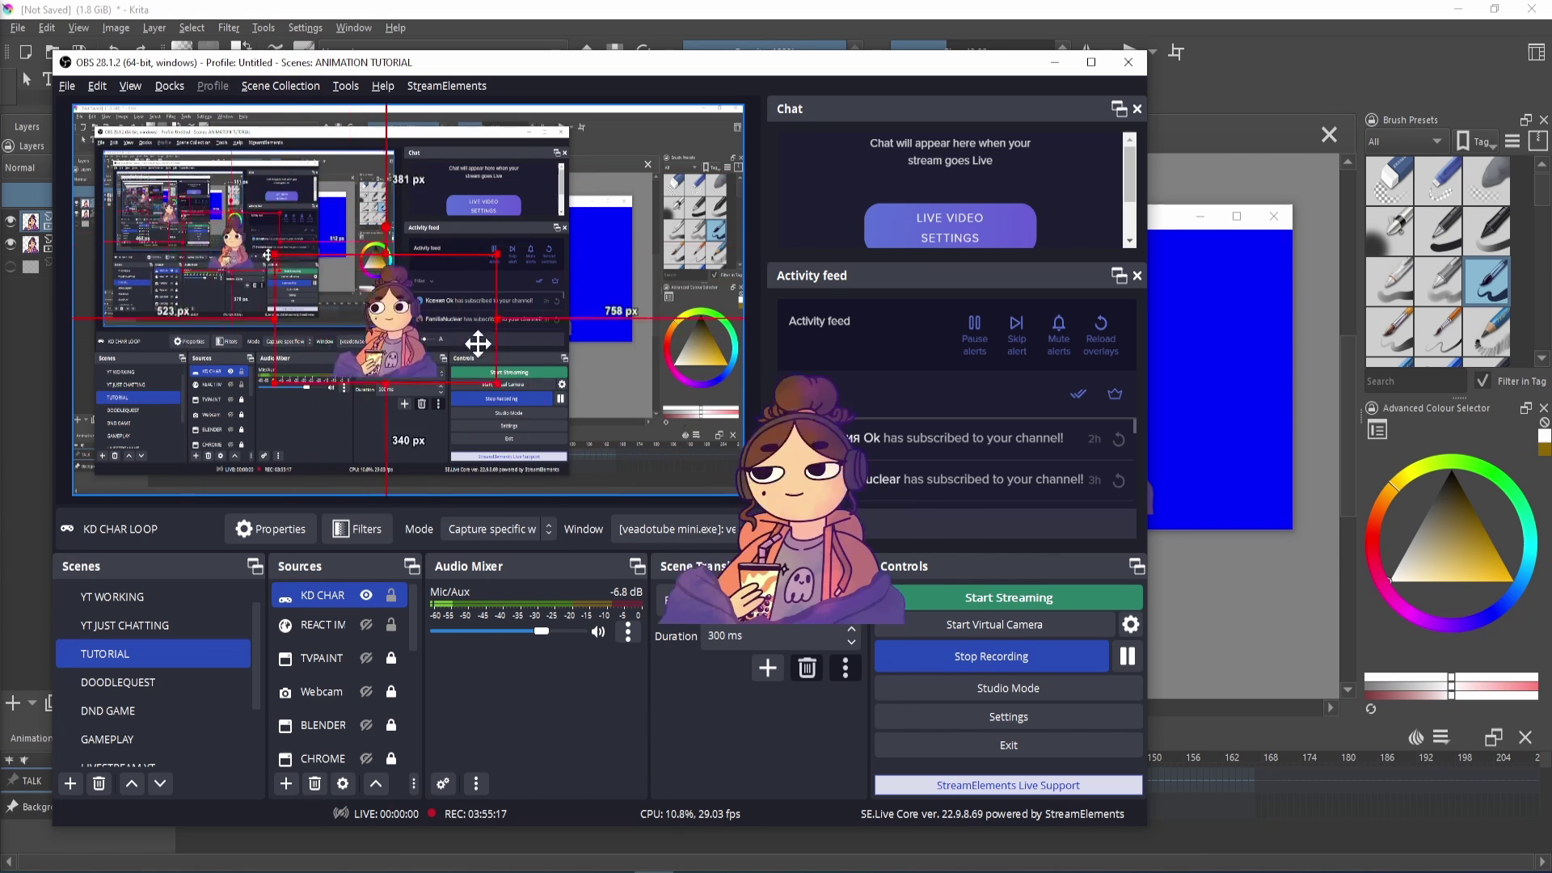
- Move the captured avatar to the lower-right corner of the scene canvas and enlarge it
left_click_drag(477, 344, 703, 450)
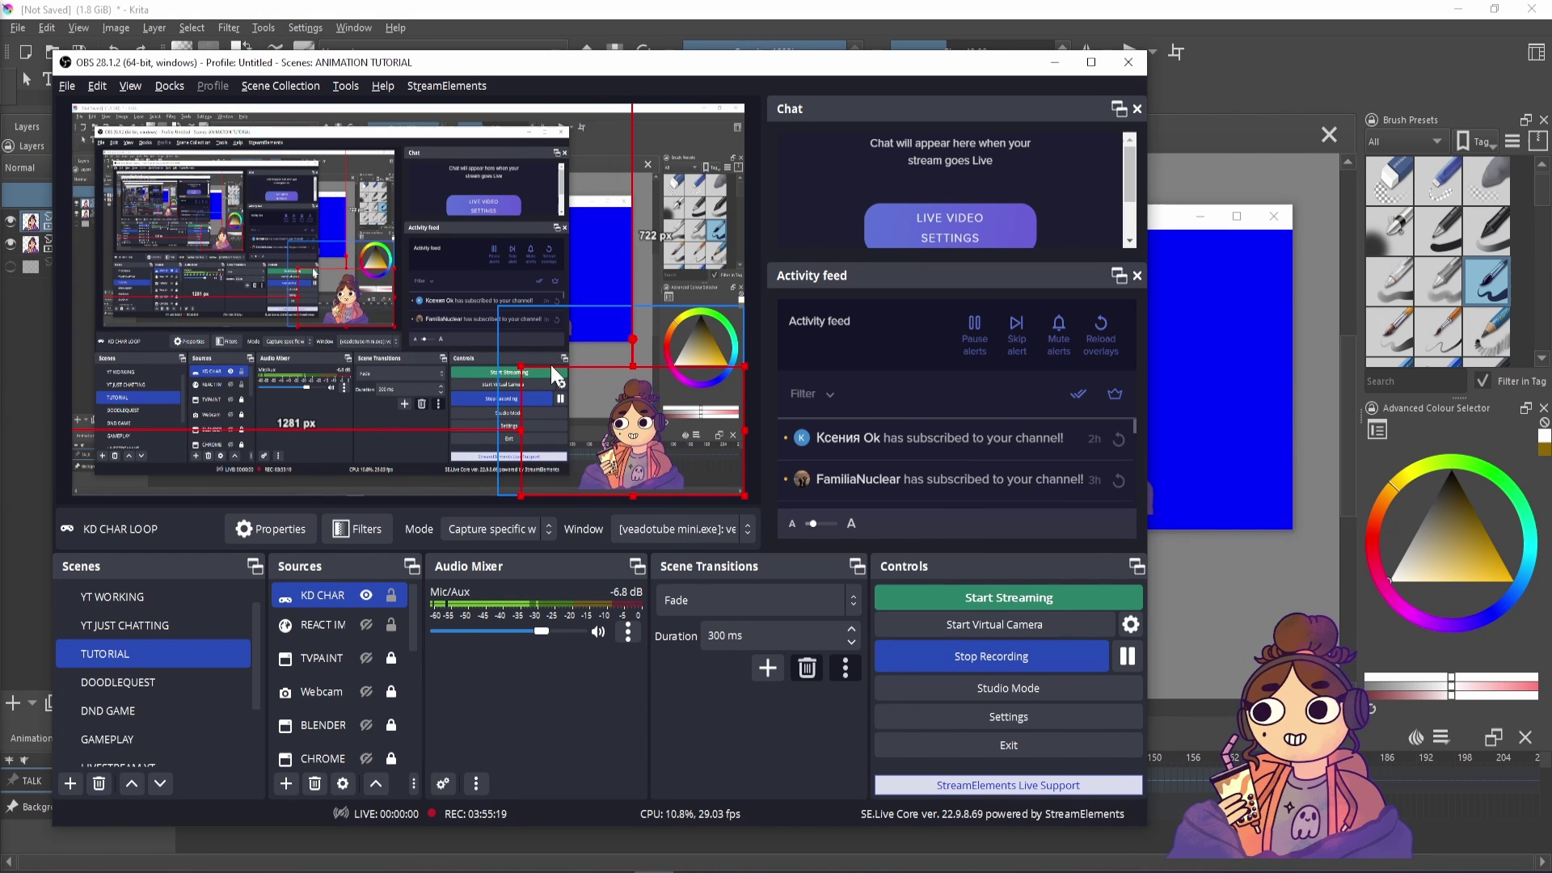
left_click_drag(522, 366, 416, 257)
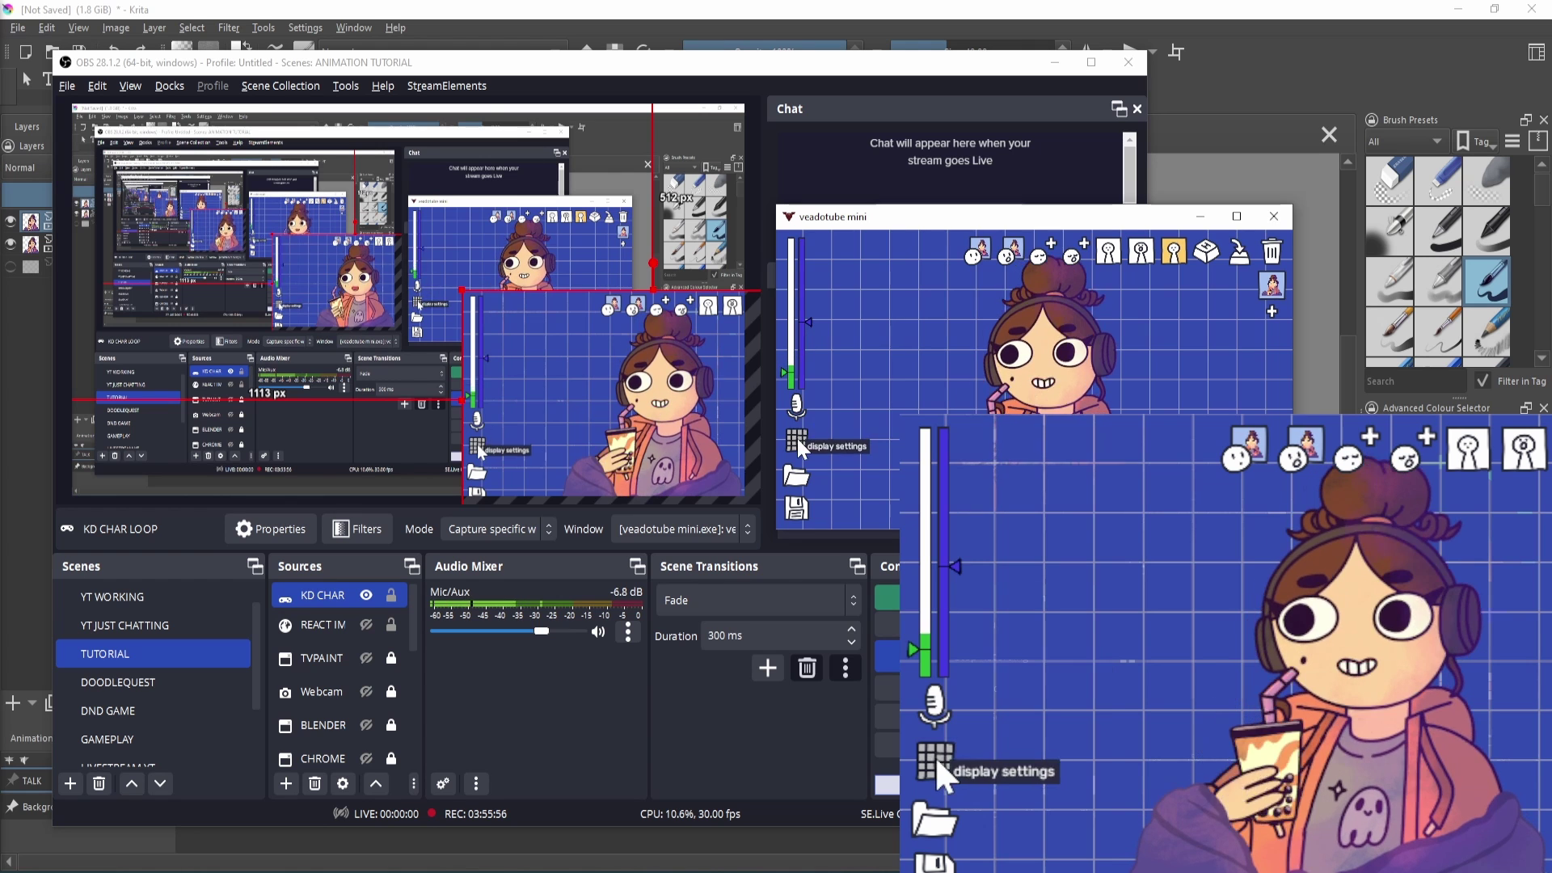
- Change the veadotube mini background from blue to pink, and finish on the plain grey background
left_click(797, 438)
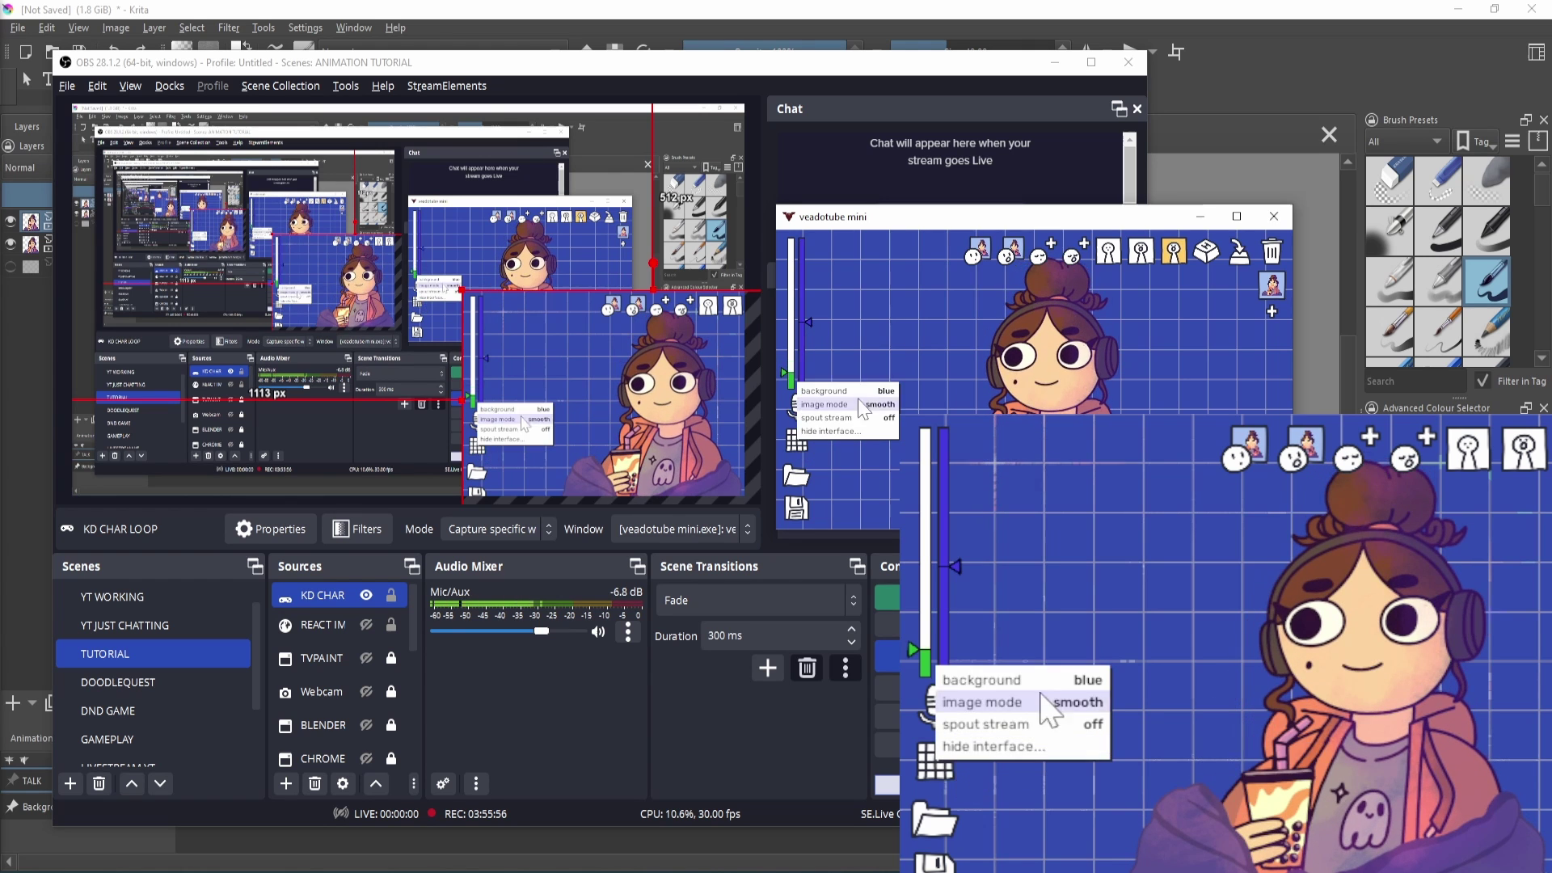
left_click(875, 394)
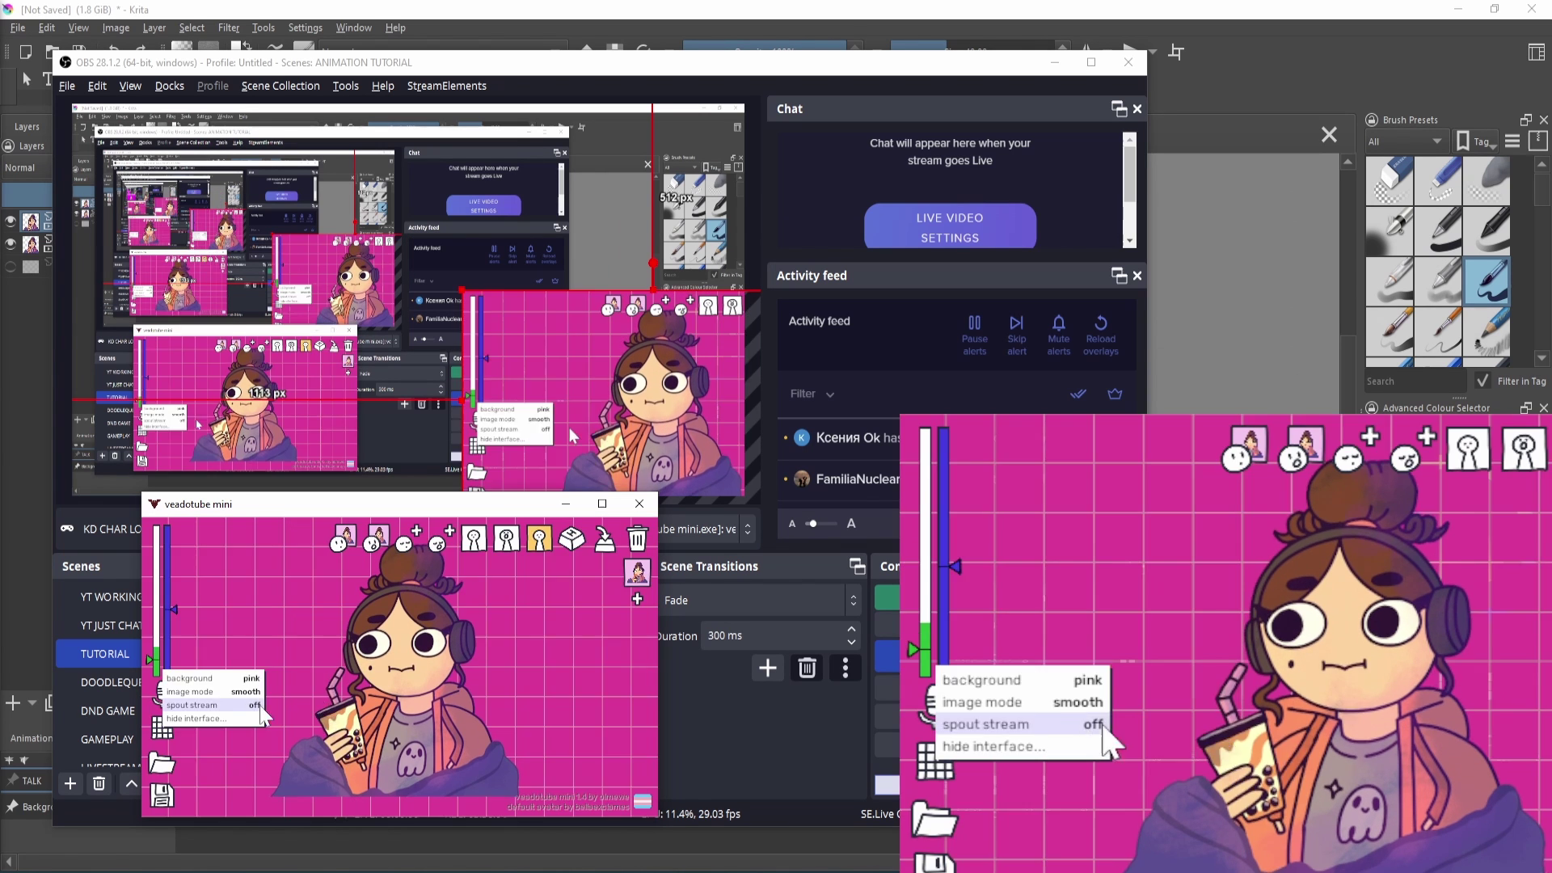
left_click(257, 705)
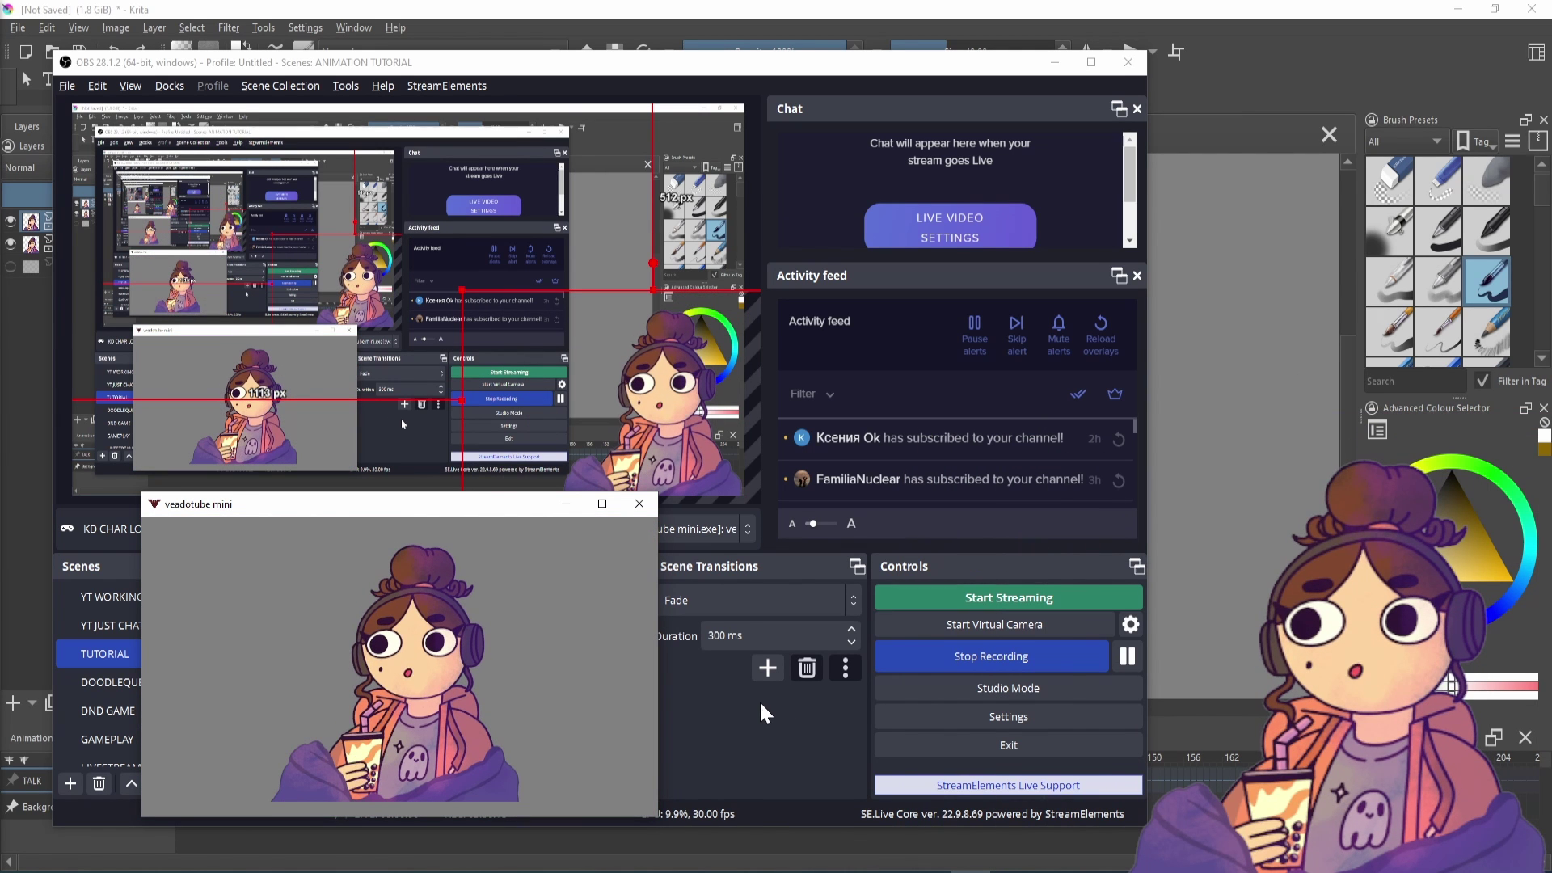